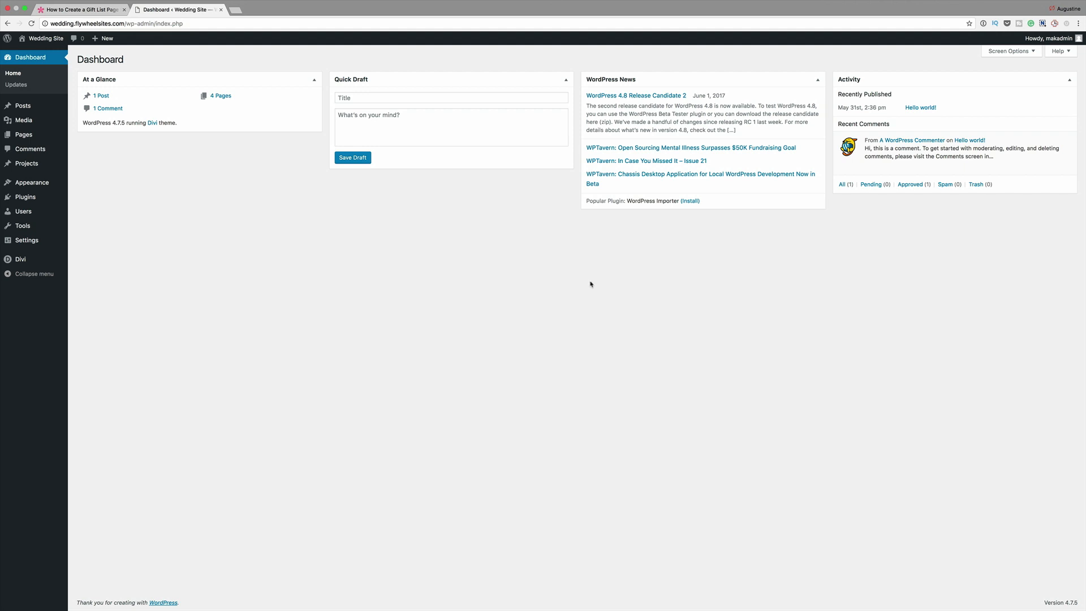
Open the Giftlist page for editing with the Divi Builder and switch to its Visual Builder
mouse_move(37, 135)
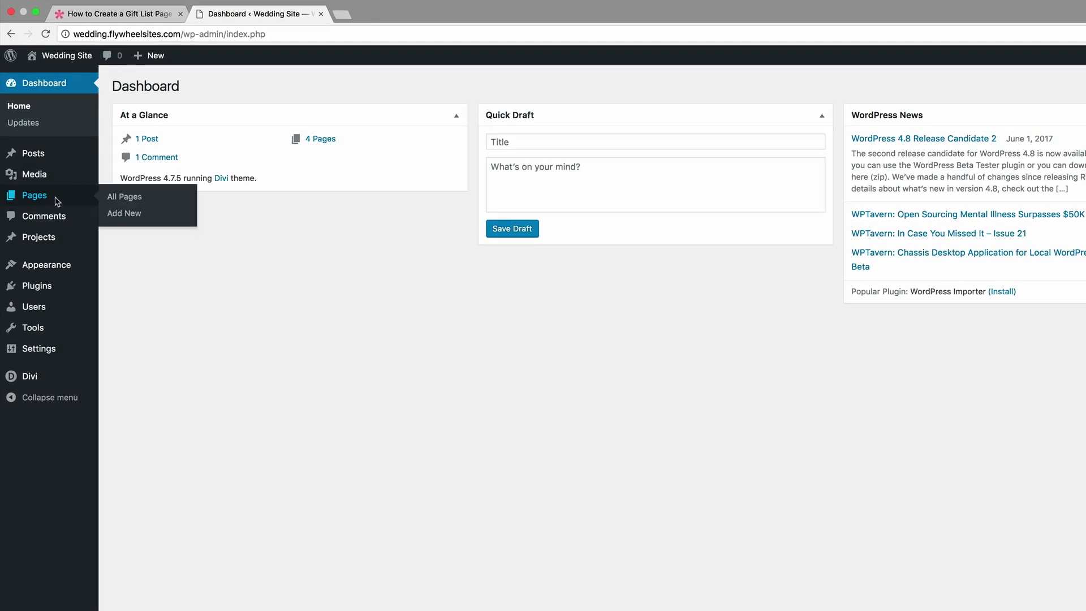
click(138, 199)
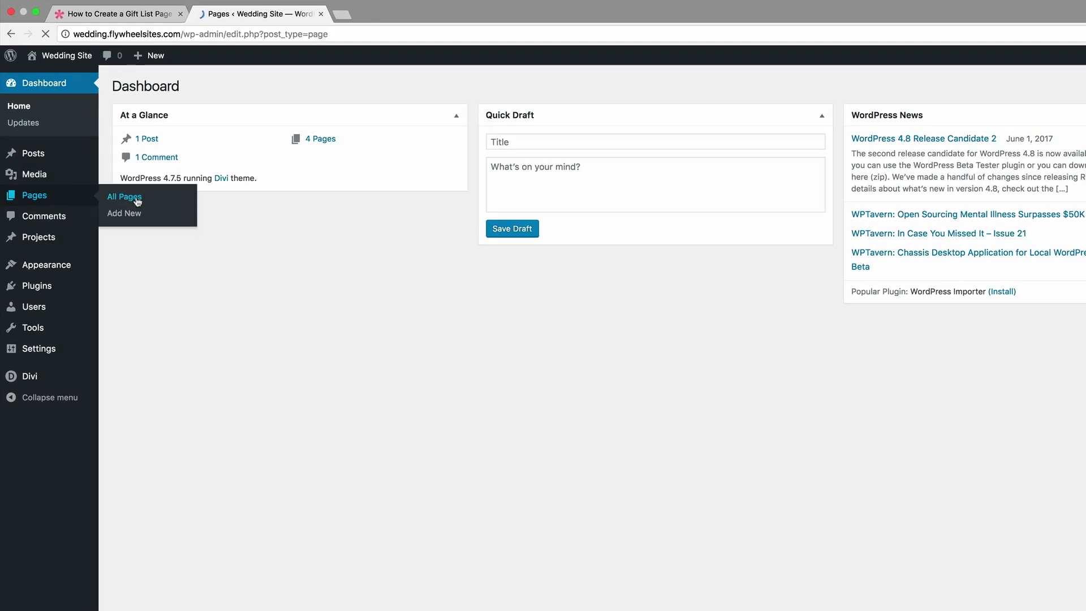
mouse_move(171, 205)
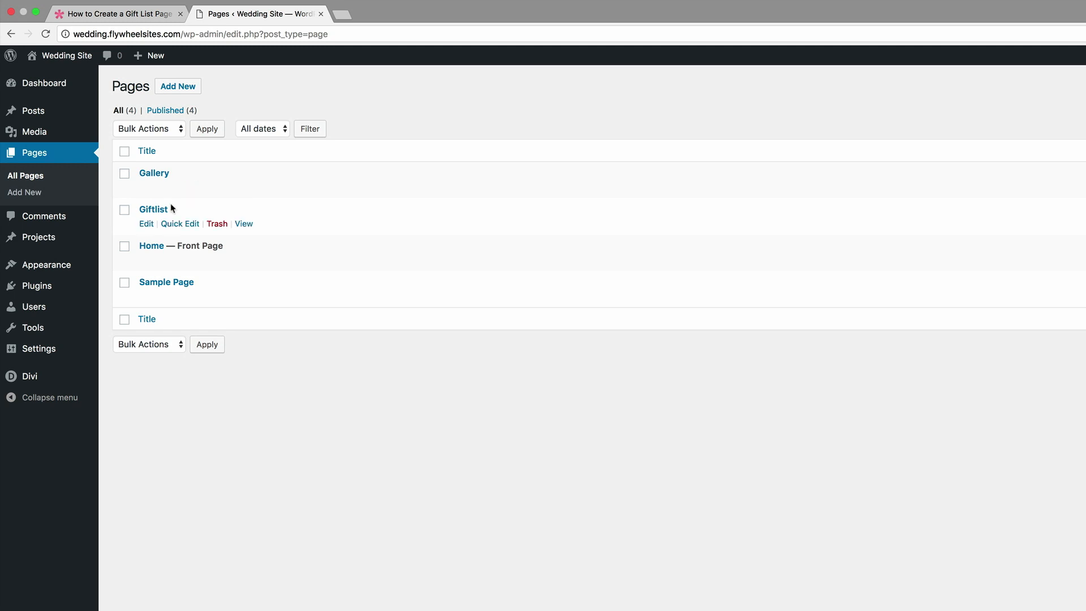
click(147, 224)
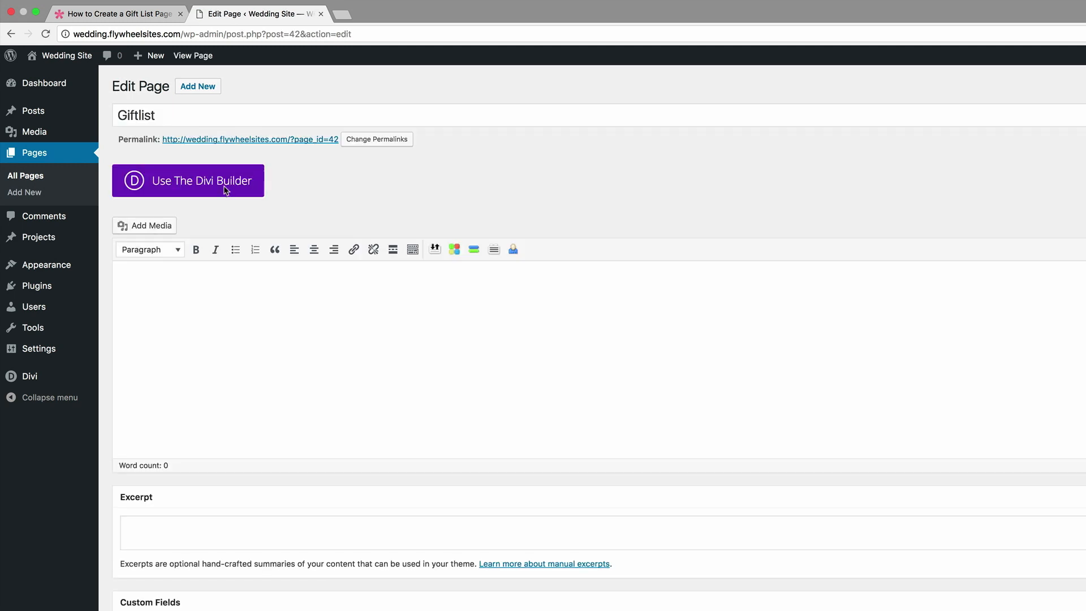
click(226, 182)
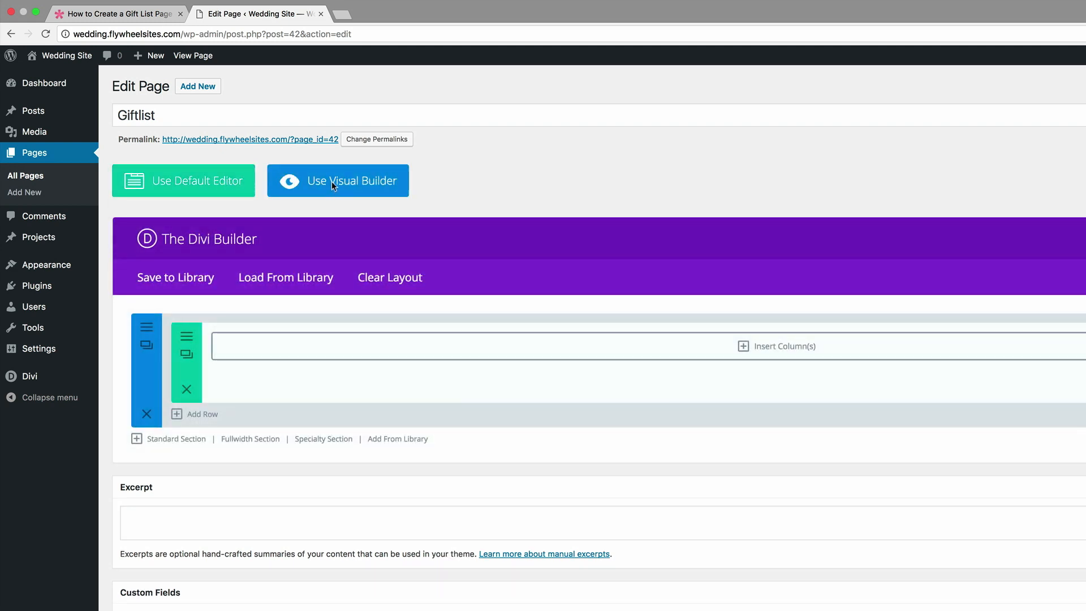
click(332, 181)
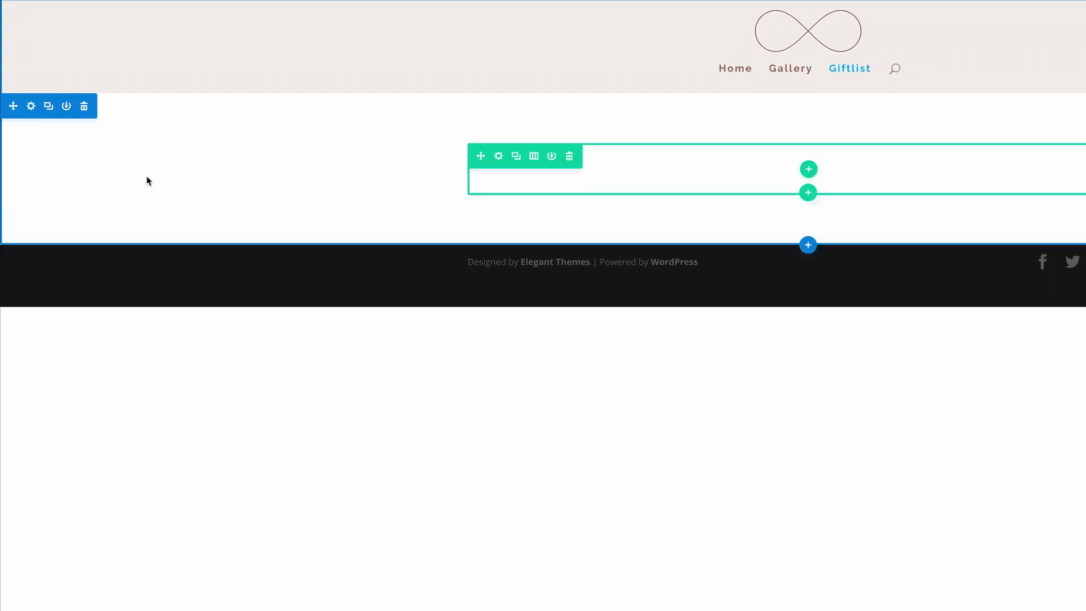
Set HeaderImage3.jpg from the media library as the section's background image and save the section settings
click(31, 106)
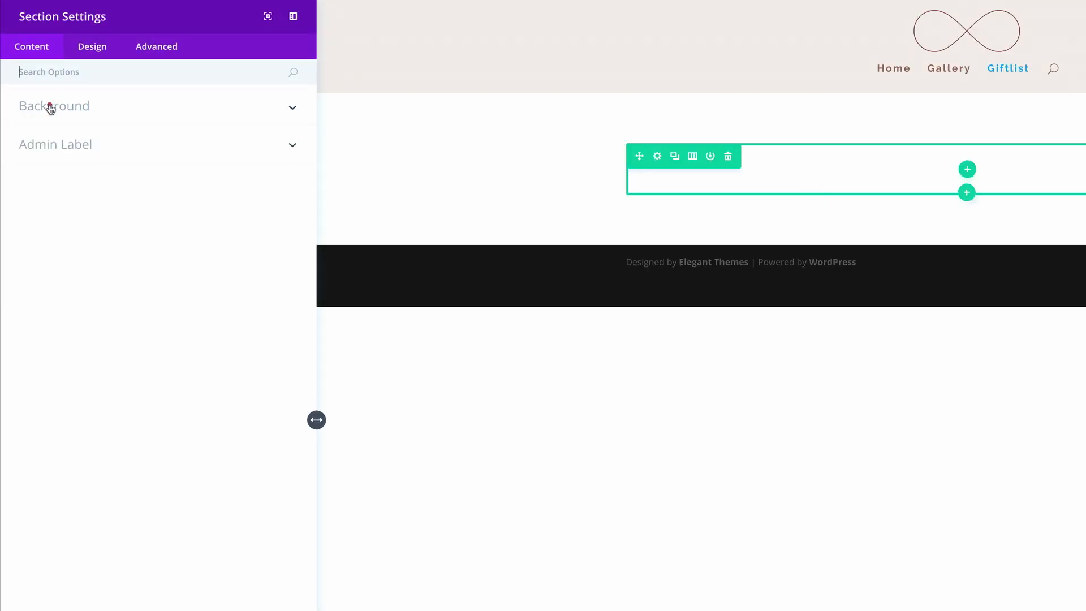
click(51, 107)
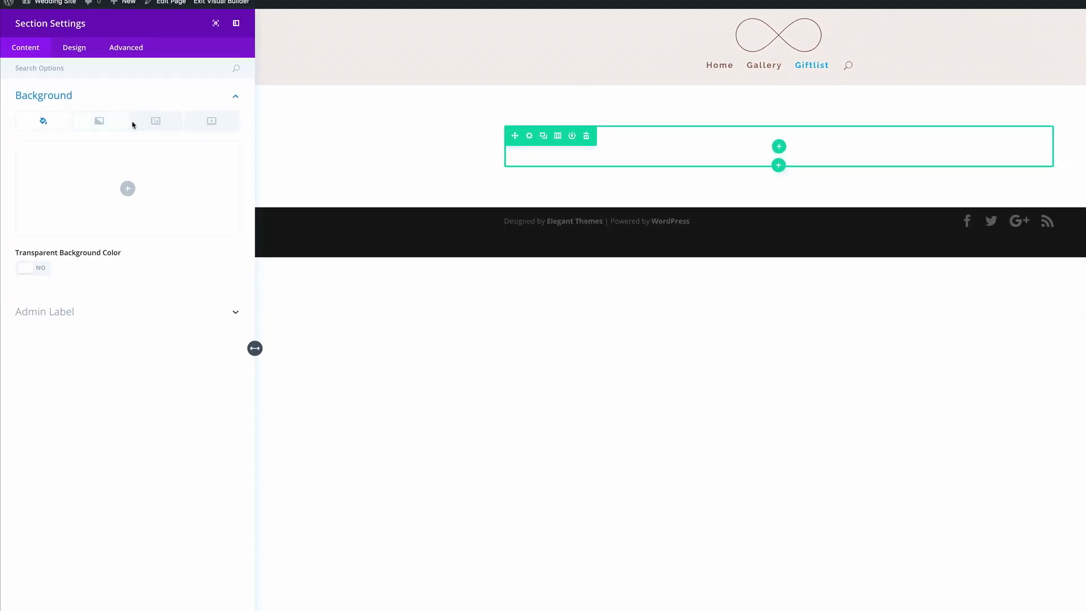
click(154, 119)
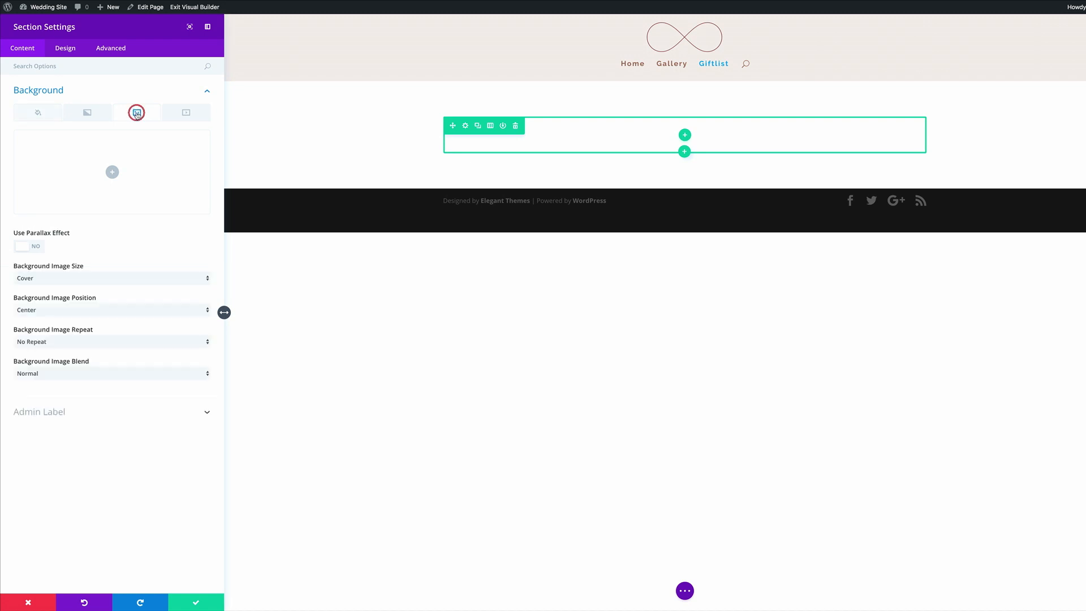
click(112, 173)
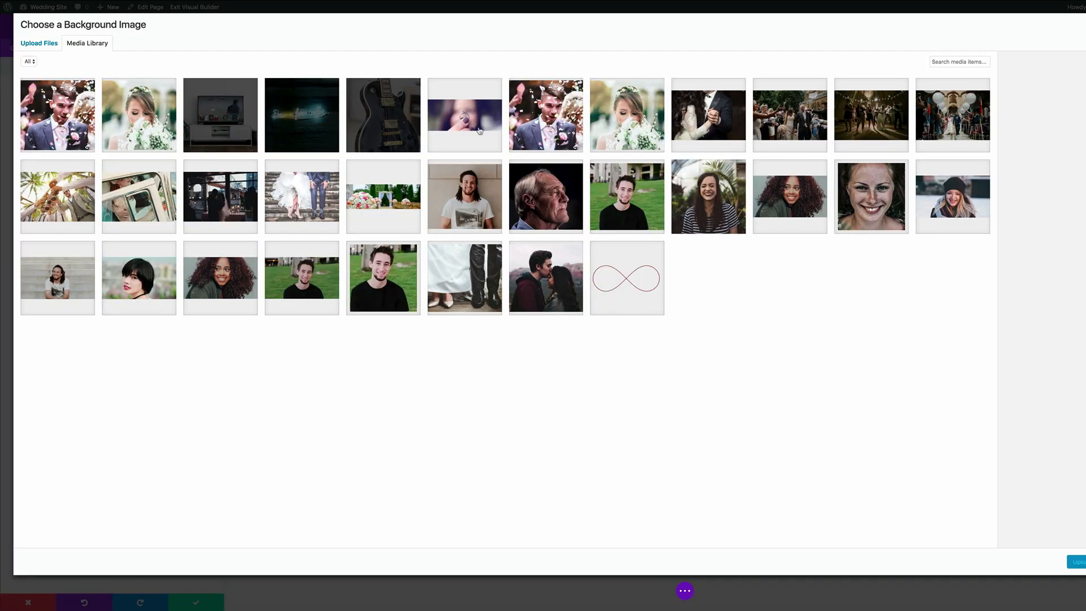
click(466, 124)
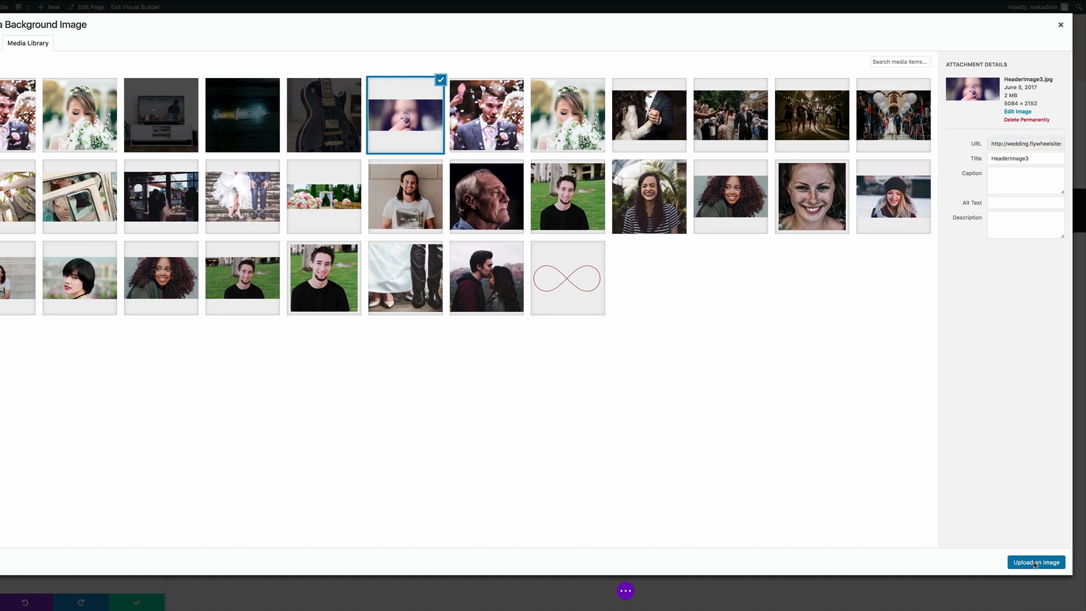
click(1077, 562)
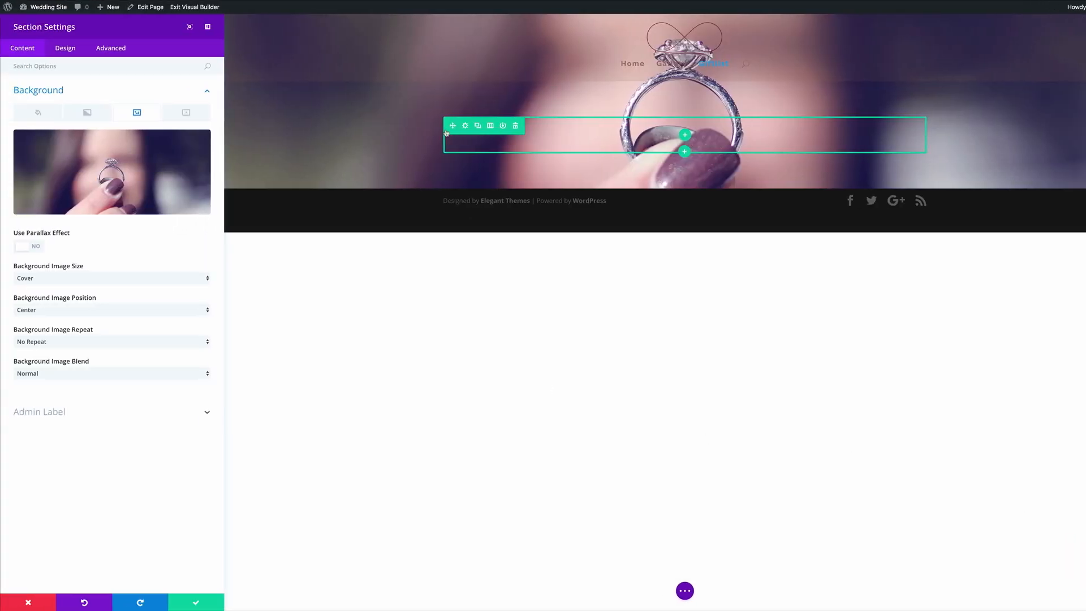
click(196, 604)
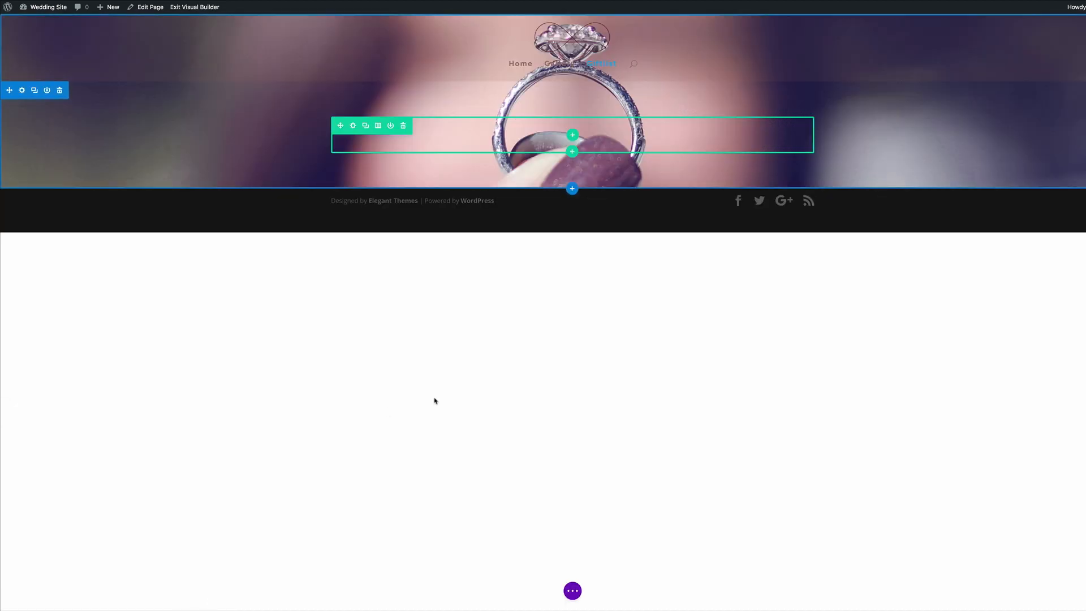
Make the row inside the section full width in its row settings
click(354, 126)
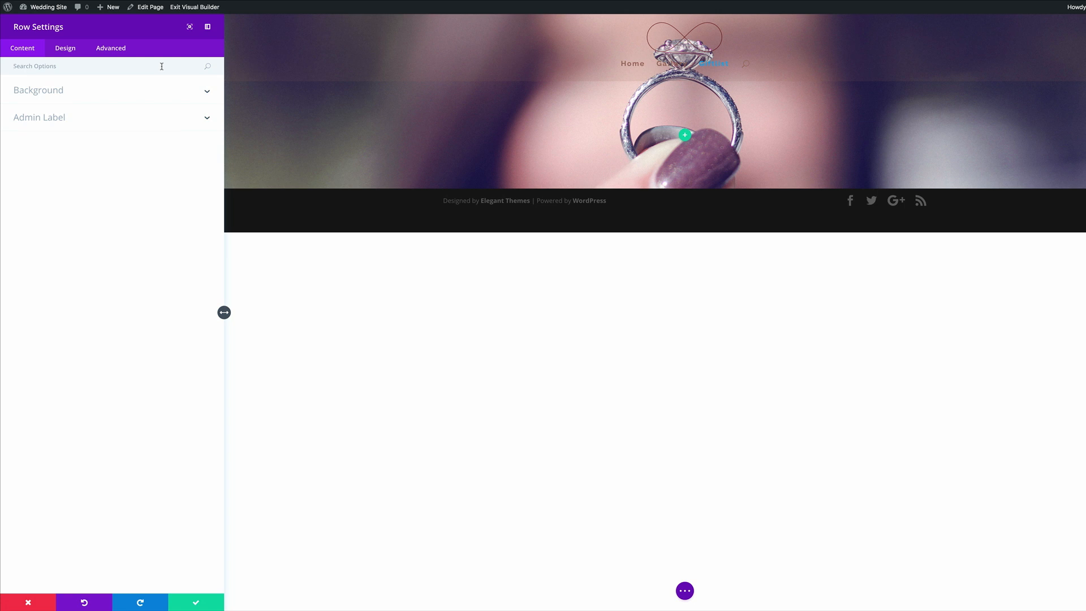
text(Ful)
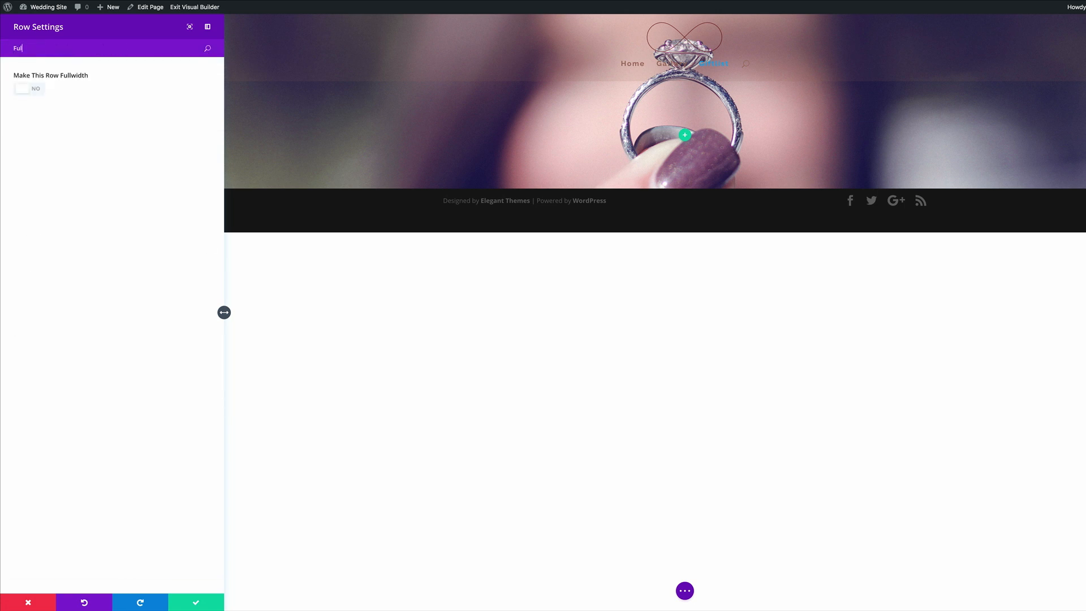
click(35, 91)
key(BackSpace)
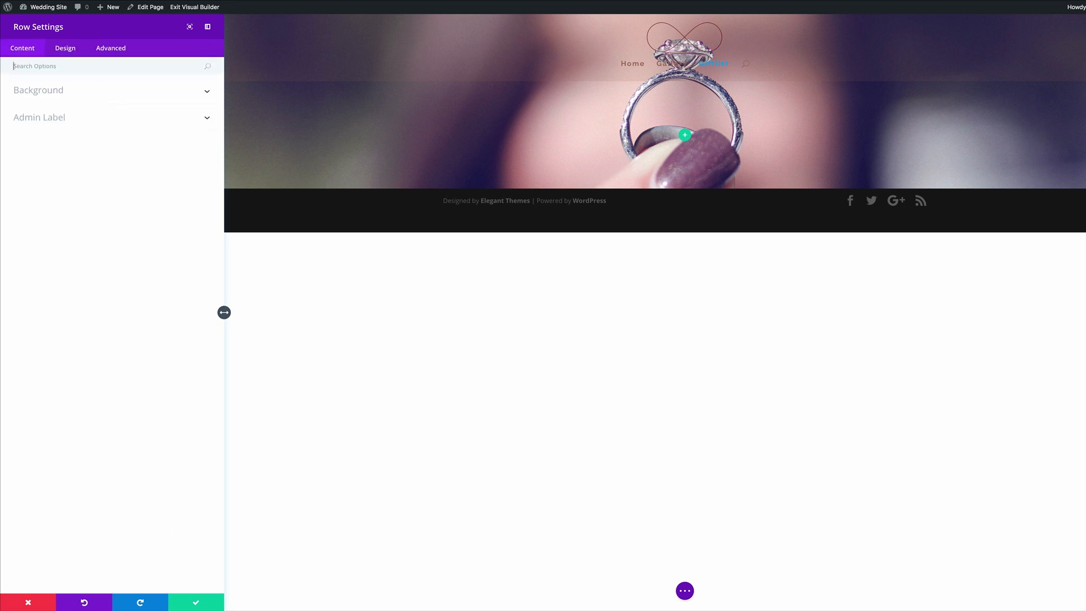
Give the row a semi-transparent grey background colour by pasting the copied rgba value
click(71, 92)
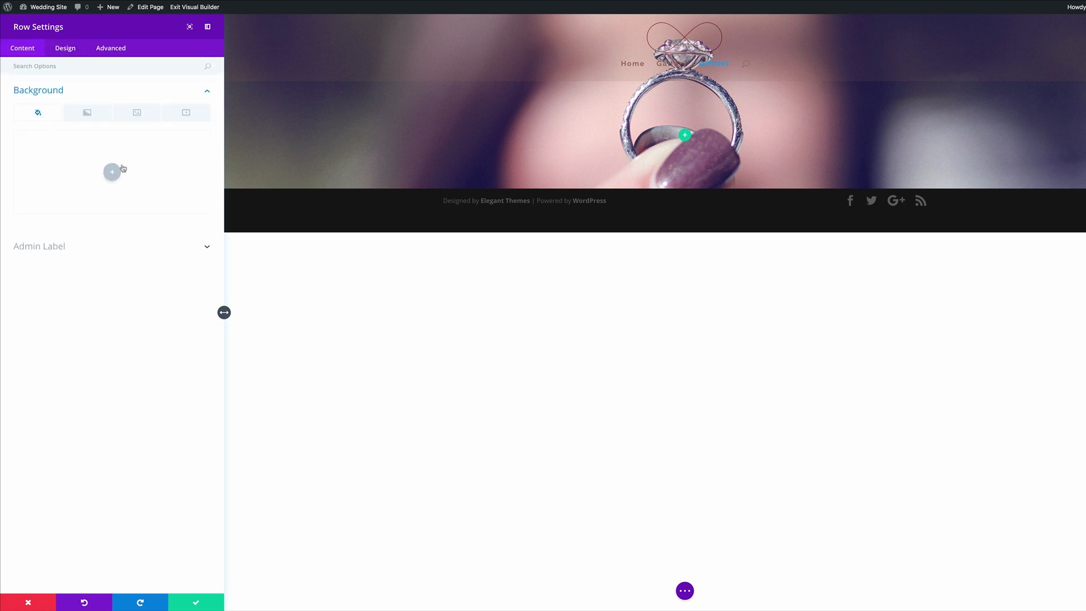
click(113, 172)
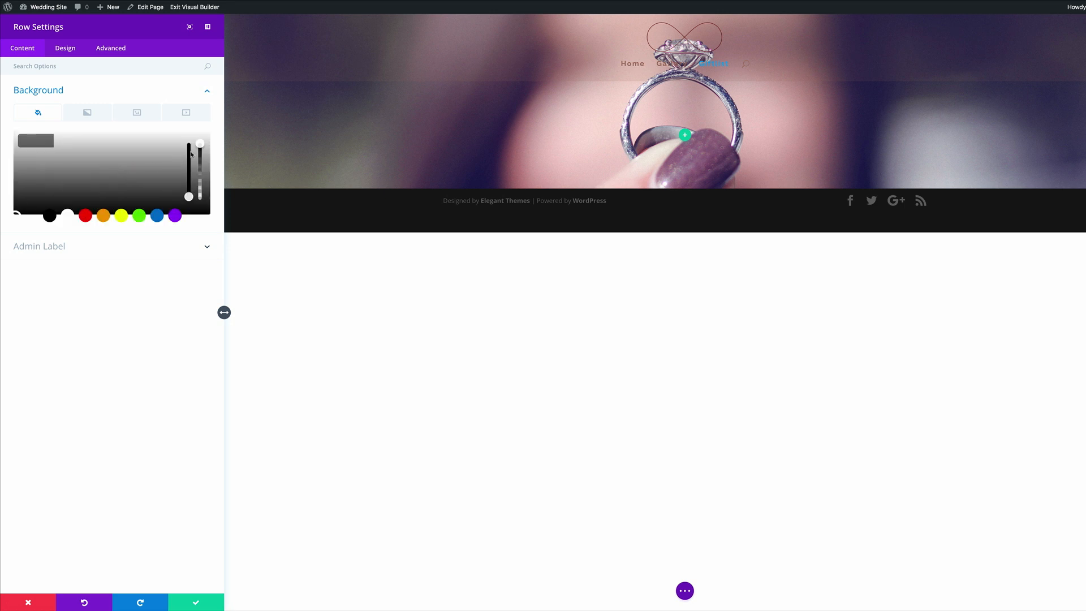
drag(202, 144, 201, 160)
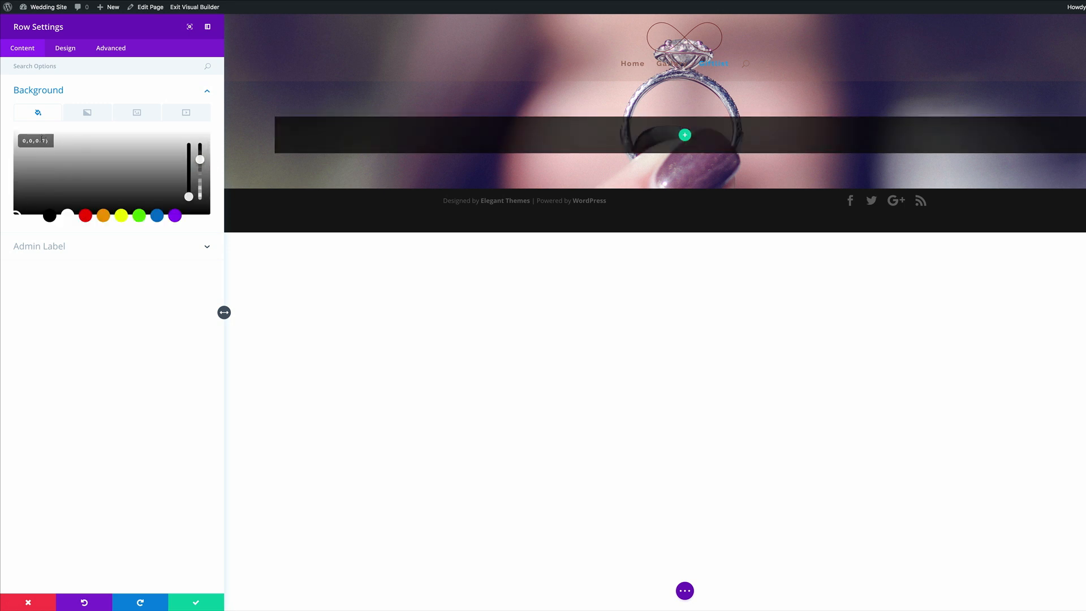
drag(44, 141, 12, 141)
key(ctrl+v)
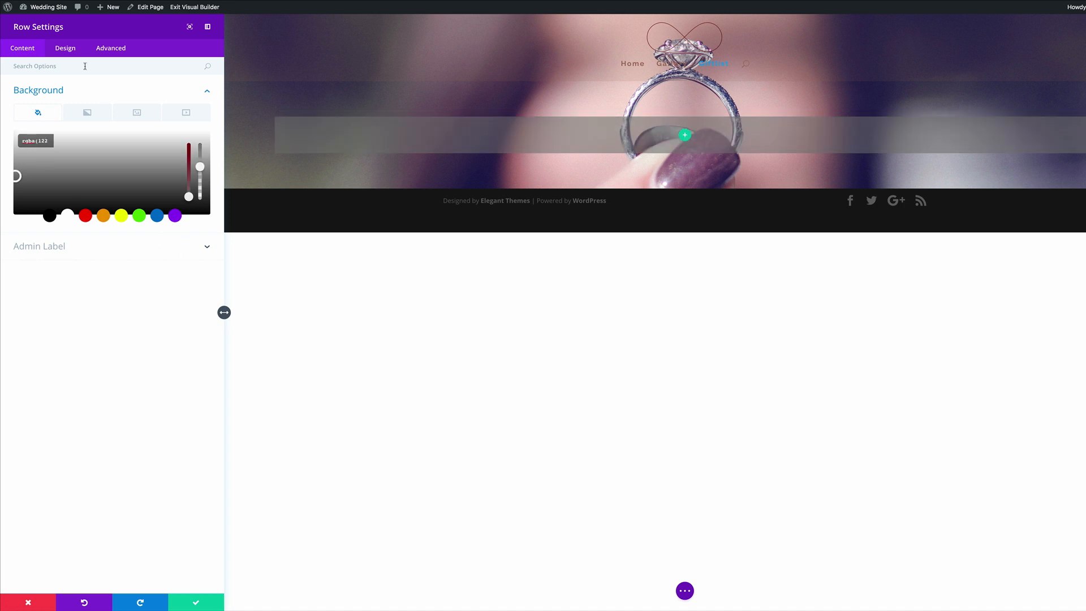
Enable a custom gutter width for the row and set it to 1
click(73, 51)
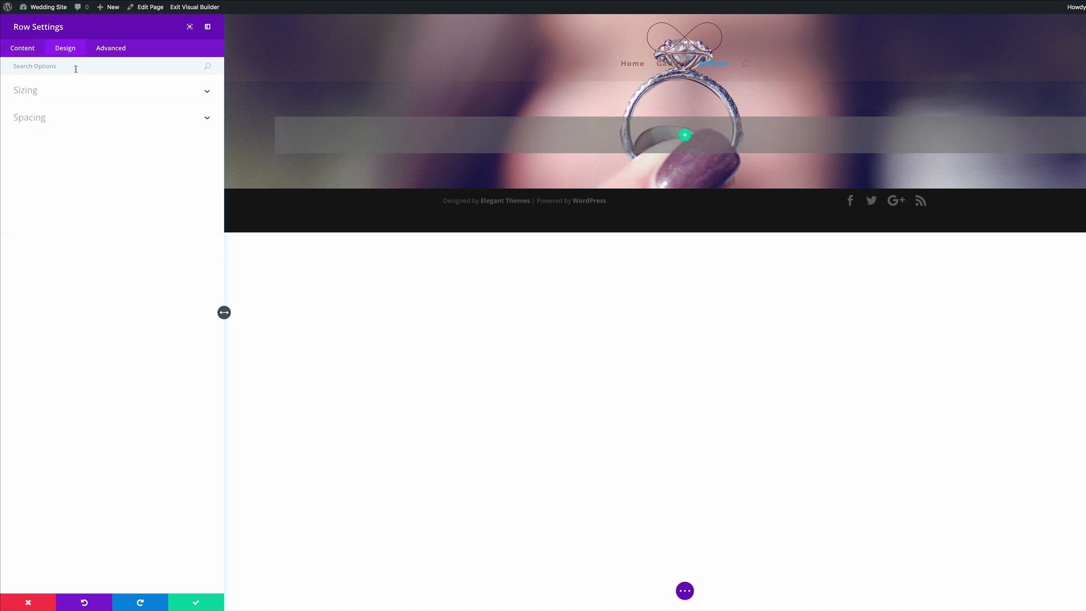
text(Gut)
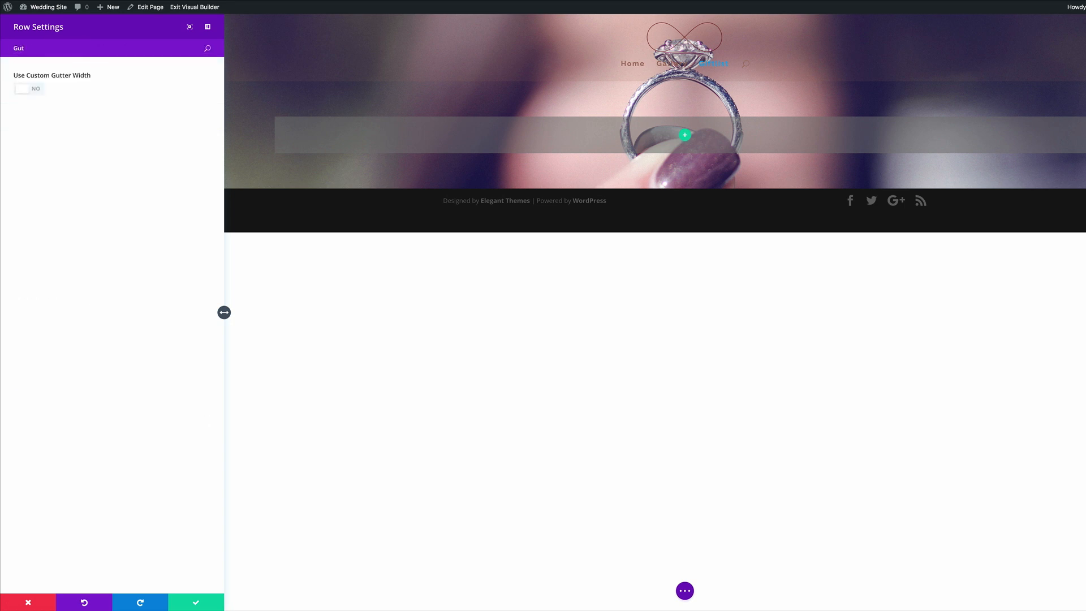
click(35, 88)
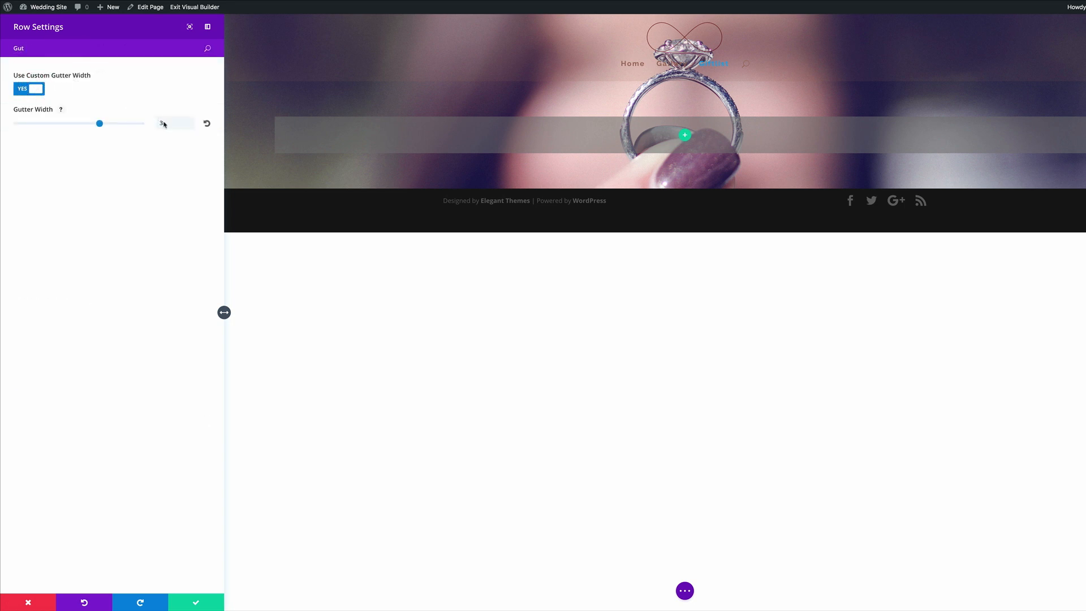
click(17, 124)
click(102, 49)
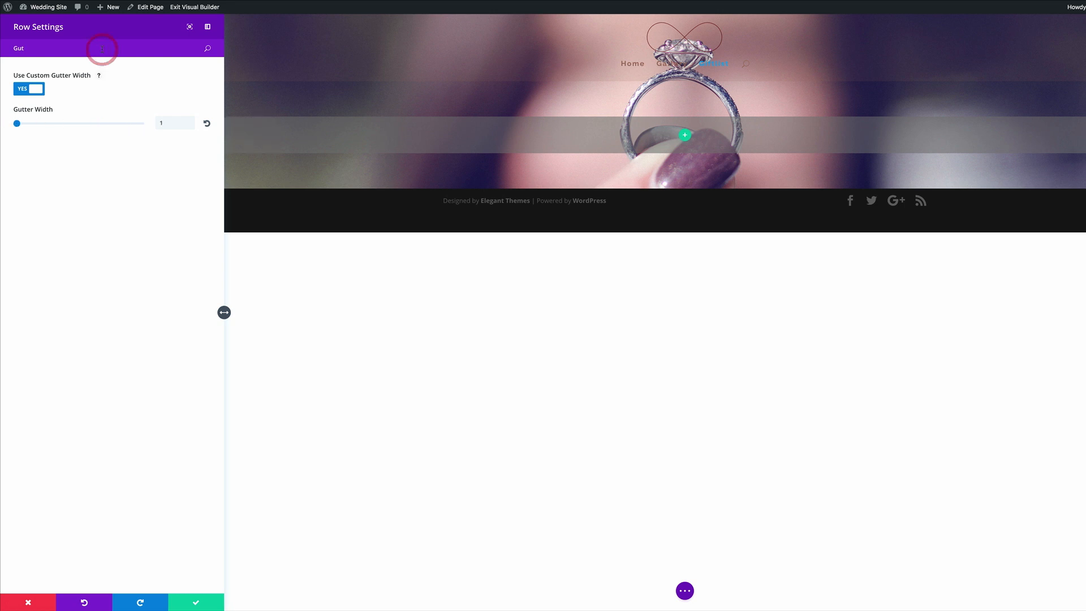
key(BackSpace)
key(BackSpace)
key(BackSpace)
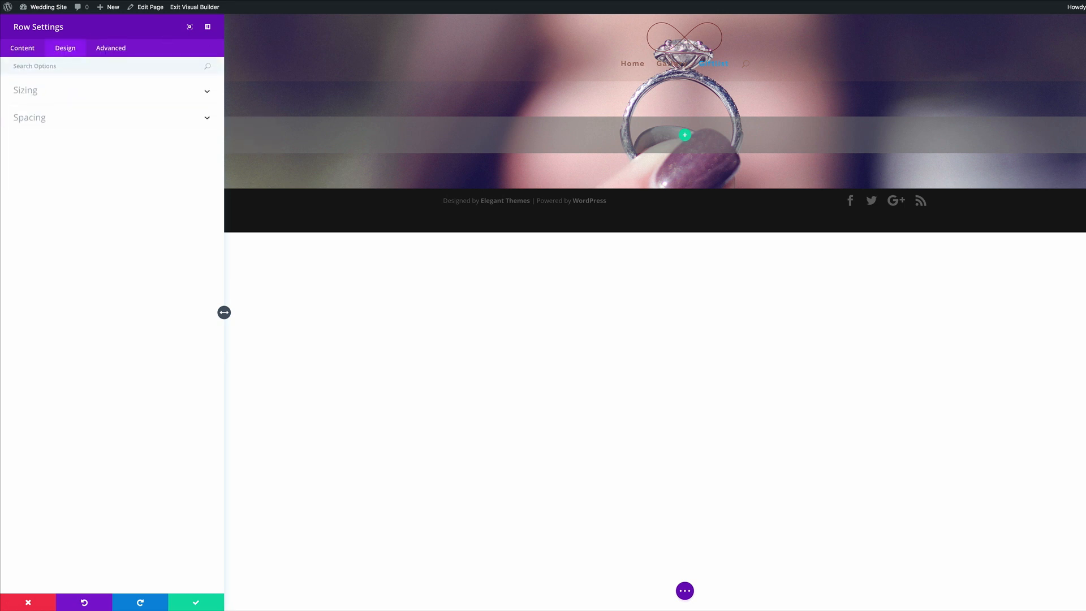
Set the row's custom padding to 200px top and bottom and its margin to -50px top and bottom, and save
click(39, 118)
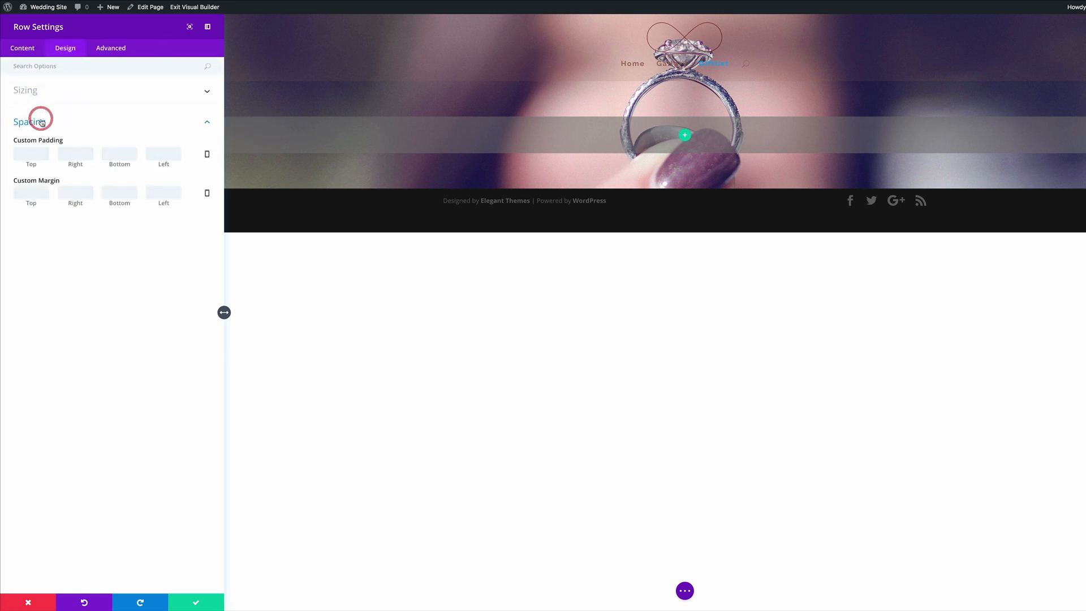
click(43, 153)
text(200)
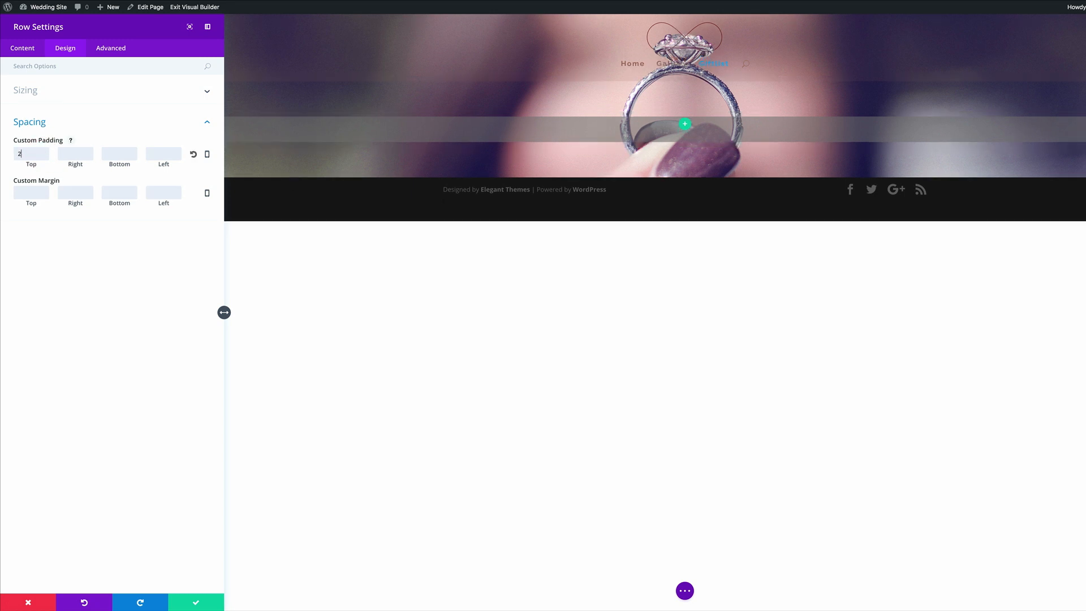
click(124, 154)
text(200px)
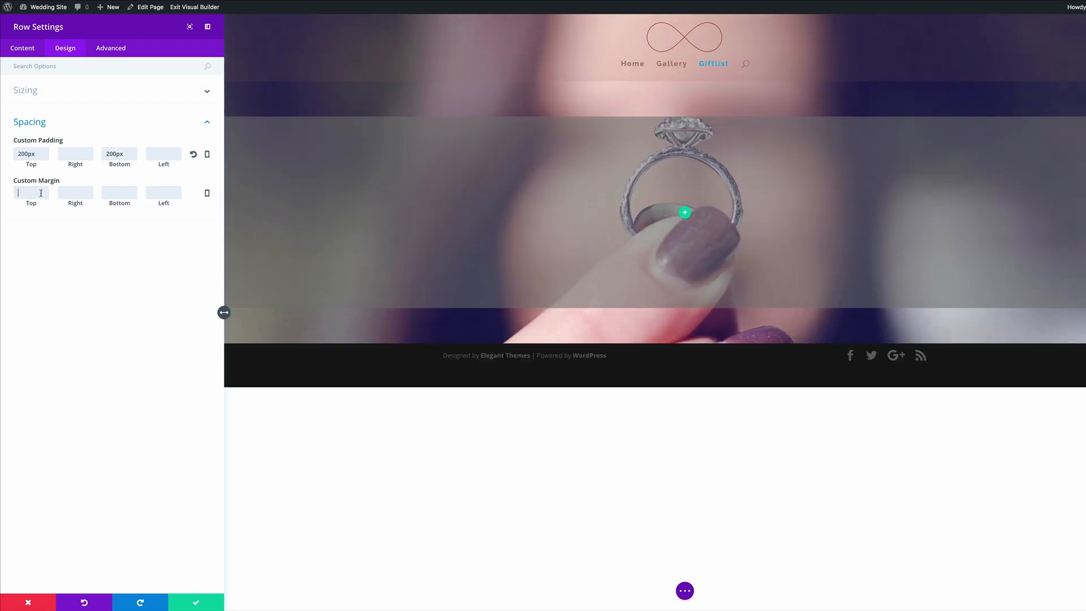
text(-50)
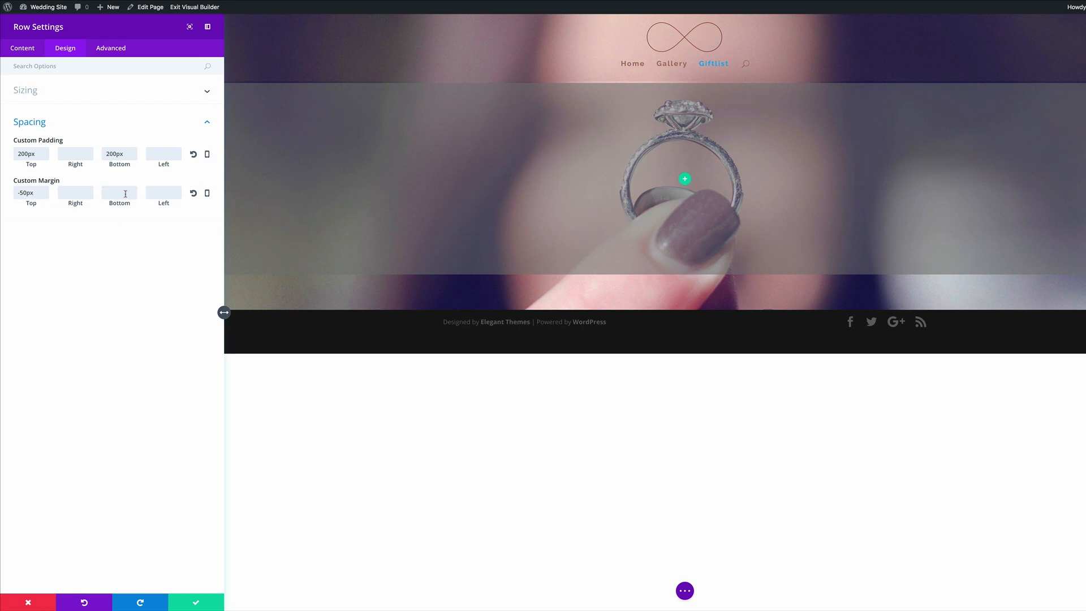
text(-50)
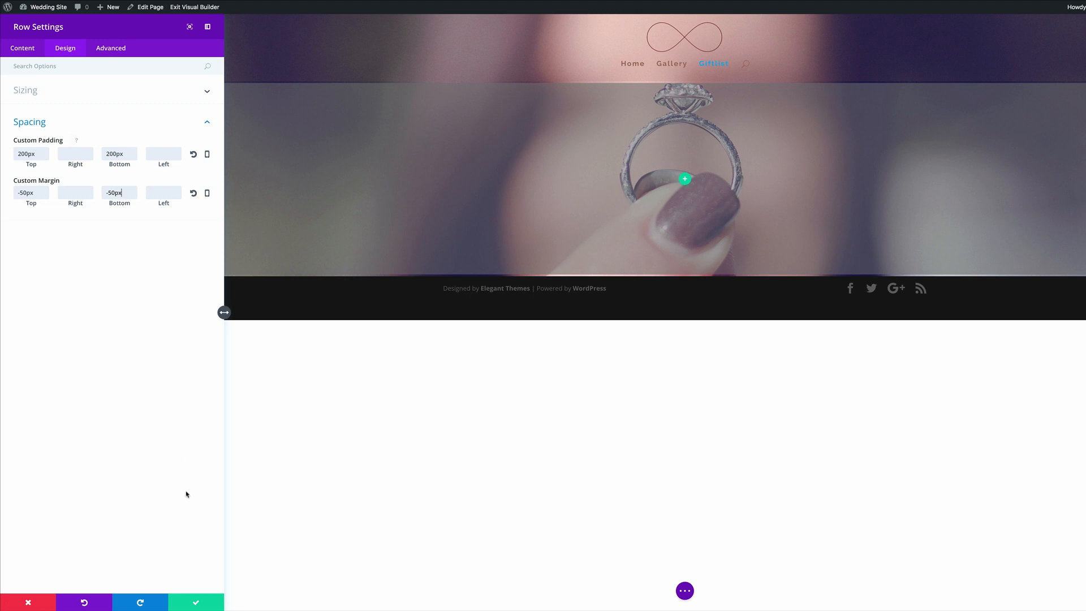
click(195, 601)
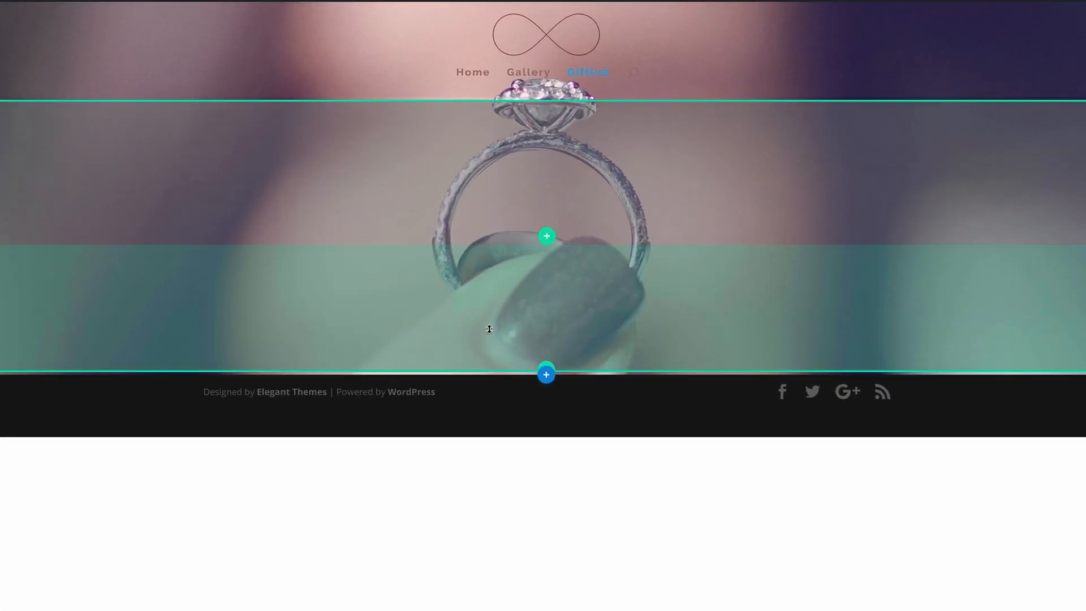
Give the row a single full-width column and insert a Text module in it
click(543, 245)
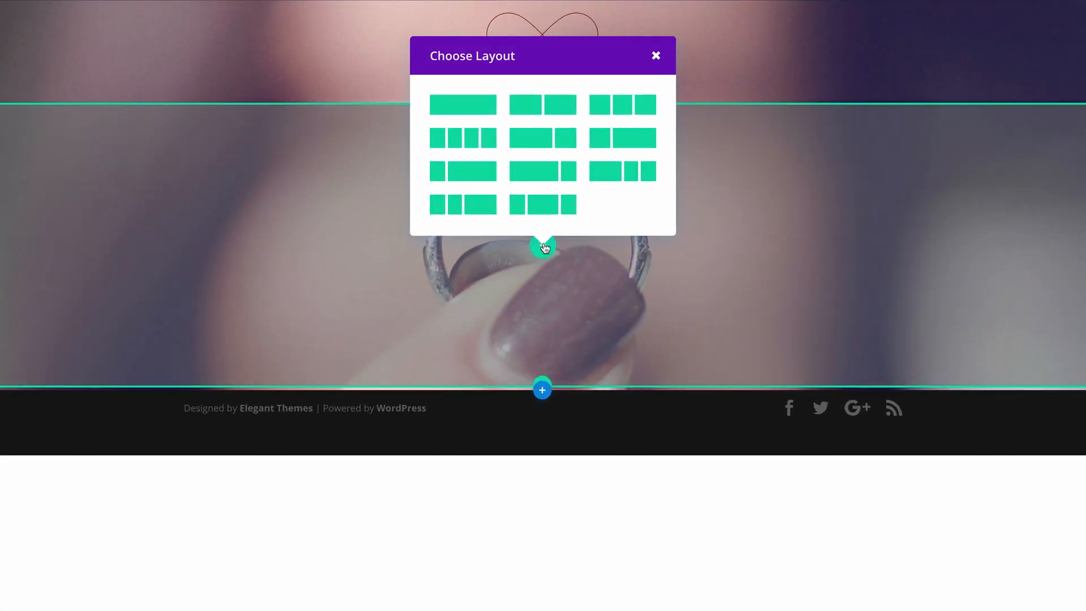
click(486, 106)
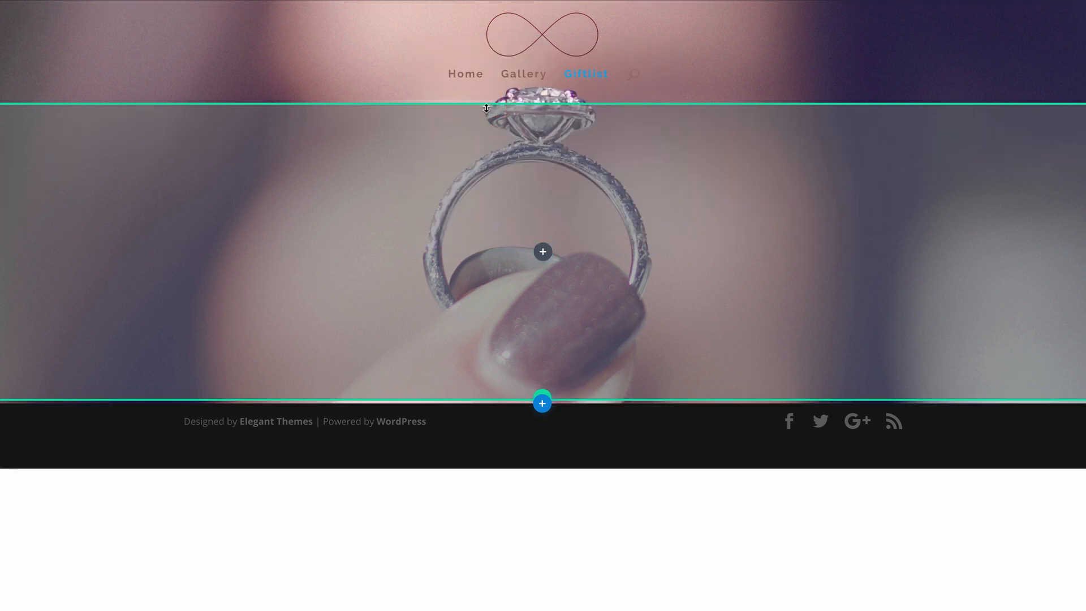
click(543, 253)
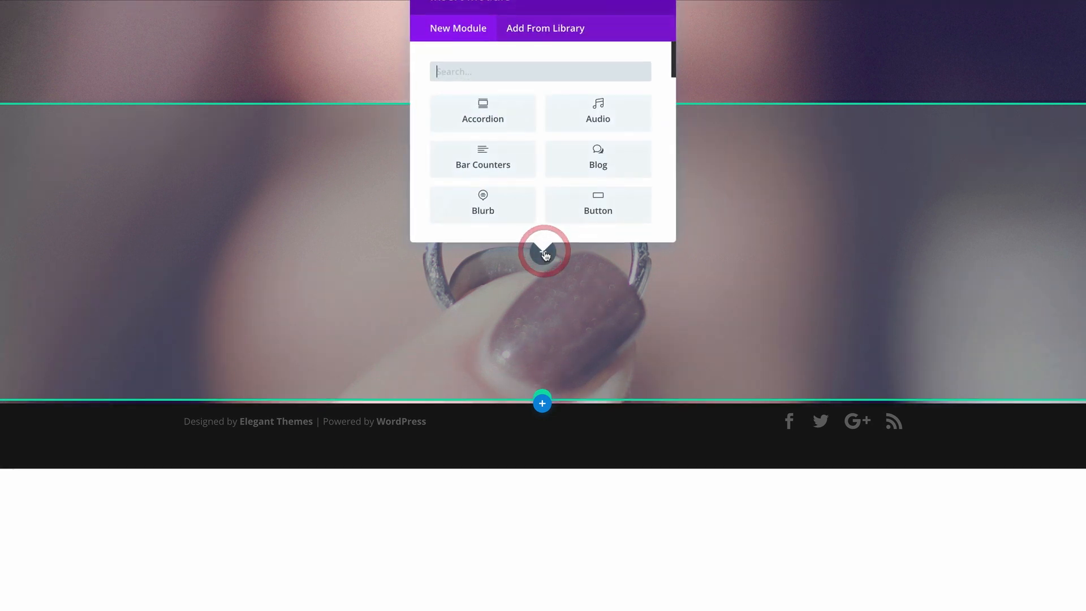
text(te)
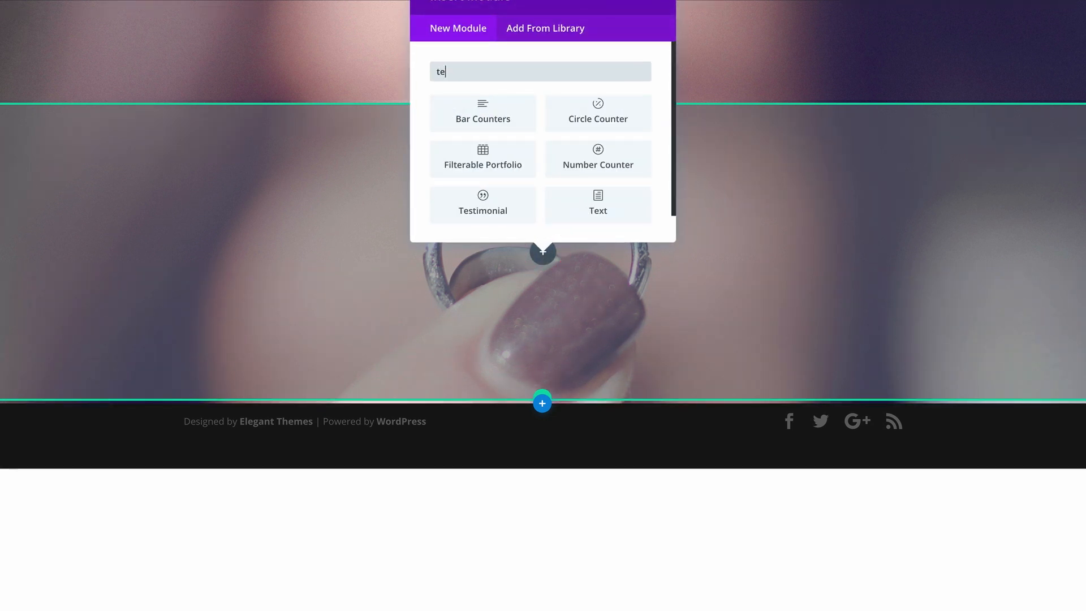
click(594, 198)
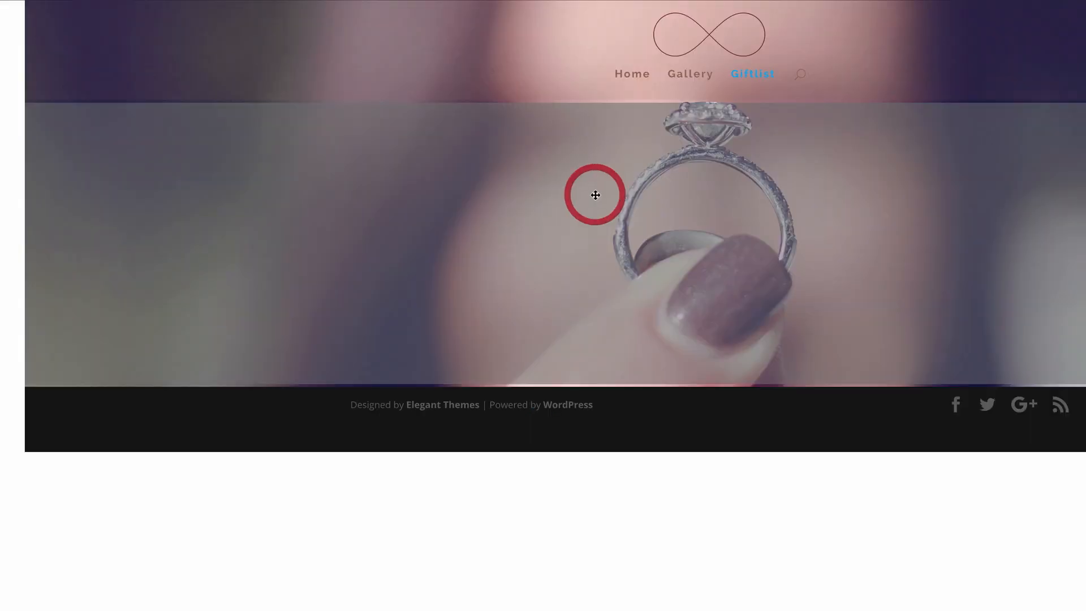
Enter "What's on the gift list?" as the module's content and set the text orientation to Center
click(104, 192)
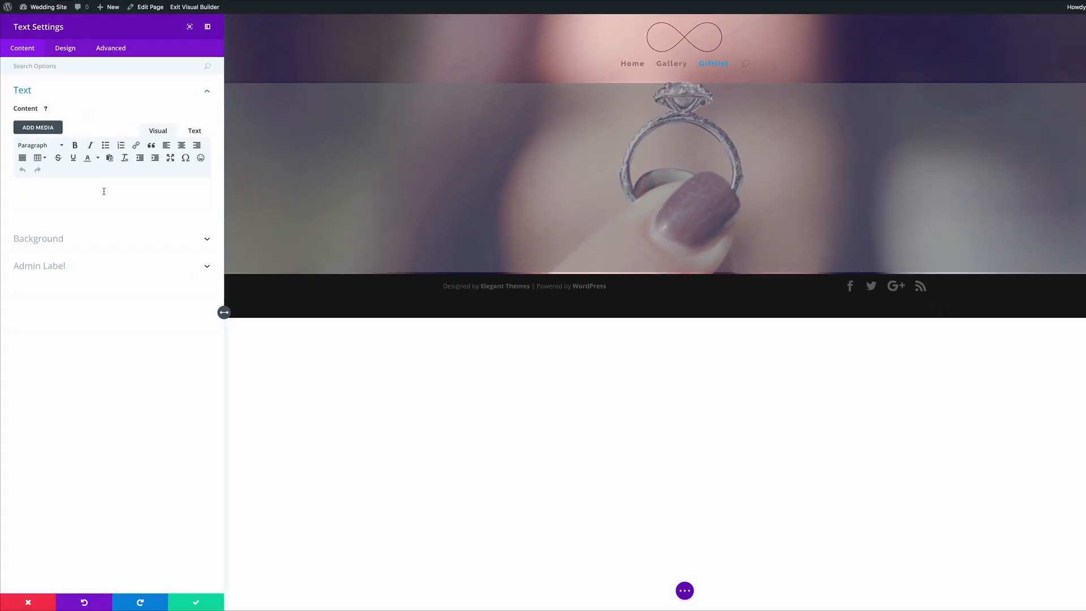
text(What is on the giftlist?)
click(67, 48)
click(64, 90)
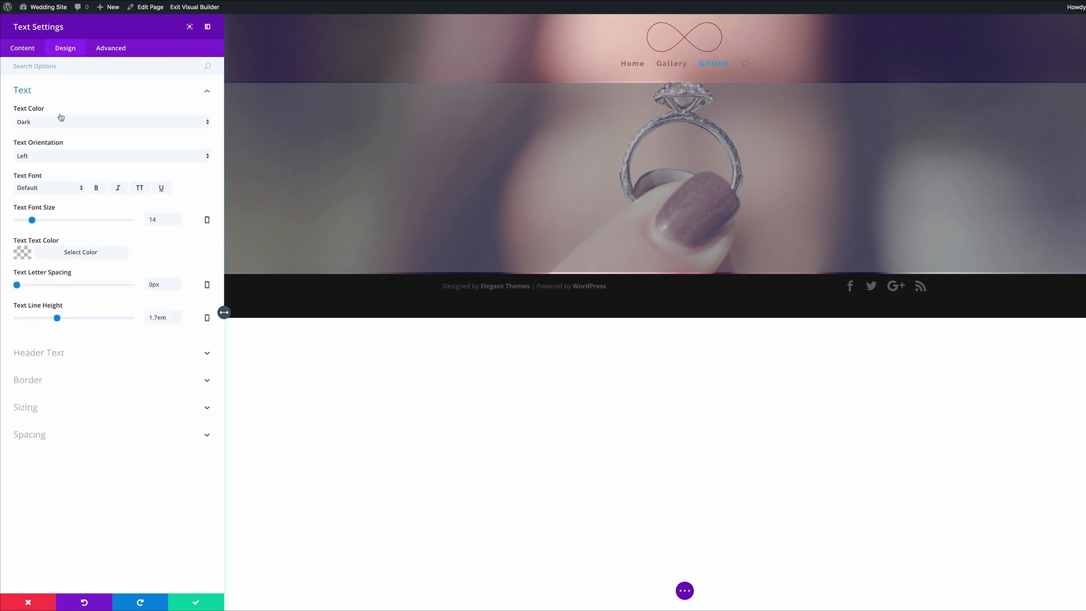
click(40, 158)
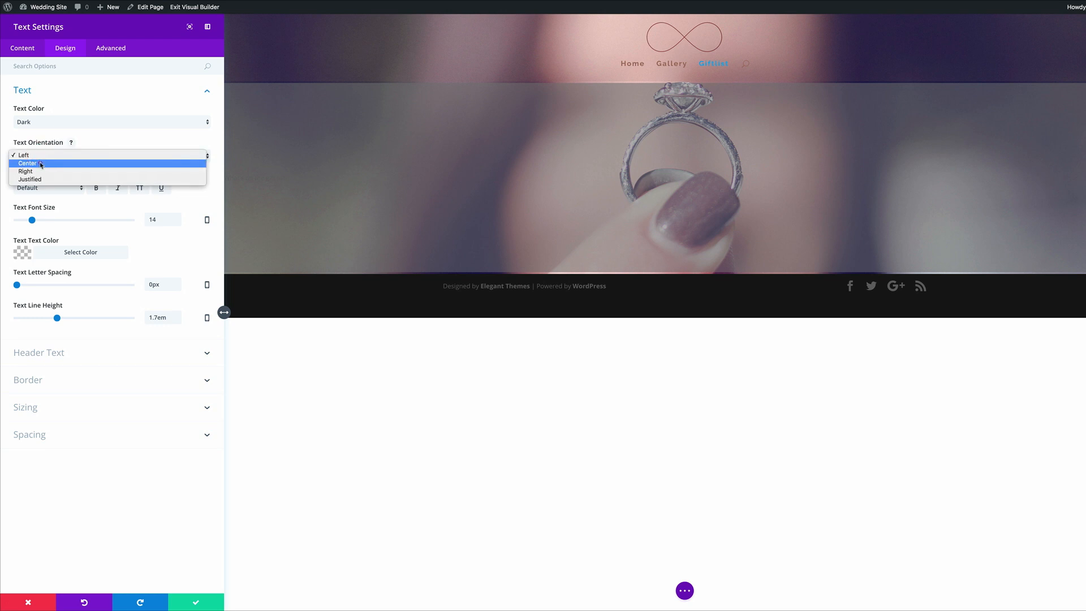
click(43, 162)
Set the heading text's font to Tangerine and its font size to 100px
click(58, 186)
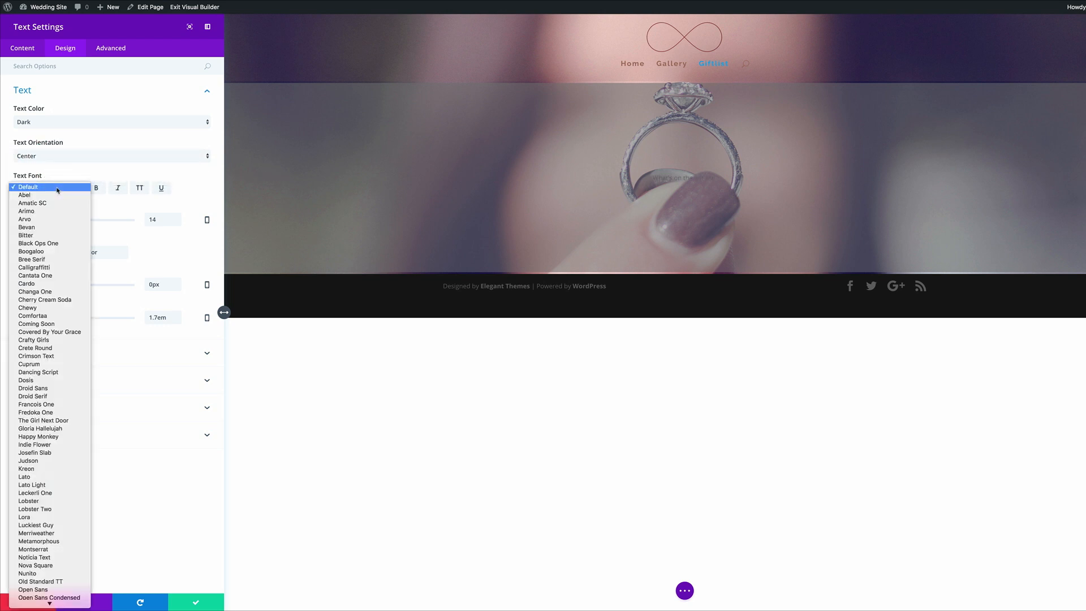
scroll(59, 566, down, 5)
click(58, 564)
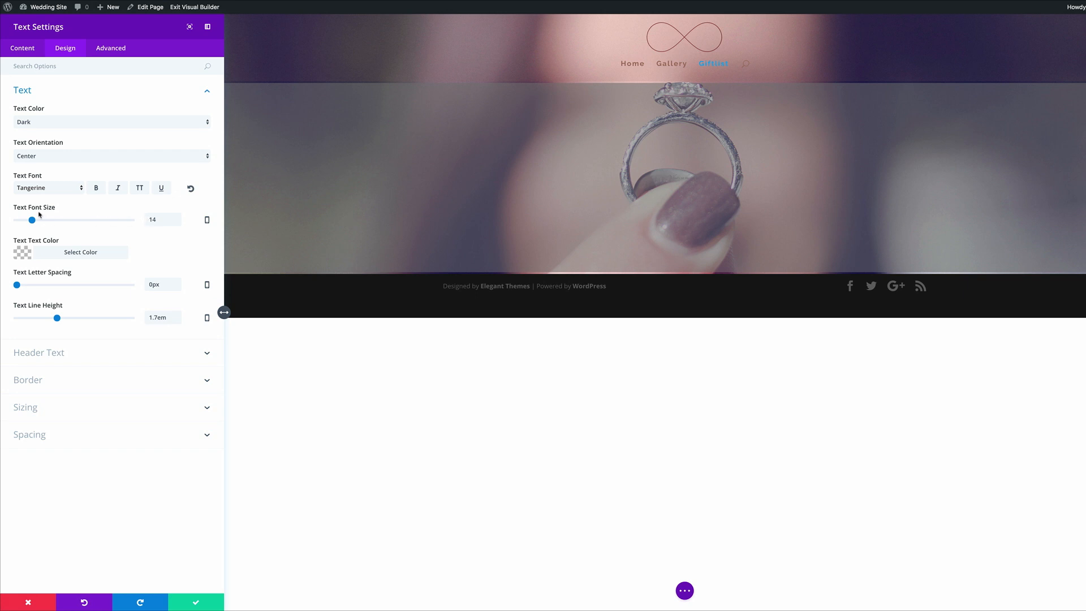
drag(32, 220, 132, 221)
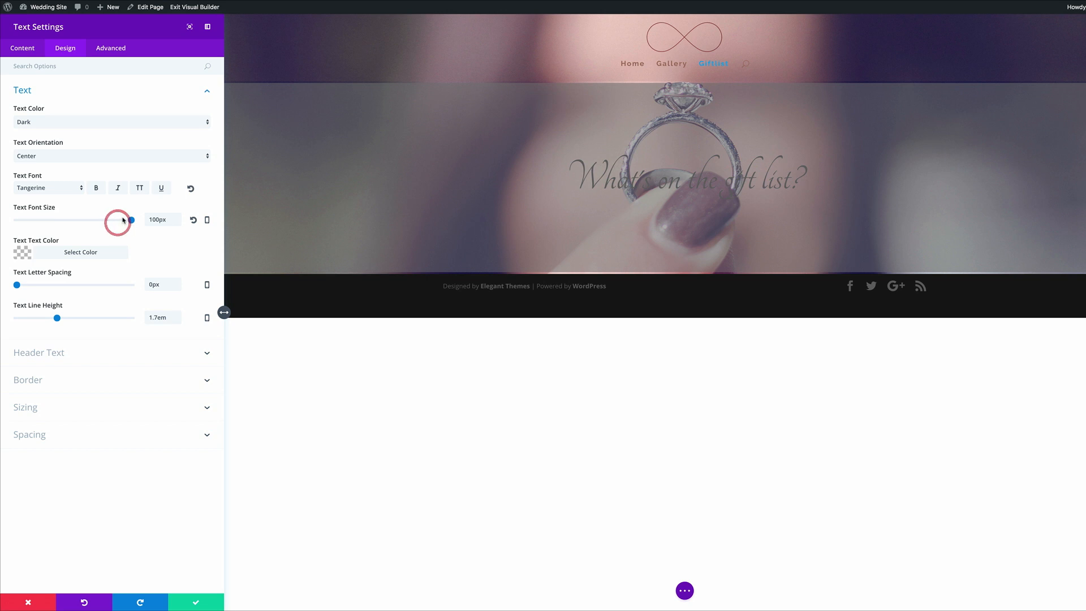
Enable responsive font sizes for the heading, set the tablet size to 68, and show the smartphone size
click(207, 222)
click(73, 225)
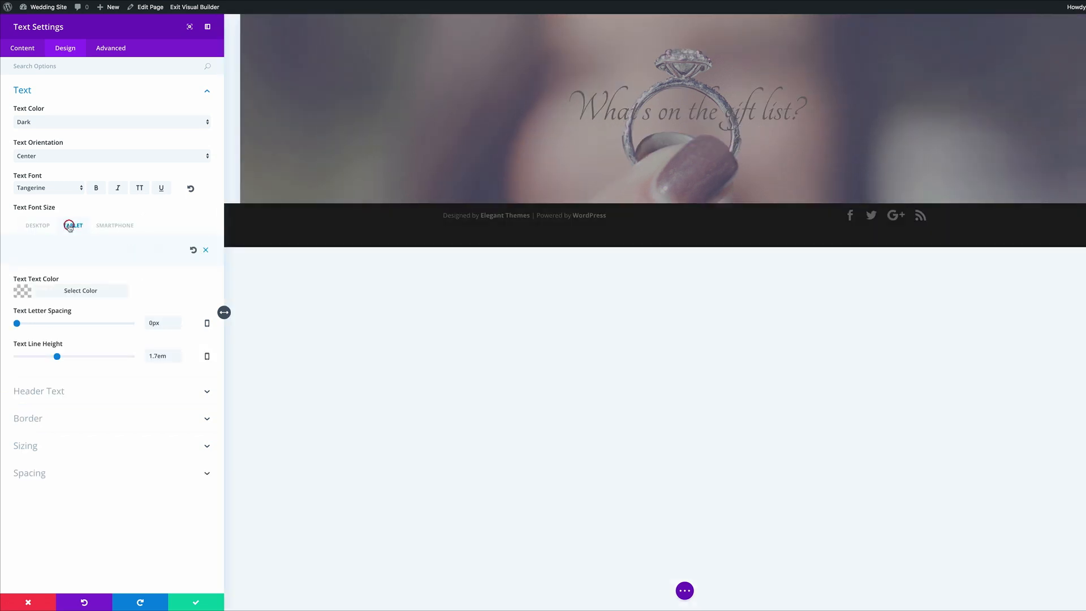
double_click(168, 249)
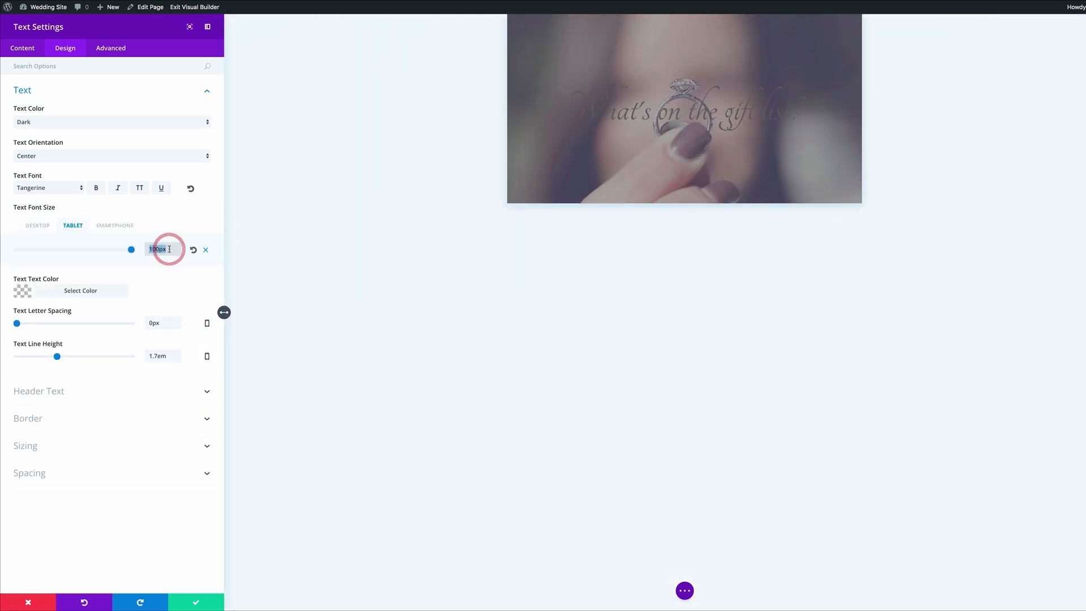
text(68)
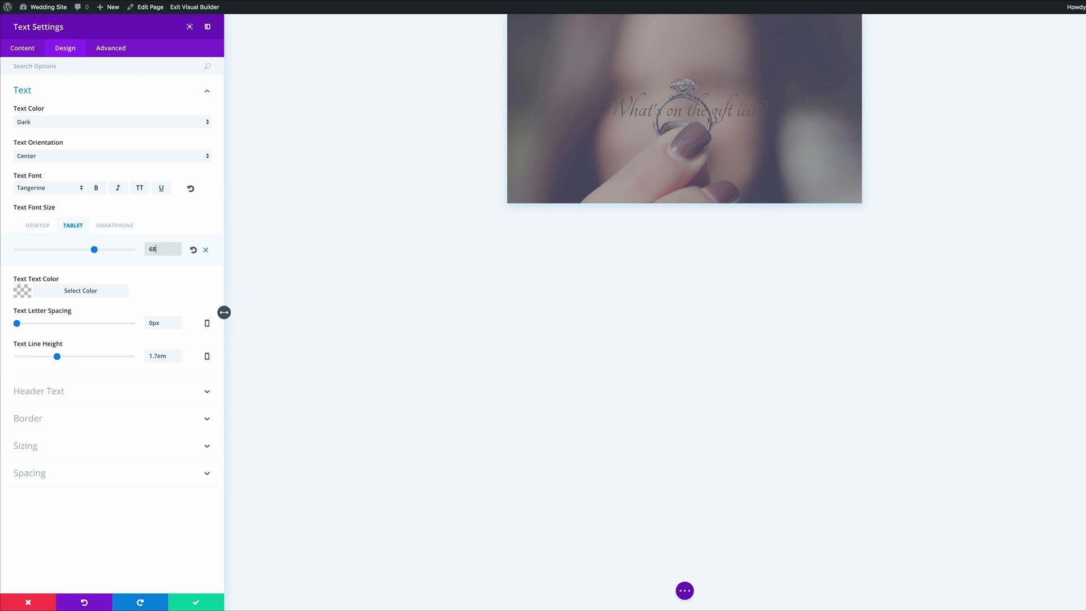
click(115, 225)
Set the heading's text colour to #fffaf6 and its line height to 1.5em, and save the module
click(23, 291)
click(41, 314)
text(#fffaf6)
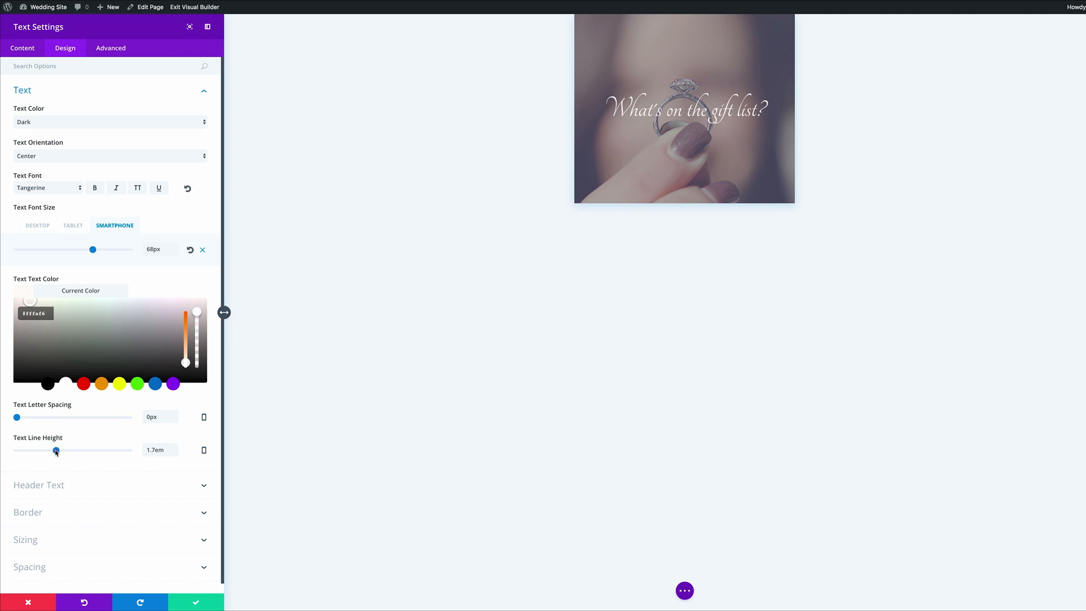
drag(53, 452, 44, 452)
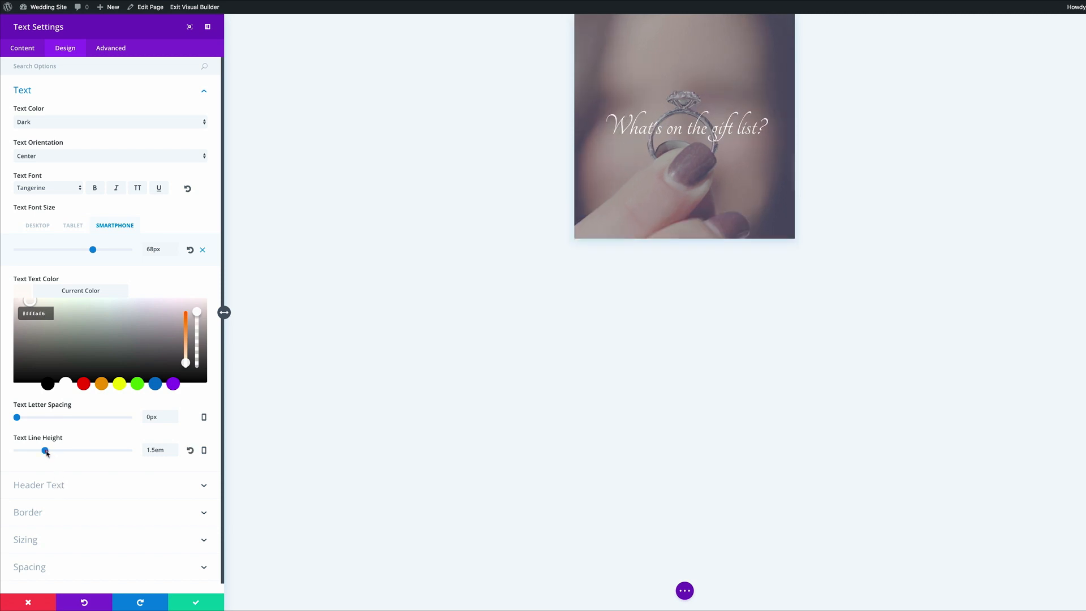
click(197, 603)
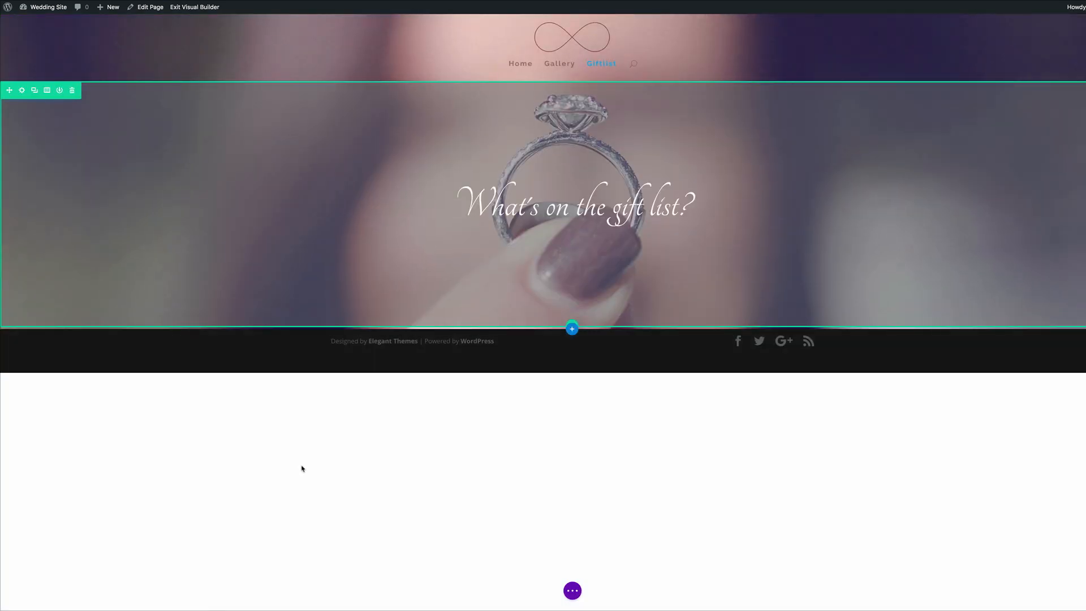
Switch to the wireframe view and insert a second Text module below the heading module
click(572, 591)
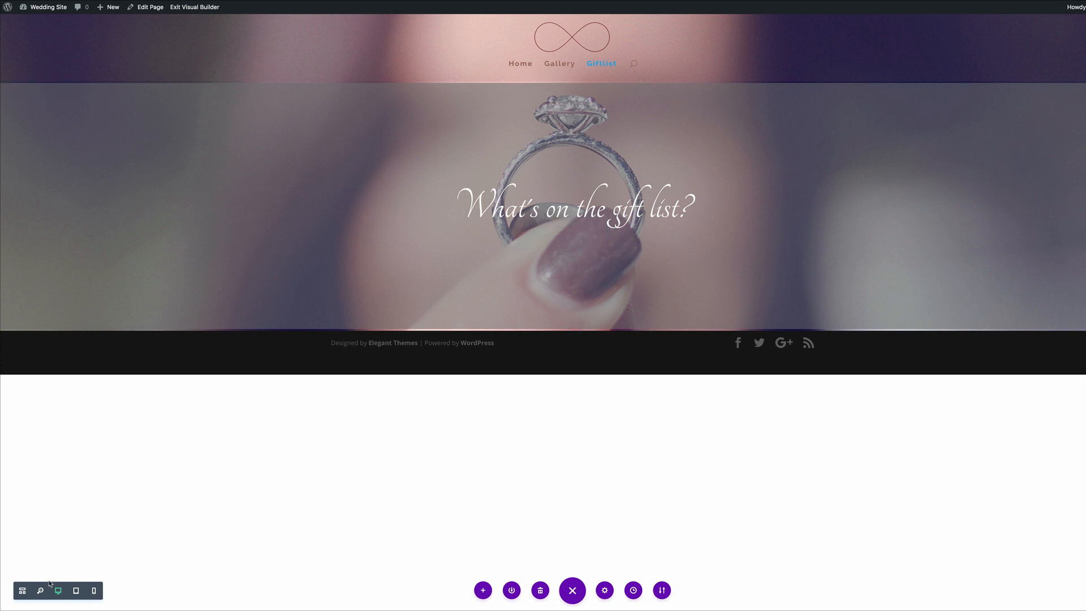
click(22, 591)
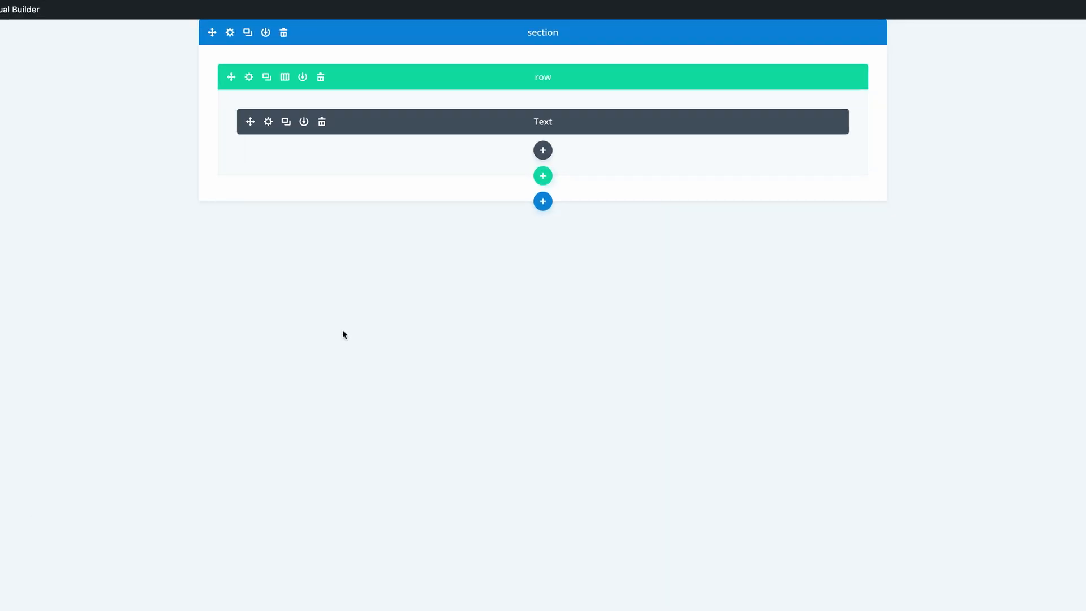
click(543, 150)
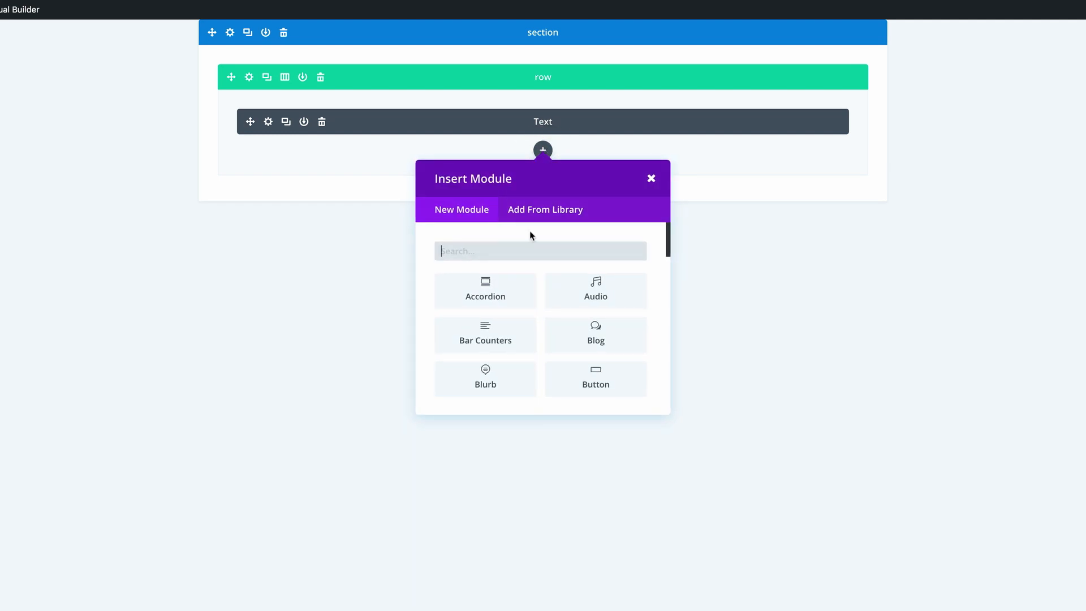
text(text)
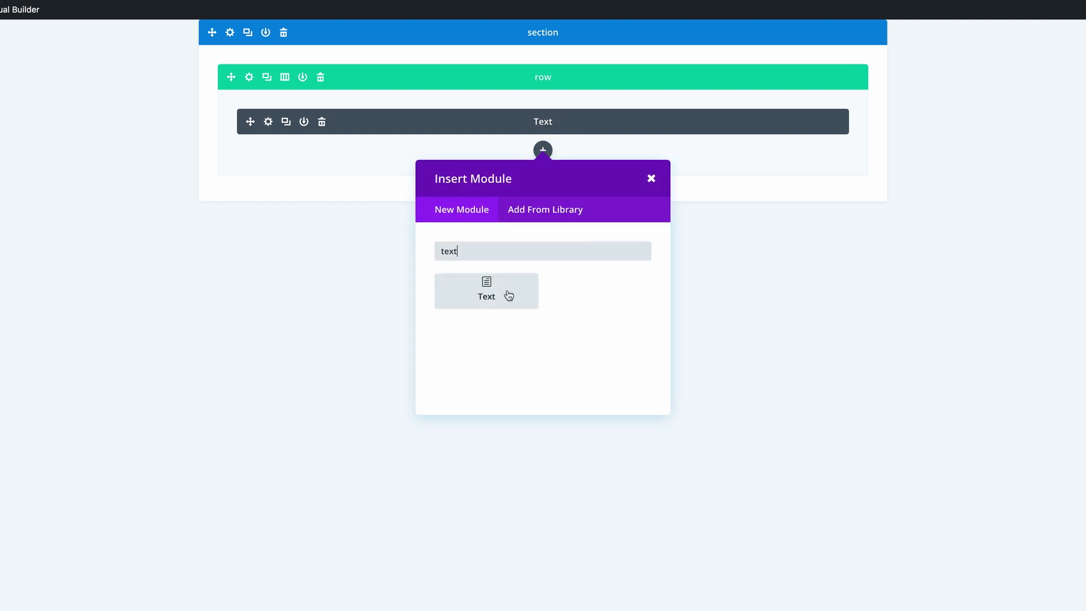
click(508, 294)
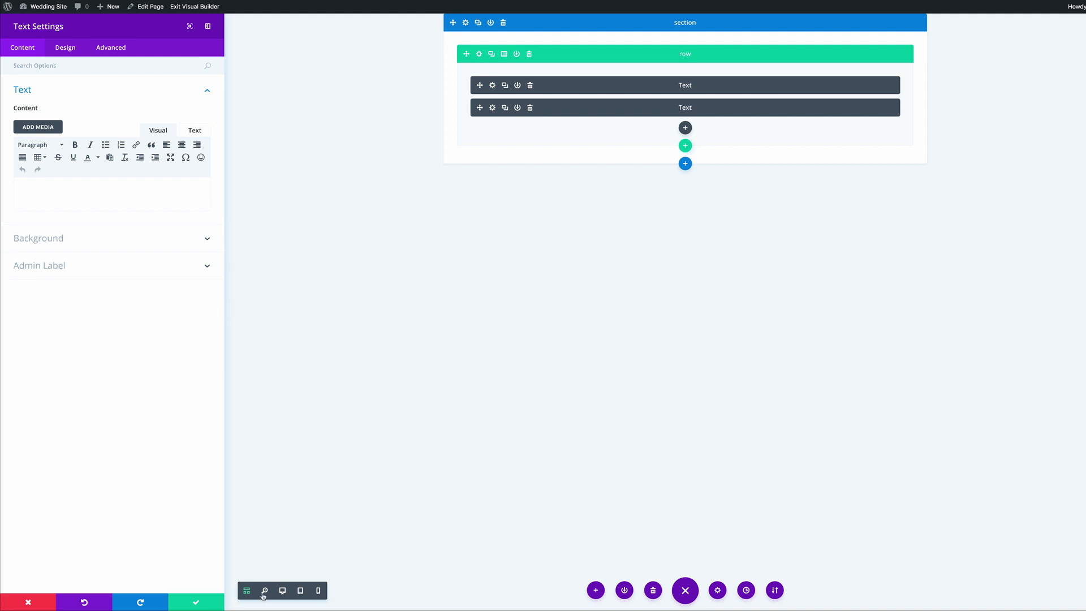
Return to the desktop view and fill the new module with placeholder text from "Lorem ipsum dolor sit amet" to "malesuada erat ut turpis."
click(282, 590)
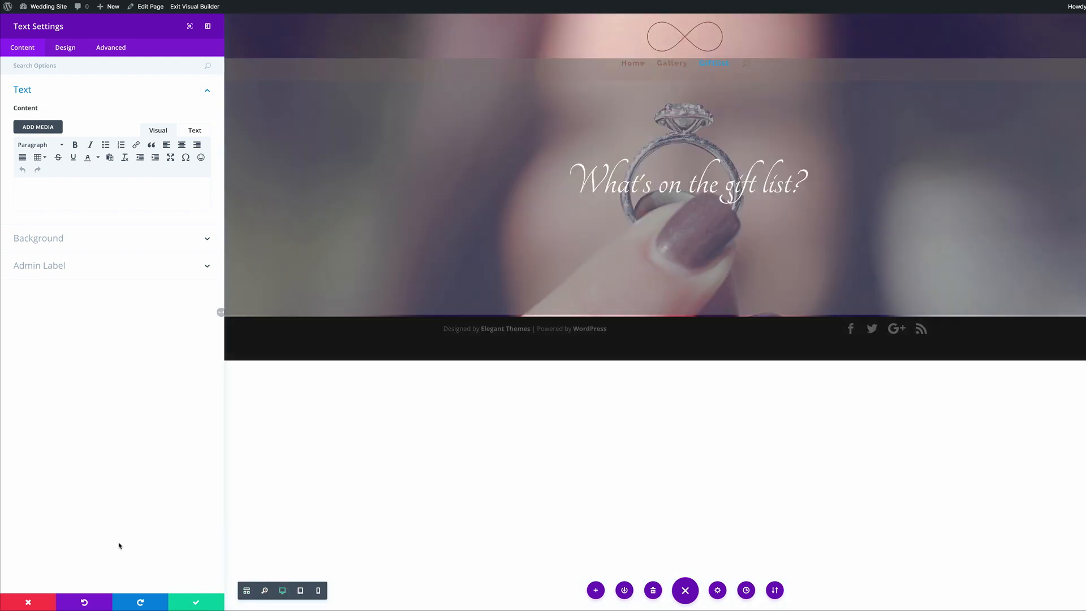
click(158, 191)
click(157, 188)
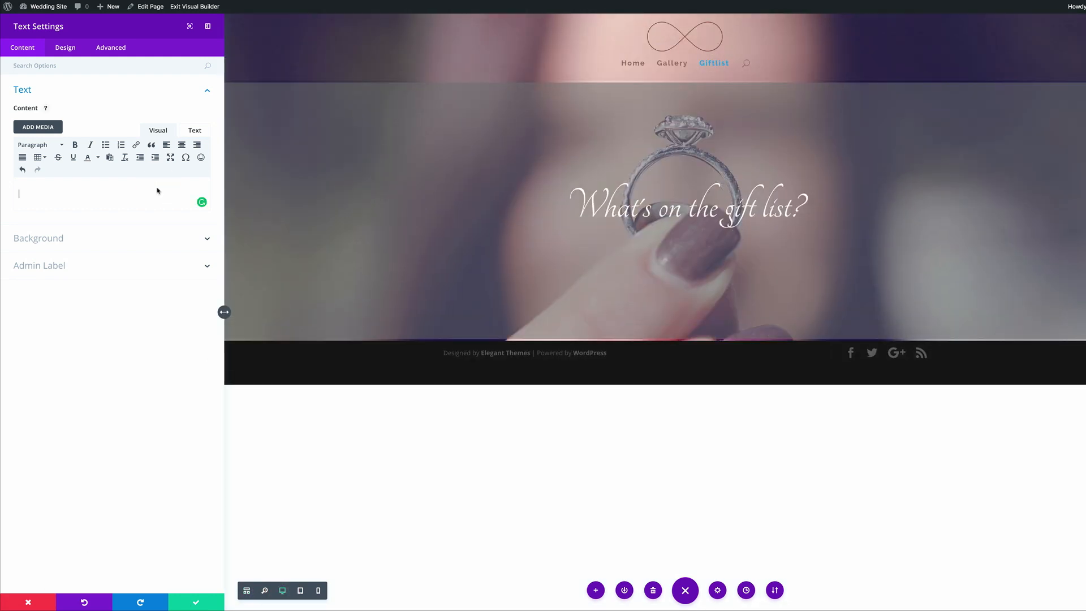
text(Lorem ipsum dolor sit amet, consectetuer adipiscing elit. Donec odio. Quisque volutpat mattis eros. Nullam malesuada erat ut turpis.)
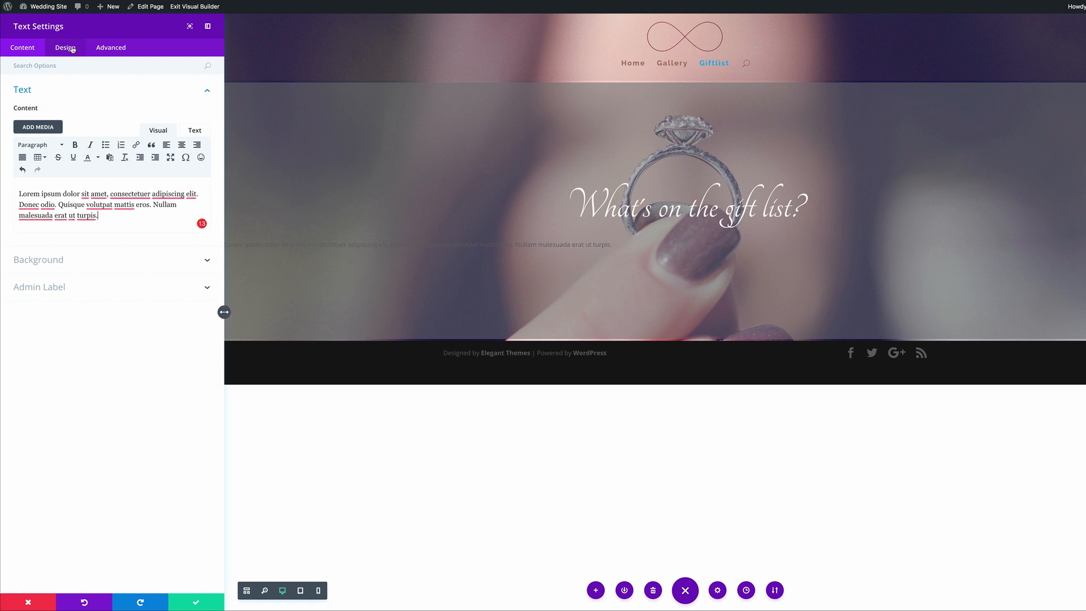
Centre the placeholder text and set its text colour to #fffaf6
click(66, 47)
click(54, 90)
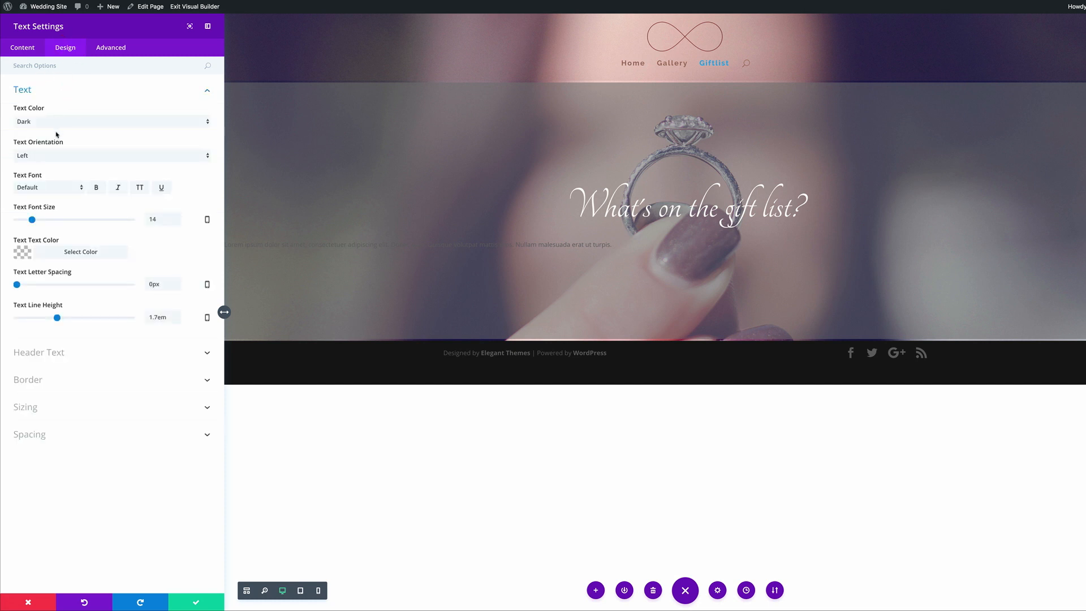
click(56, 159)
click(56, 162)
click(23, 253)
click(39, 275)
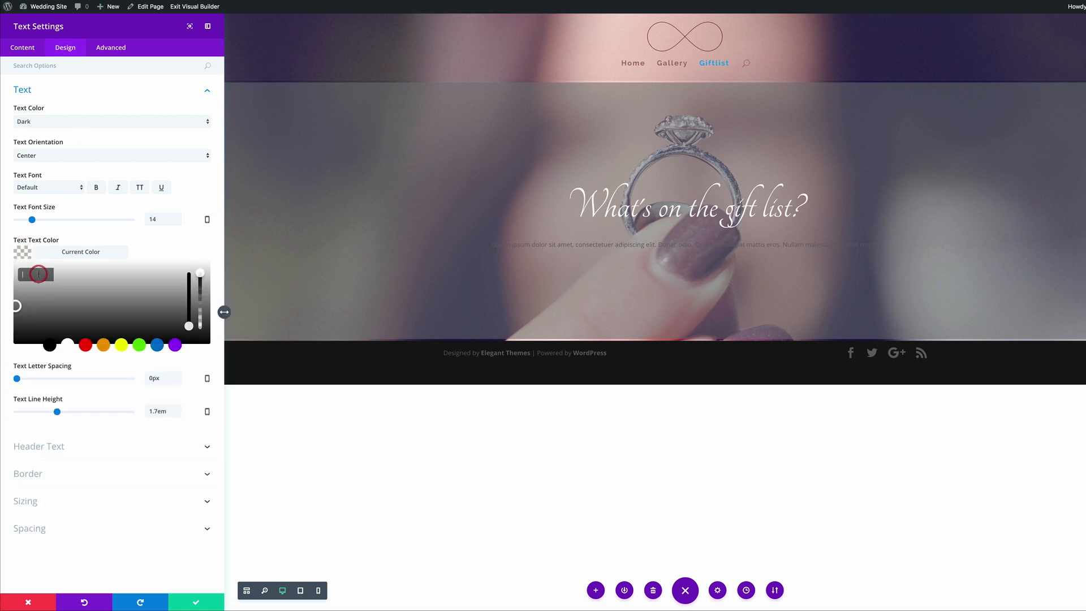
text(#fffaf6)
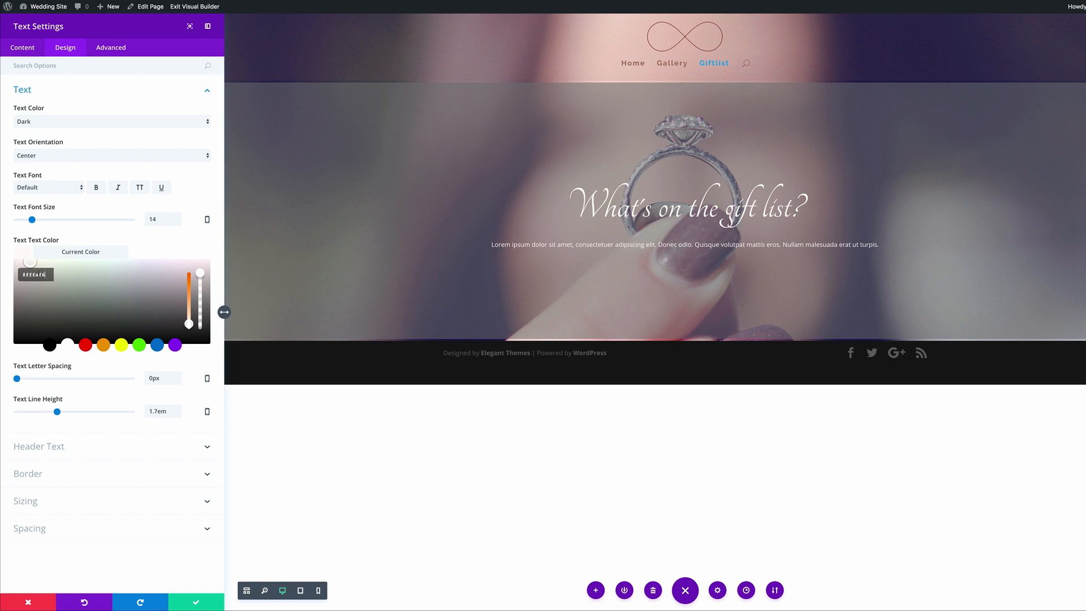
Set the placeholder text's font to bold Raleway Light with a font size of 20px
click(50, 187)
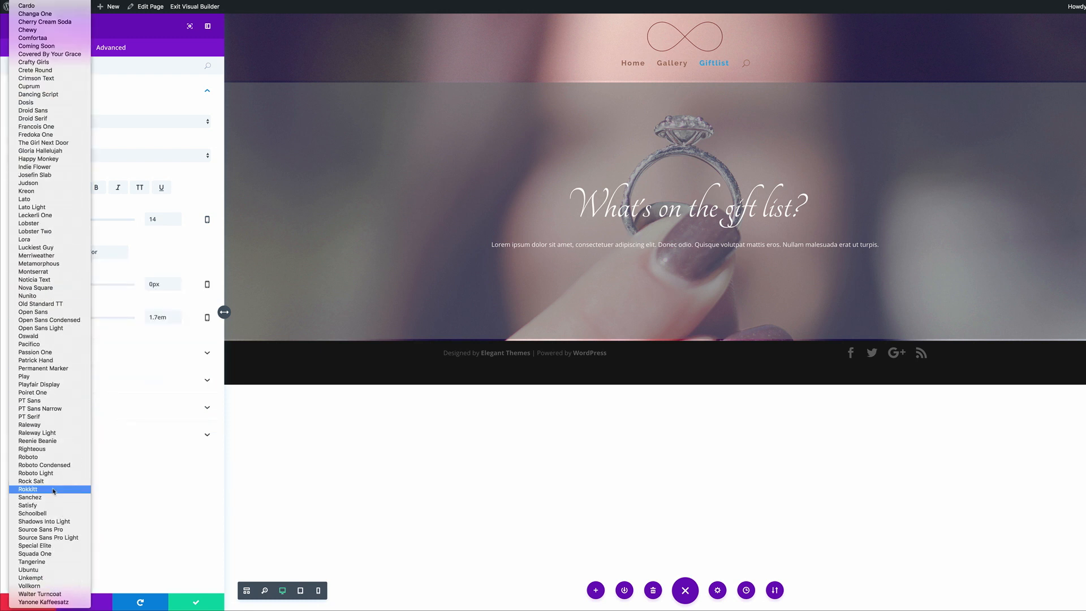
click(57, 432)
click(95, 189)
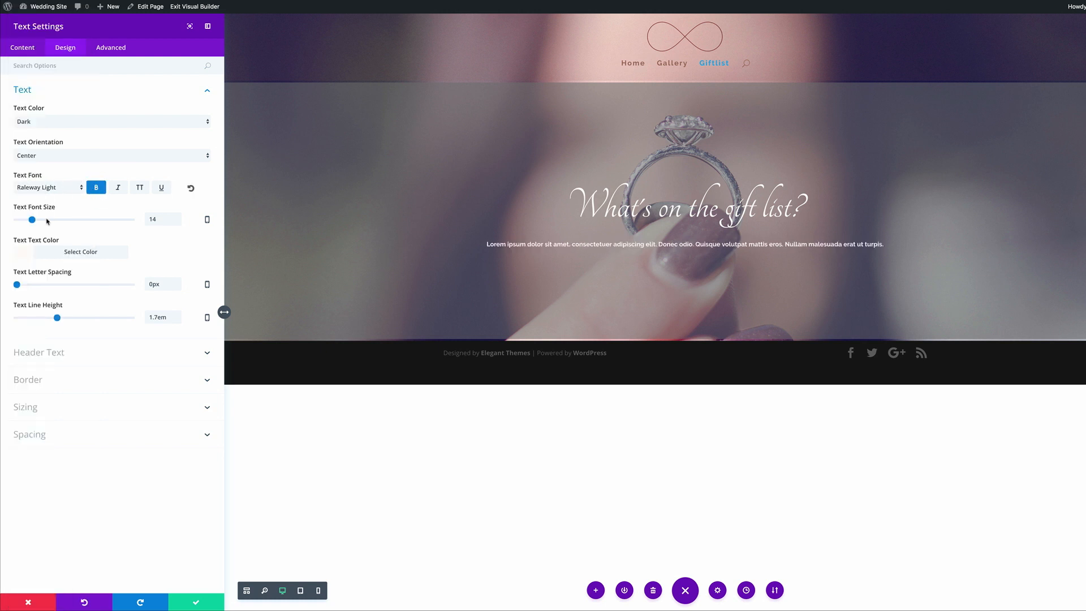
double_click(161, 221)
text(20)
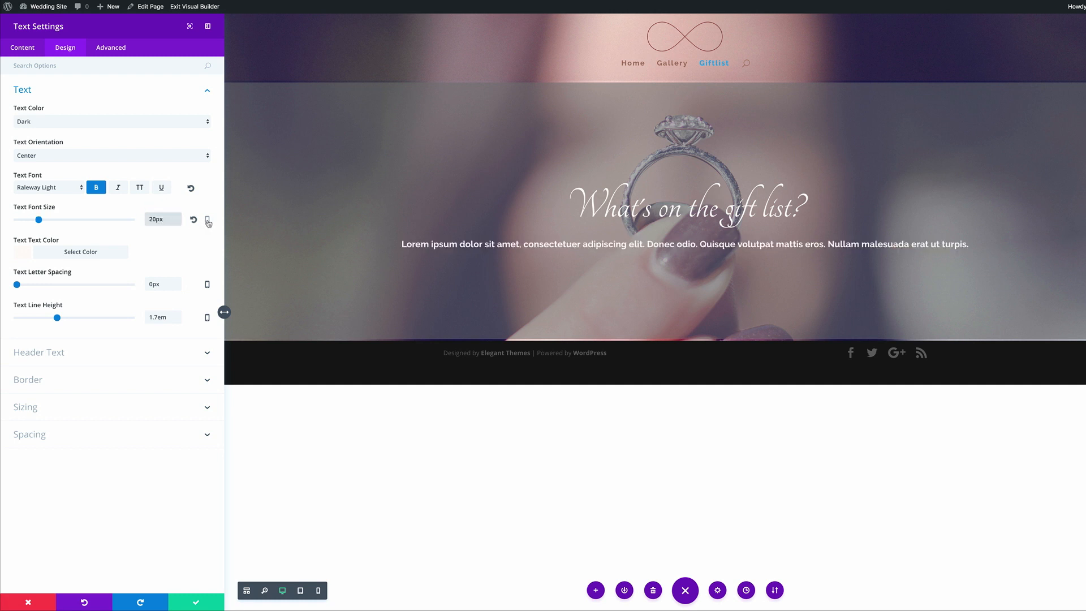
Enable responsive font sizes for the placeholder text, set the smartphone size to 14px, and set the line height to 1.5em
click(208, 222)
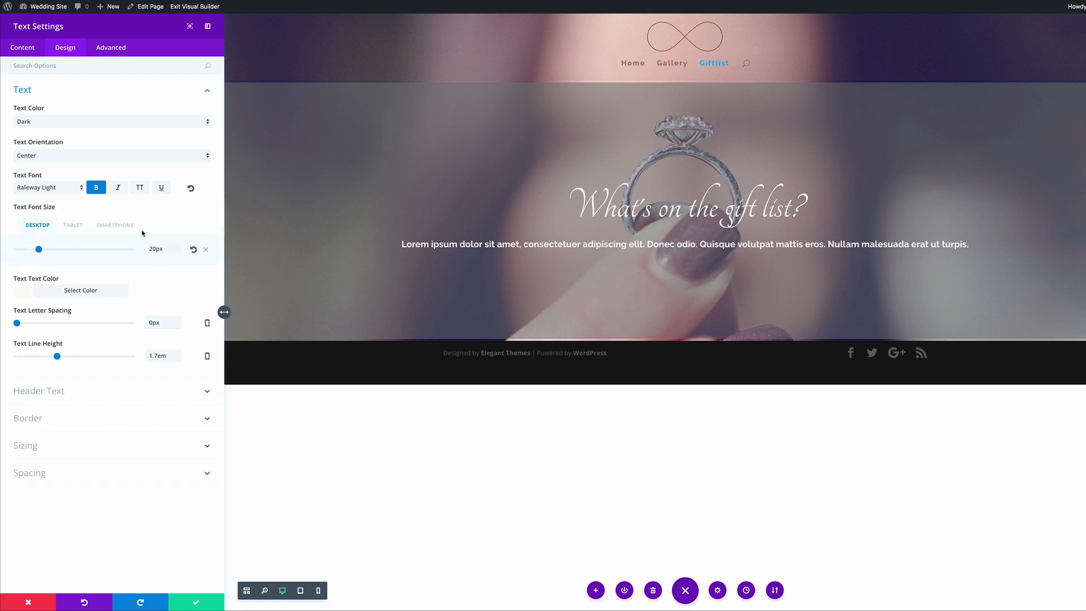
click(82, 226)
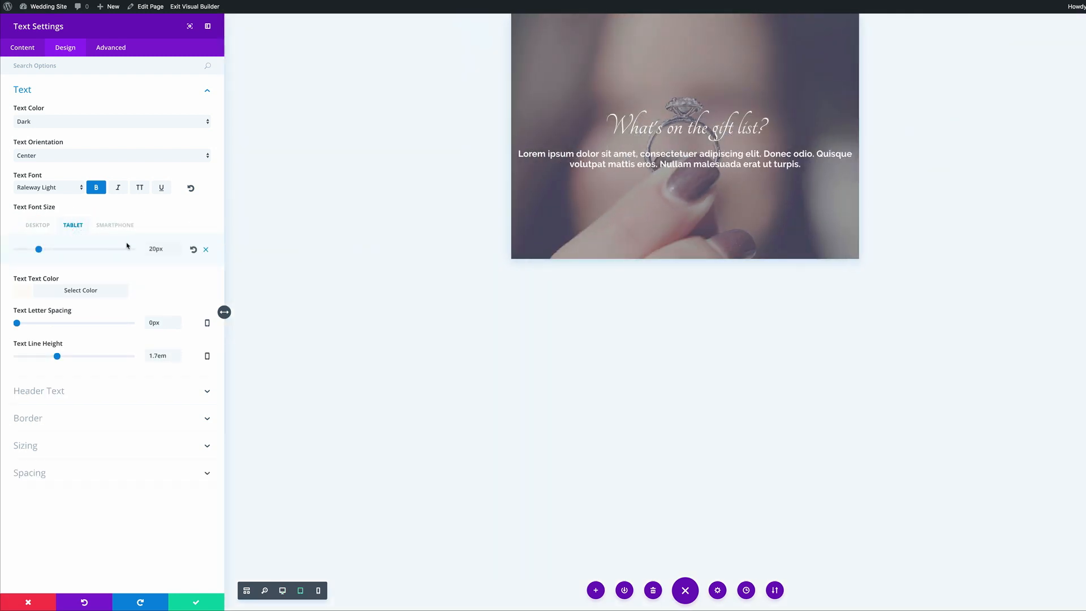
click(113, 226)
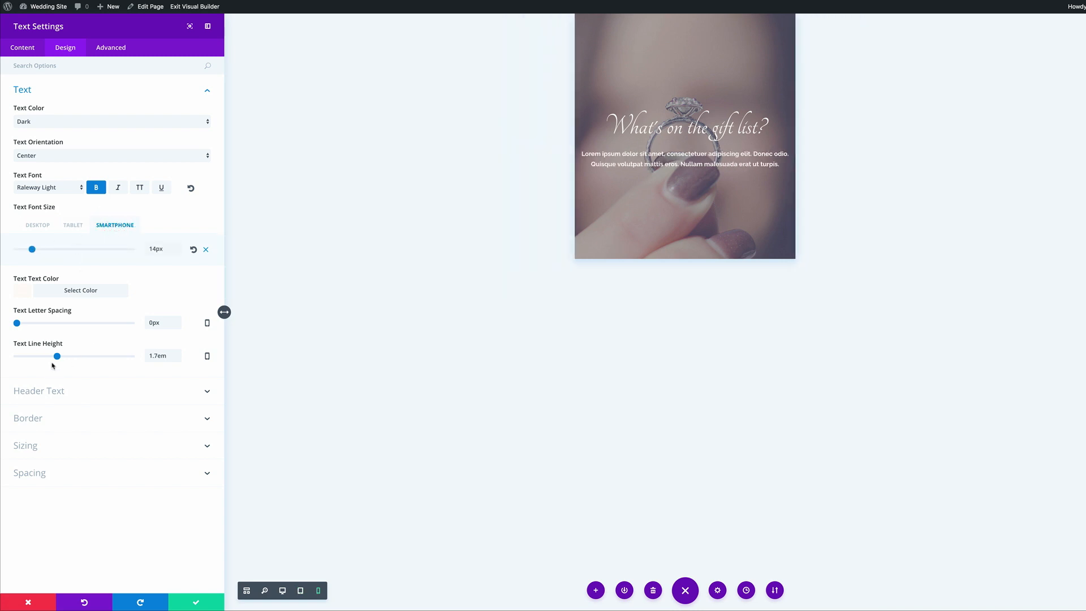
drag(57, 358, 48, 361)
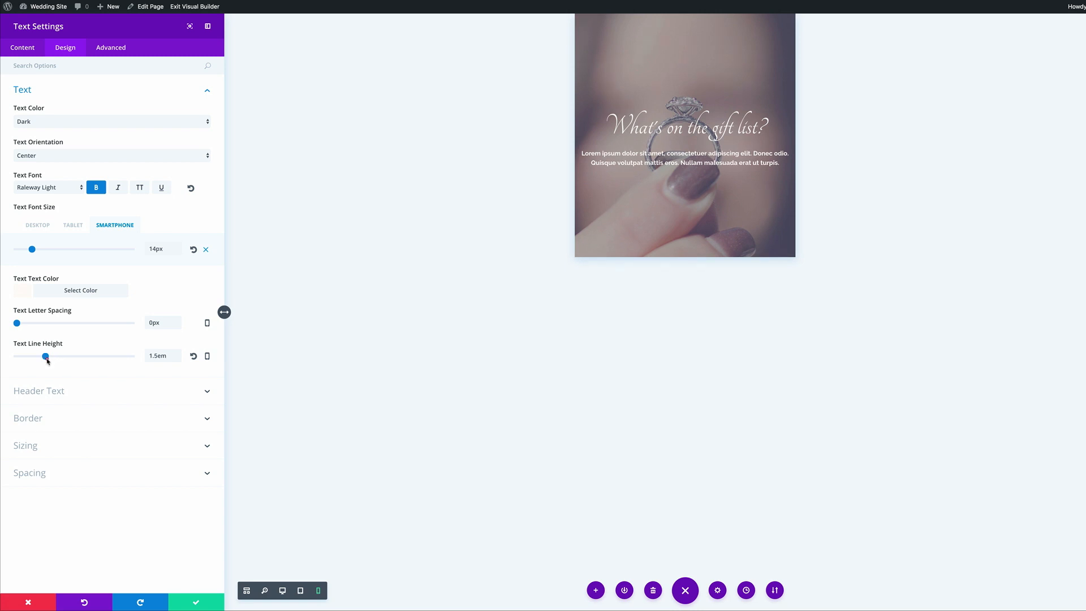
Save the intro text and add a new section with a single-column row below the header section
click(196, 603)
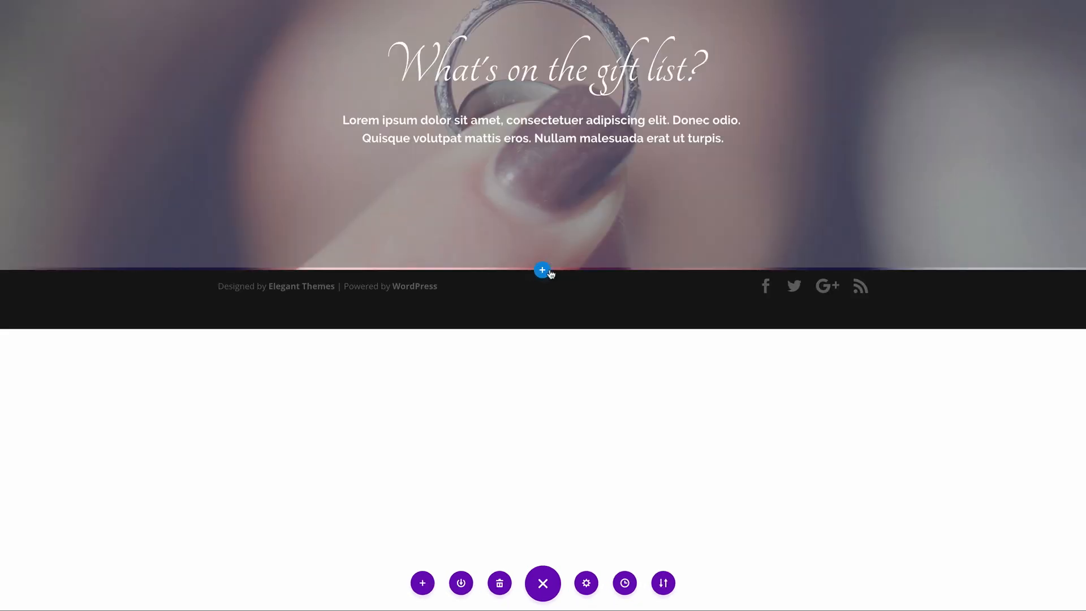
click(572, 342)
click(468, 229)
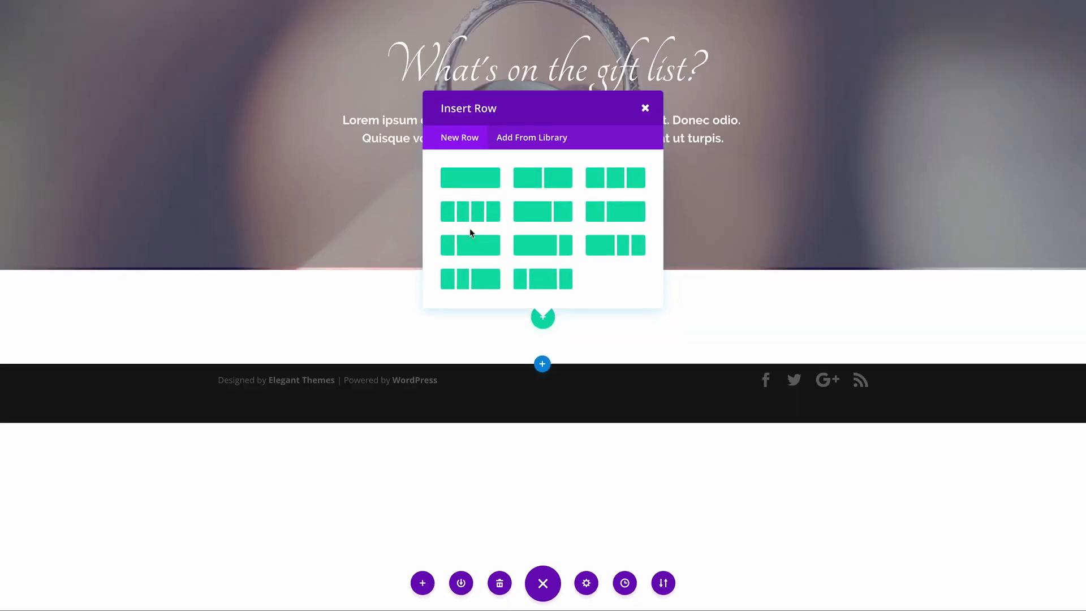
click(476, 179)
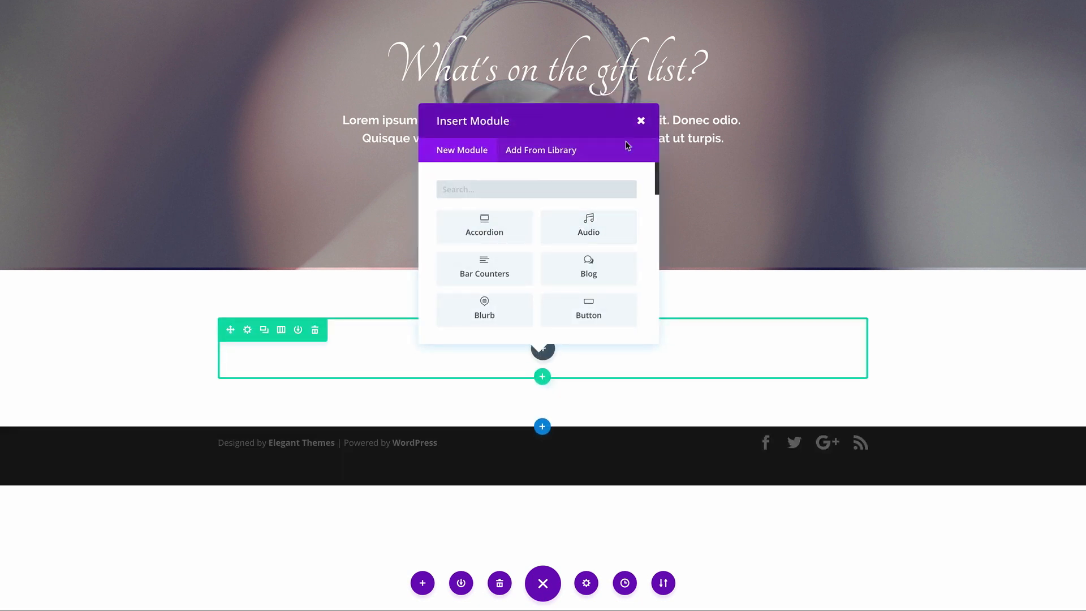
click(642, 123)
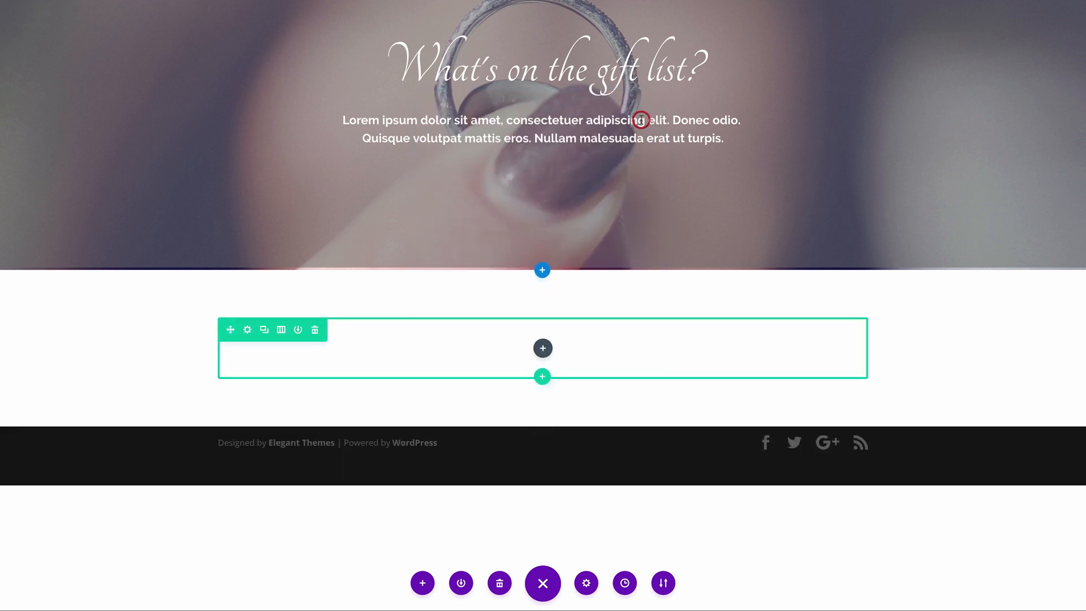
Set the new row's top and bottom custom margins to 5% and save the row
click(248, 330)
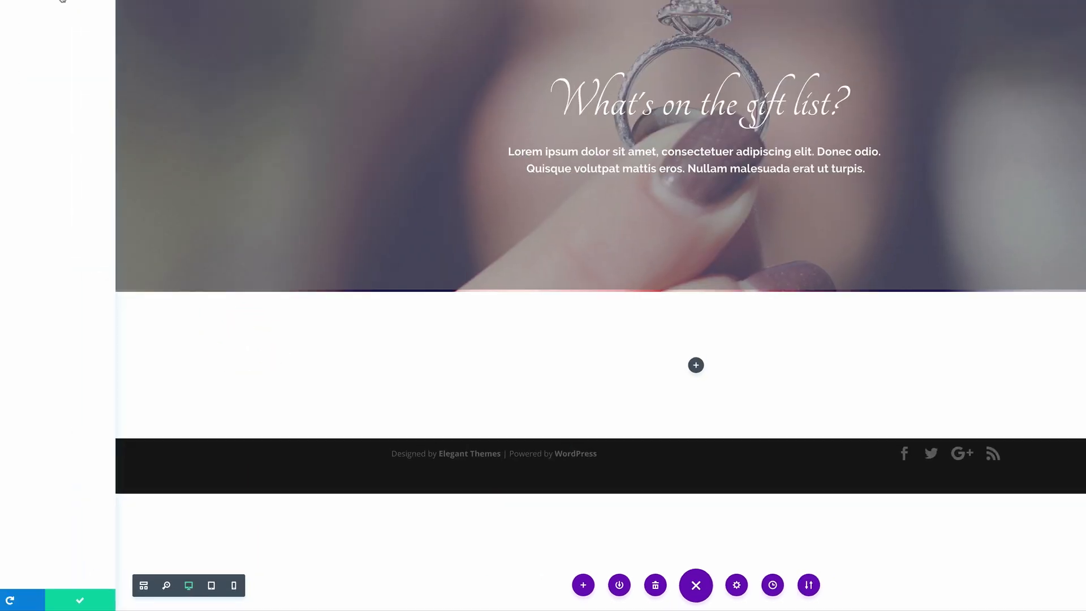
click(66, 34)
click(30, 109)
click(38, 185)
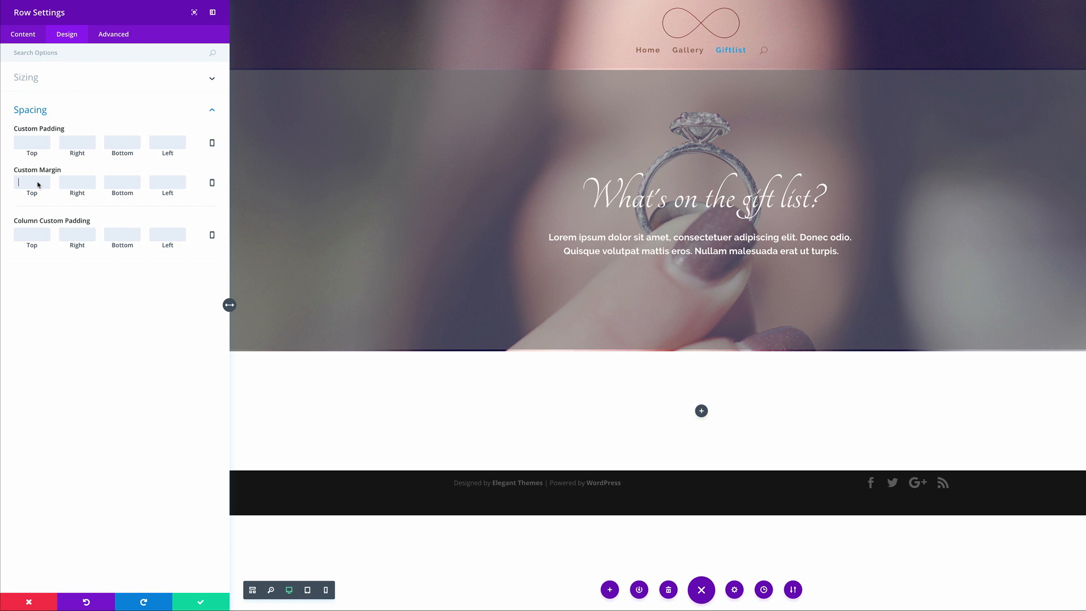
text(5%)
click(118, 183)
text(5%)
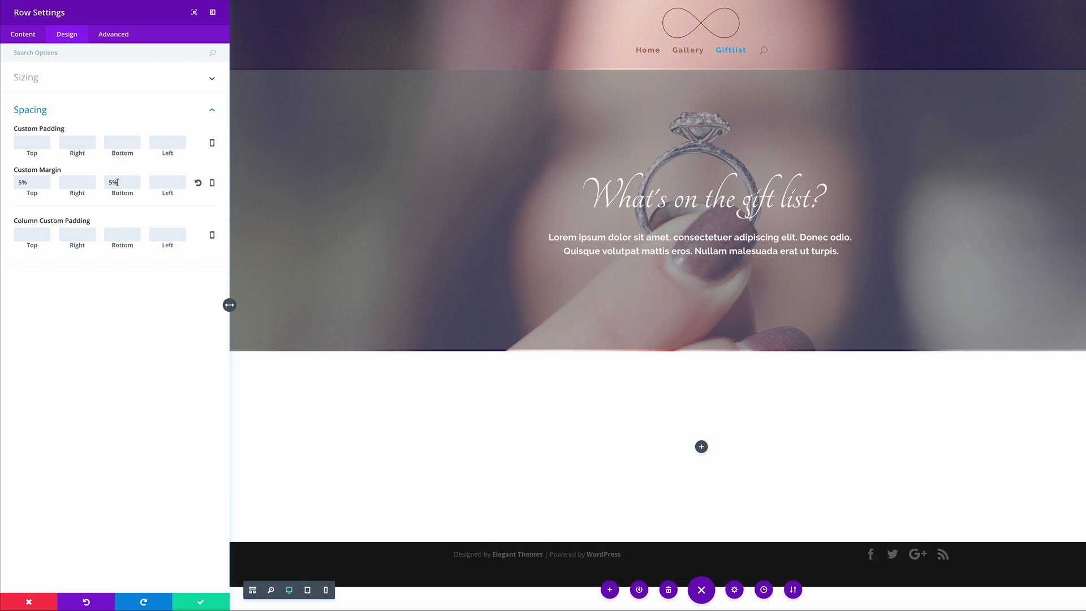
click(200, 602)
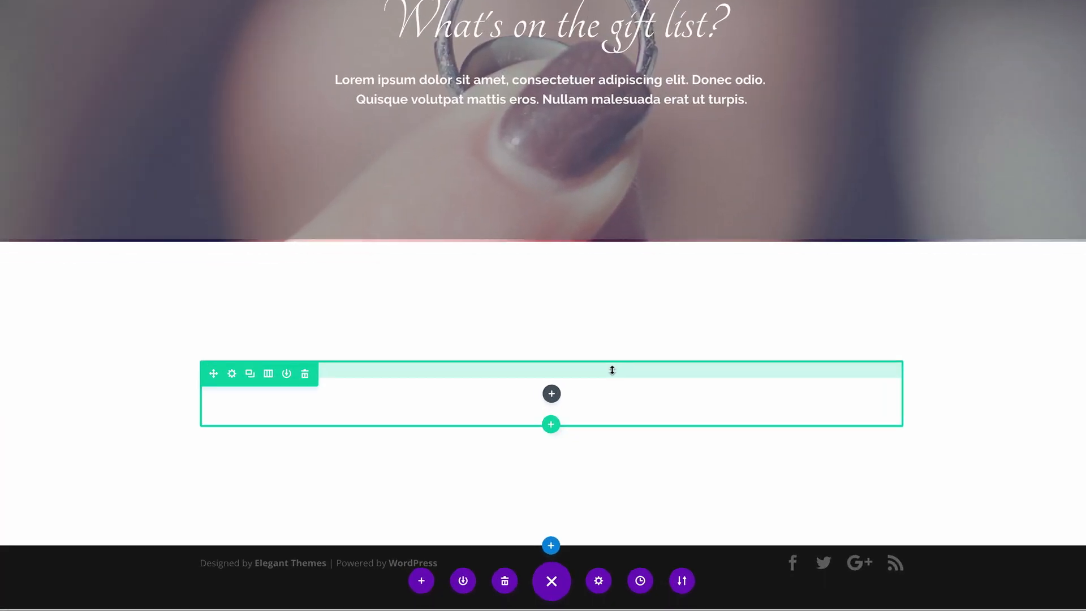
Insert a Text module in the new row with the content "The choice is yours"
click(552, 394)
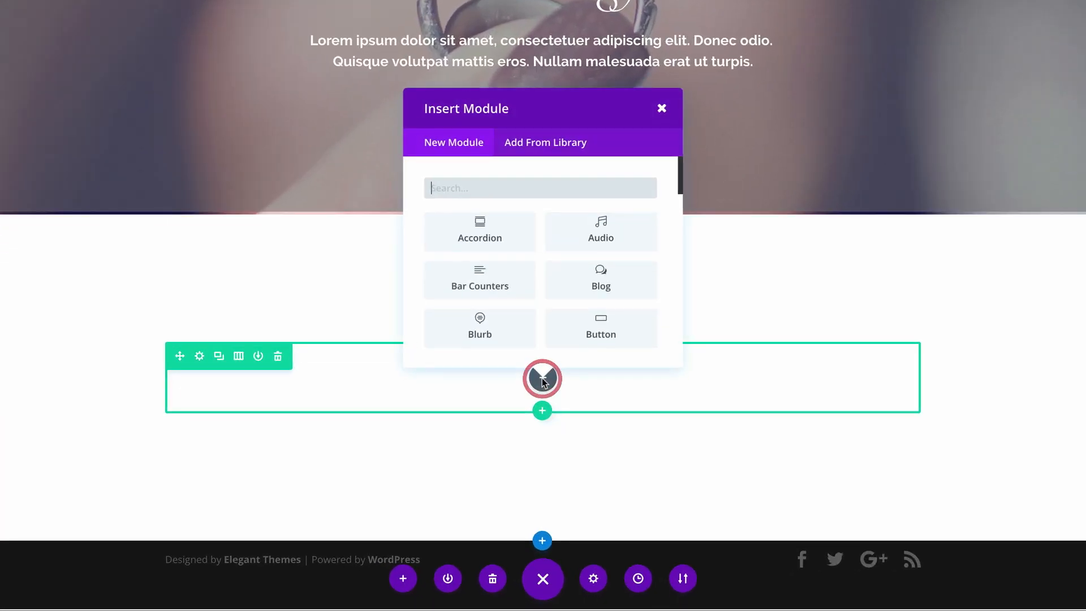
text(text)
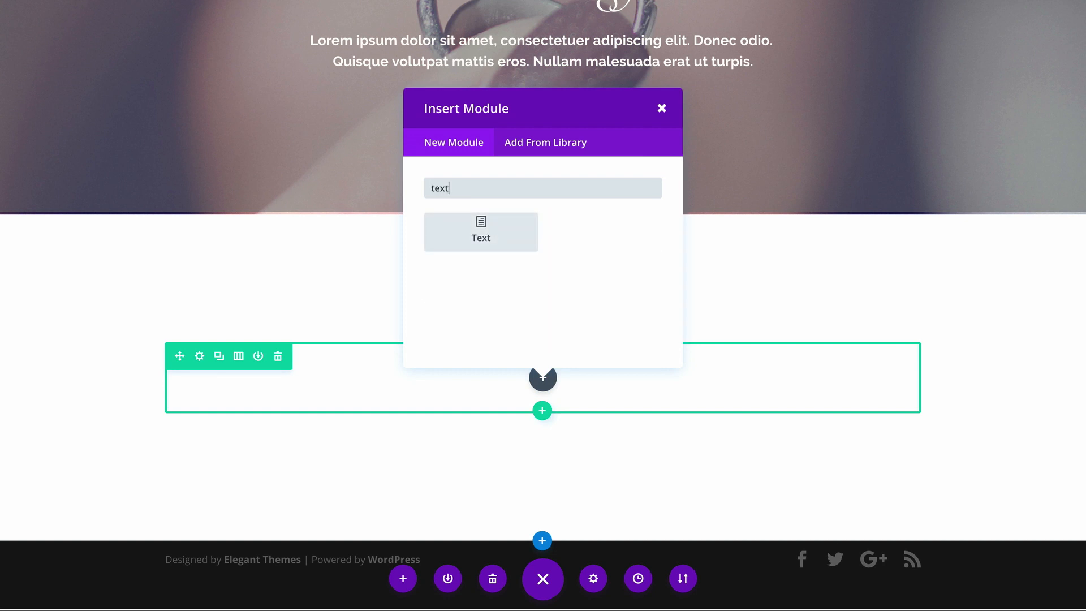
click(511, 233)
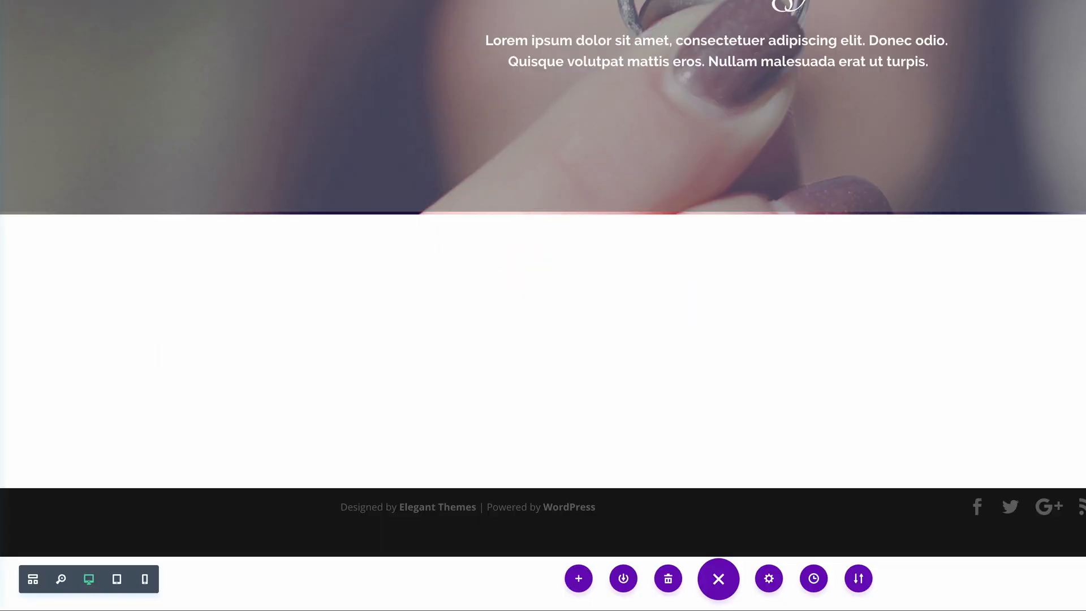
click(151, 155)
text(Th)
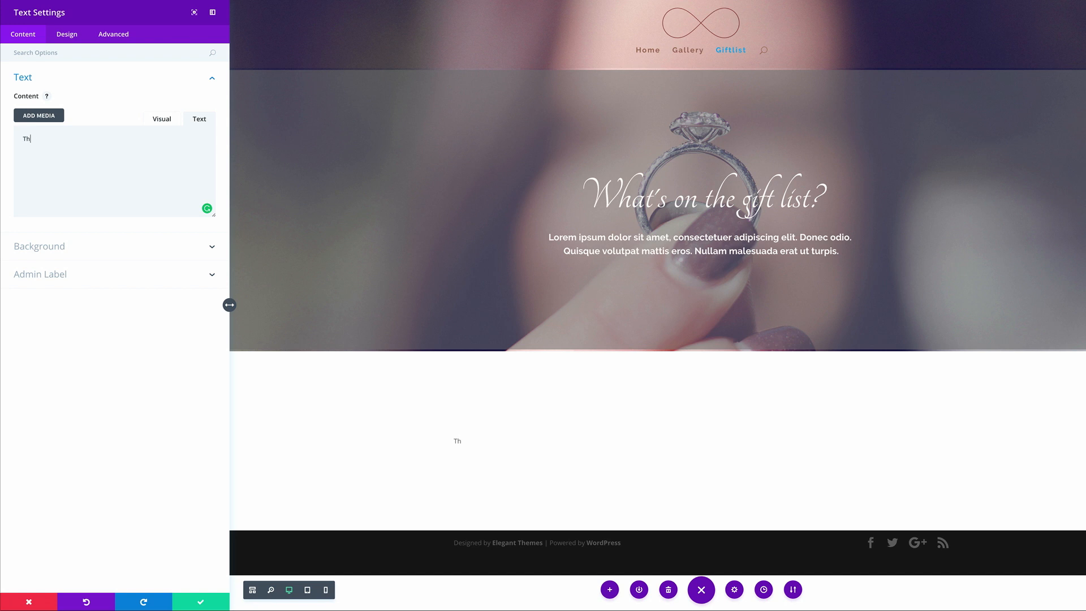
text(e choice is yours)
Centre the "The choice is yours" text and set its font to Tangerine at 100px
click(67, 34)
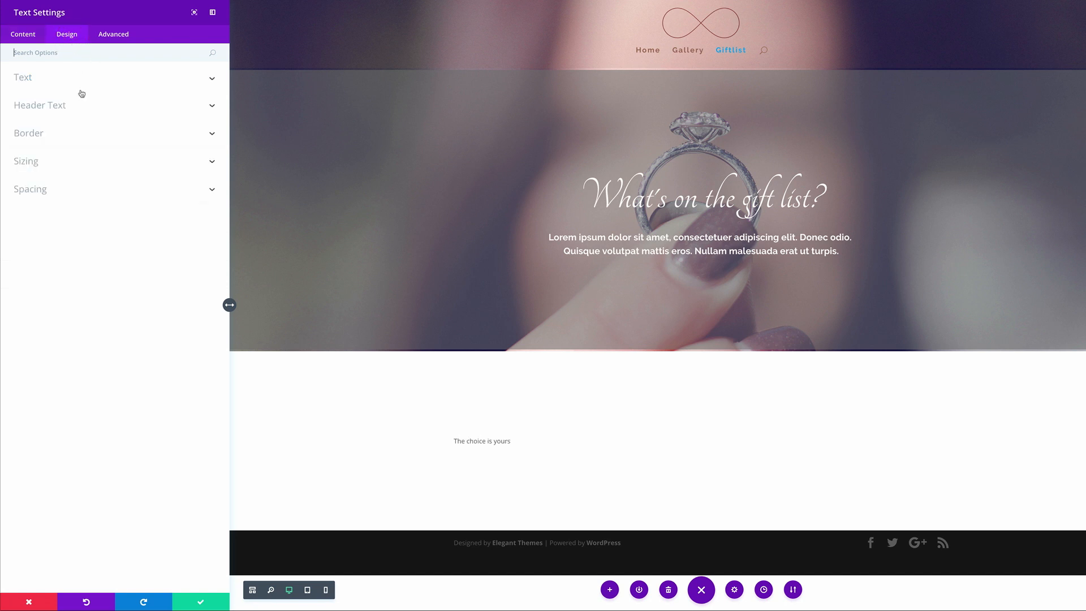
click(62, 82)
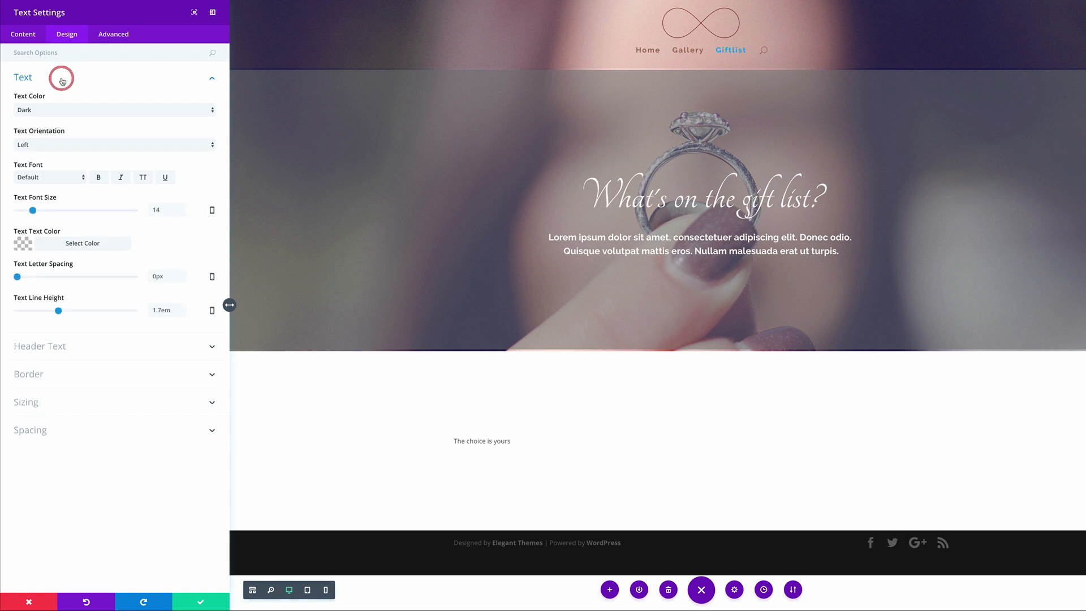
click(50, 142)
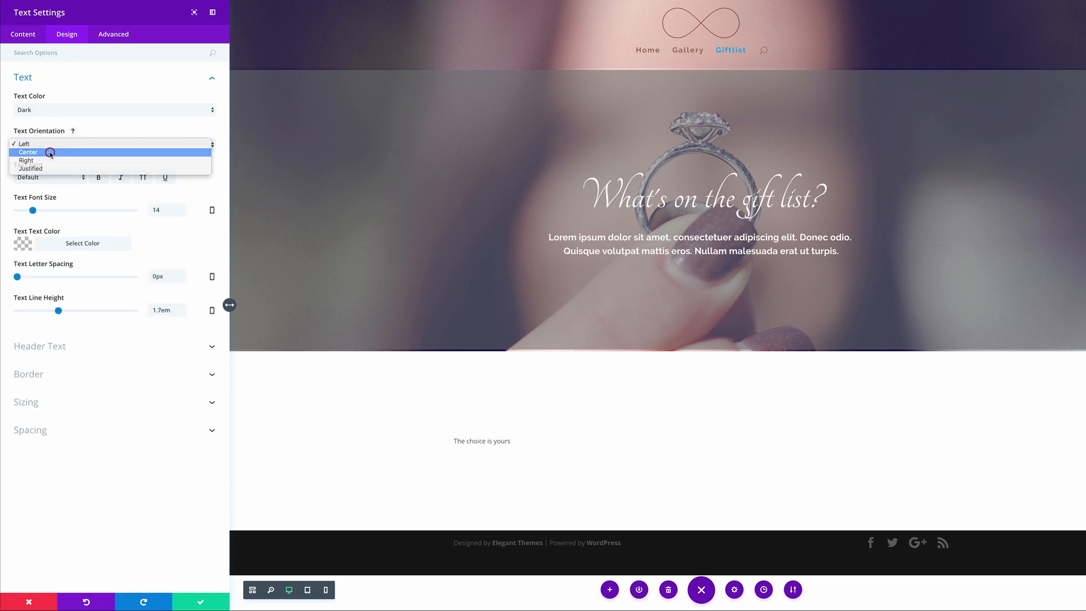
click(51, 154)
drag(32, 210, 164, 223)
click(50, 177)
scroll(62, 424, down, 5)
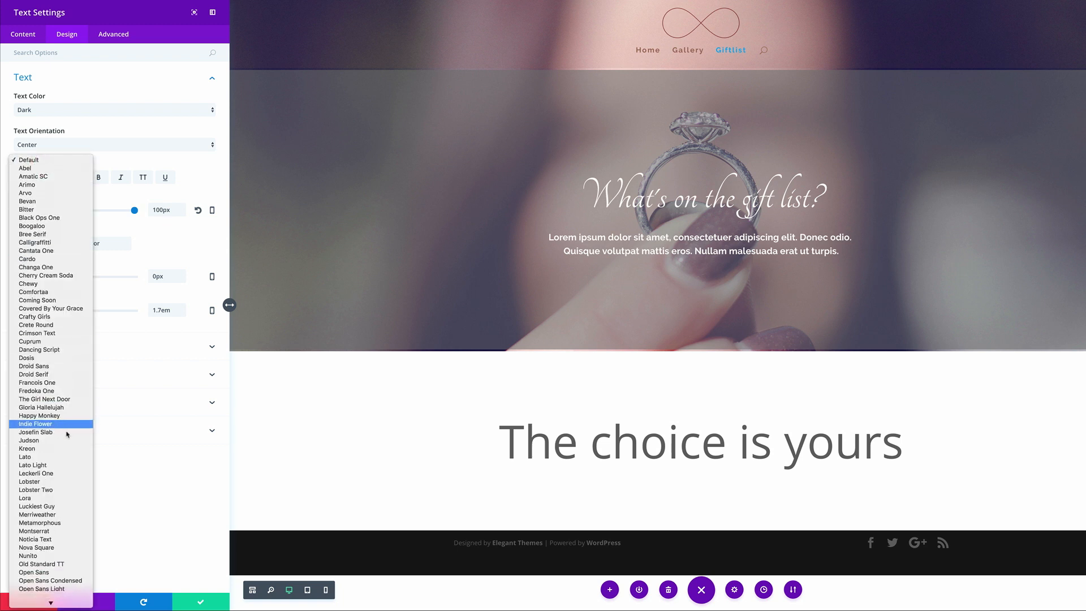
click(54, 560)
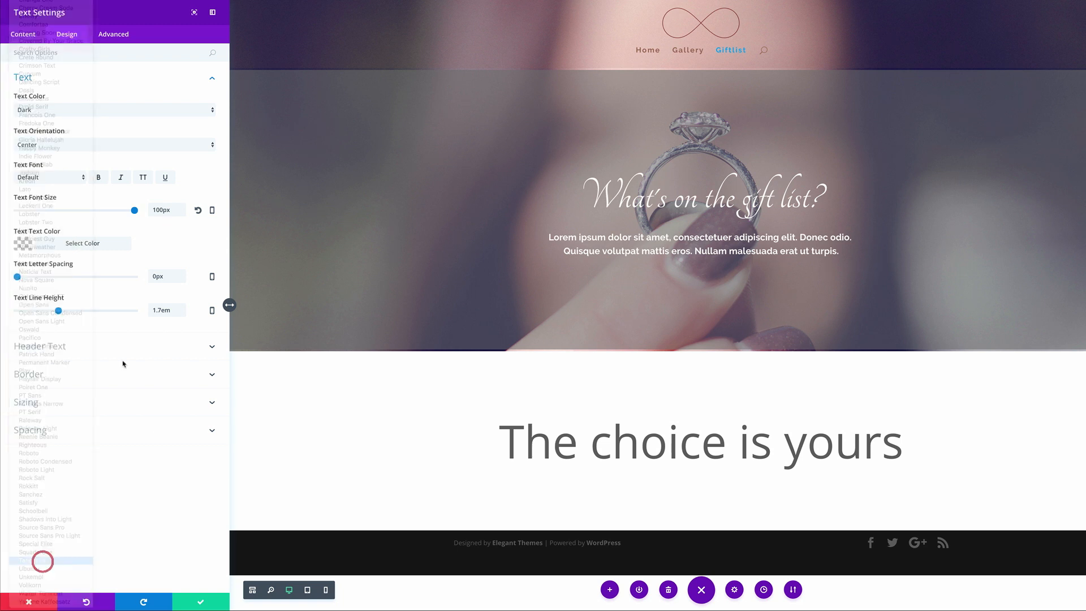
Colour the text brown, set its desktop font size to 60px and line height to 1.7em, and make it bold
click(26, 246)
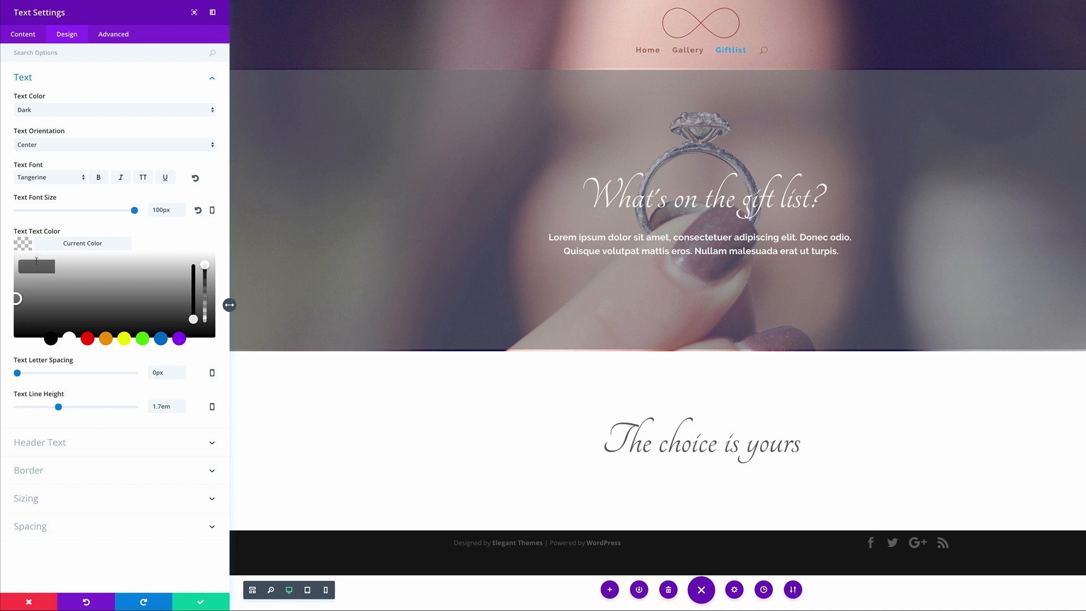
text(#fffaf6)
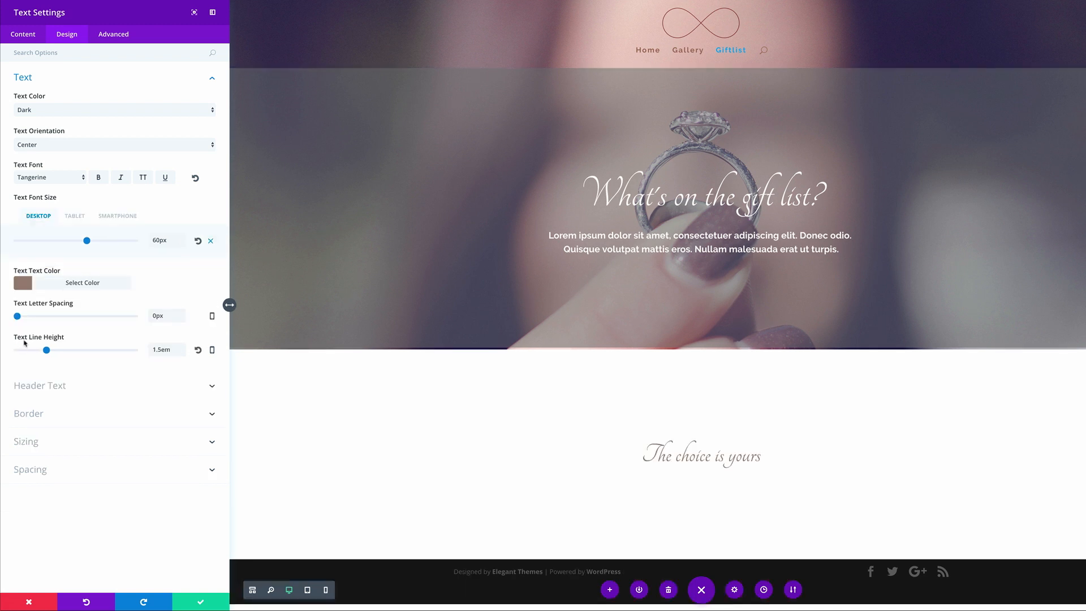
drag(47, 350, 58, 351)
click(99, 177)
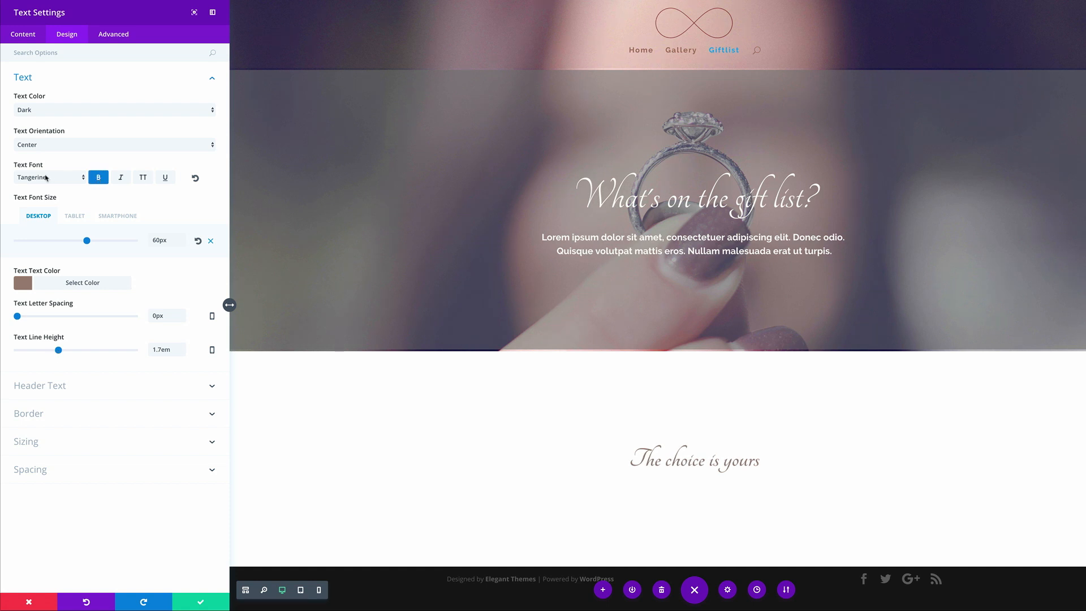
click(100, 178)
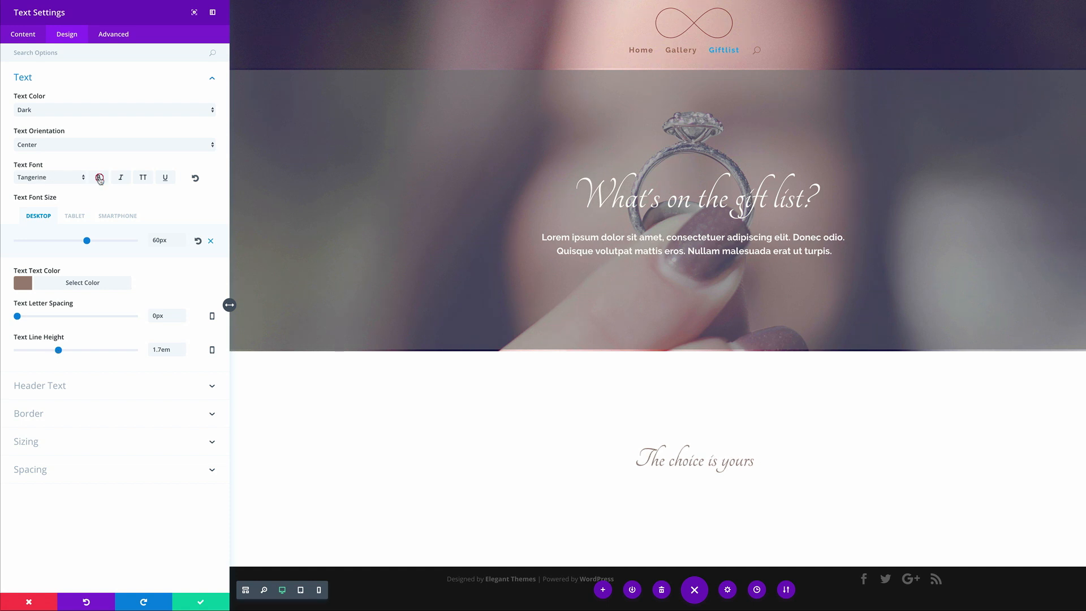
click(99, 178)
Set the text module's maximum width to 500
click(22, 34)
click(70, 34)
click(56, 163)
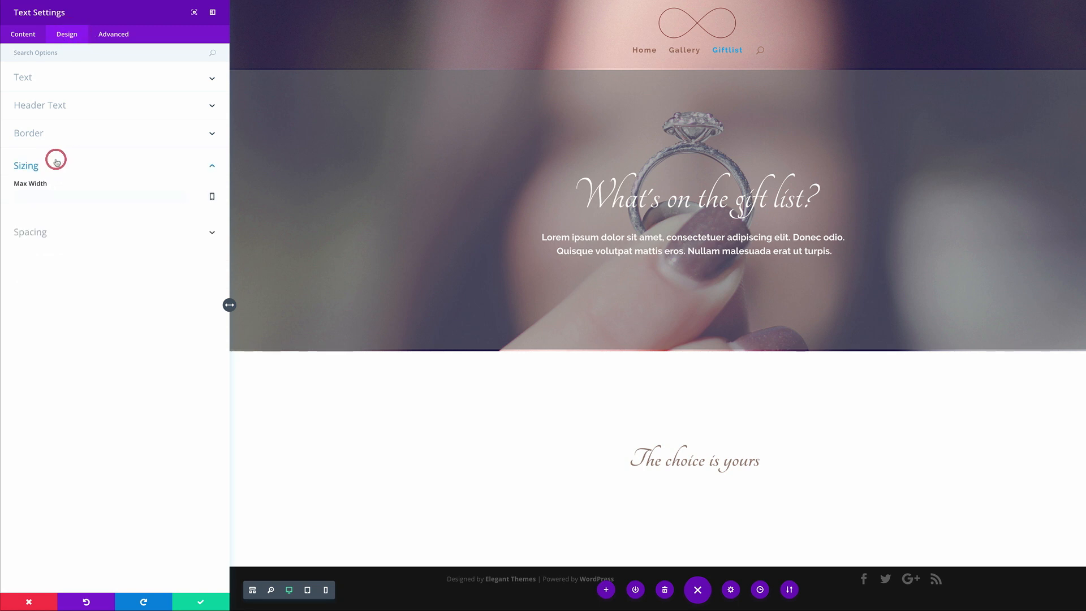
click(62, 194)
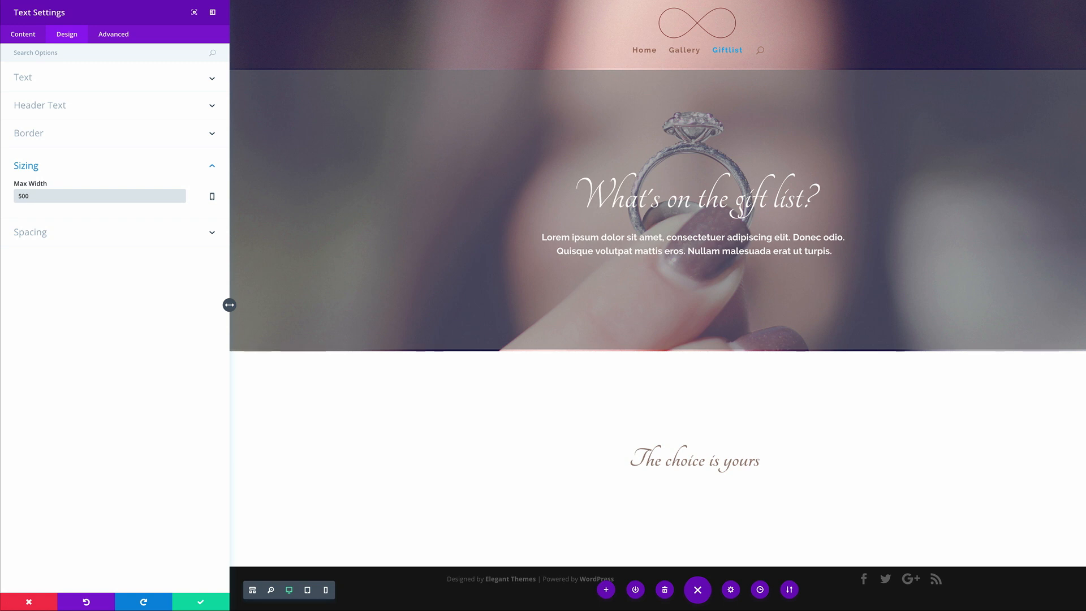
text(500)
Find the text module's padding options and set the top and bottom custom padding to 3%
click(22, 34)
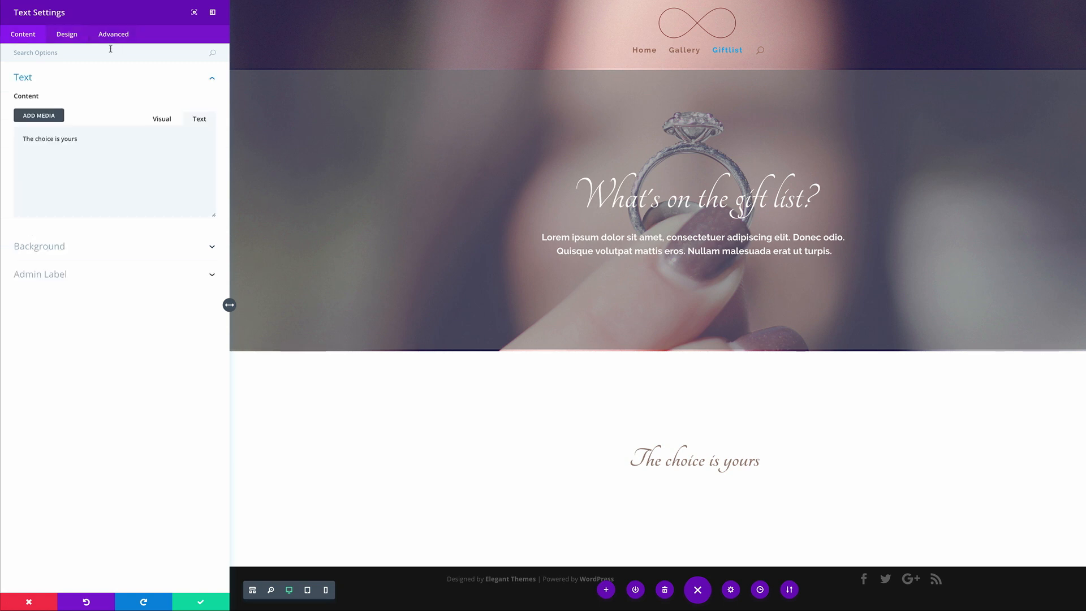
text(Pa)
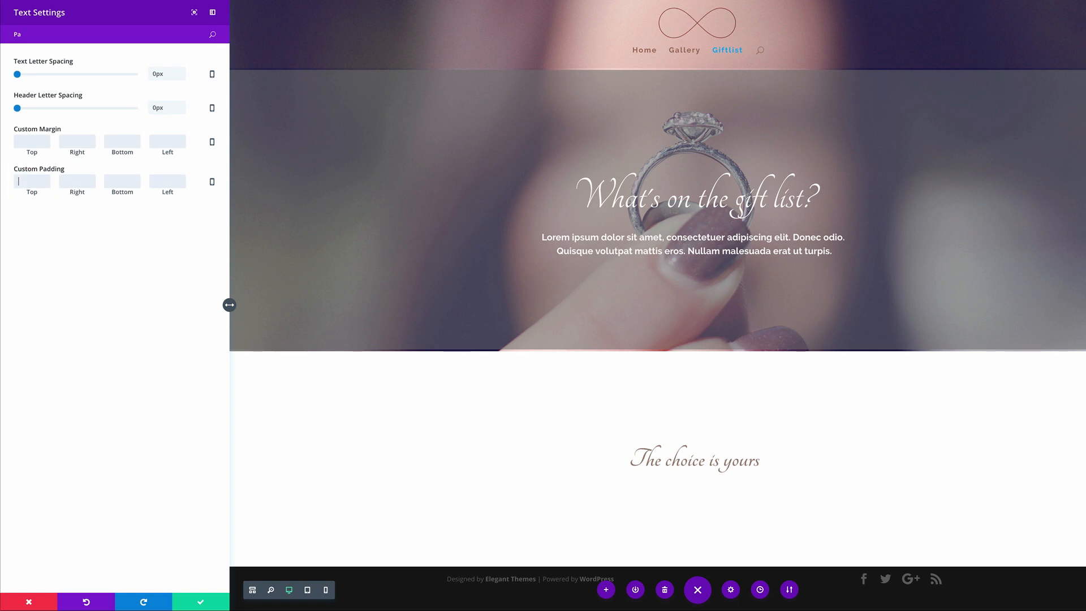
text(3%3%)
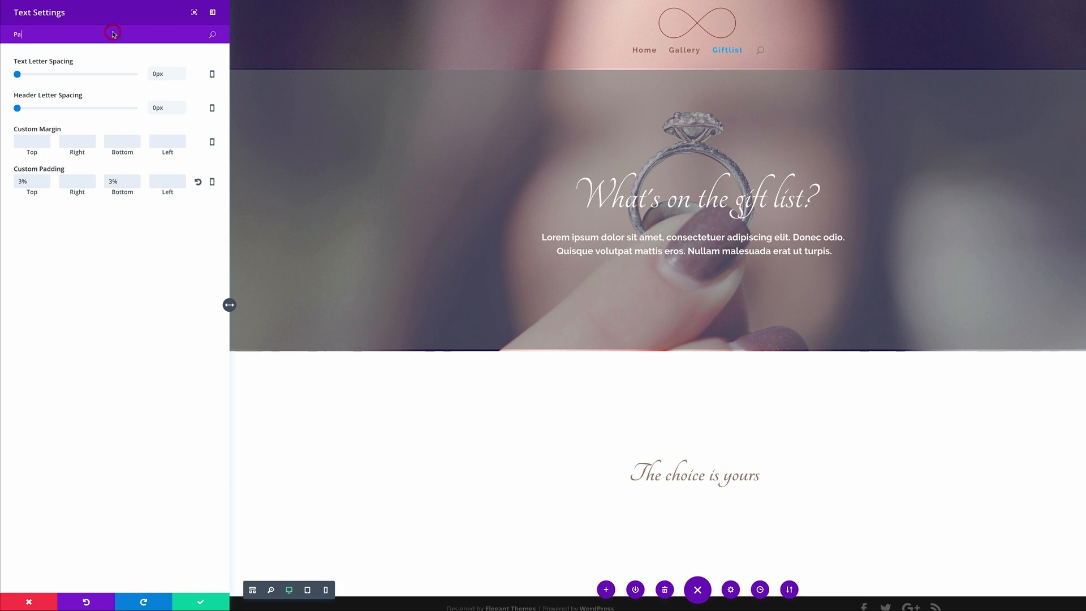
key(BackSpace)
key(BackSpace)
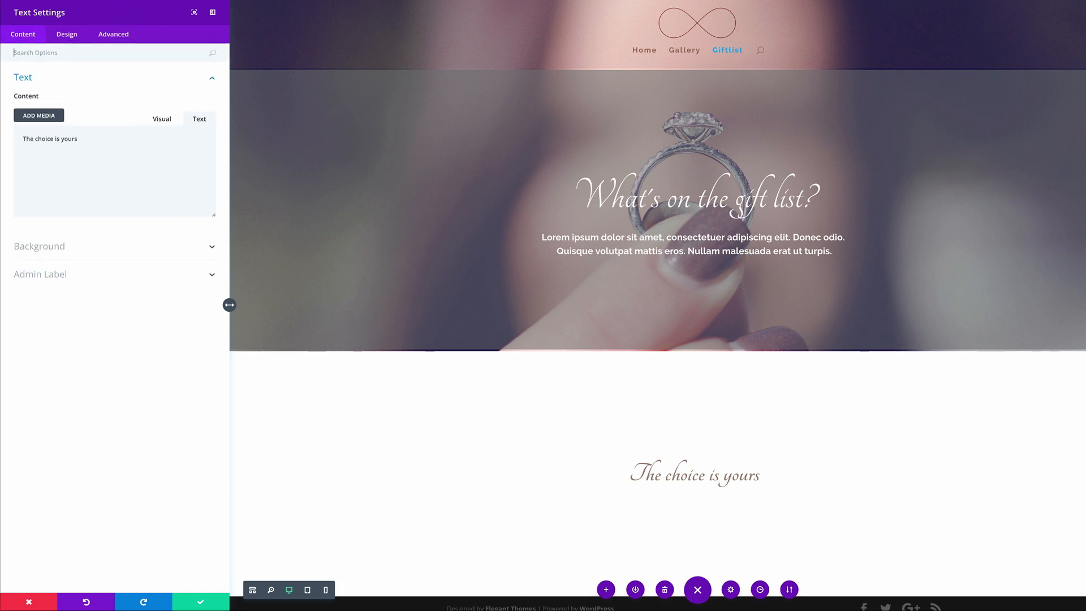
Style the module's main element with CSS: background #fae4de, clip path polygon(13% 0, 88% 0, 100% 100%, 0% 100%), and 1px solid #9b857b top and bottom borders
click(115, 35)
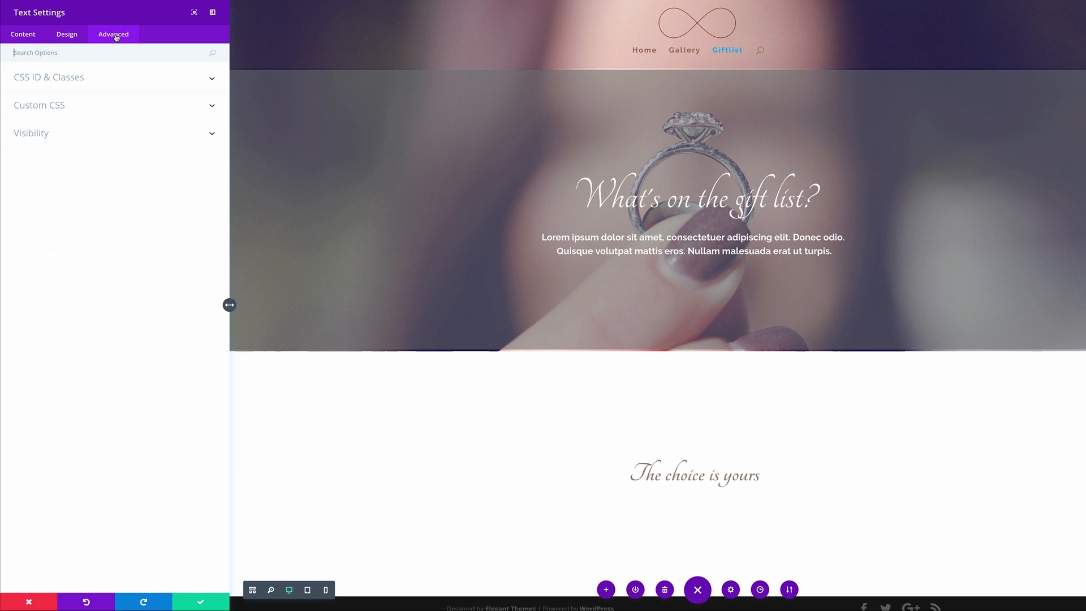
click(61, 107)
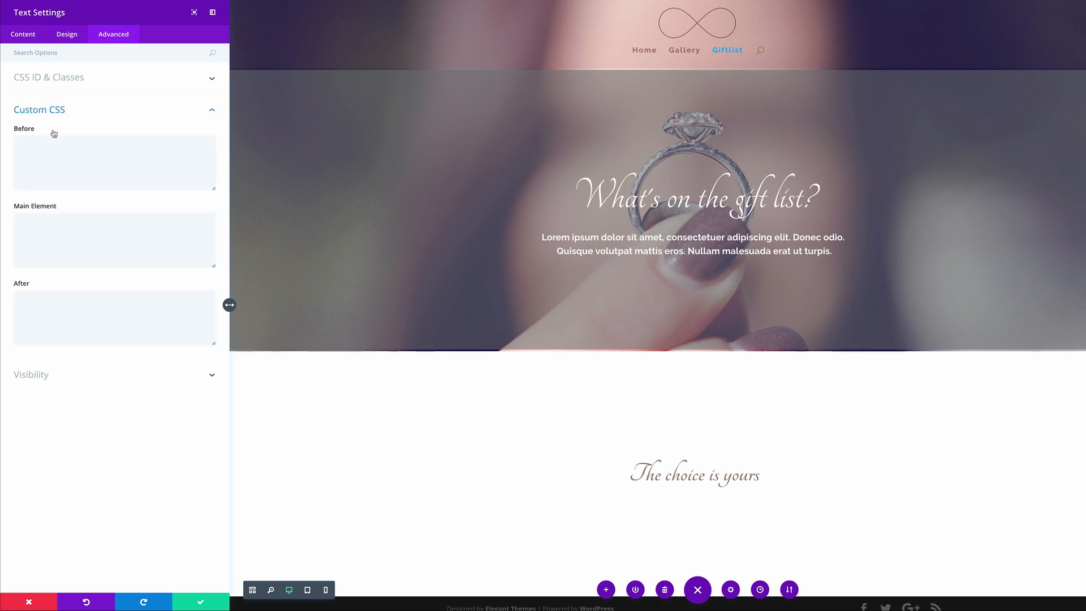
click(52, 224)
text(background: #fae4de; -webkit-clip-path: polygon(13% 0, 88% 0, 100% 100%, 0% 100%); clip-path: polygon(13% 0, 88% 0, 100% 100%, 0% 100%); border-top: 1px solid #9b857b; border-bottom: 1px solid #9b857b;)
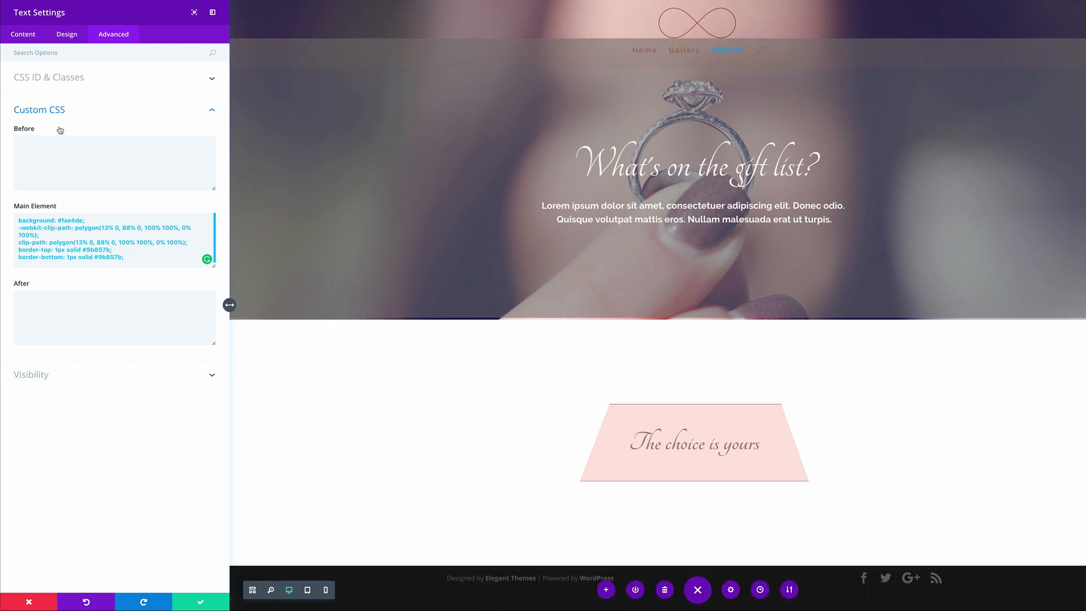
click(200, 604)
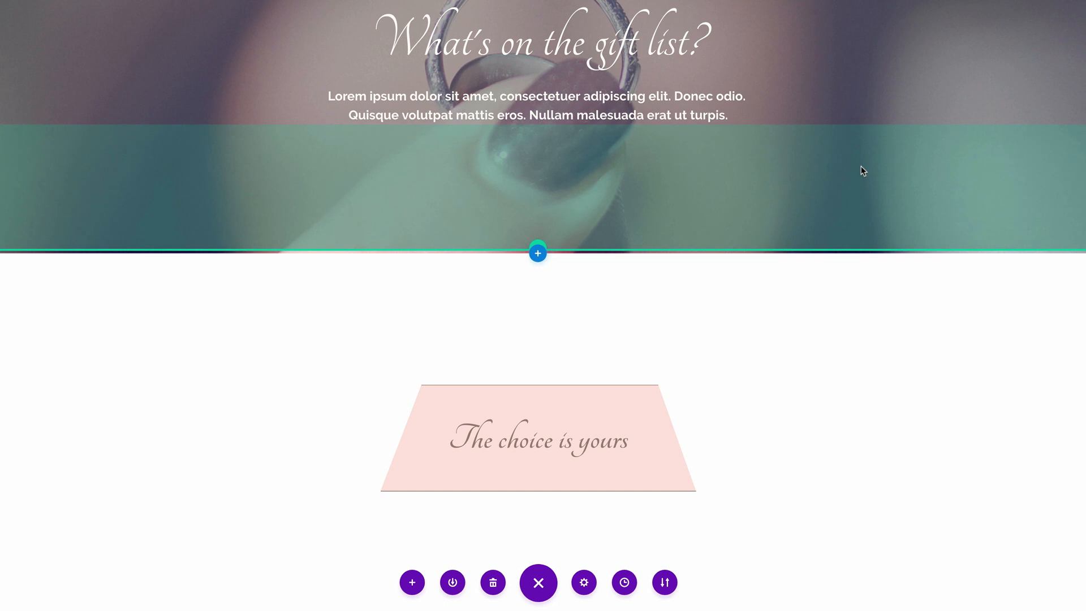
Insert an image module directly below the "The choice is yours" text module
scroll(861, 166, down, 2)
scroll(854, 180, up, 2)
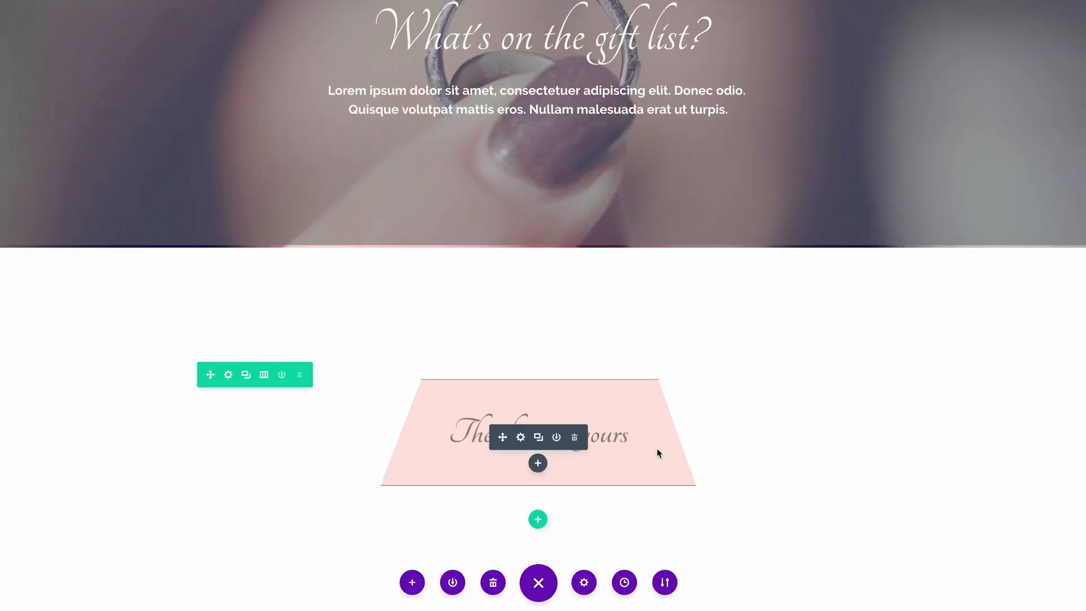
click(538, 463)
click(531, 297)
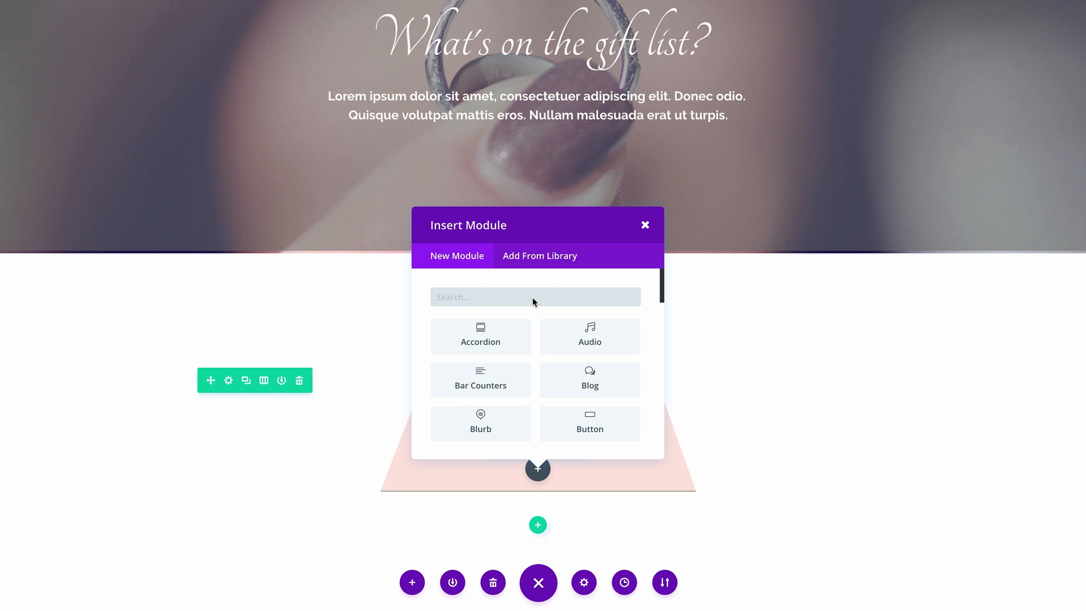
text(ima)
click(528, 335)
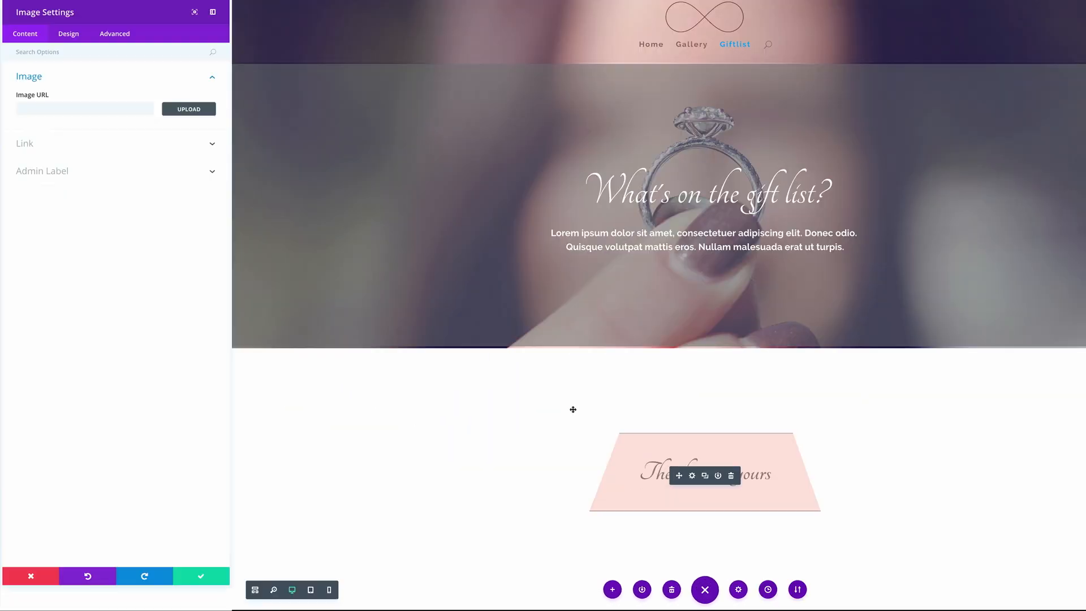
Upload the 17.42.23 screenshot of the infinity symbol from the Desktop and use it as the module's image
click(195, 108)
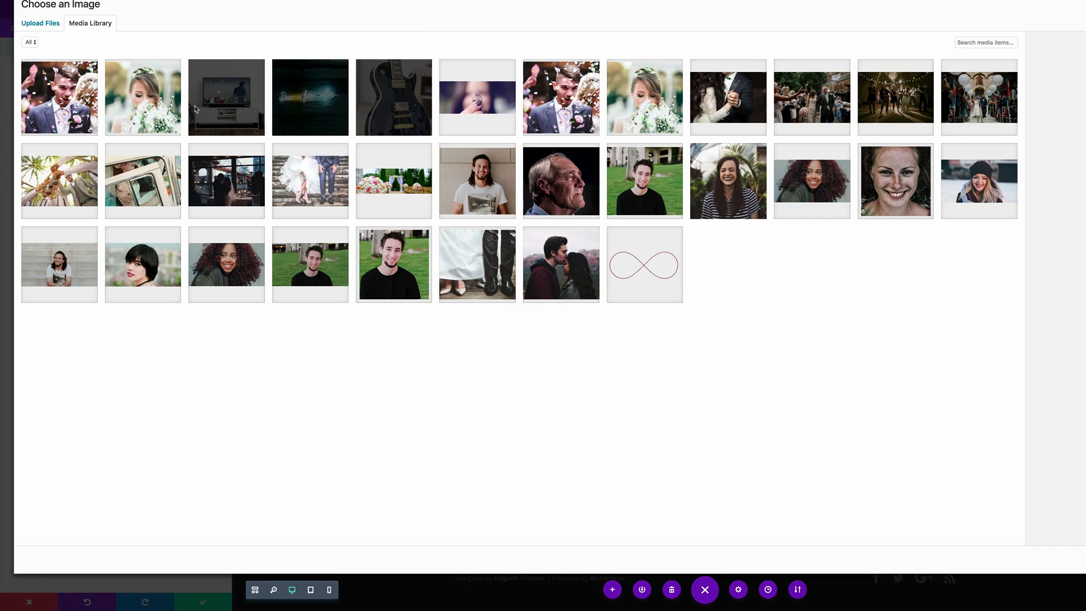
click(55, 26)
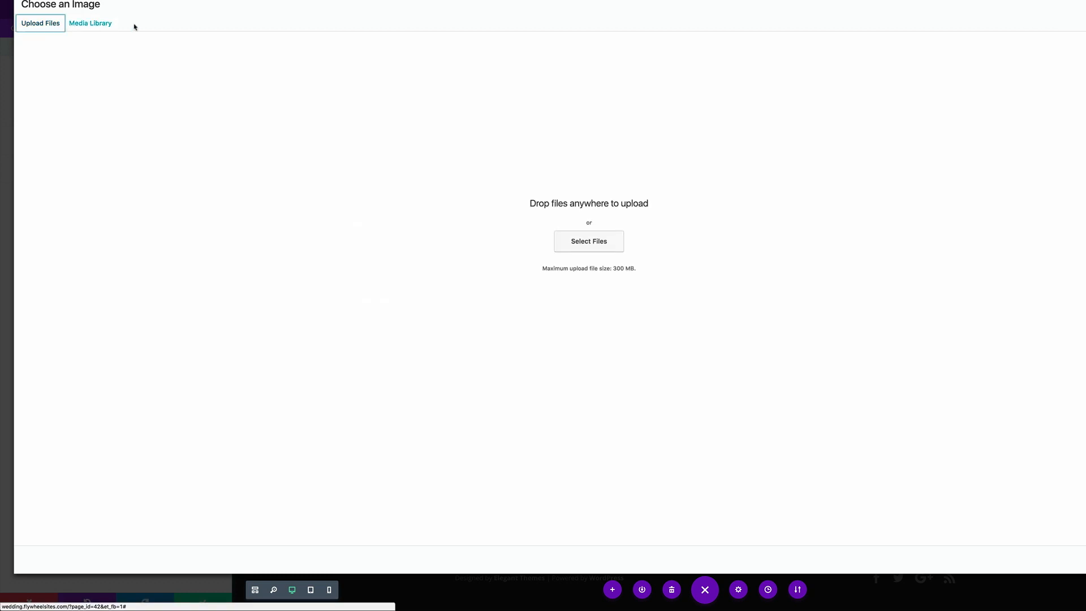
click(578, 242)
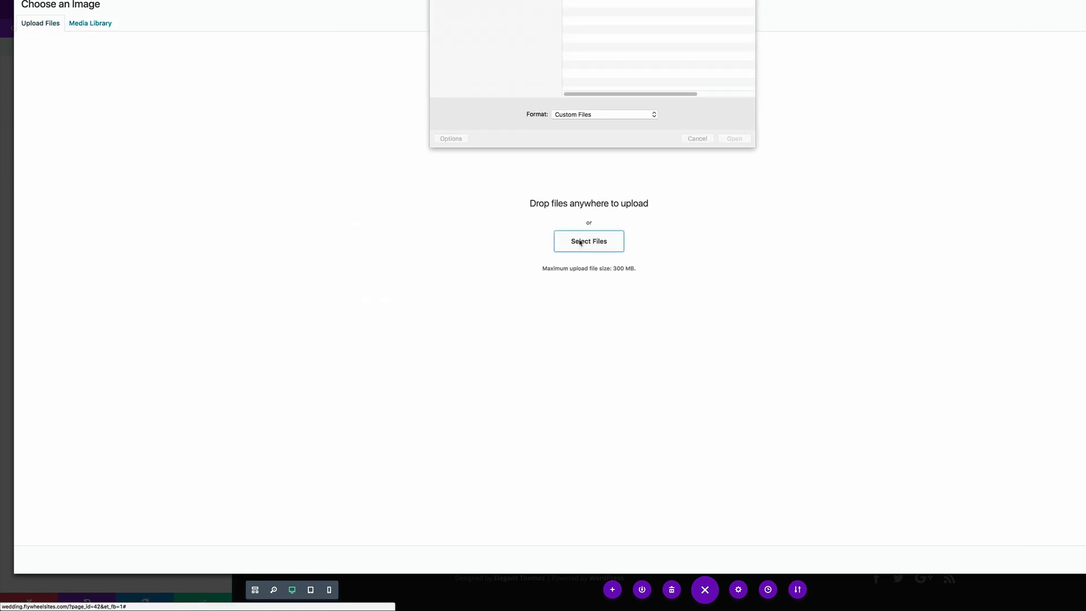
click(357, 103)
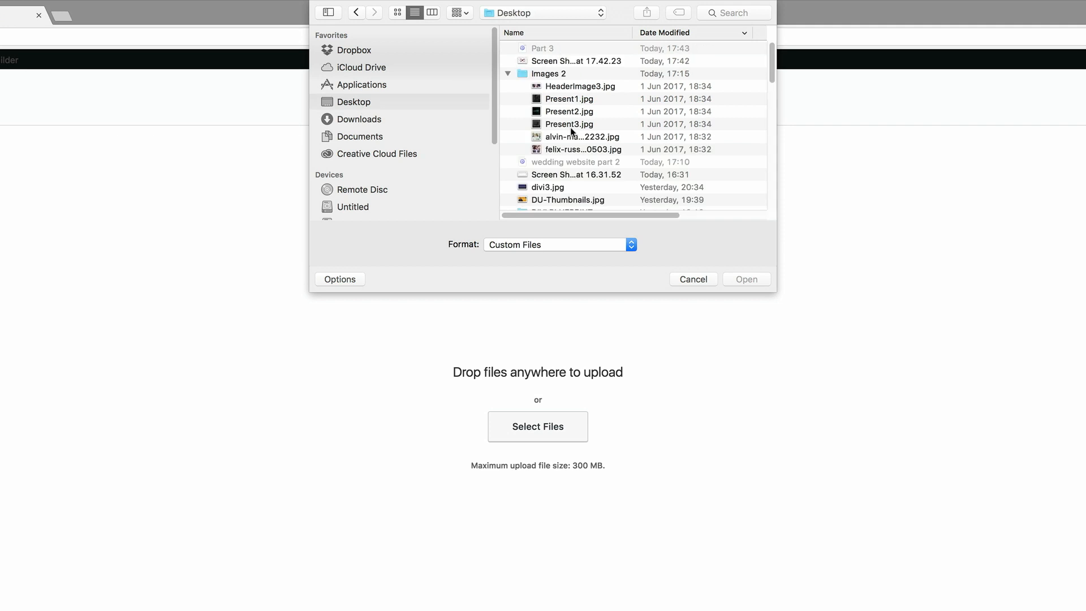
double_click(576, 60)
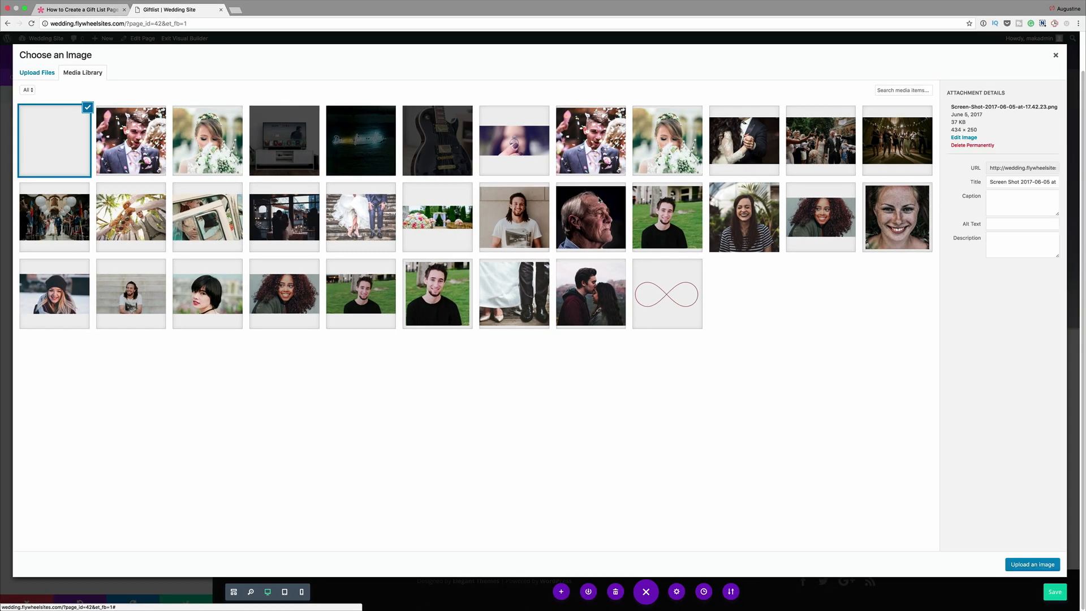
click(1032, 565)
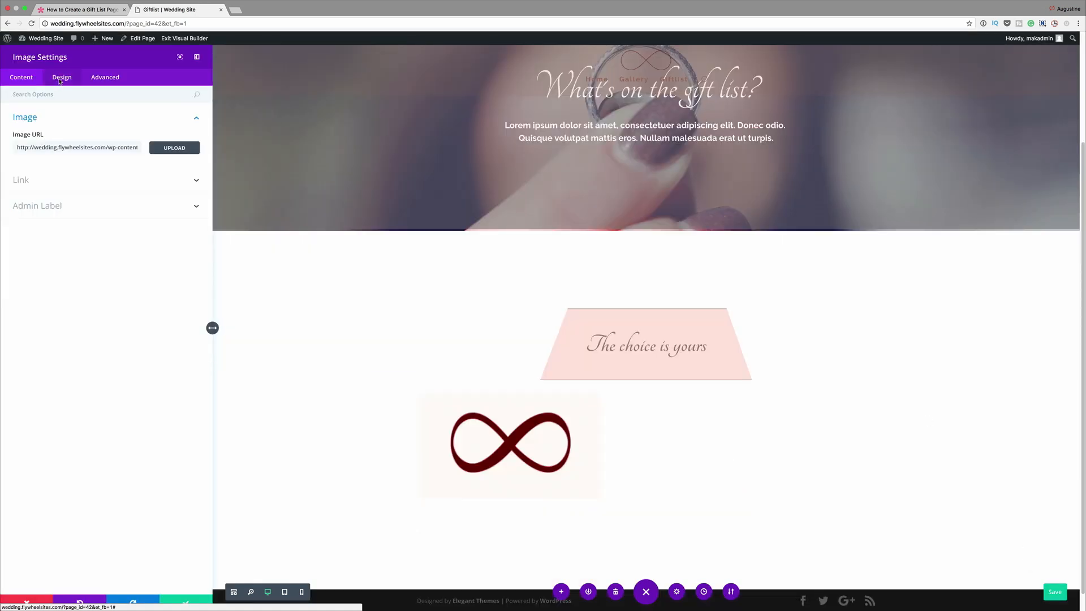
Remove the space below the image and set its alignment to Center
click(60, 78)
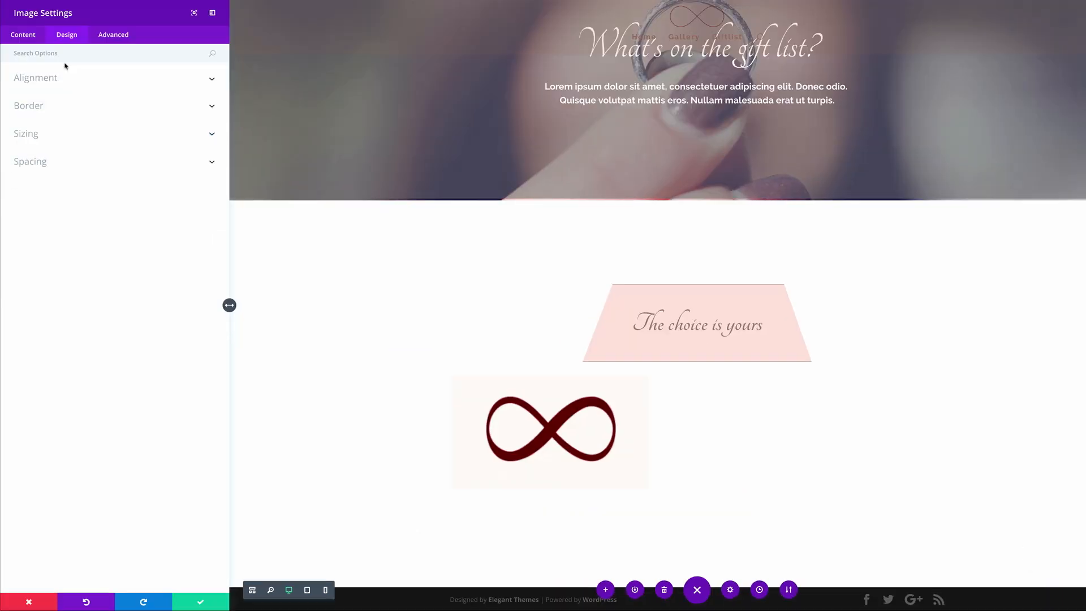
click(48, 117)
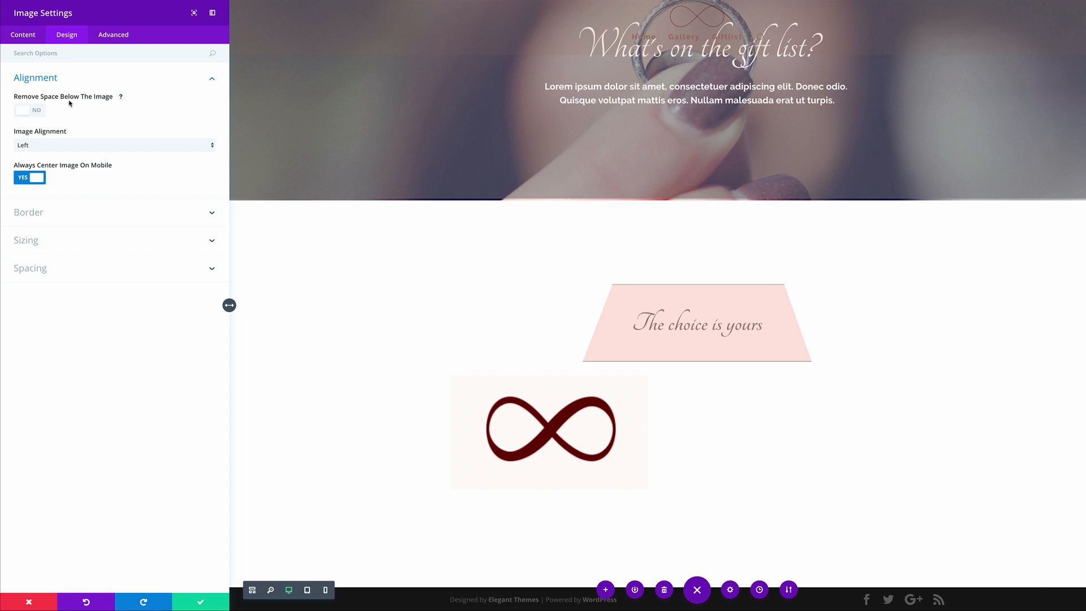
click(36, 112)
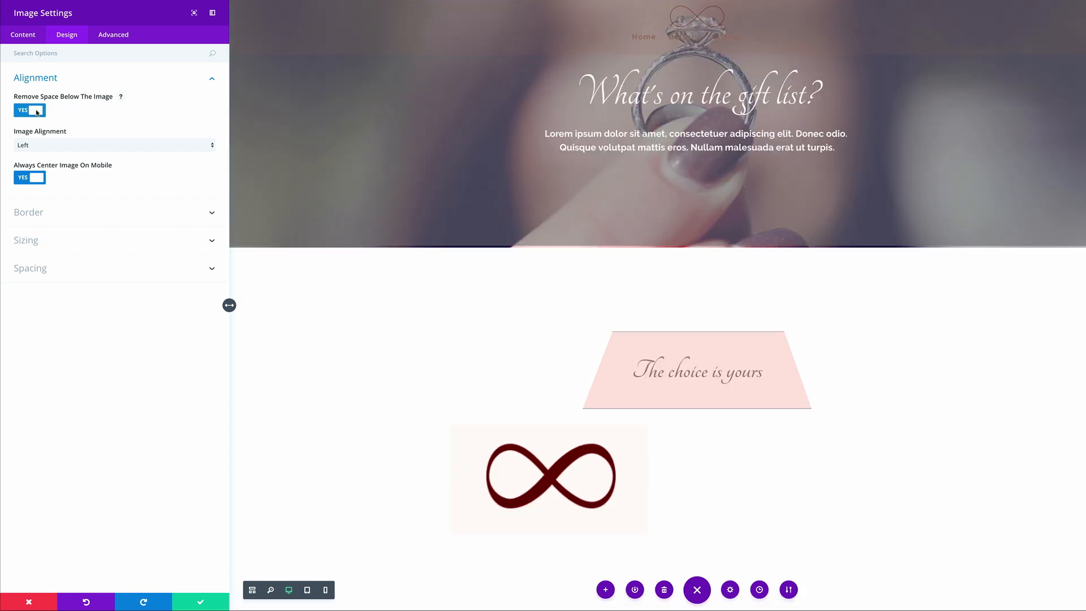
click(44, 145)
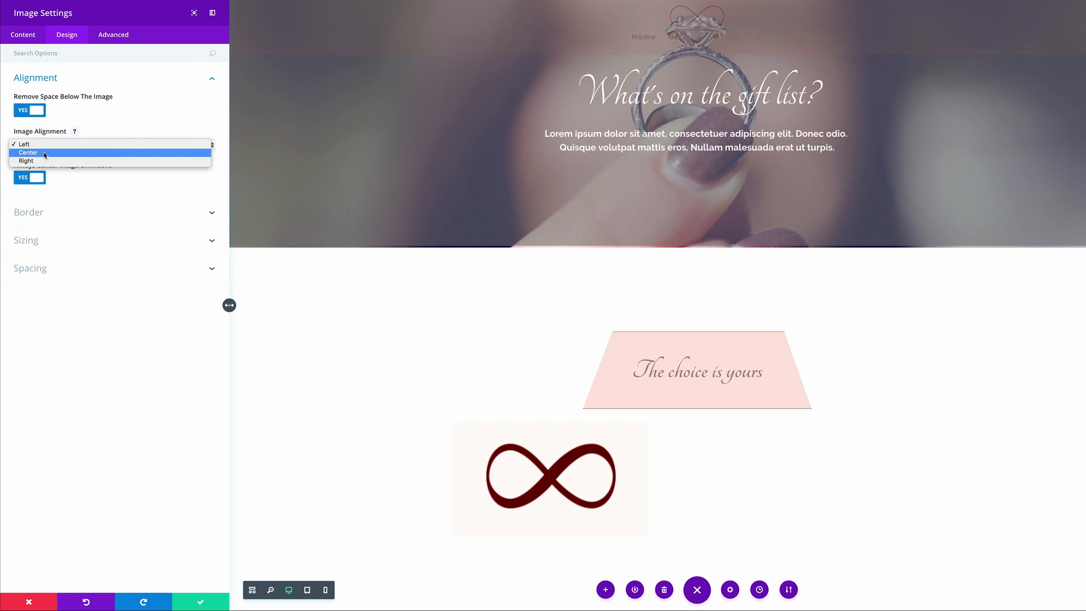
click(45, 154)
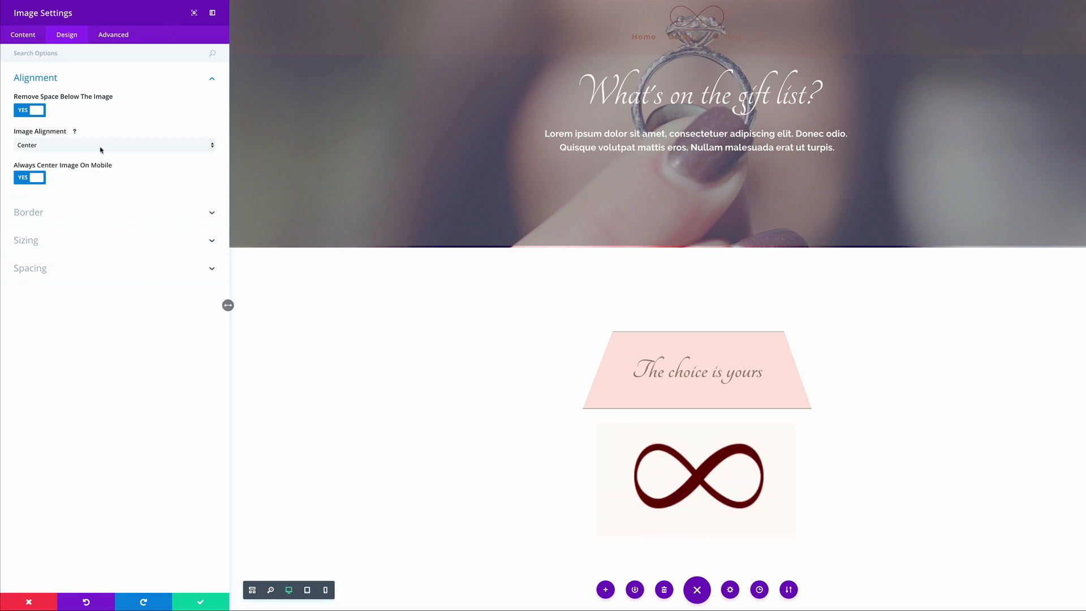
Size the image with main-element CSS of height: 100px and width: 150px, and save the module
click(116, 40)
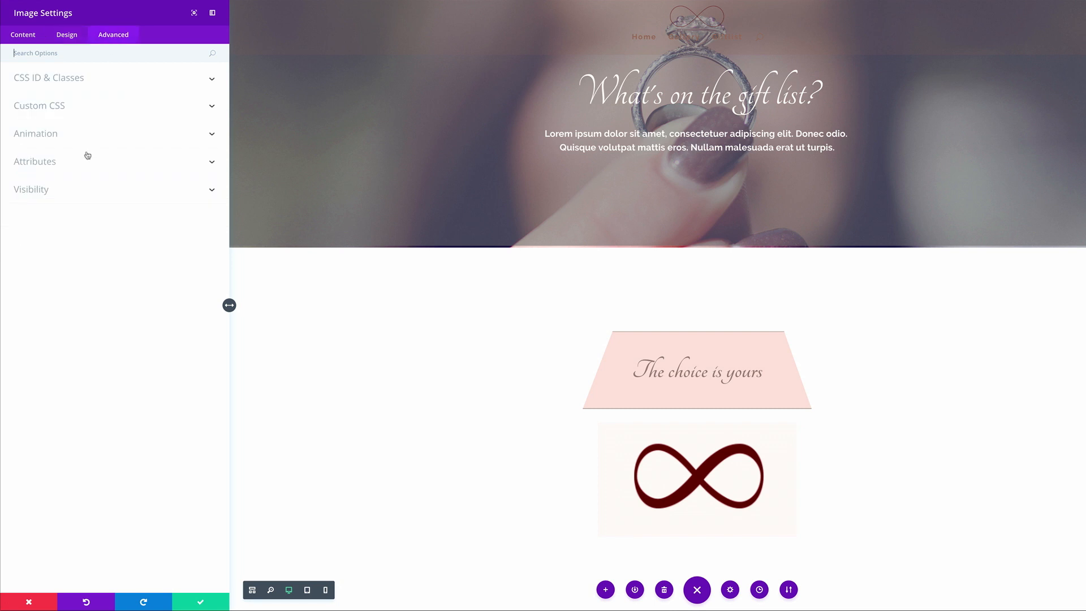
click(60, 106)
click(54, 231)
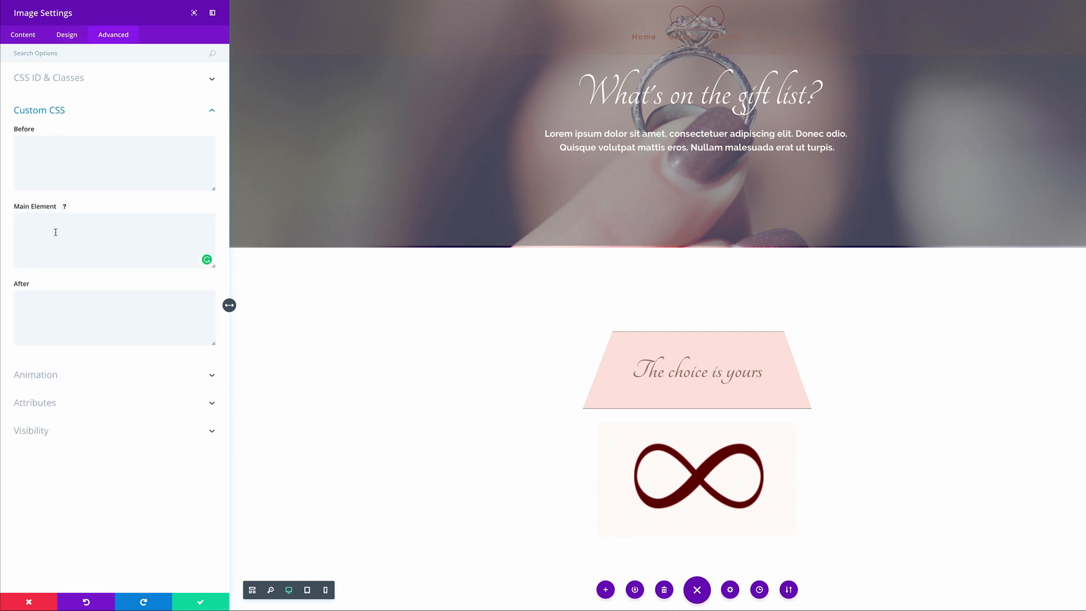
text(height: 100px; width: 150px;)
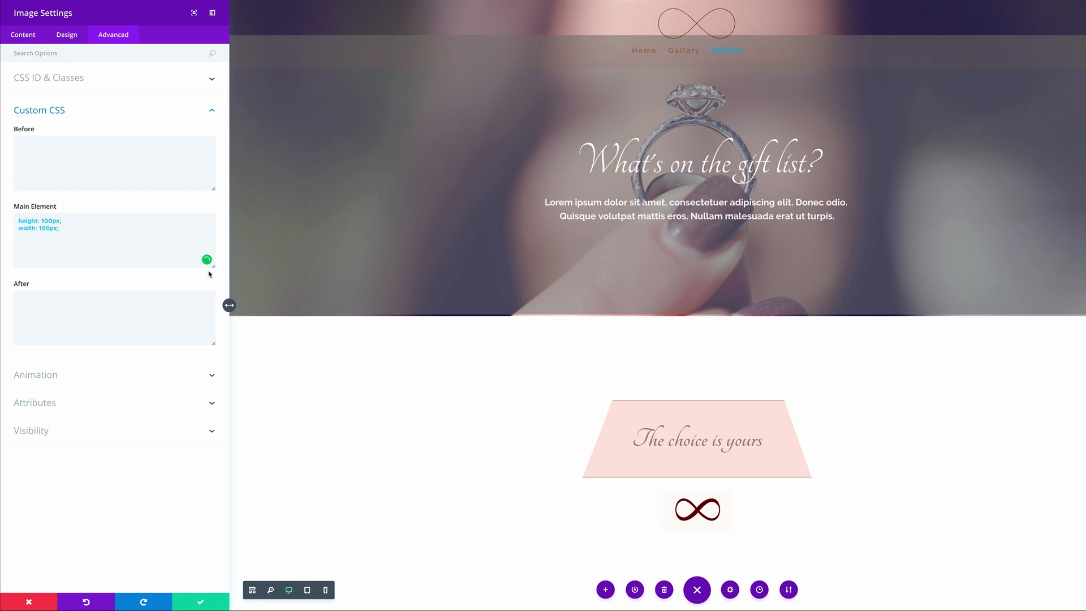
scroll(378, 324, down, 1)
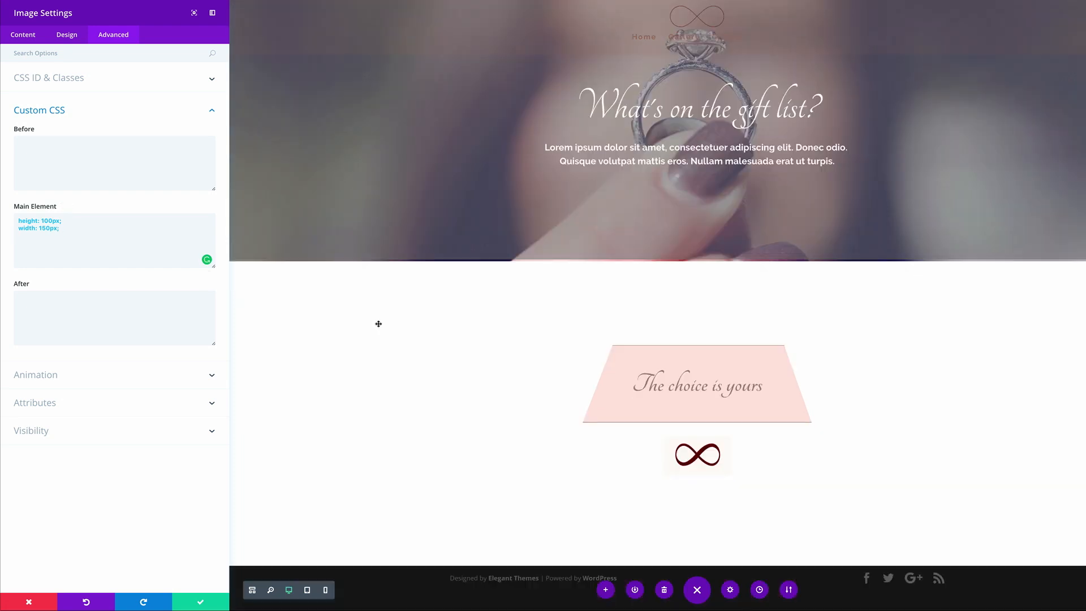
click(201, 602)
Insert a text module below the infinity image with the content "Collective"
scroll(335, 476, down, 1)
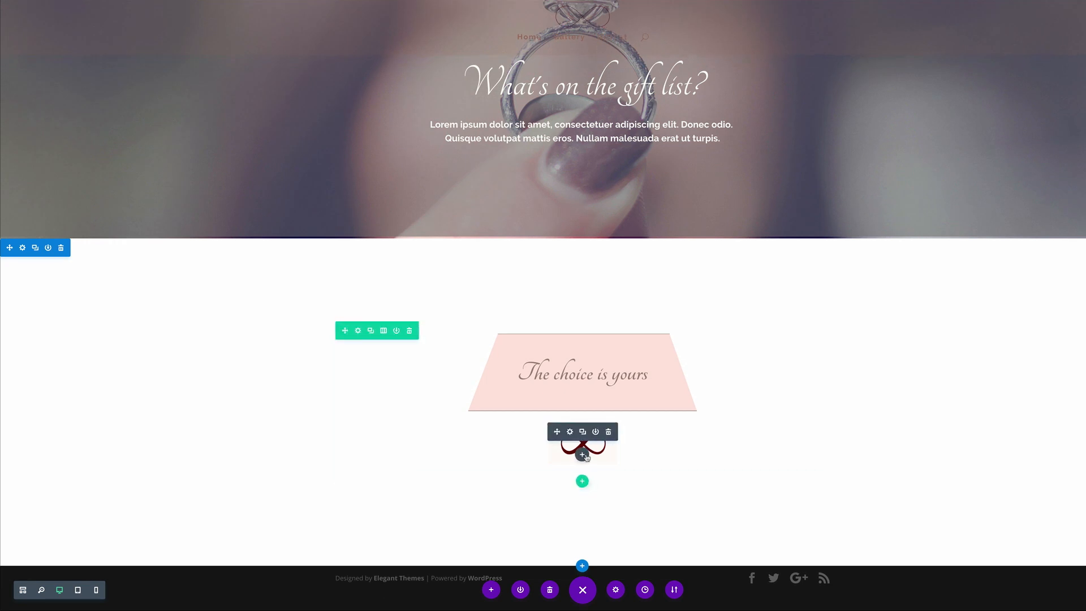
click(582, 455)
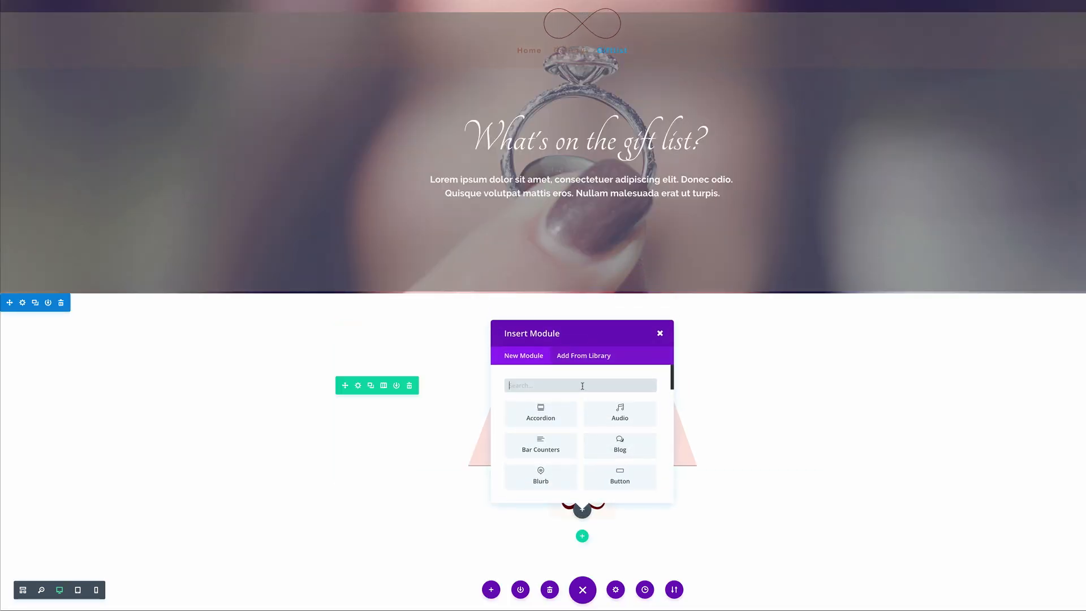
text(text)
click(541, 415)
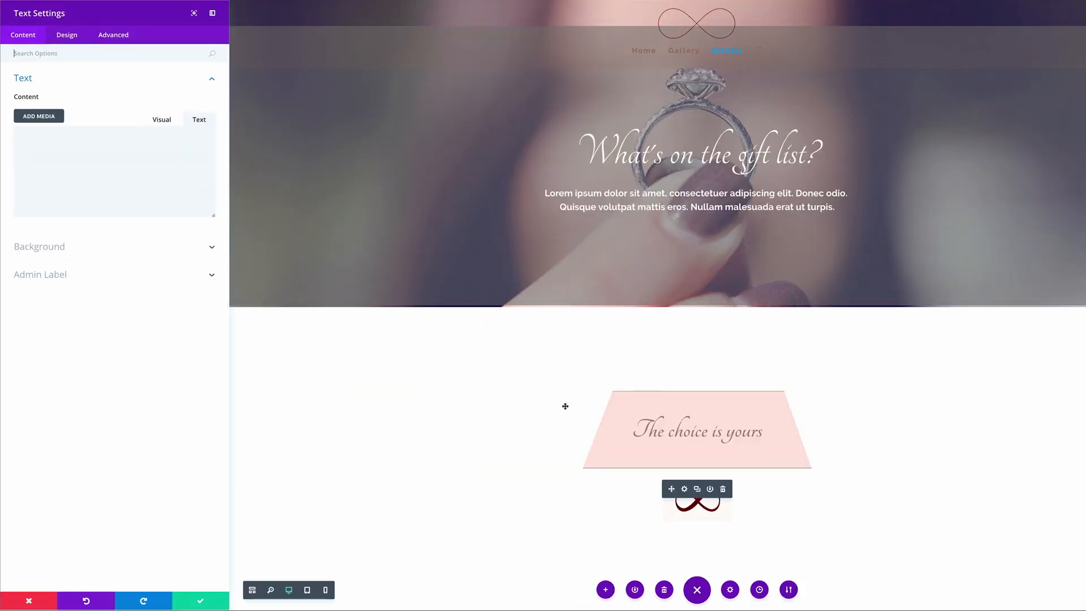
click(102, 150)
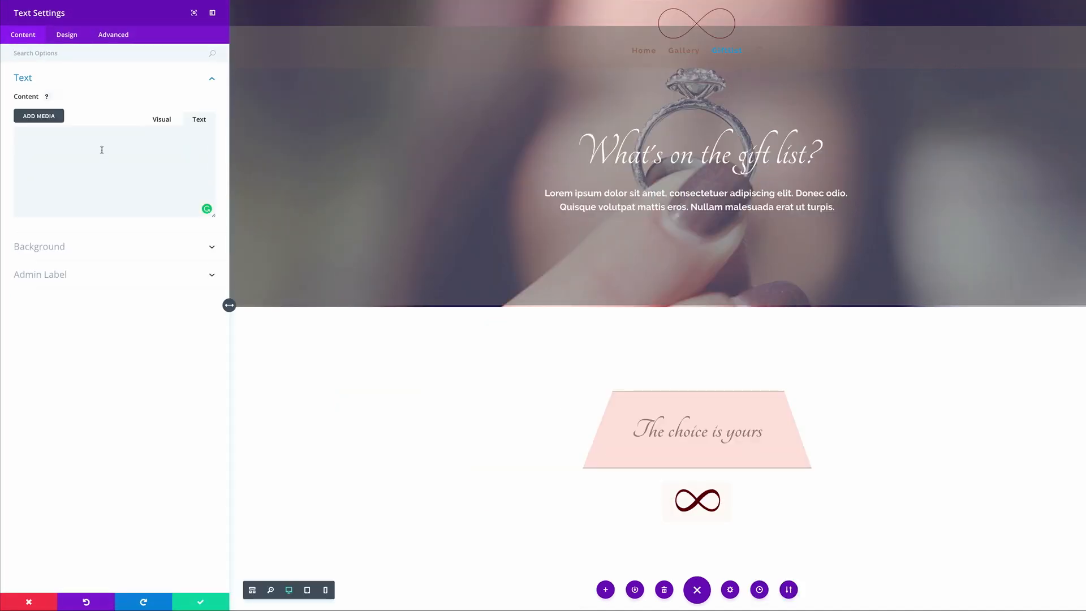
text(Collective)
Center the "Collective" text and set its font to Raleway Light
click(72, 36)
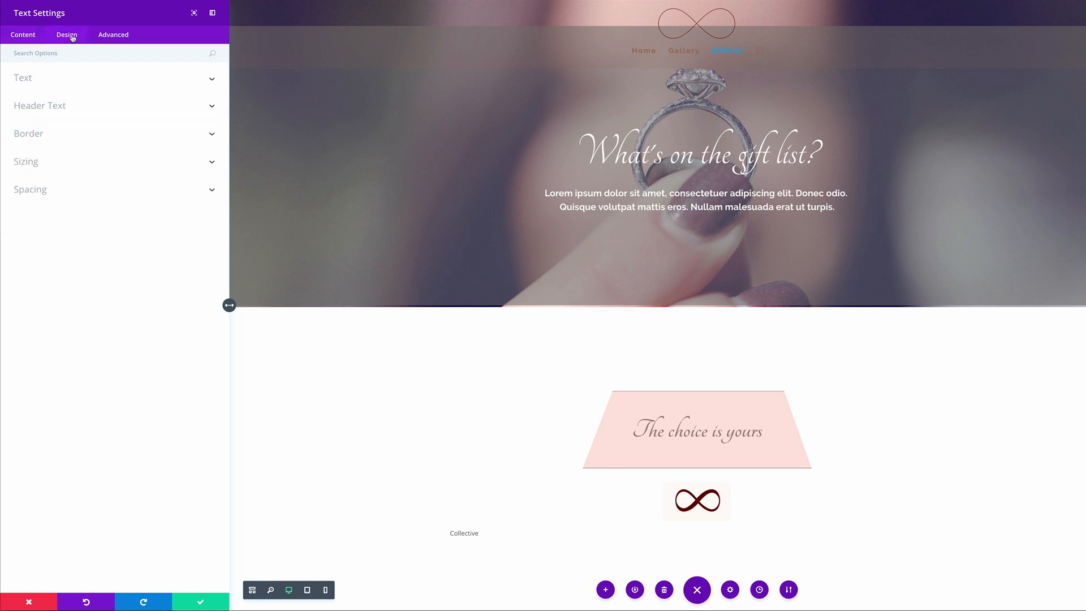
click(74, 83)
click(63, 144)
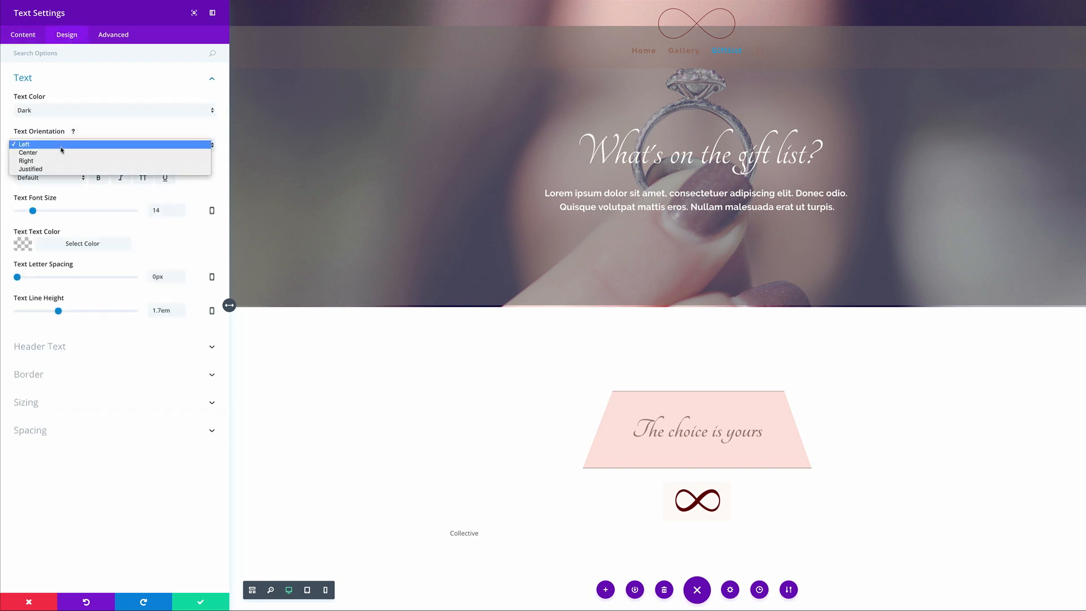
click(69, 155)
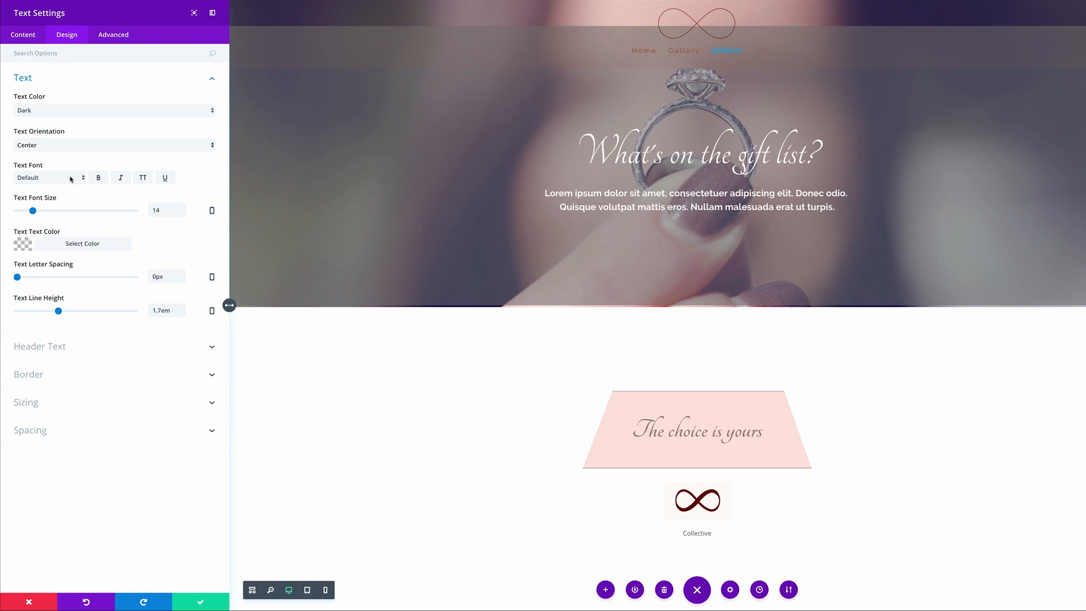
click(71, 180)
scroll(57, 498, down, 5)
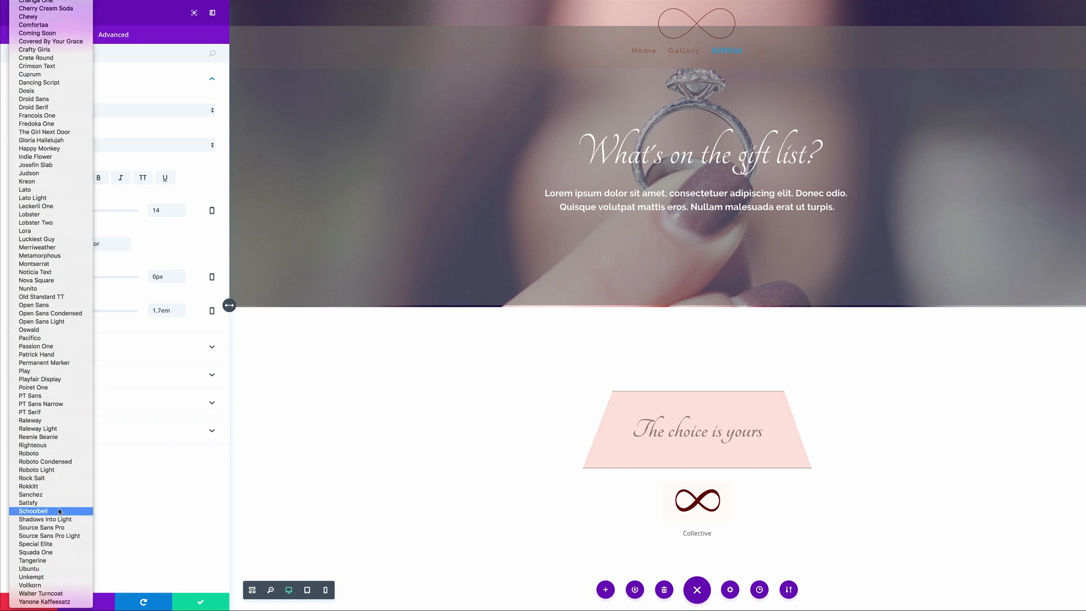
click(67, 430)
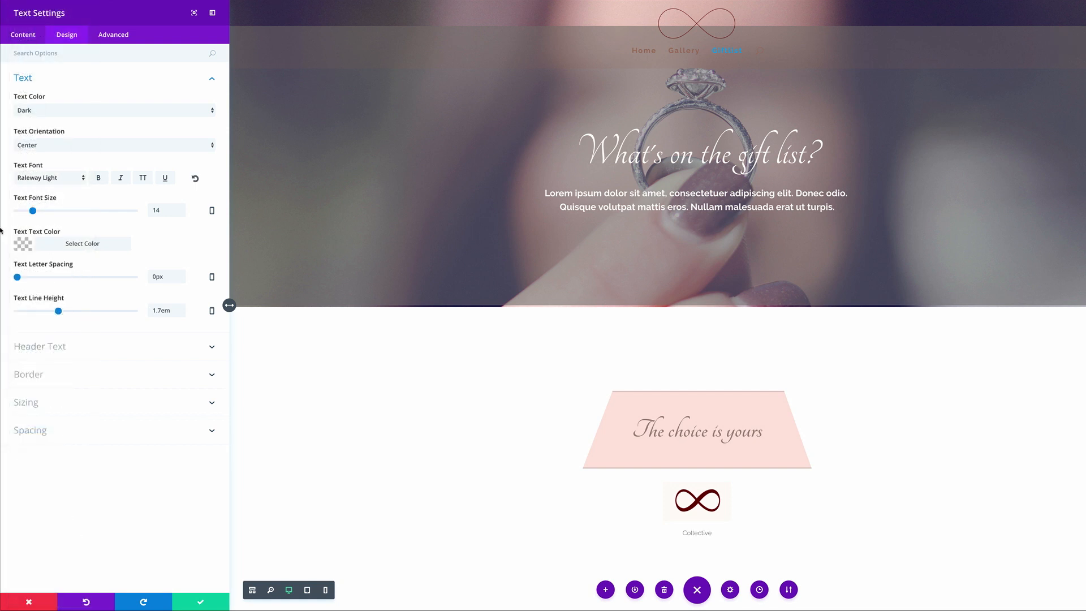
Colour the text #9b857b and set its font size to 24px and line height to 1.5em
click(22, 245)
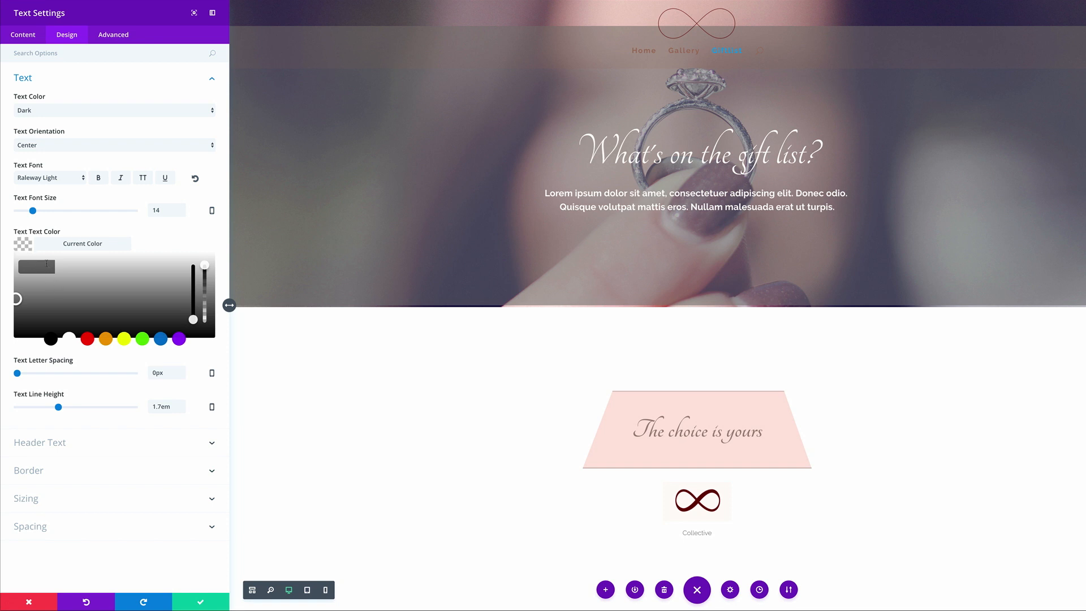
text(#9b857b)
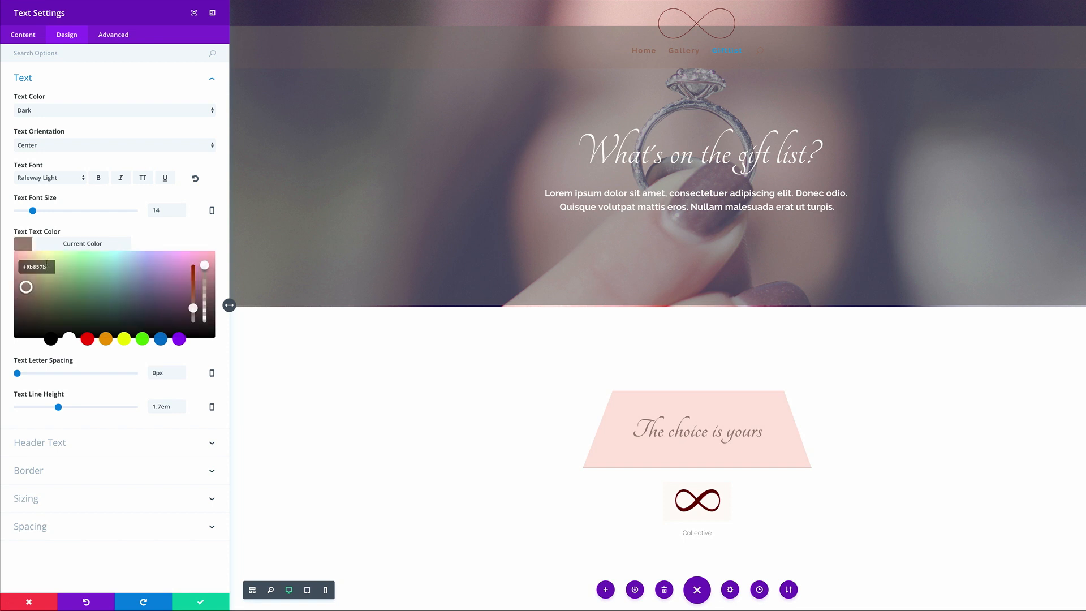
double_click(156, 210)
text(24)
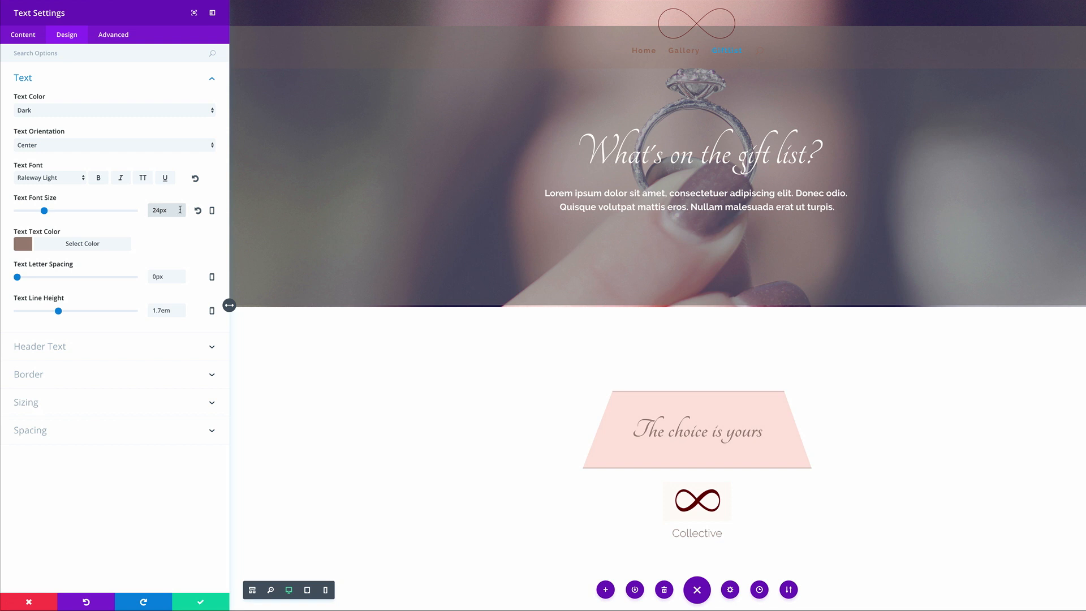
drag(58, 311, 47, 313)
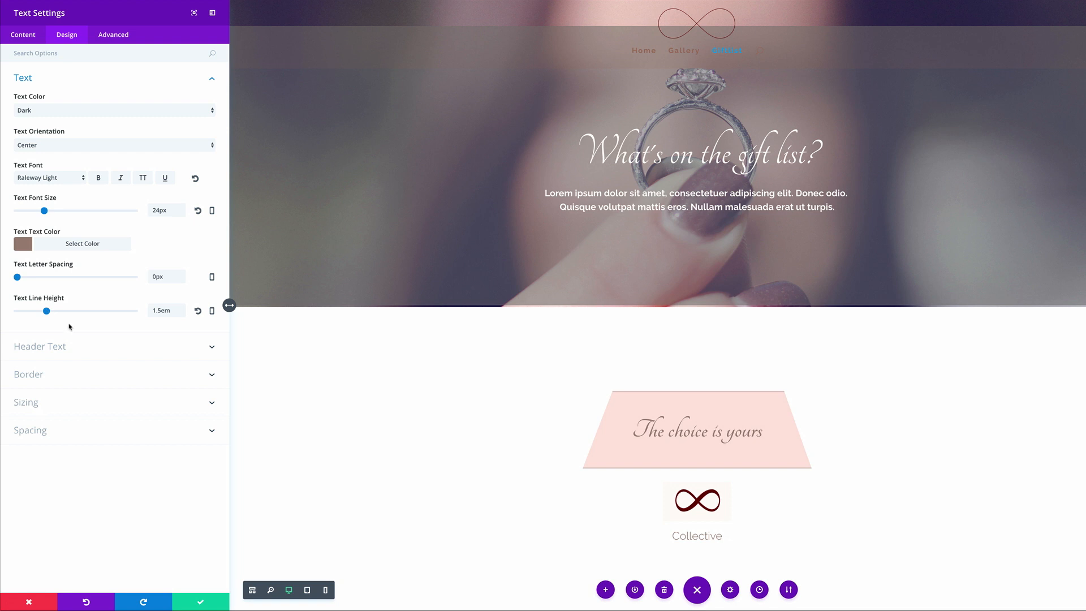
Set the text module's top custom margin to 30, add the main-element CSS font-weight:400; and save the module
click(45, 432)
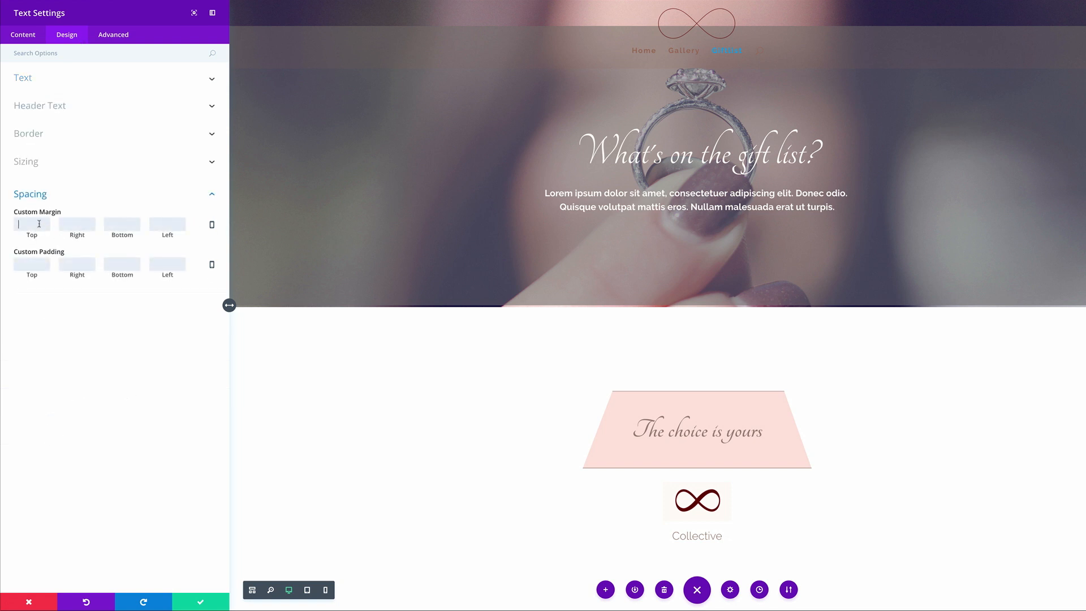
text(30)
click(114, 34)
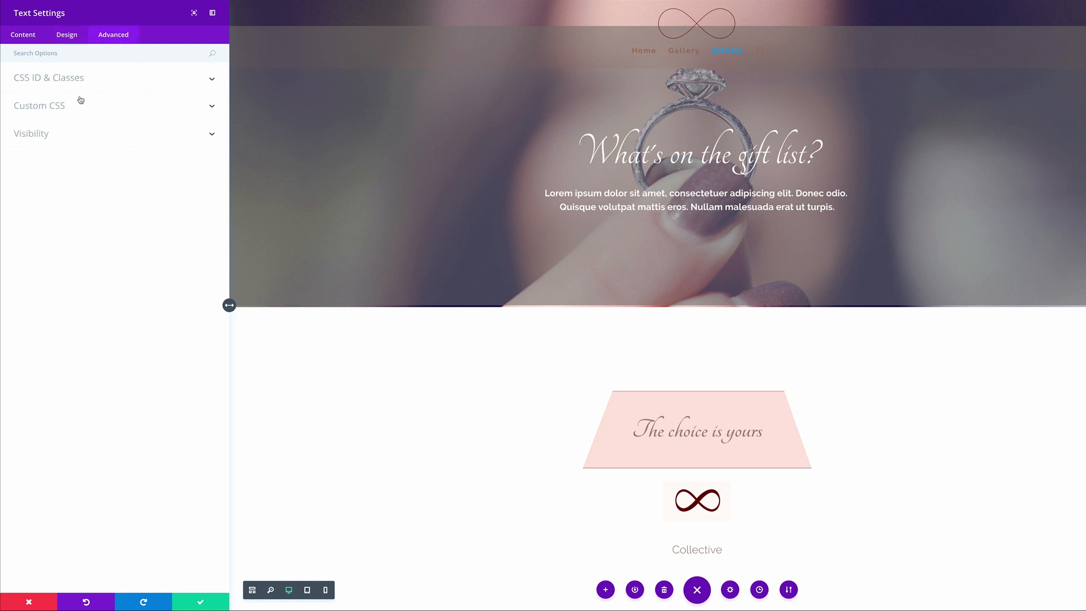
click(59, 109)
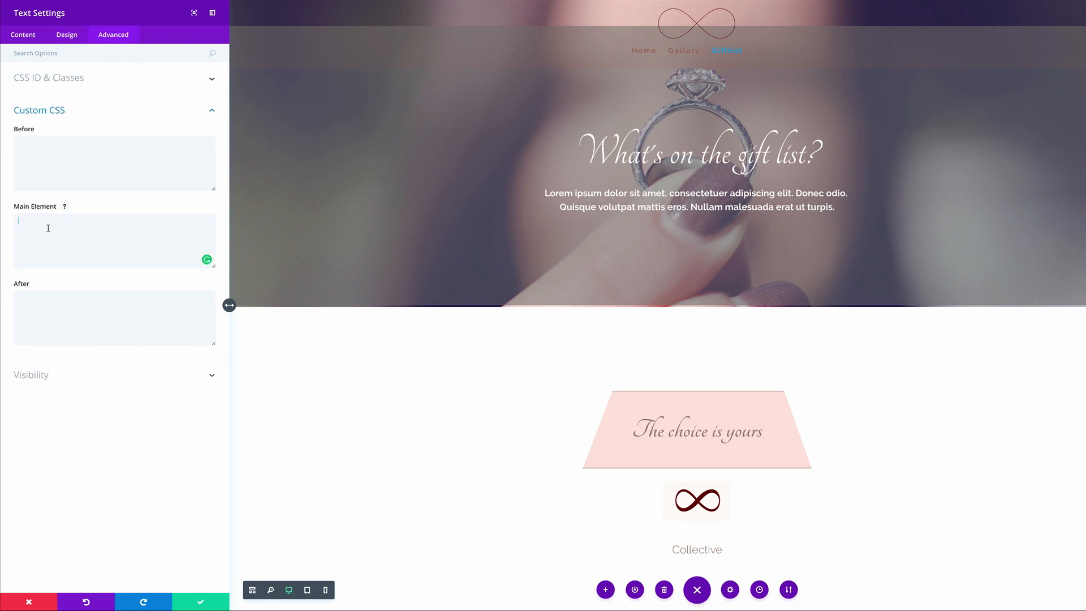
text(font-weight:400;)
click(201, 604)
scroll(429, 313, down, 2)
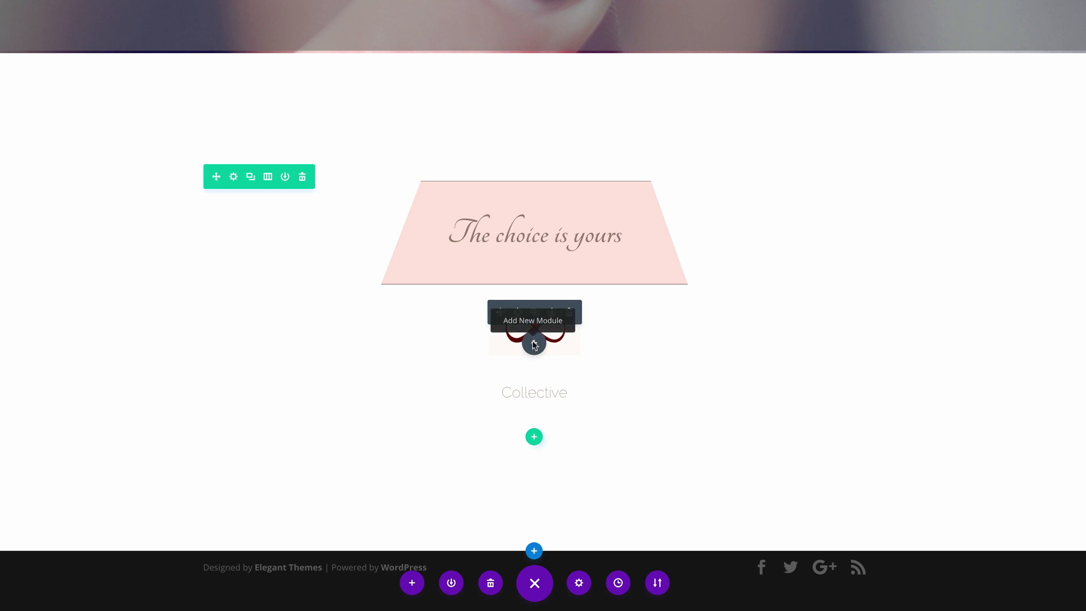
Insert a new text module directly below the infinity image, above the "Collective" text
click(534, 344)
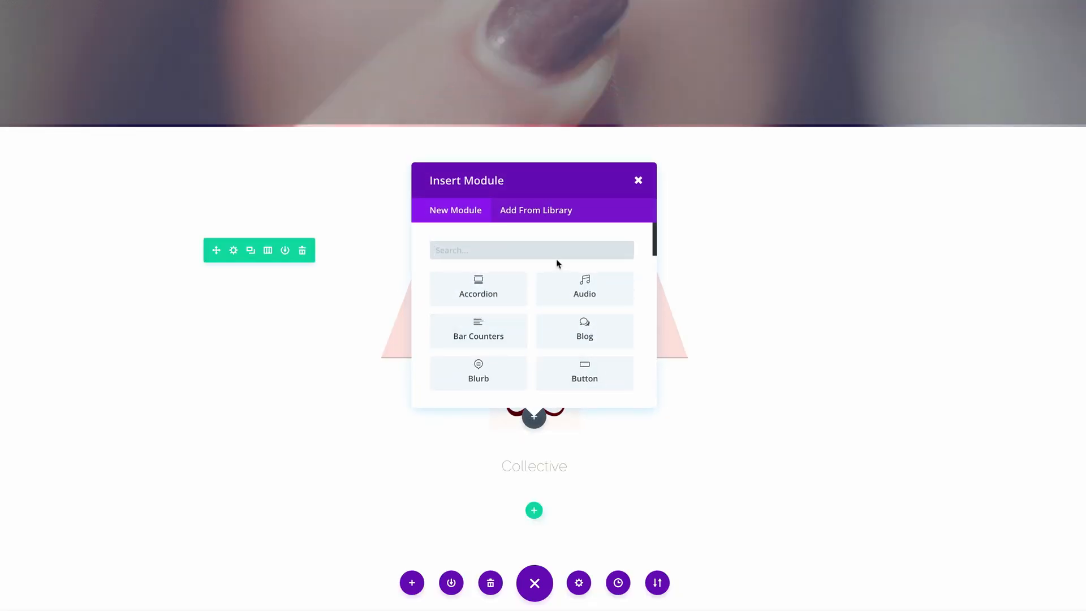
text(text)
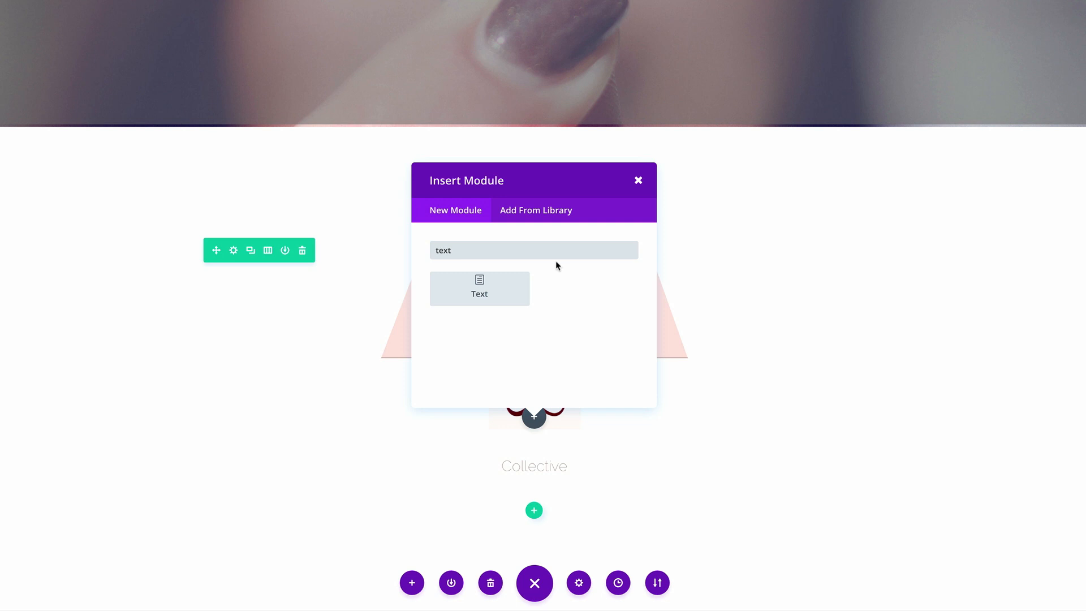
click(509, 287)
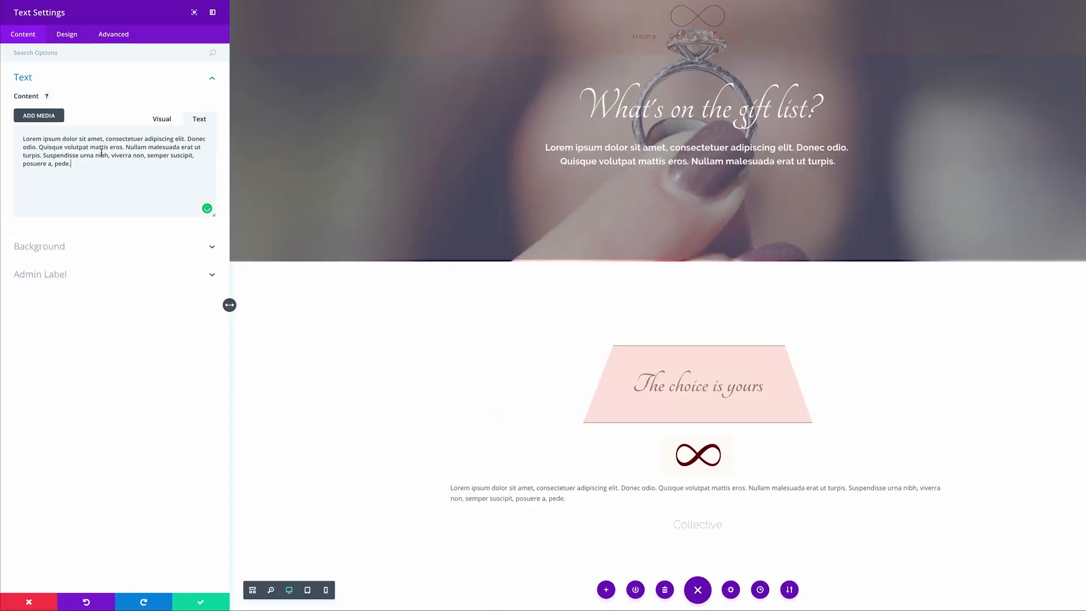
Set the new paragraph's text font to Raleway Light and make it bold
click(68, 36)
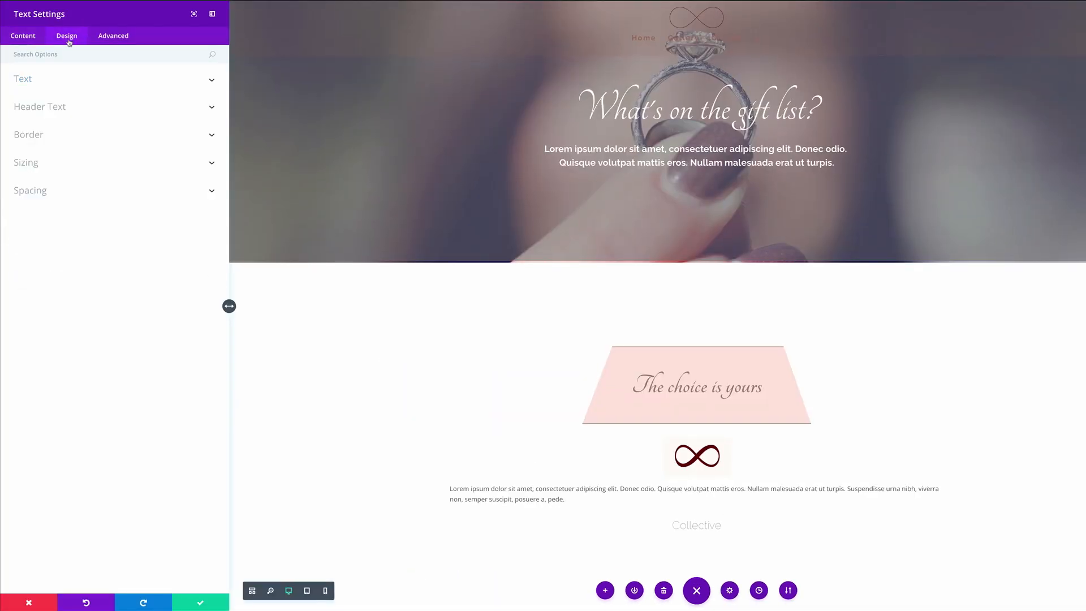
click(53, 79)
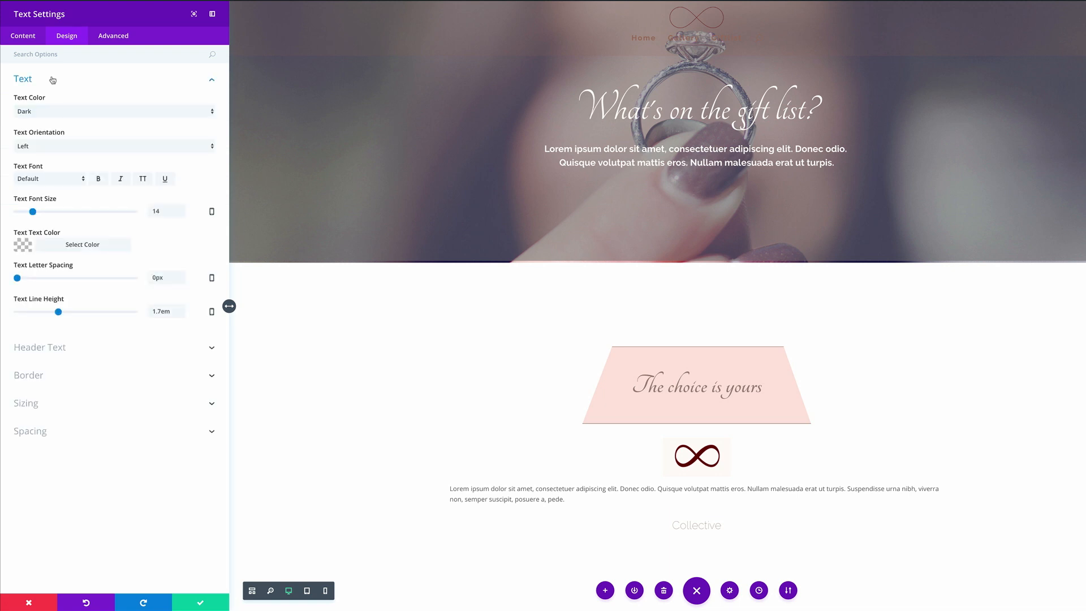
click(59, 179)
scroll(53, 359, down, 5)
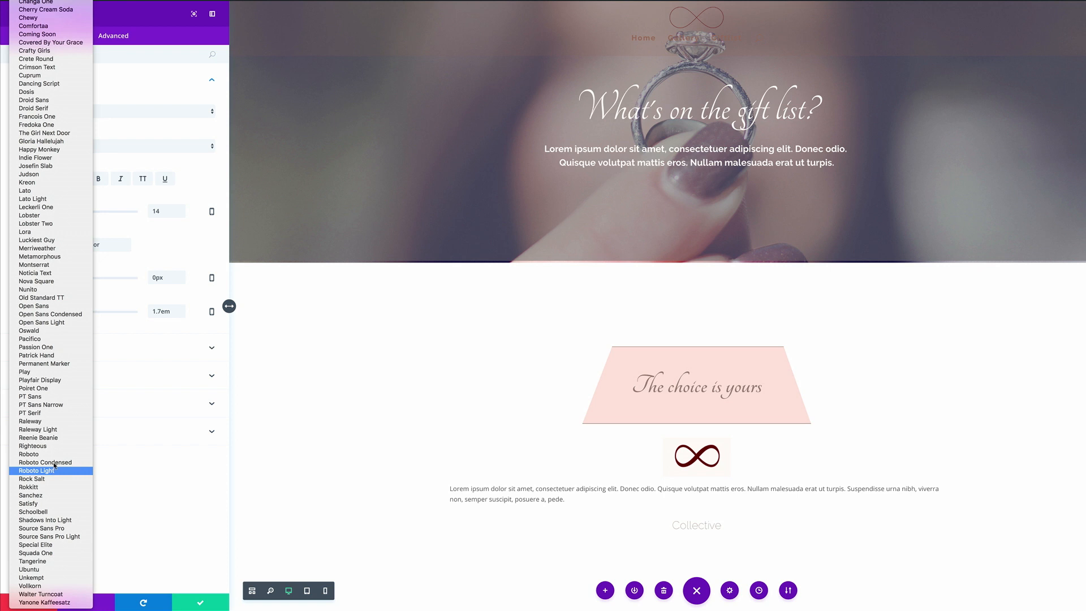
click(38, 429)
click(100, 180)
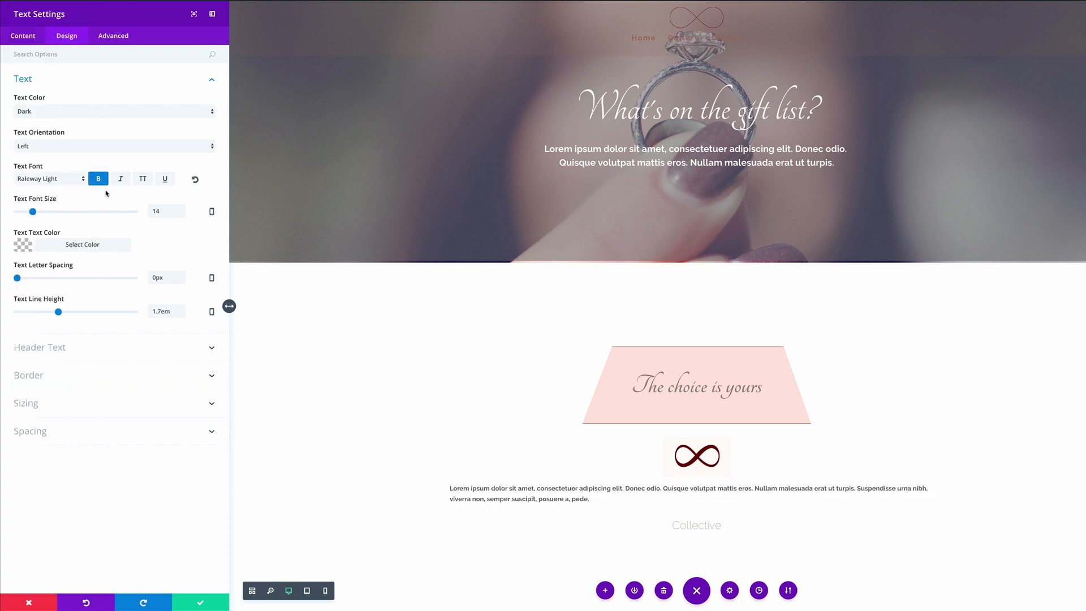
Set the paragraph's font size to 16px and its text color to #9b857b
click(168, 209)
key(BackSpace)
text(6)
click(25, 249)
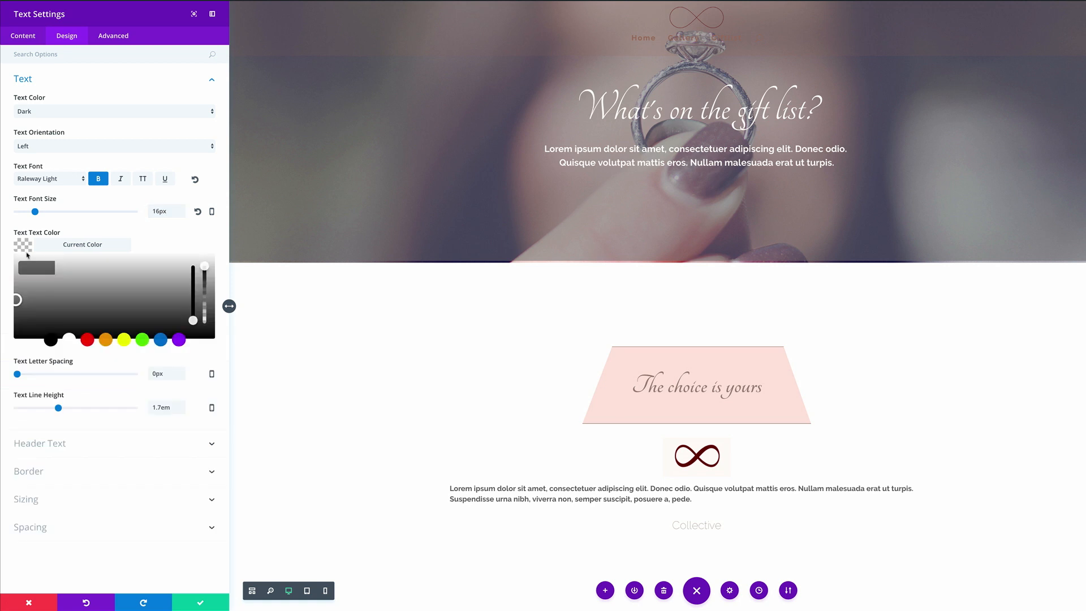
text(#9b857b)
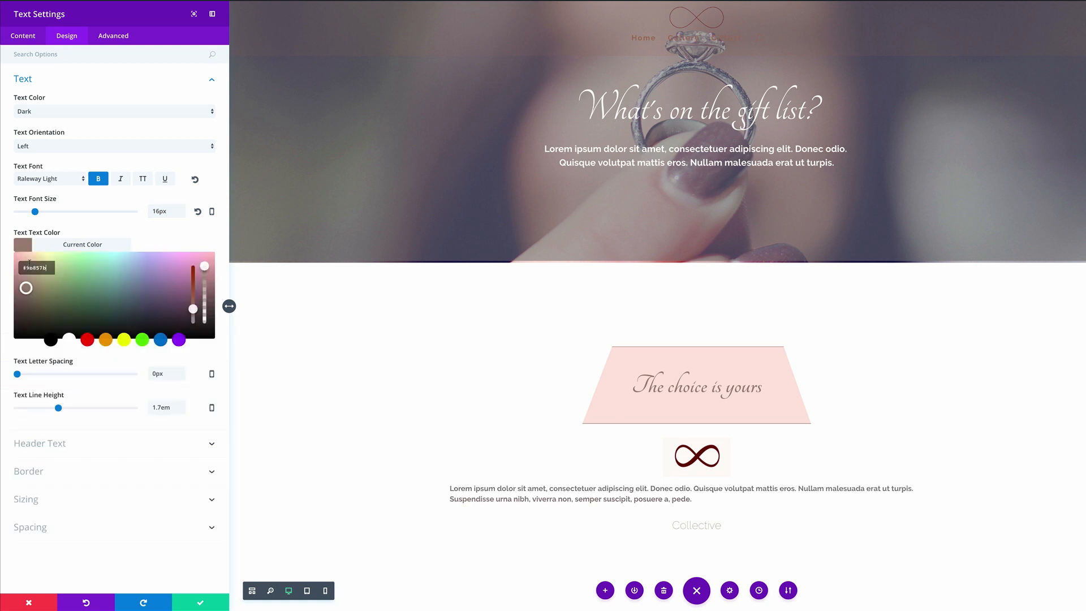
Center the paragraph text and slightly reduce its line height
click(55, 147)
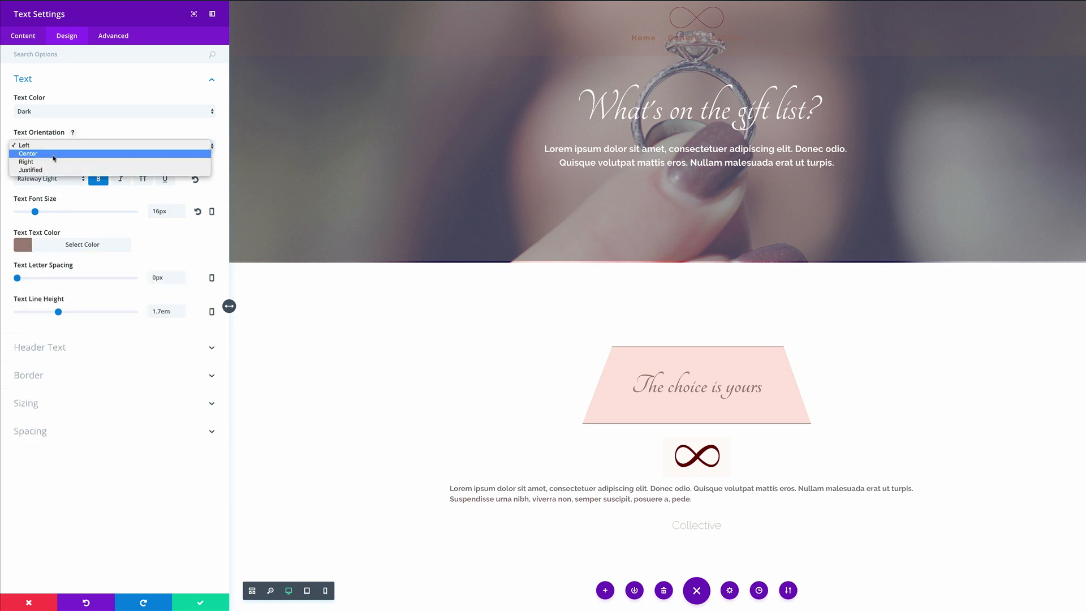
click(55, 158)
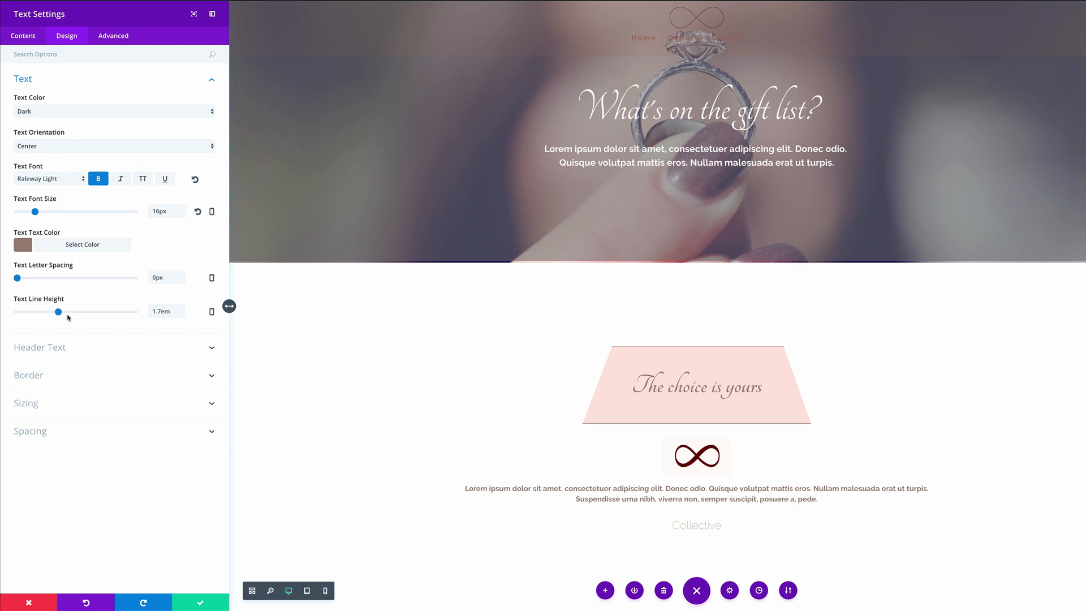
drag(55, 315, 53, 315)
key(Left)
Limit the paragraph module's max width to 300px
click(41, 403)
click(51, 197)
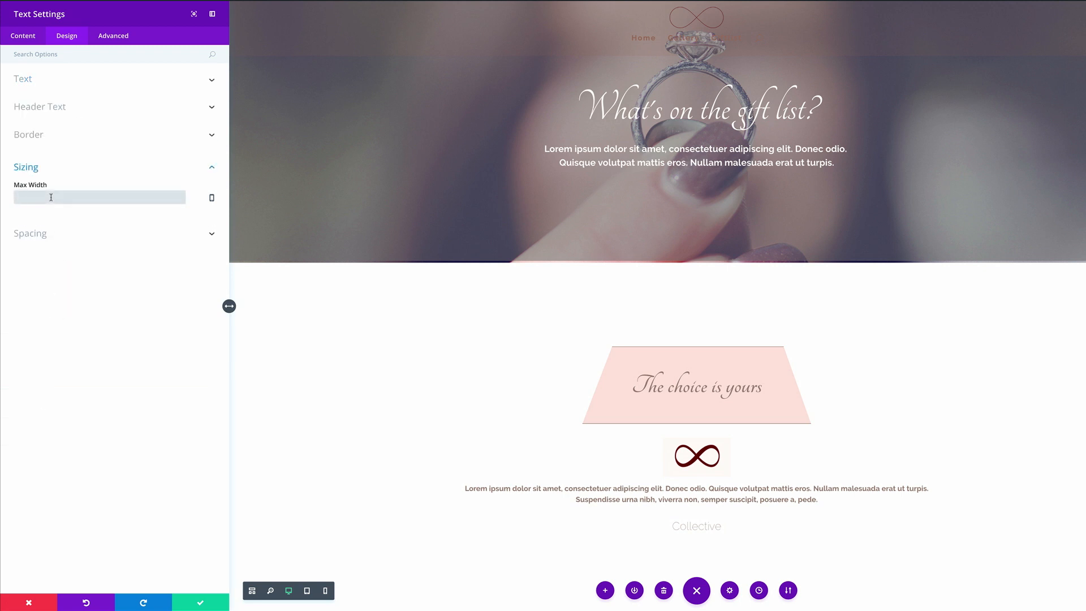
key(Tab)
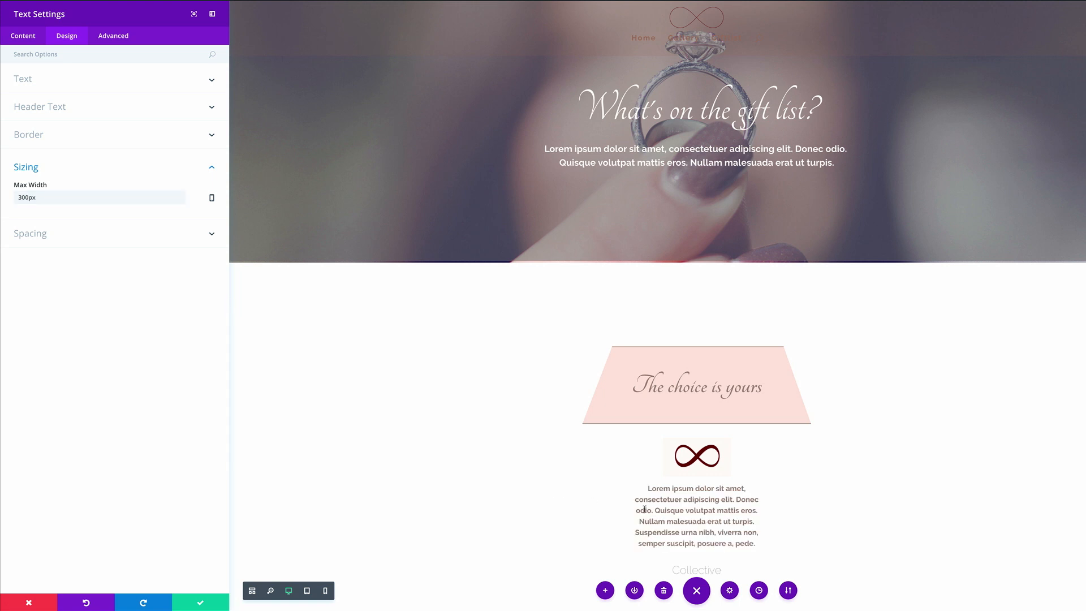
Delete the last sentence of the paragraph content, "Suspendisse urna nibh, viverra non, semper suscipit, posuere a, pede."
click(18, 36)
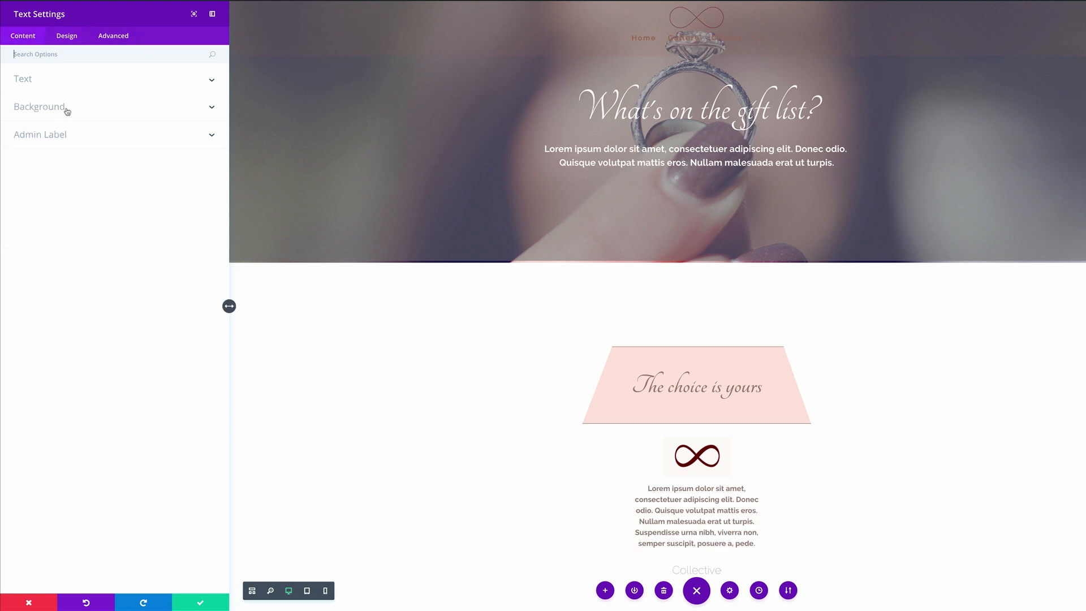
click(51, 84)
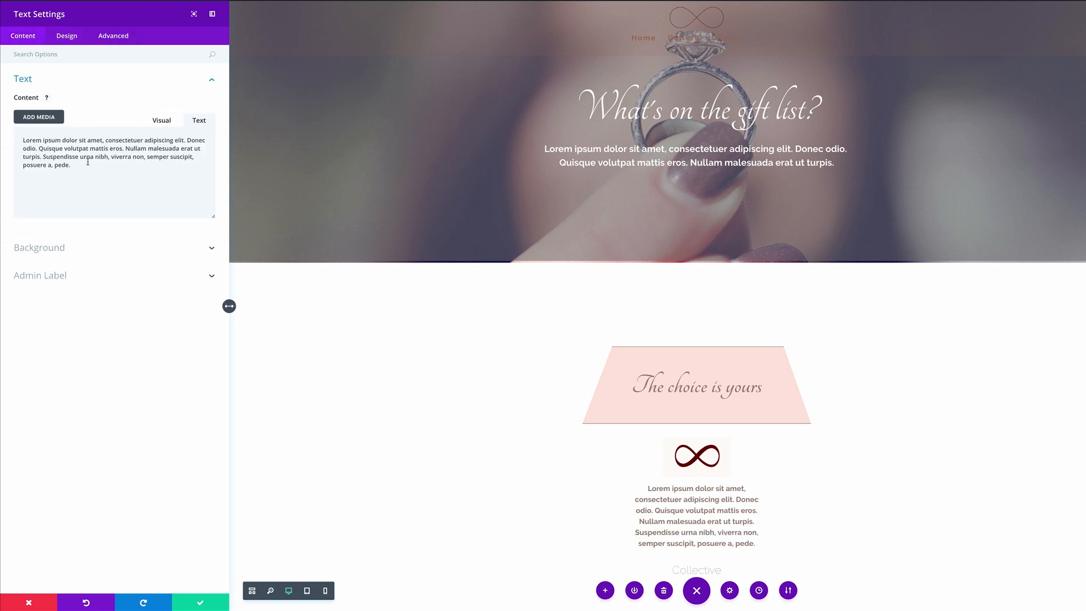
drag(42, 157, 85, 166)
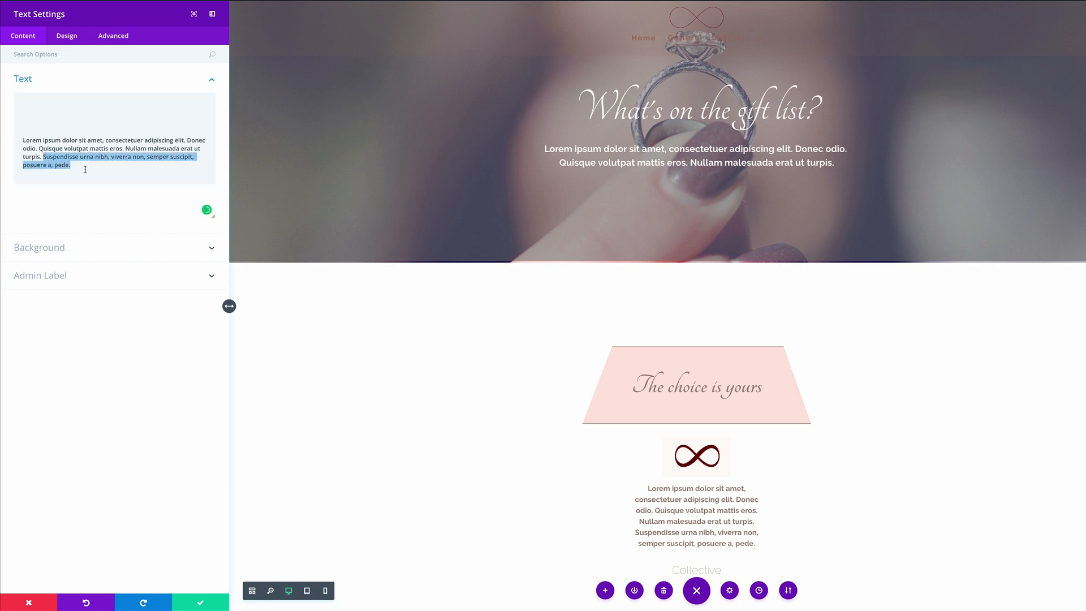
key(BackSpace)
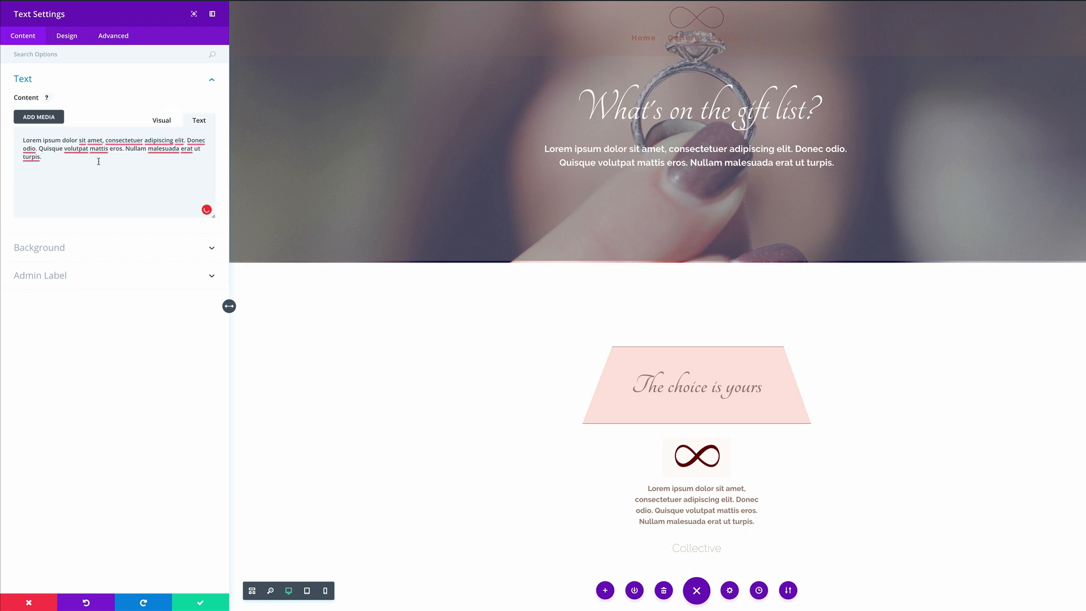
Set the paragraph module's top custom margin to 5
click(72, 37)
click(67, 192)
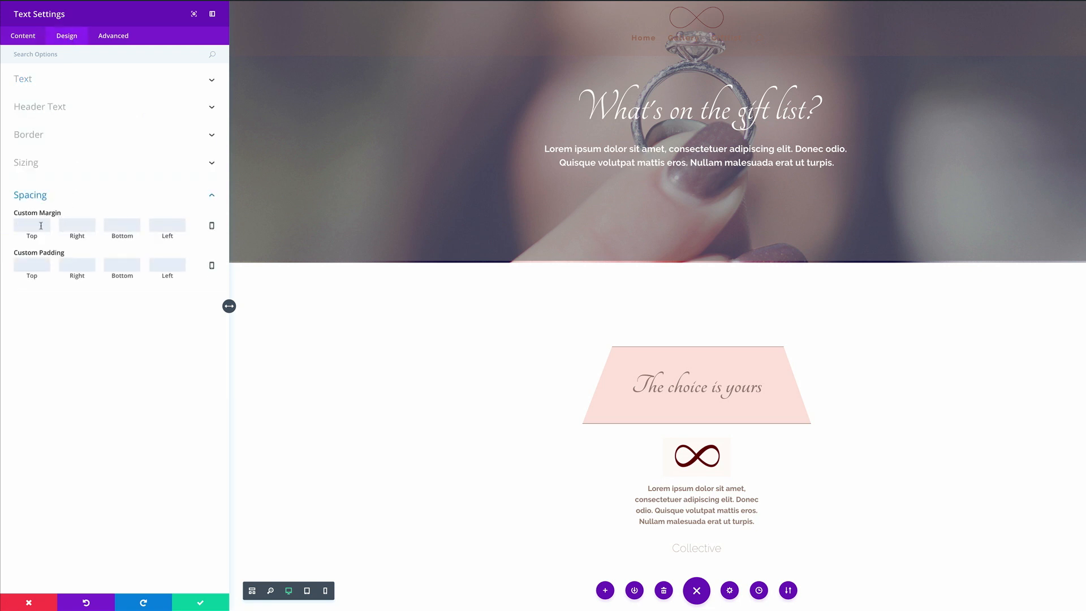
text(5)
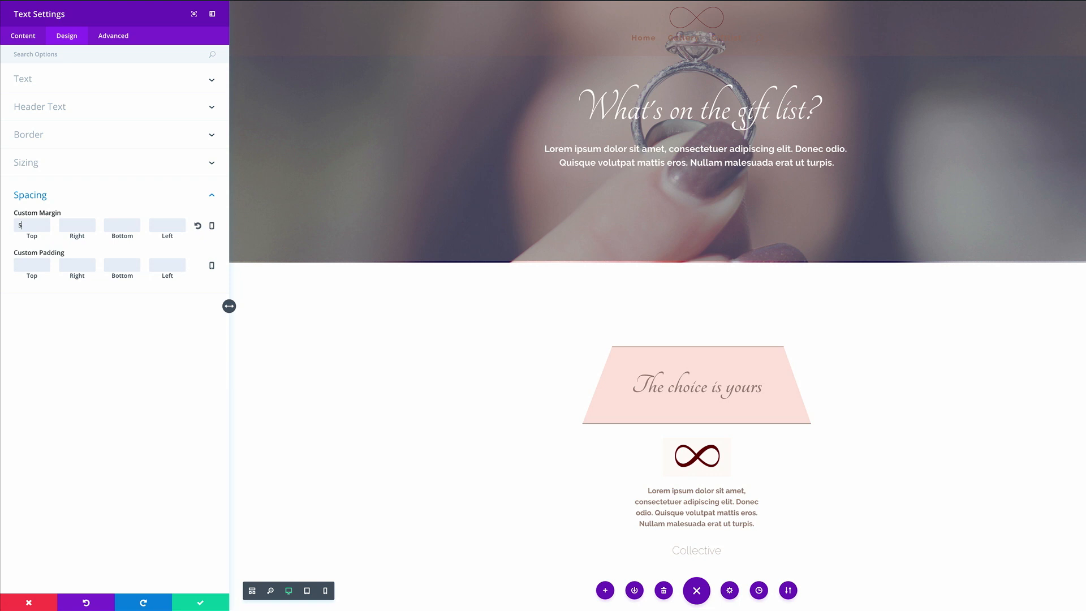
Add the main-element custom CSS "font-weight: 300;" to the paragraph module and save it
click(121, 38)
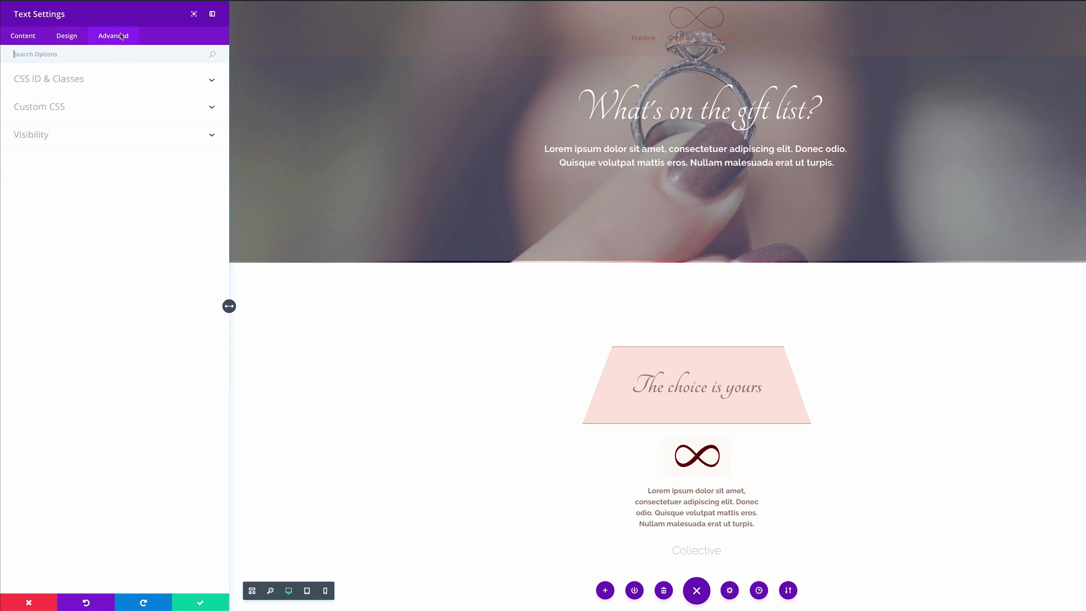
click(96, 107)
click(79, 232)
text(font-weight: 300;)
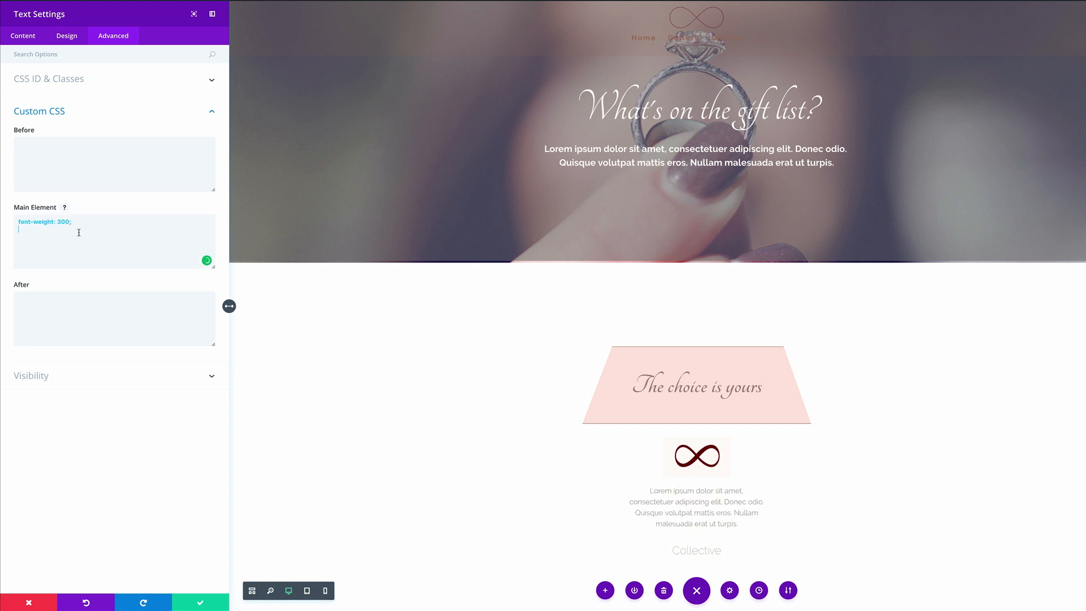
click(199, 604)
Add a row with three equal columns below the gift-choice row, without inserting a module yet
scroll(307, 408, down, 2)
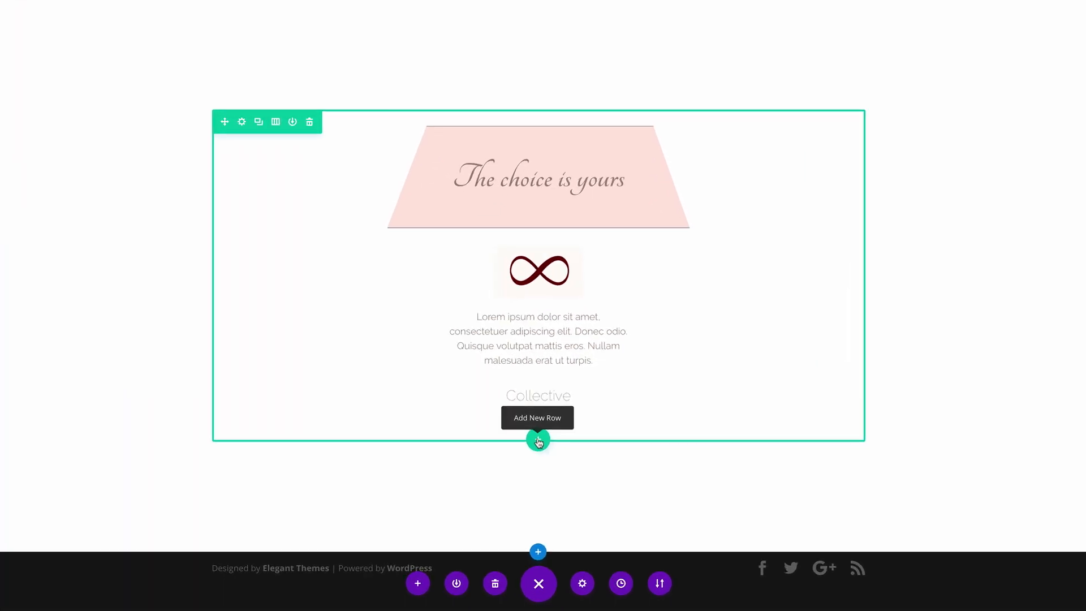
click(538, 442)
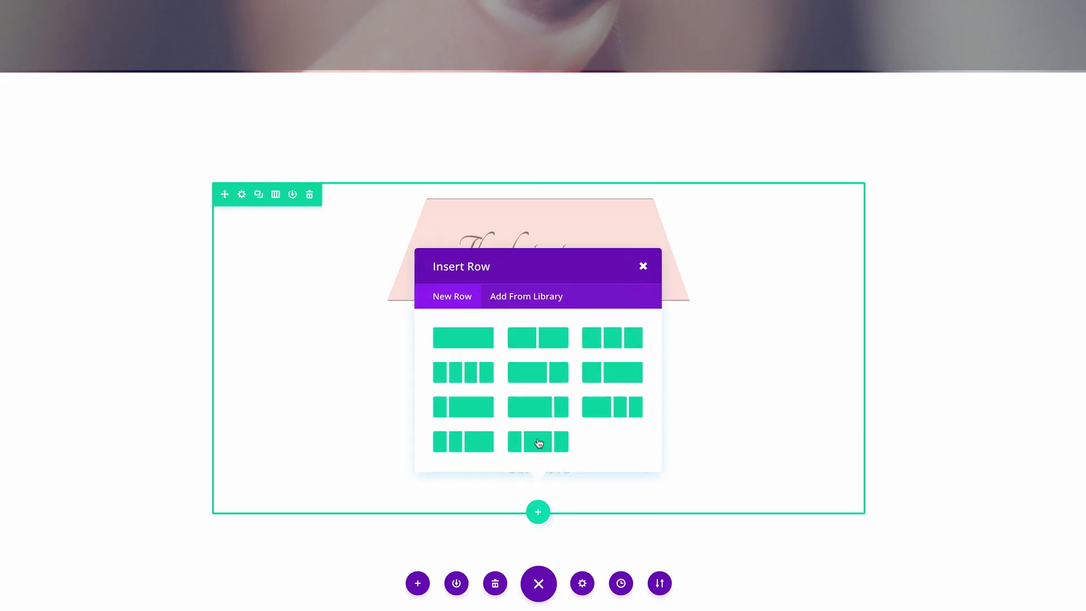
click(624, 384)
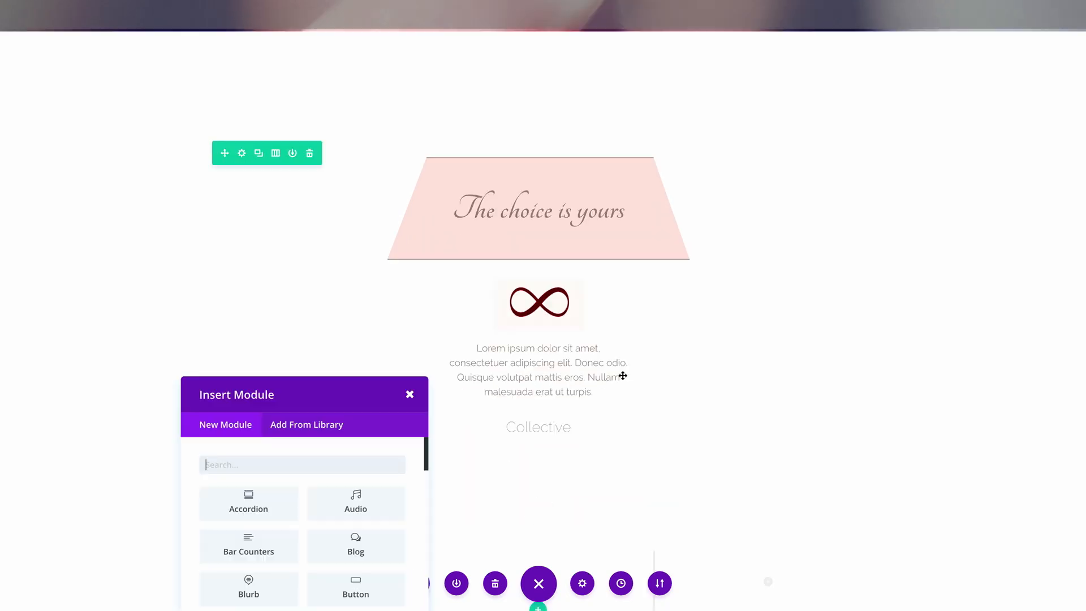
click(408, 318)
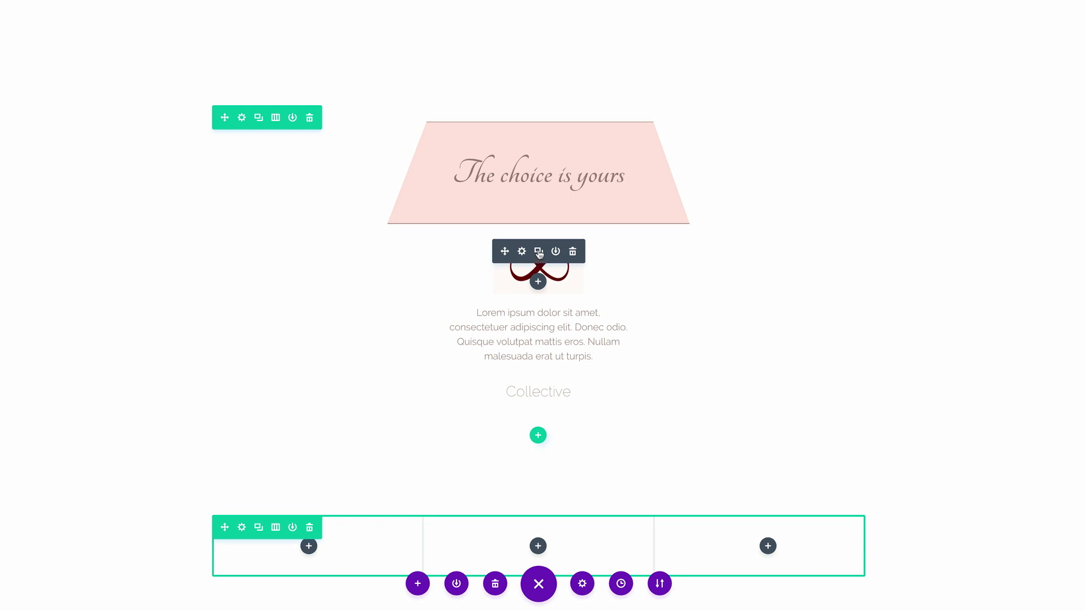
Duplicate the infinity image and the lorem ipsum paragraph twice each, and the "Collective" text once
click(539, 252)
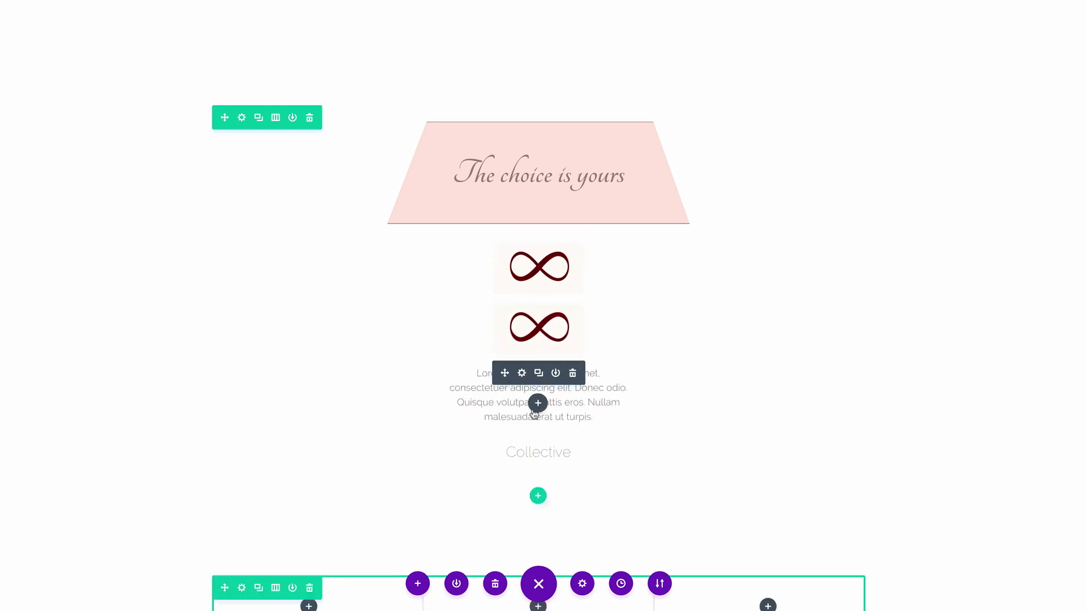
click(539, 374)
scroll(545, 320, down, 4)
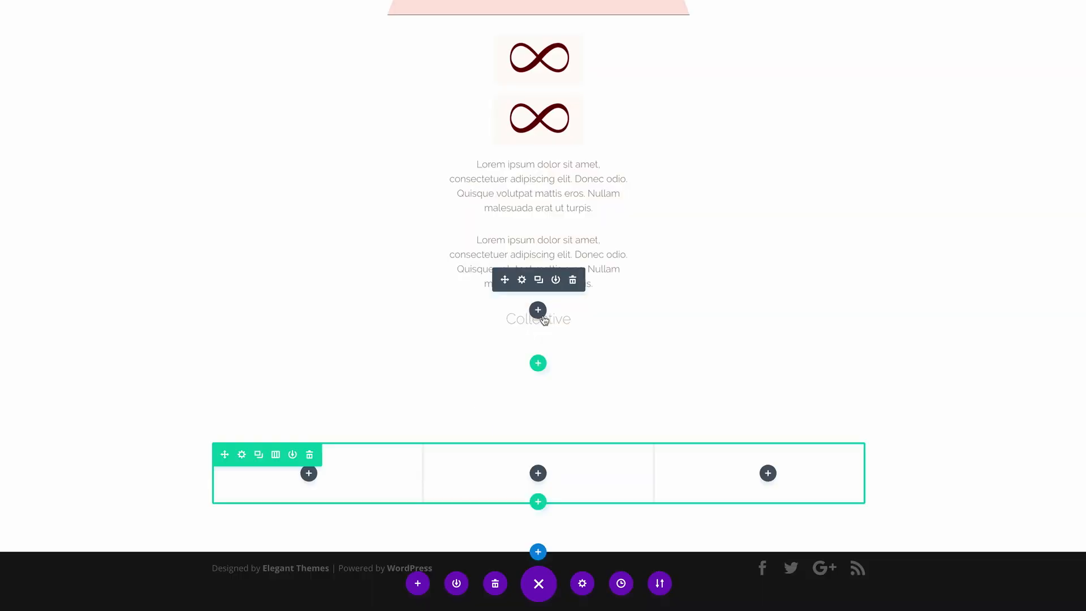
click(539, 280)
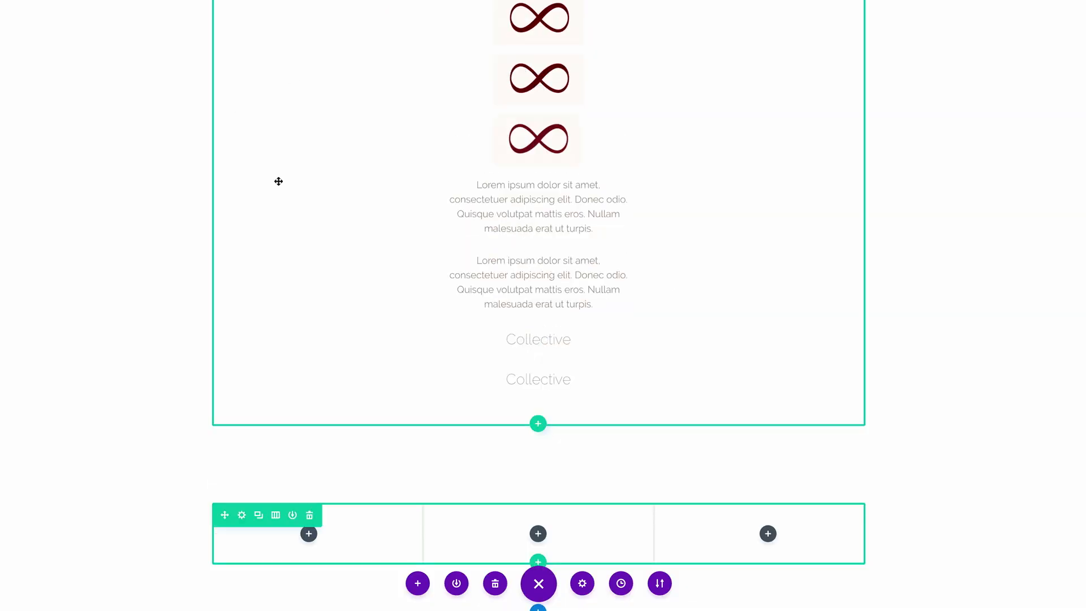
scroll(187, 182, down, 2)
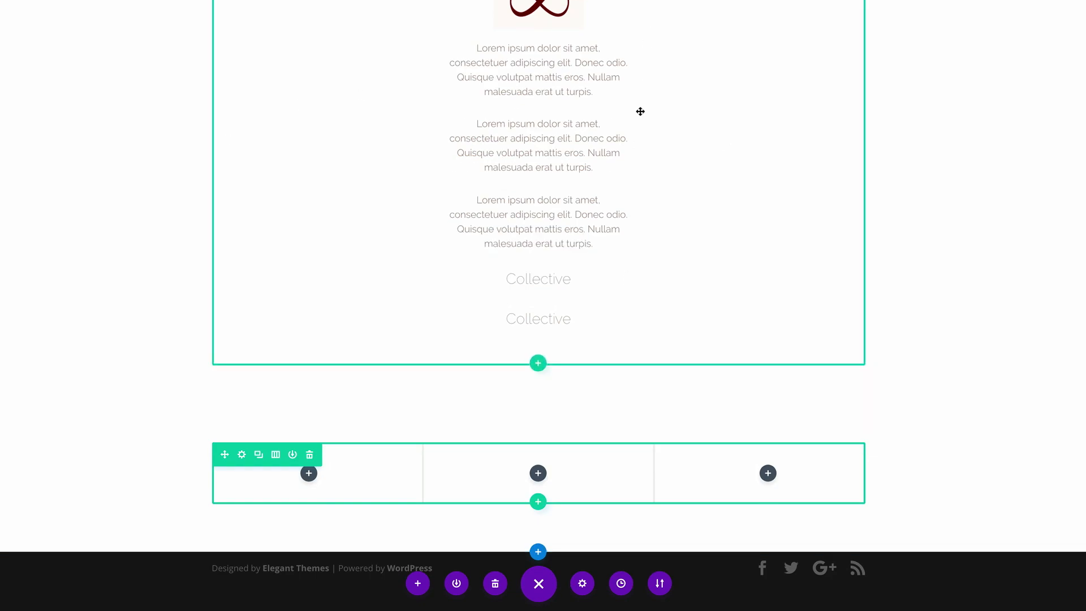
Place copies of the infinity image, paragraph and "Collective" text in the first and third columns of the new row
scroll(263, 139, up, 1)
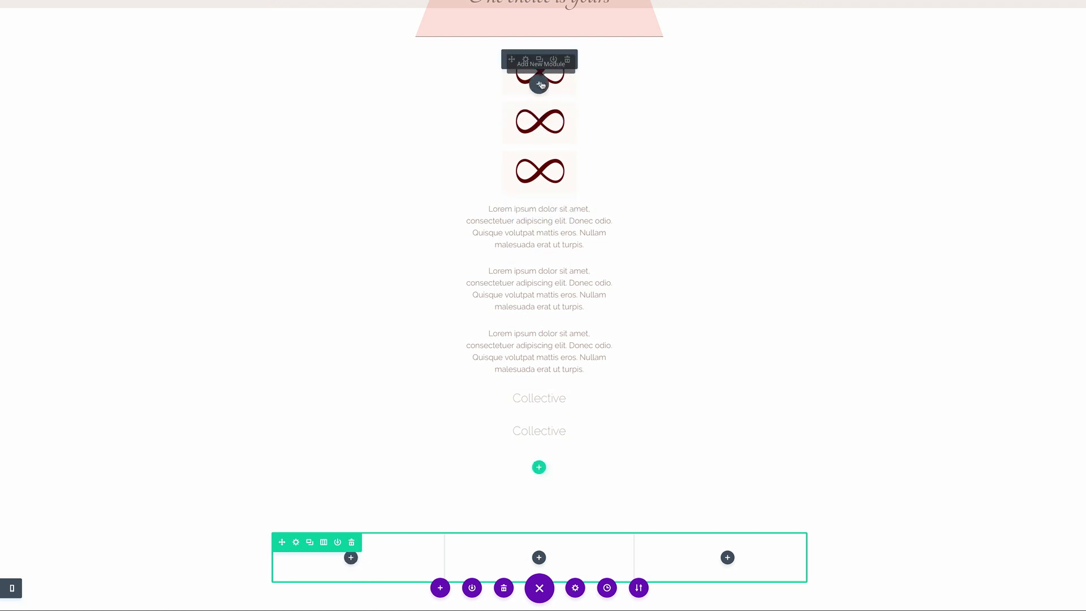
scroll(436, 424, down, 2)
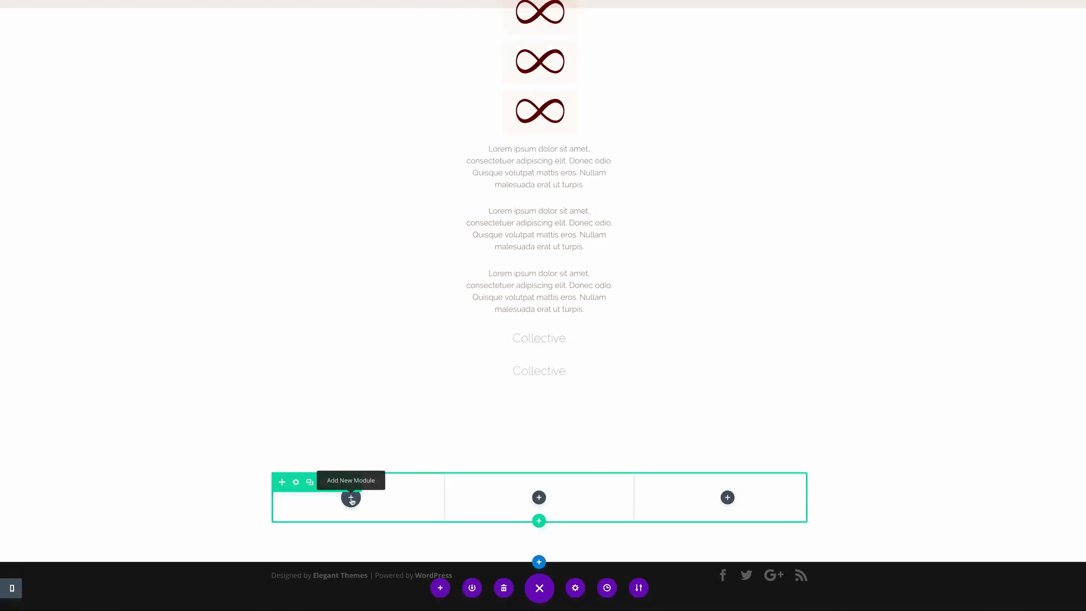
click(351, 498)
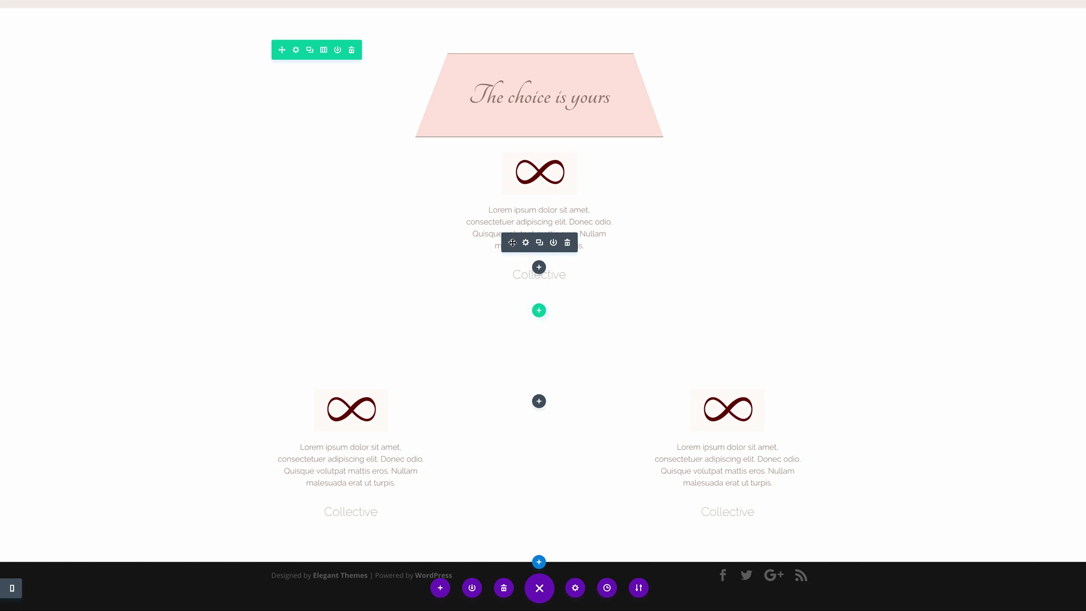
Move the "Collective" text above the paragraph in the upper row and in both filled columns of the row below
mouse_move(512, 243)
mouse_down()
mouse_move(511, 211)
mouse_move(513, 227)
mouse_up()
scroll(383, 432, down, 1)
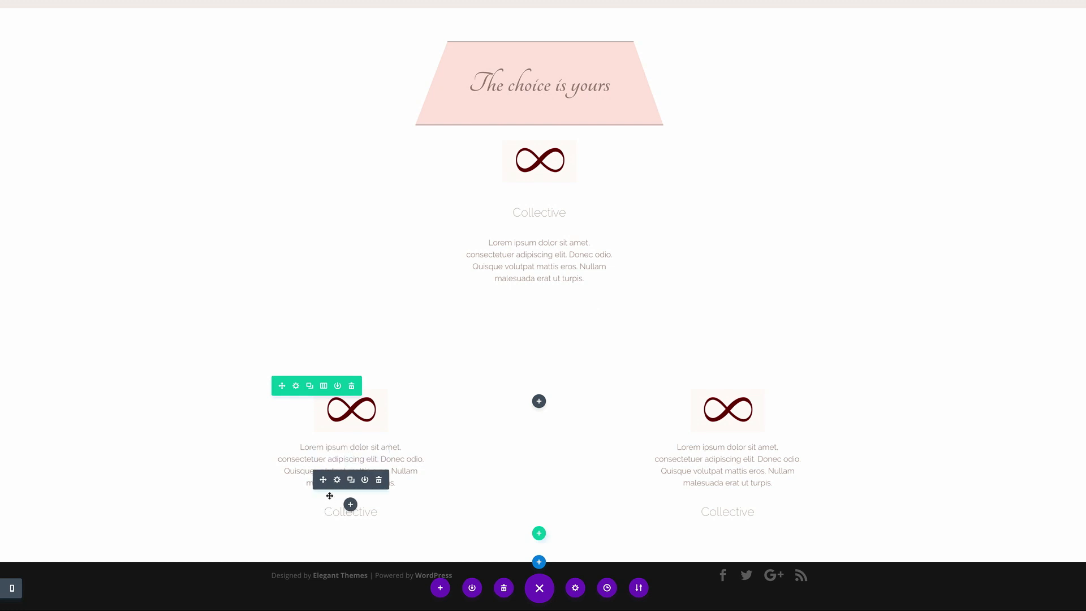
drag(329, 496, 328, 444)
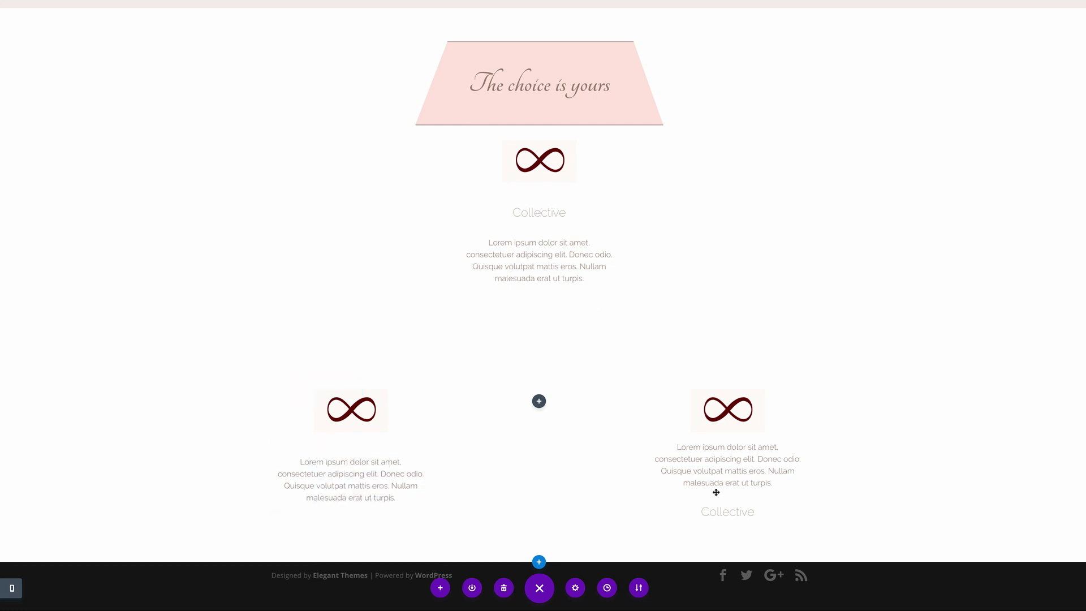
scroll(716, 491, up, 1)
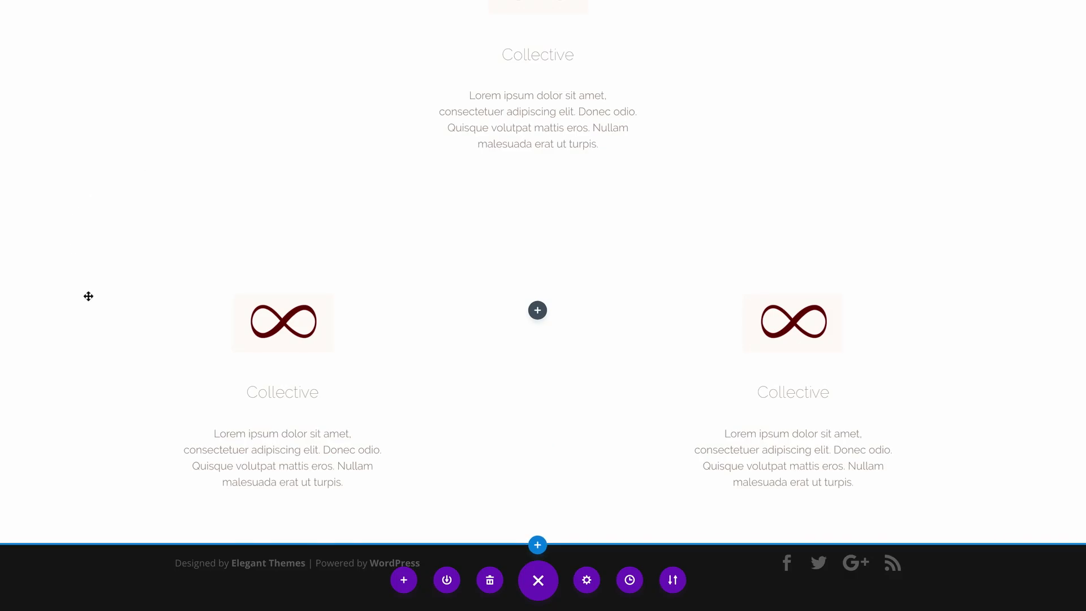
Upload the two screenshots 17.53.23 and 17.53.35 from the desktop while replacing the lower row's first-column infinity image
mouse_move(314, 312)
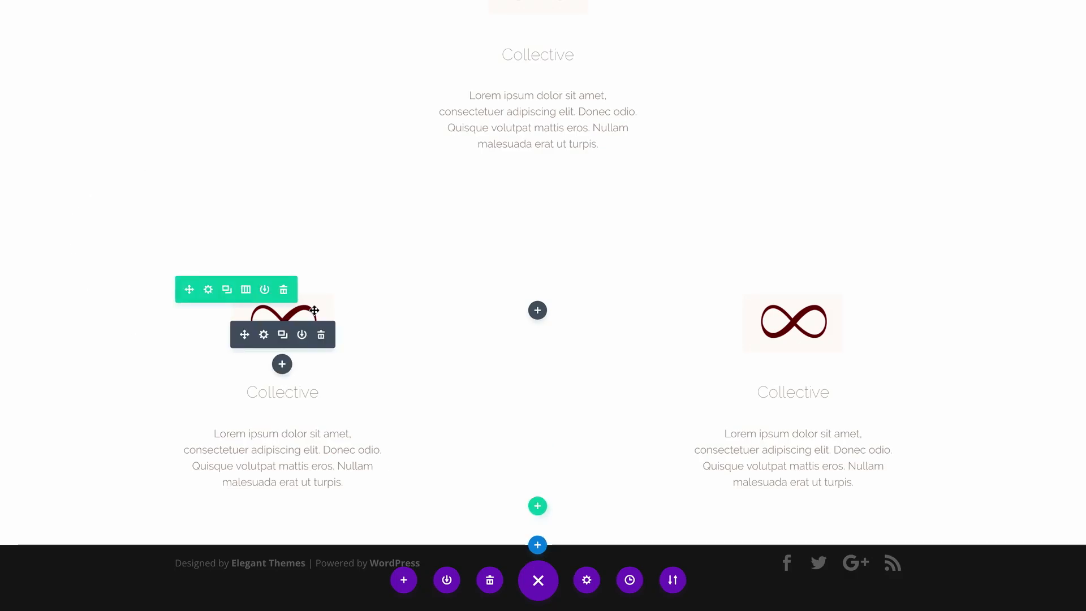
click(265, 335)
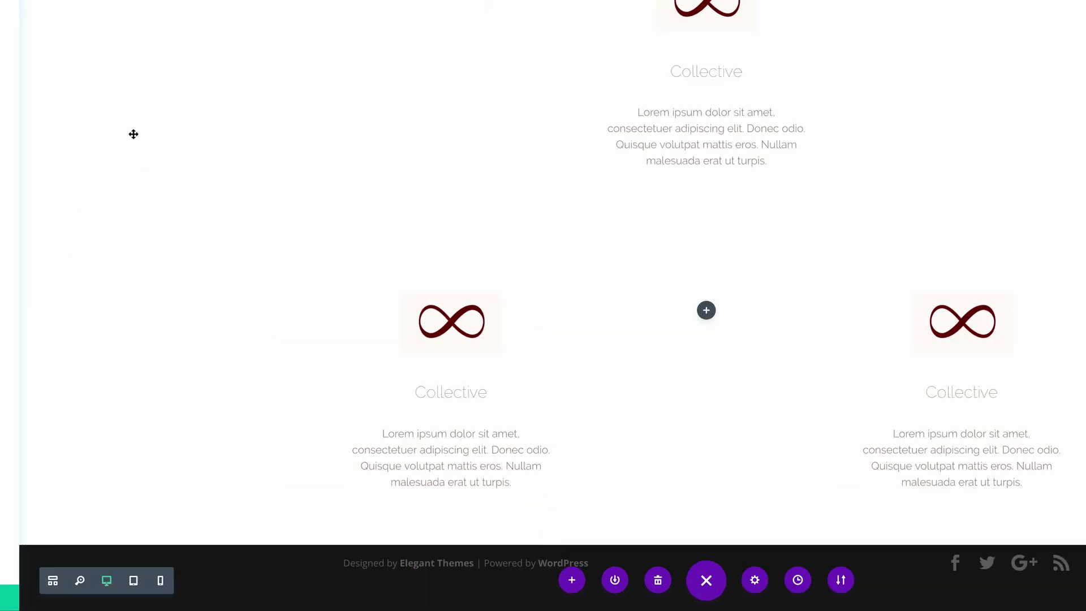
click(182, 111)
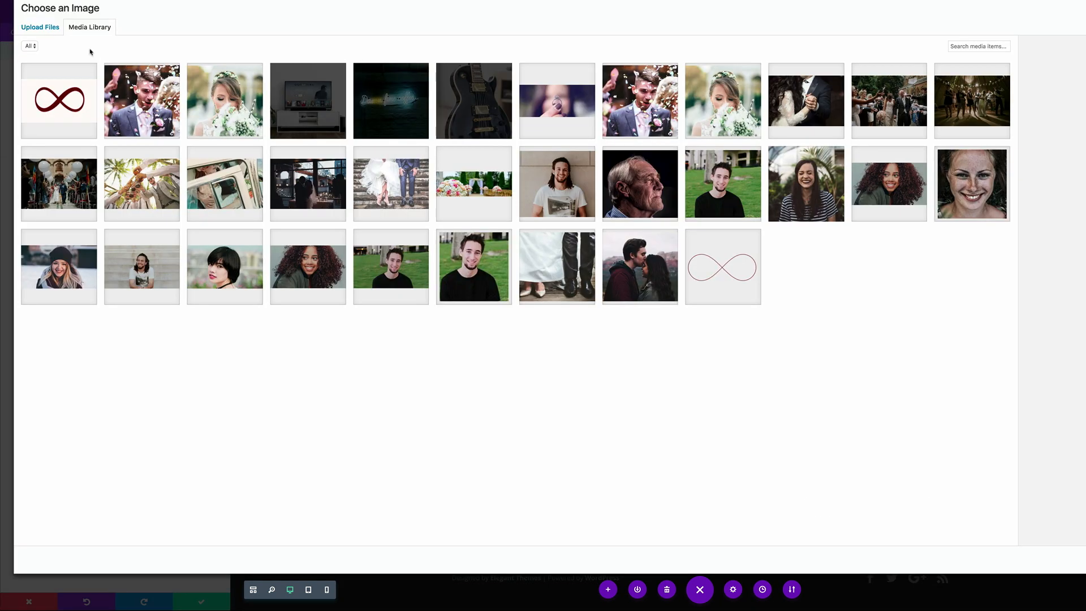
click(54, 29)
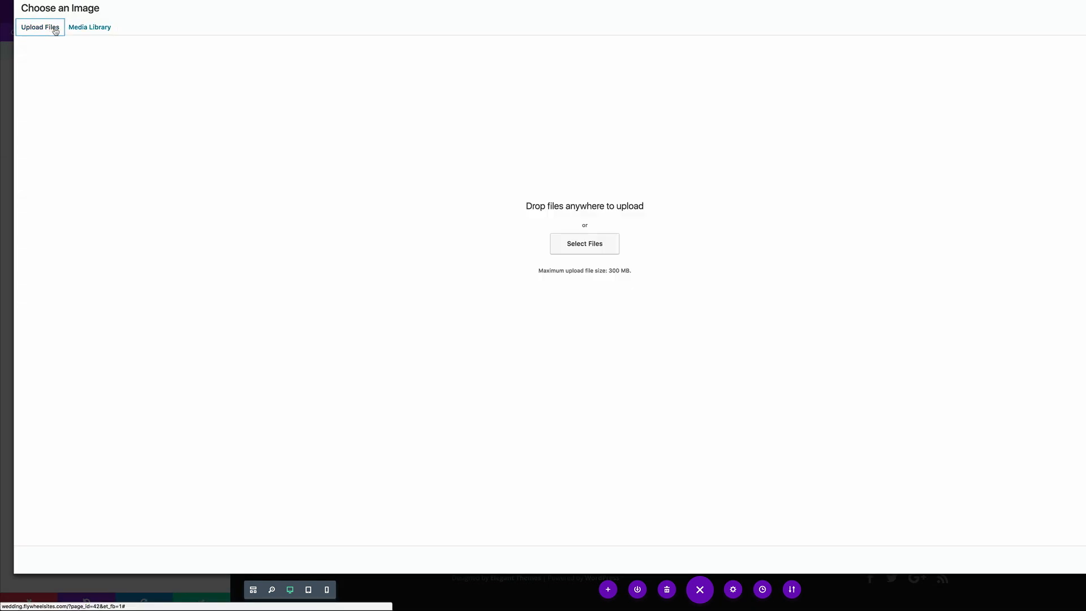
click(604, 244)
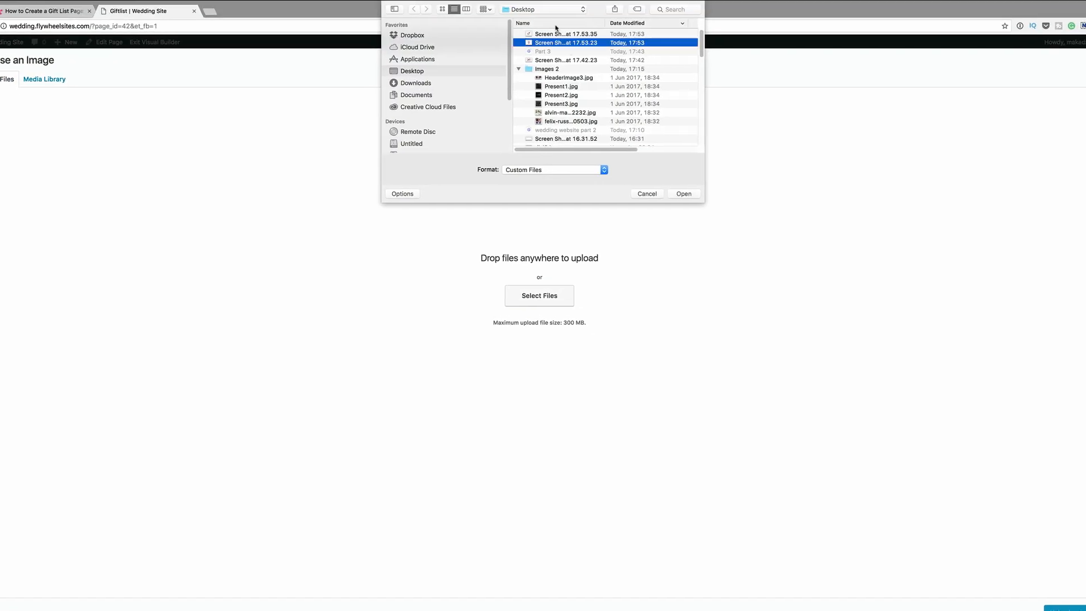
click(560, 34)
click(678, 194)
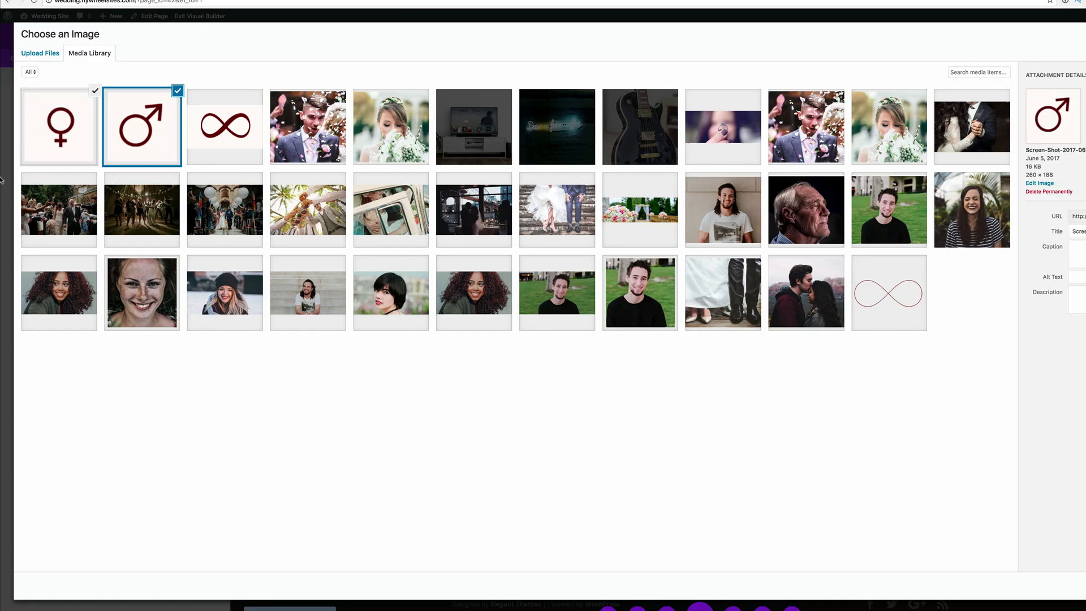
Use the female symbol as the first column's image in the lower row and save the image settings
click(66, 131)
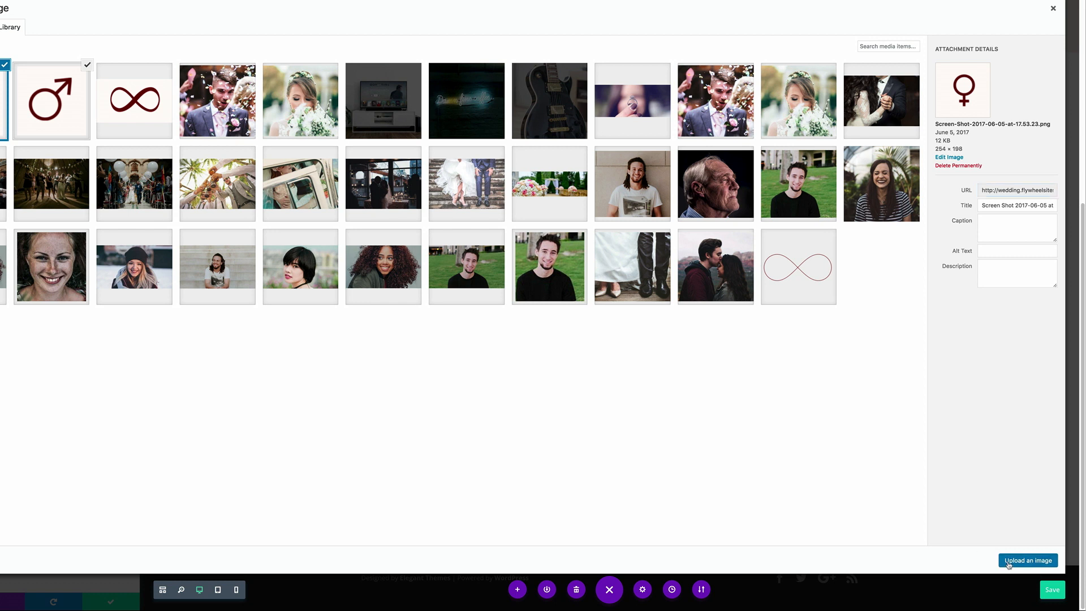
click(1018, 561)
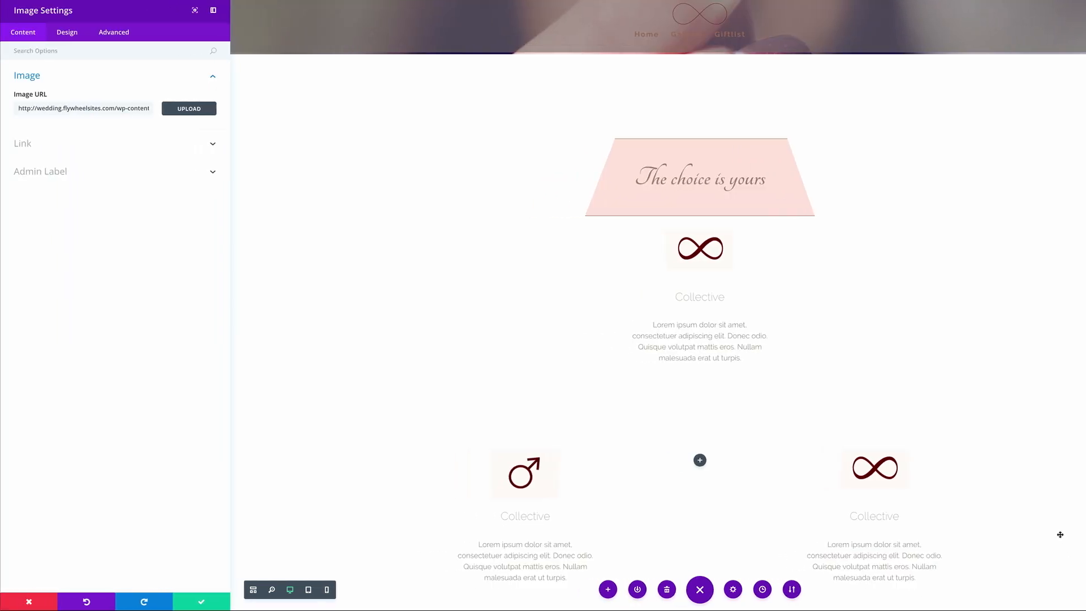
click(201, 601)
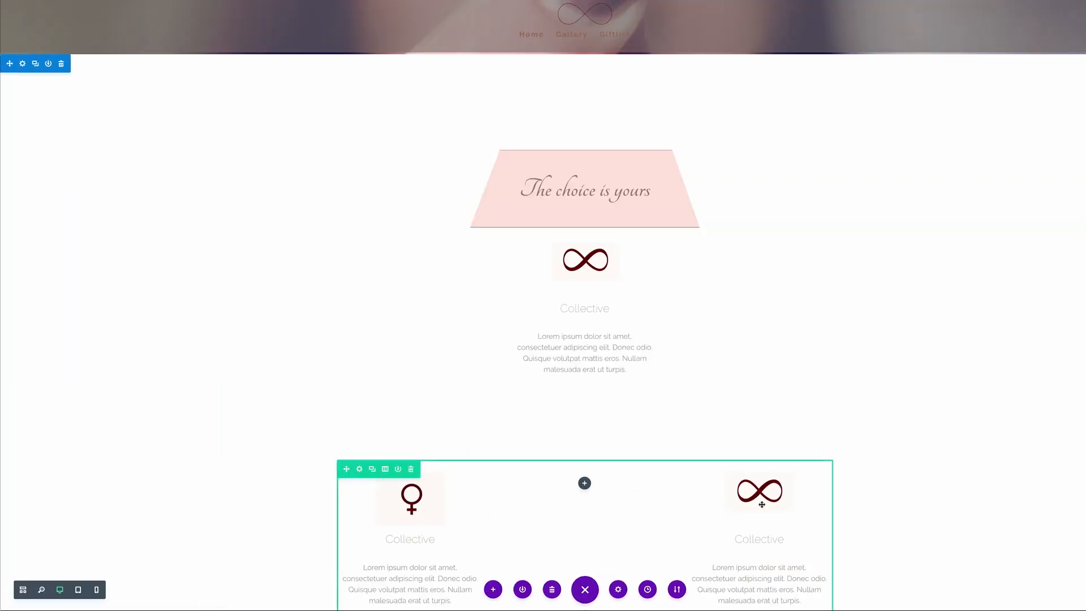
Replace the infinity image in the lower row's third column with the male symbol from the media library and save
click(747, 479)
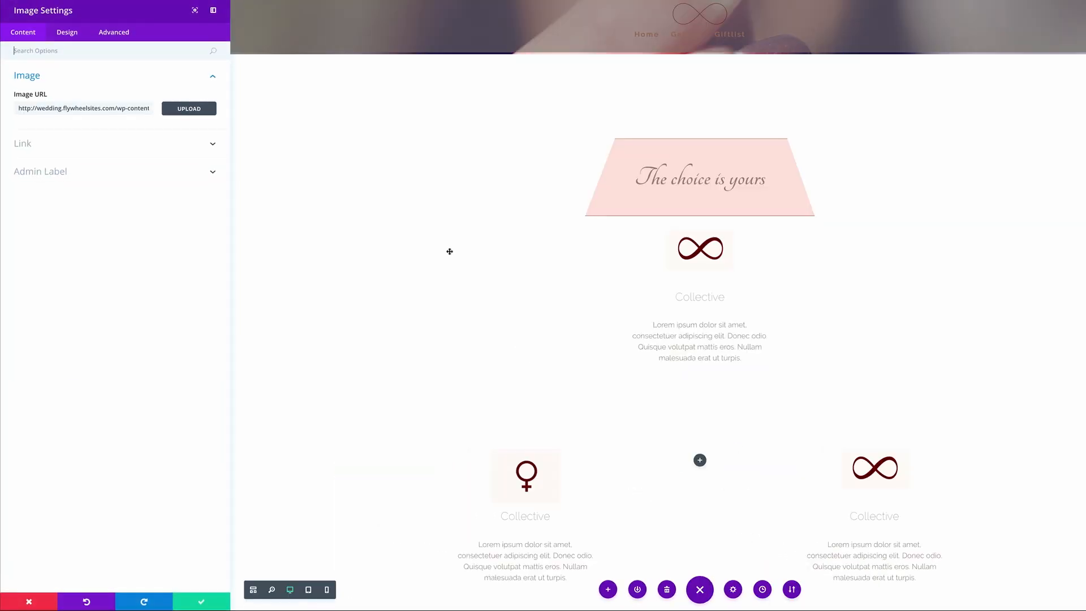
click(204, 111)
click(204, 112)
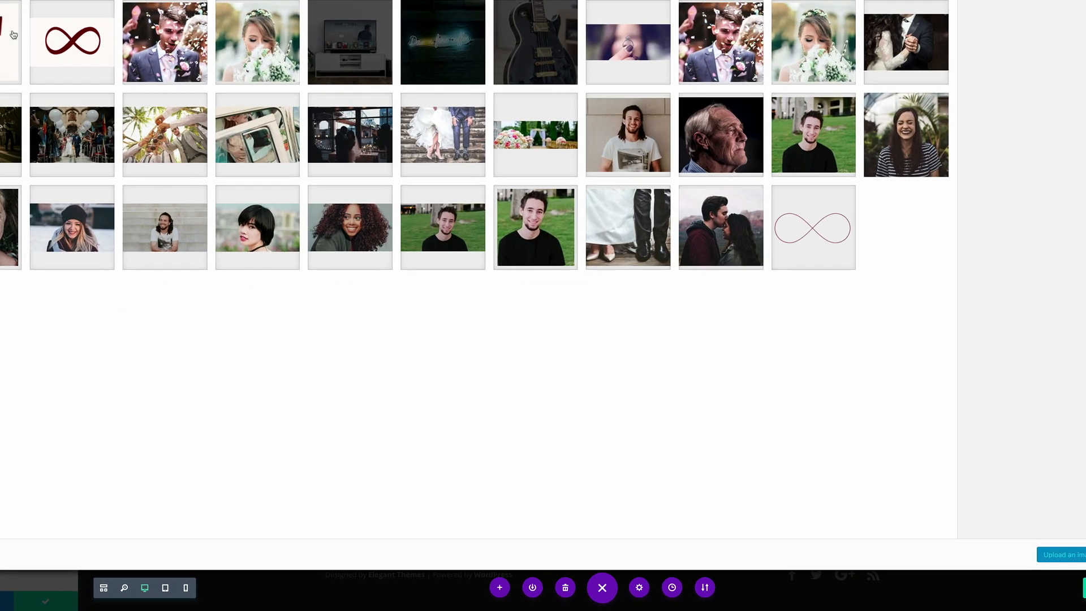
click(1018, 560)
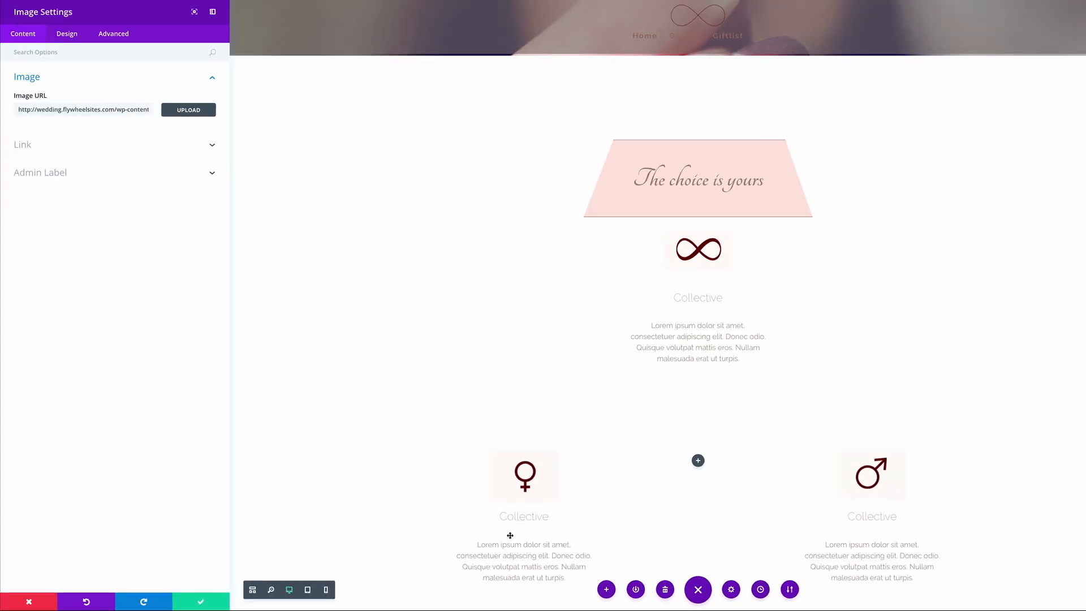
click(201, 601)
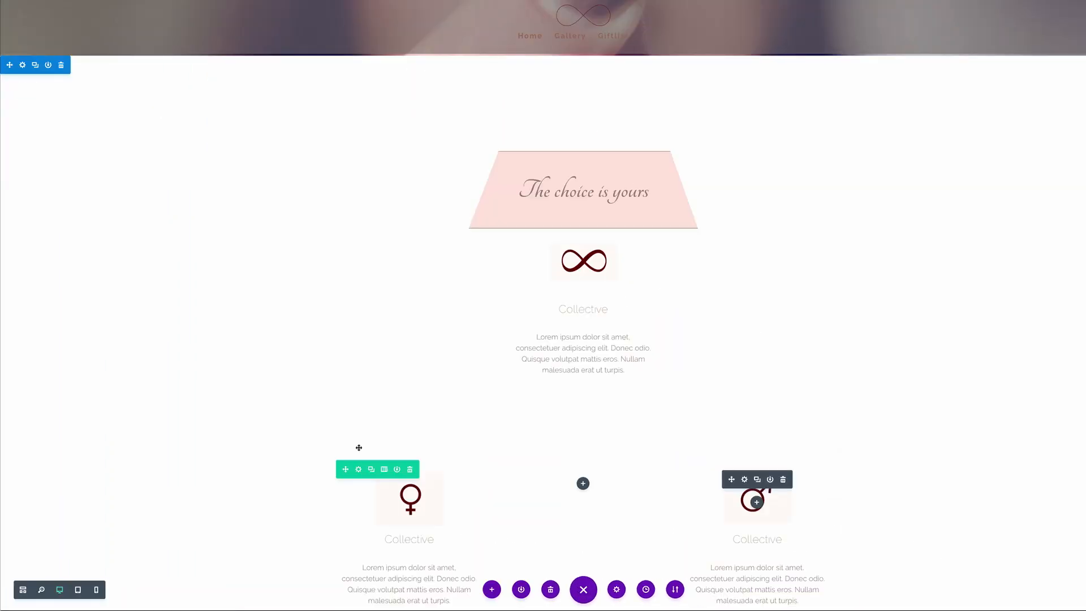
Change the caption under the female symbol to "For her" and the one under the male symbol to "For him"
scroll(359, 447, down, 3)
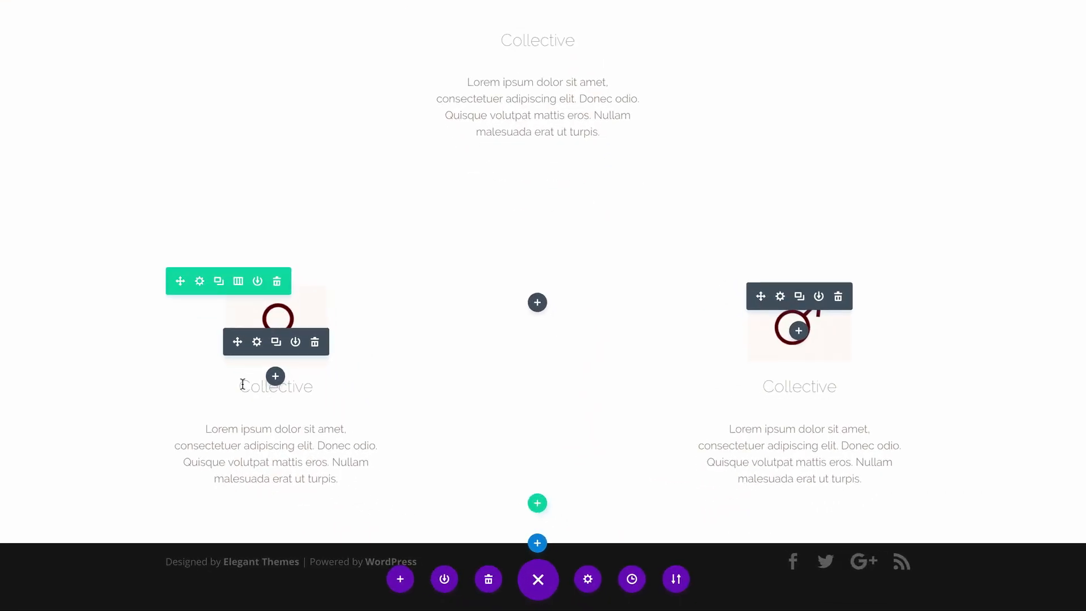
double_click(266, 386)
text(For her)
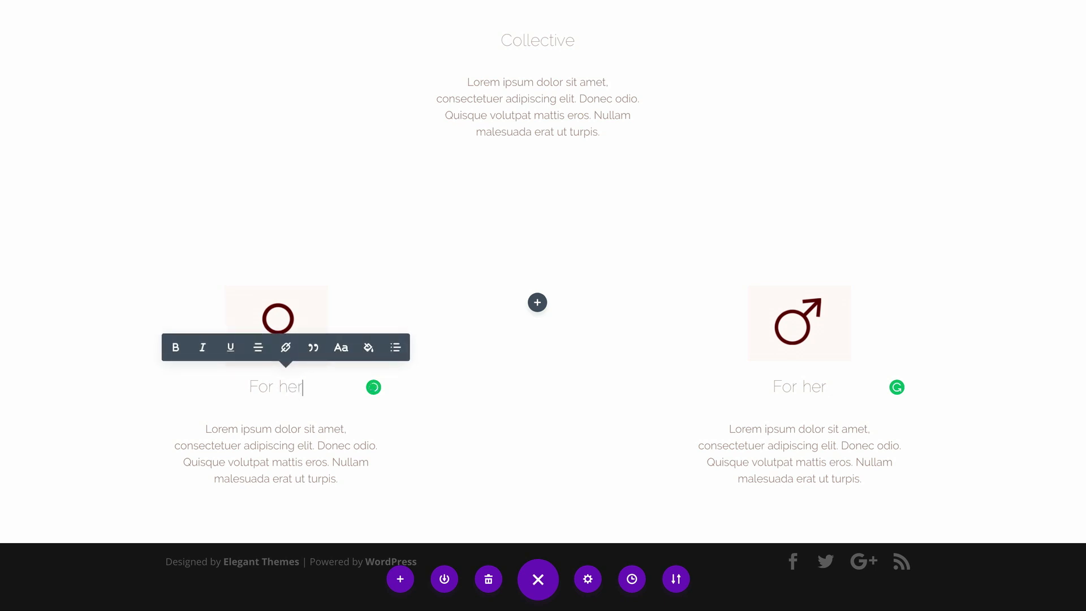
drag(826, 387, 815, 386)
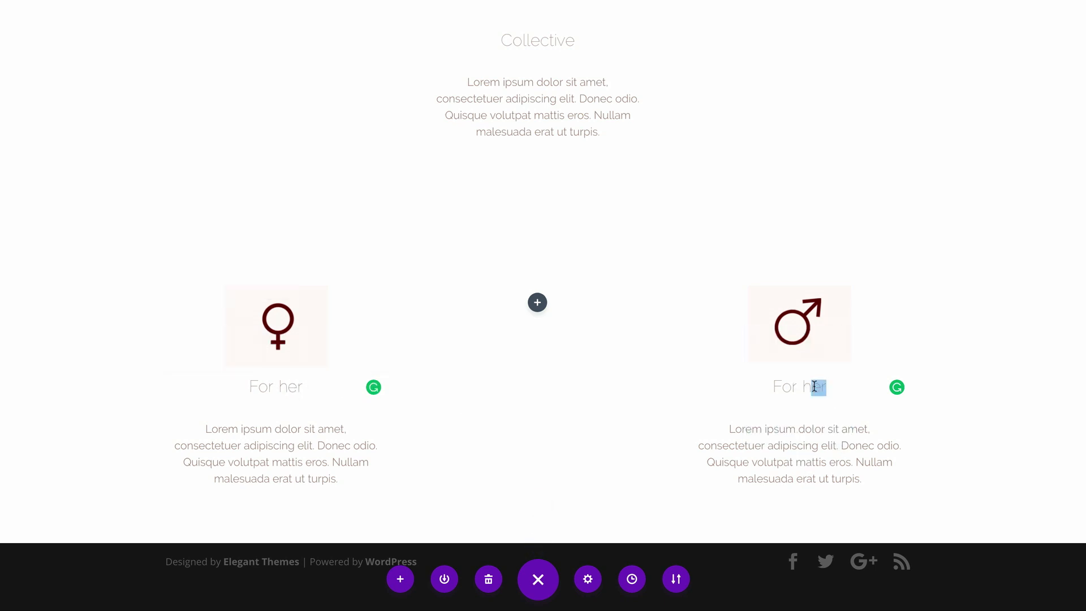
text(im)
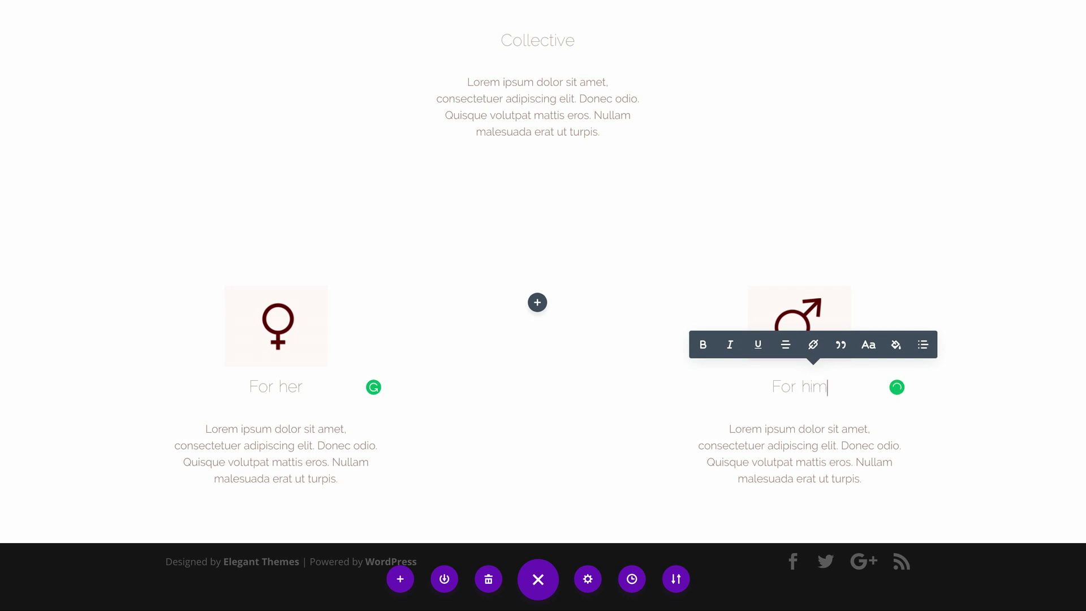
click(61, 167)
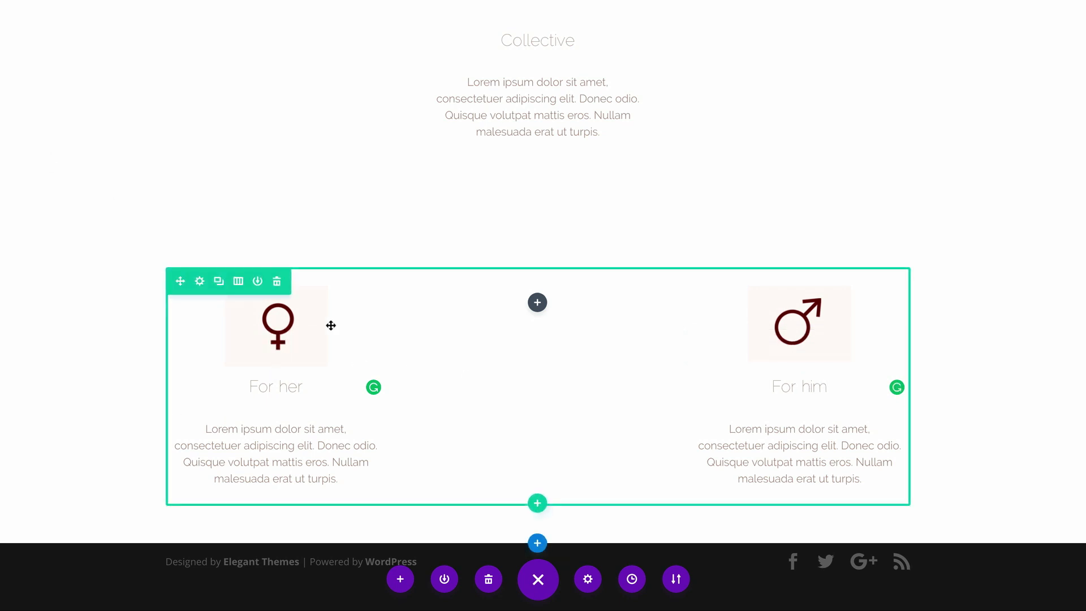
Set the custom bottom margin of the For her / For him row to 5 and save the row settings
click(201, 281)
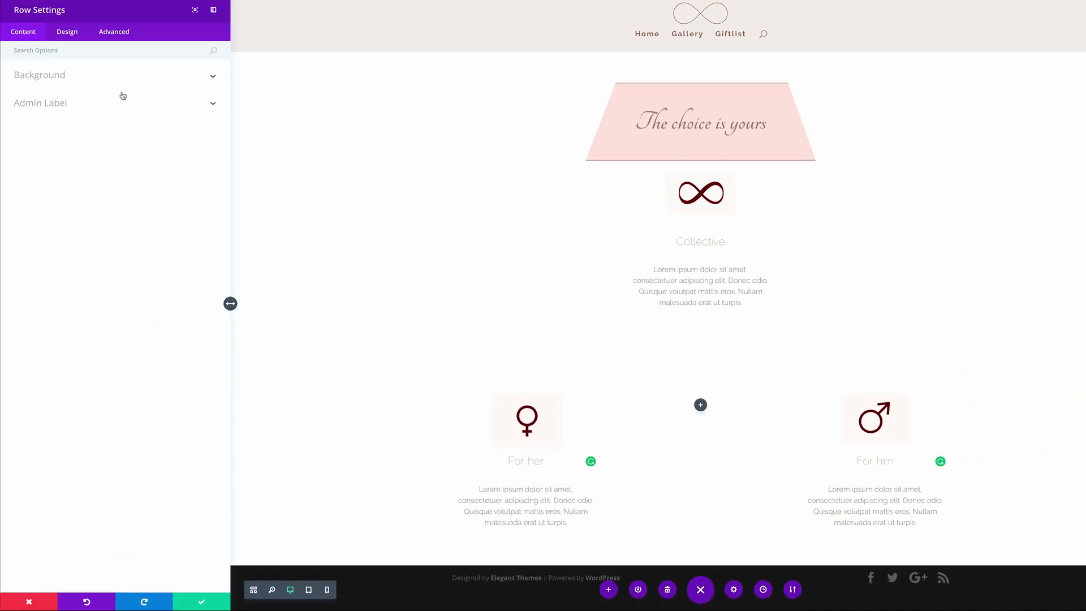
click(76, 37)
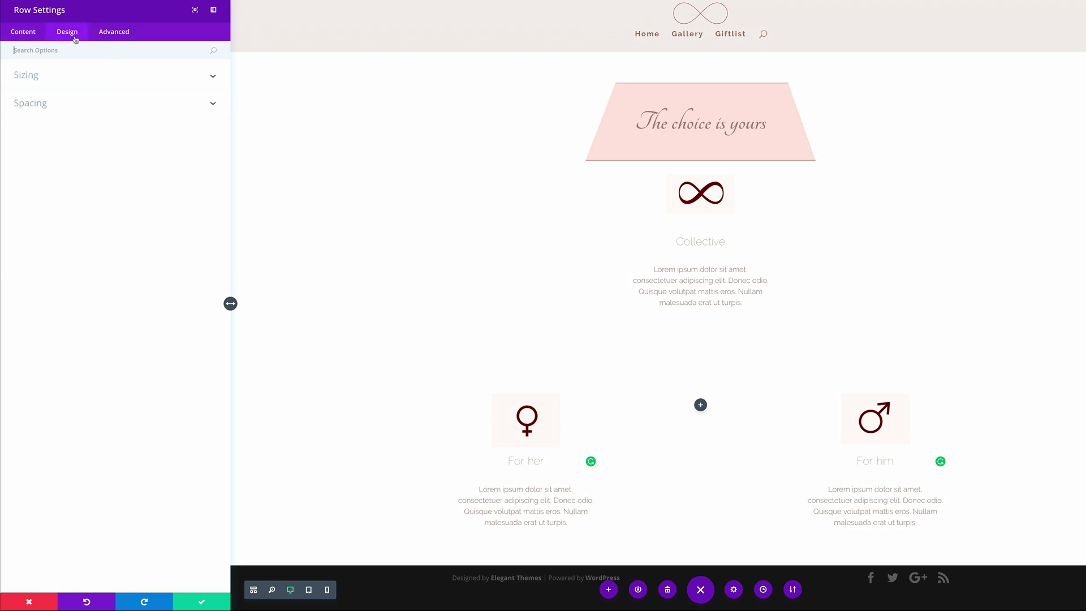
click(46, 105)
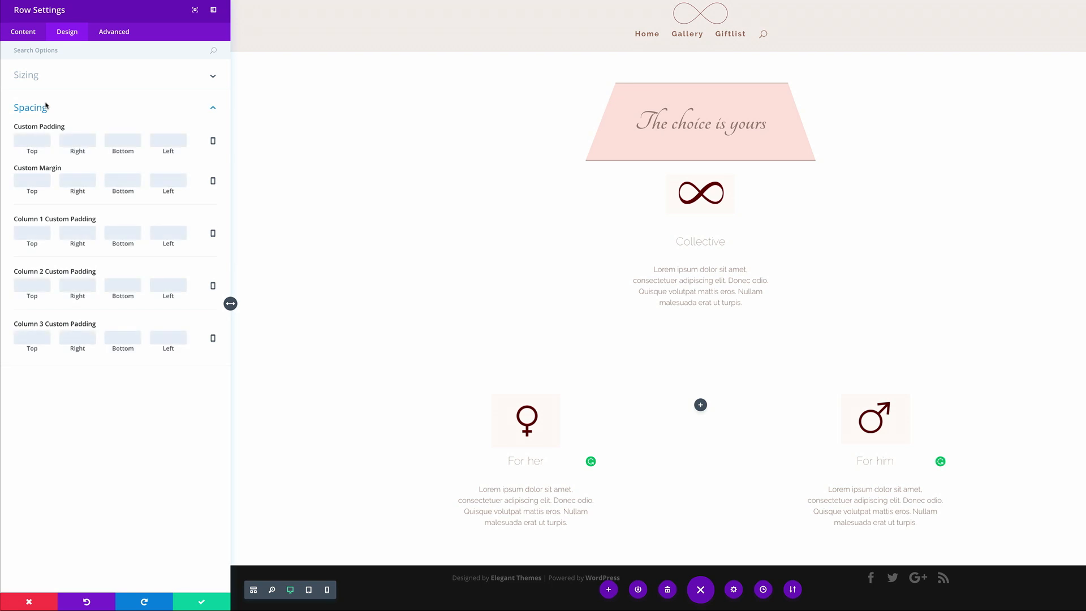
click(115, 180)
text(5)
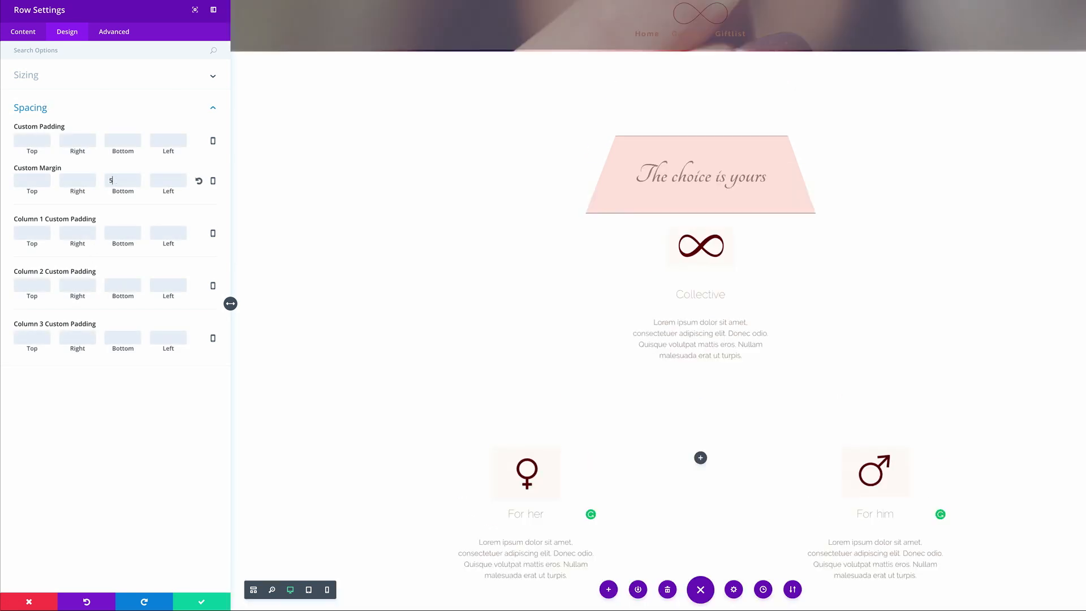
click(201, 602)
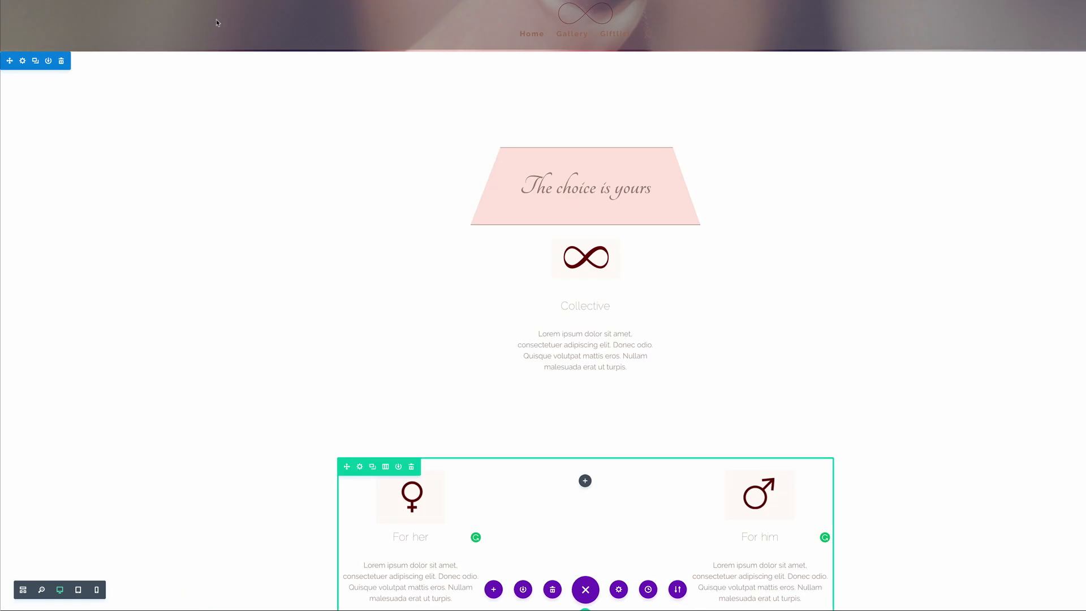
Insert an Image module in the lower row's empty middle column, using the photo of the bride with a bouquet
scroll(521, 318, down, 2)
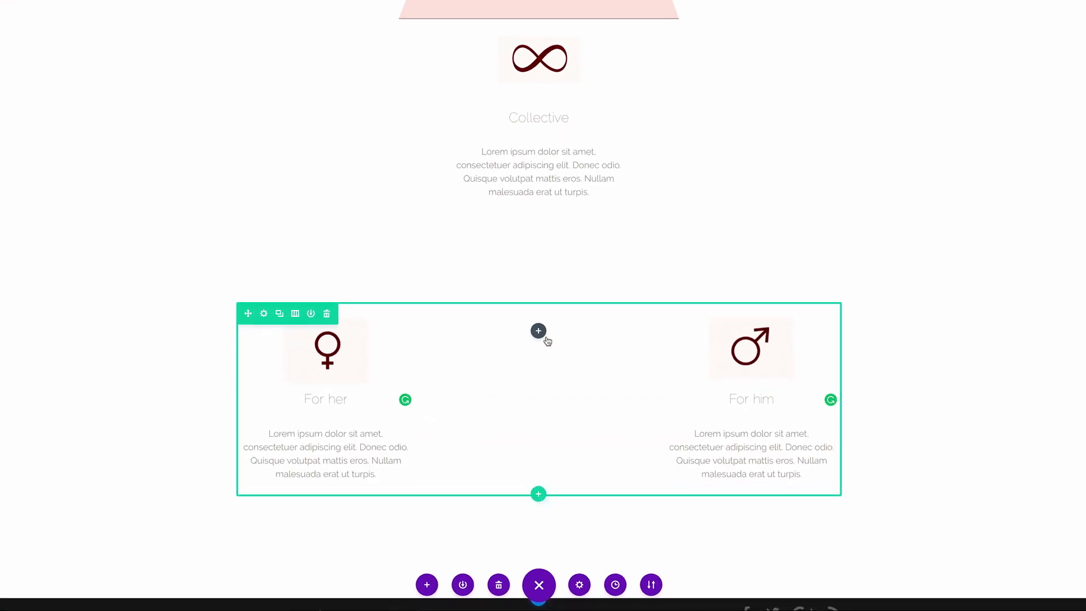
click(585, 381)
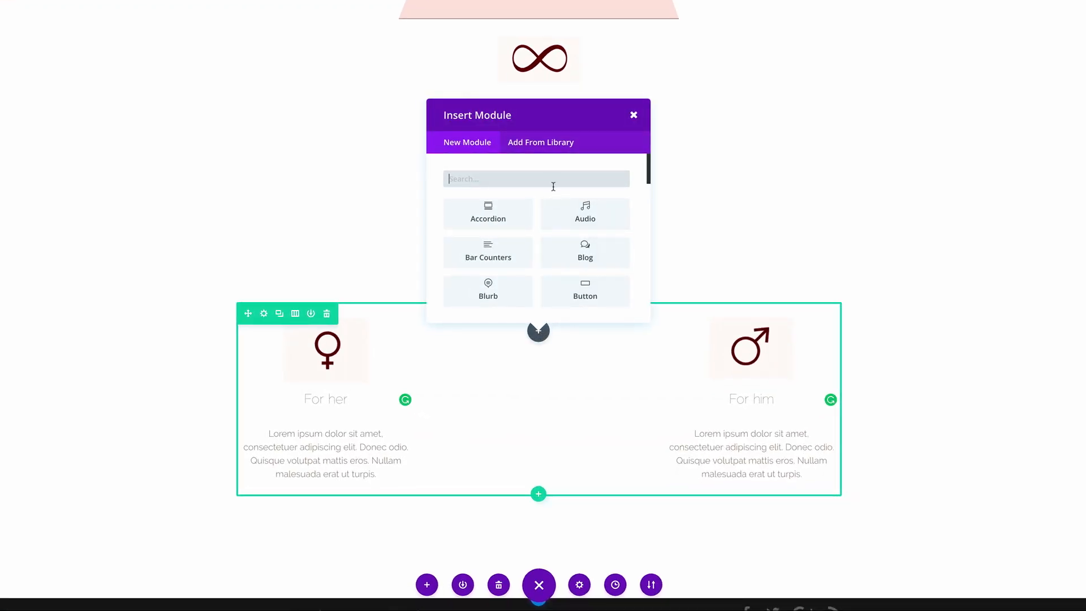
text(image)
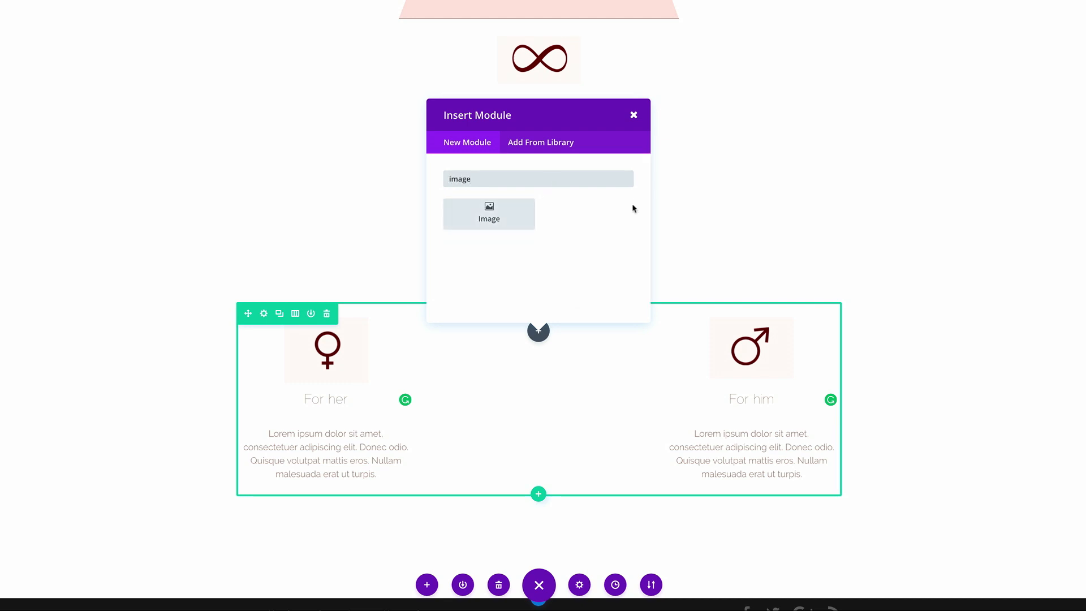
click(489, 214)
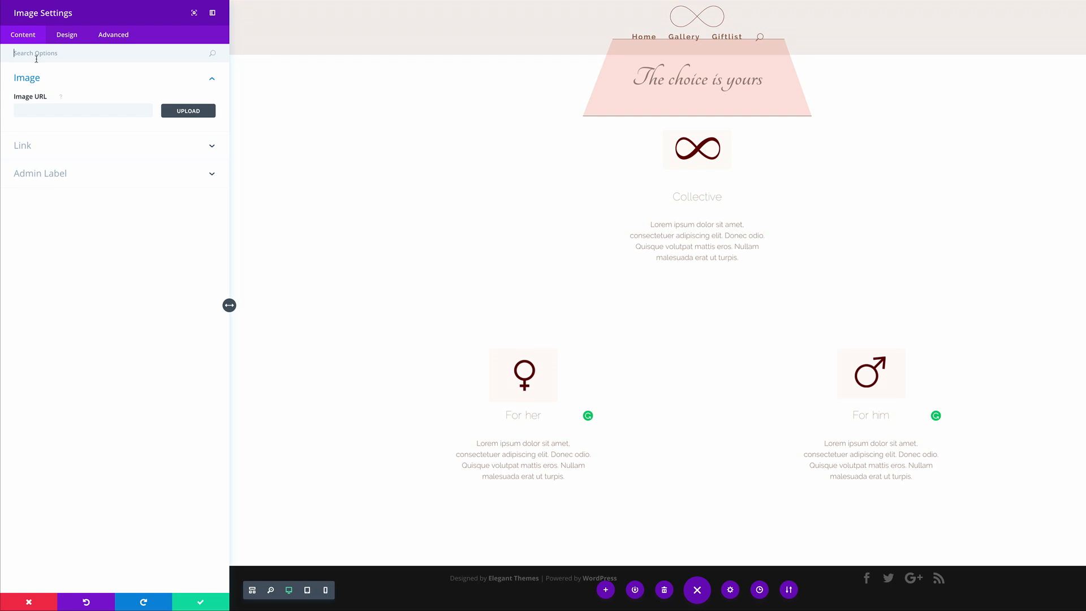
click(178, 112)
click(396, 113)
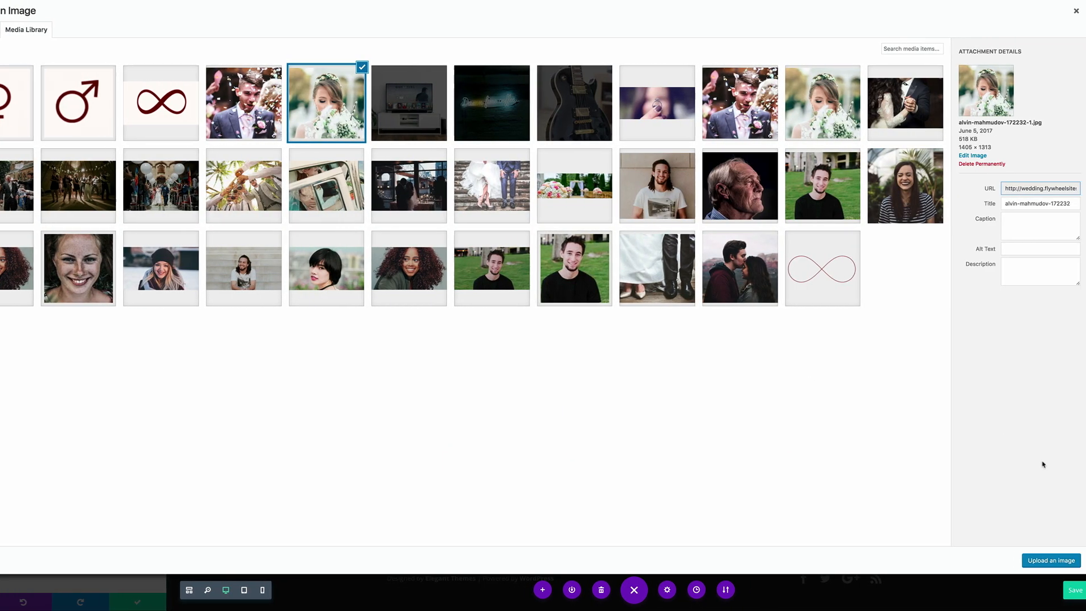
click(1051, 560)
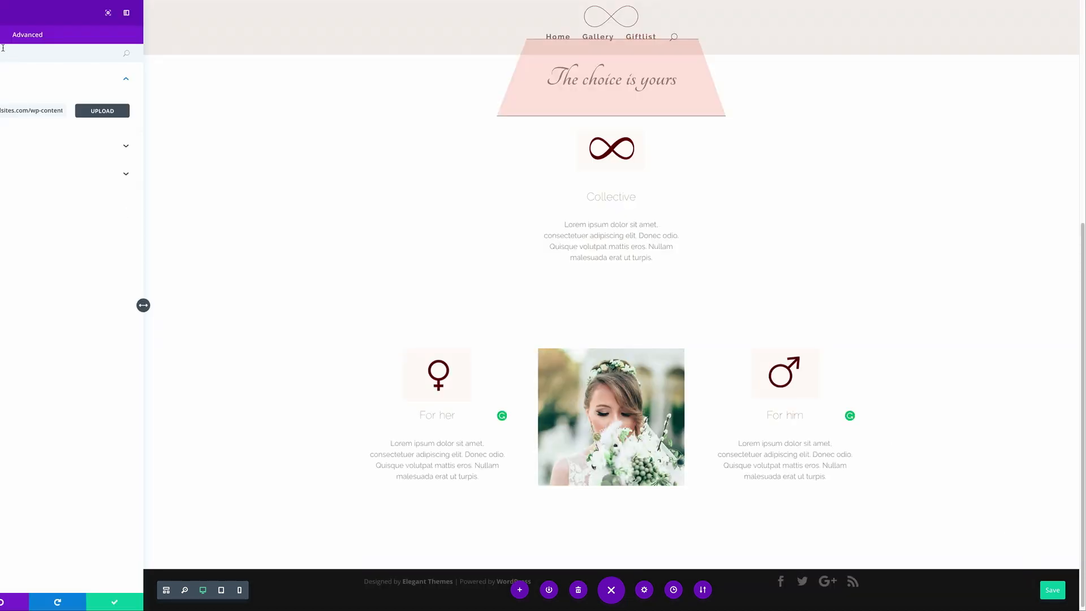
Set the bride image's custom top margin to 5%
click(0, 34)
click(1, 79)
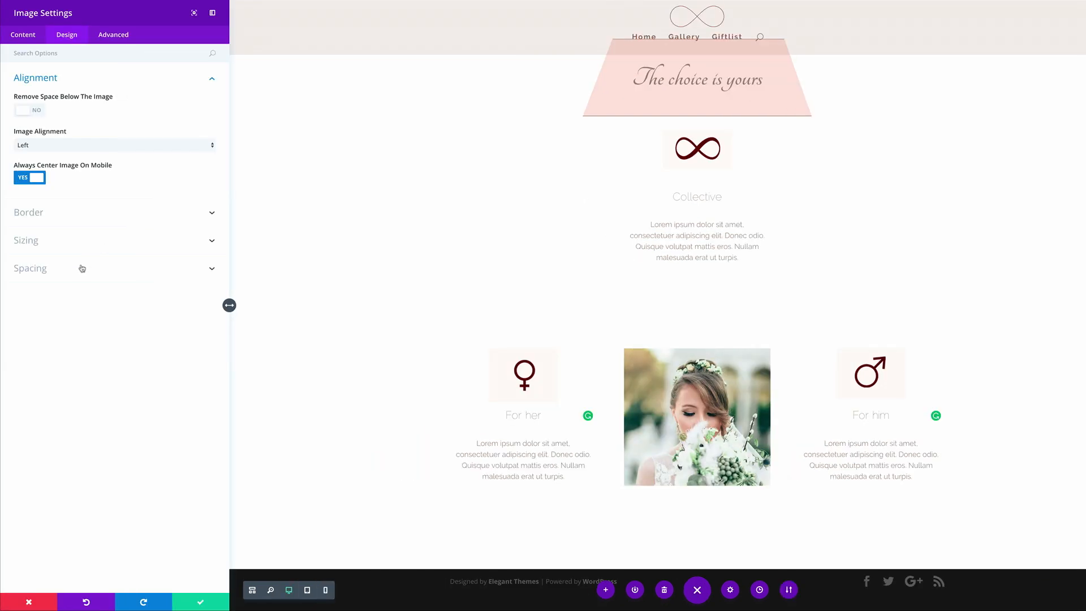
click(0, 267)
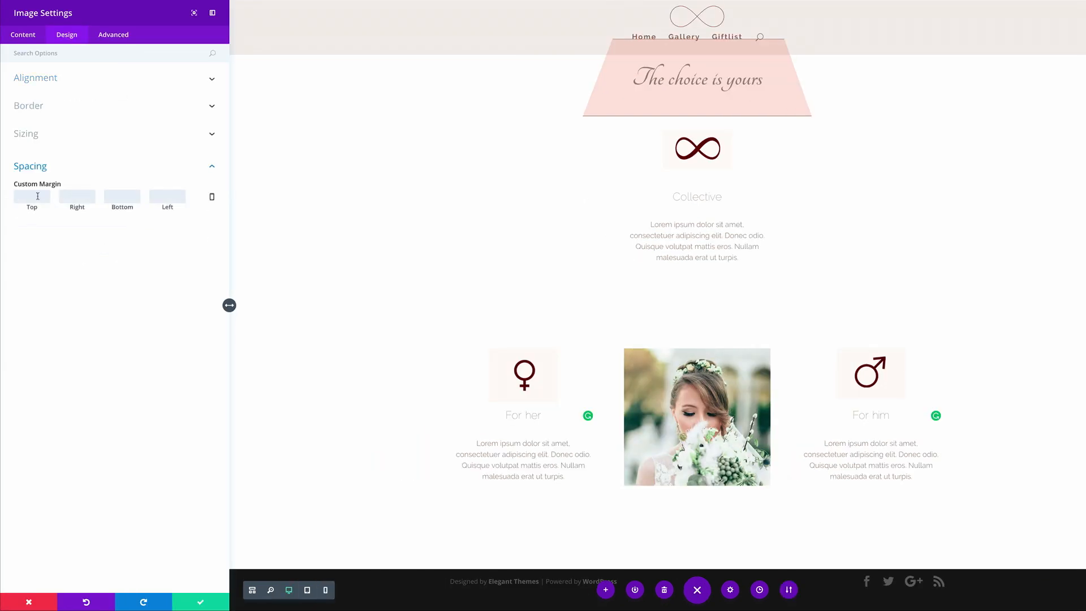
text(5%)
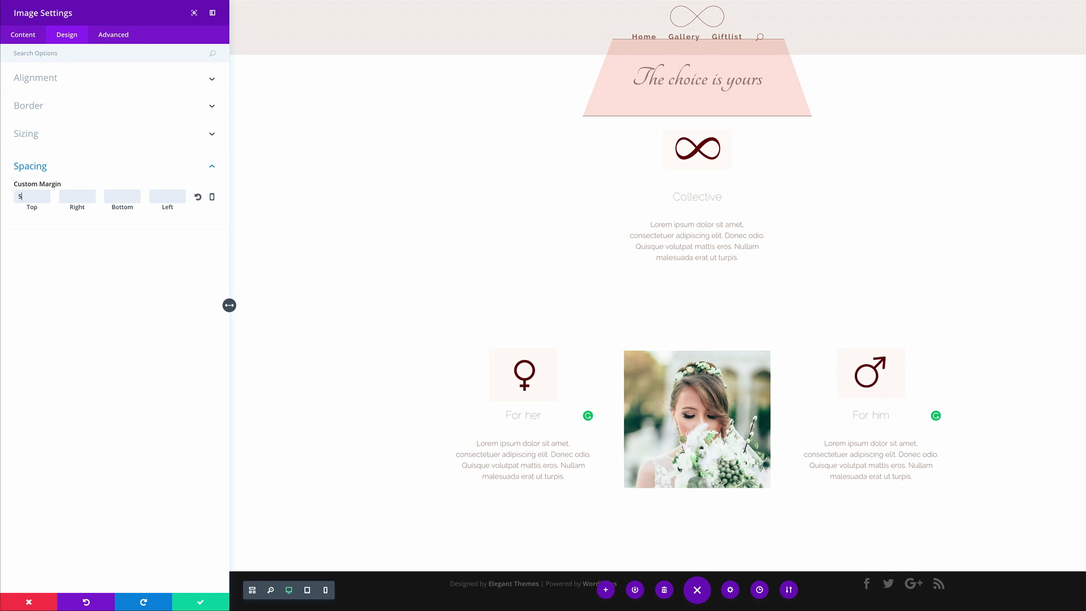
Add main-element CSS to the bride image: 200px height and width, with clip-path and -webkit-clip-path set to circle(48.2% at 50% 50%)
click(123, 37)
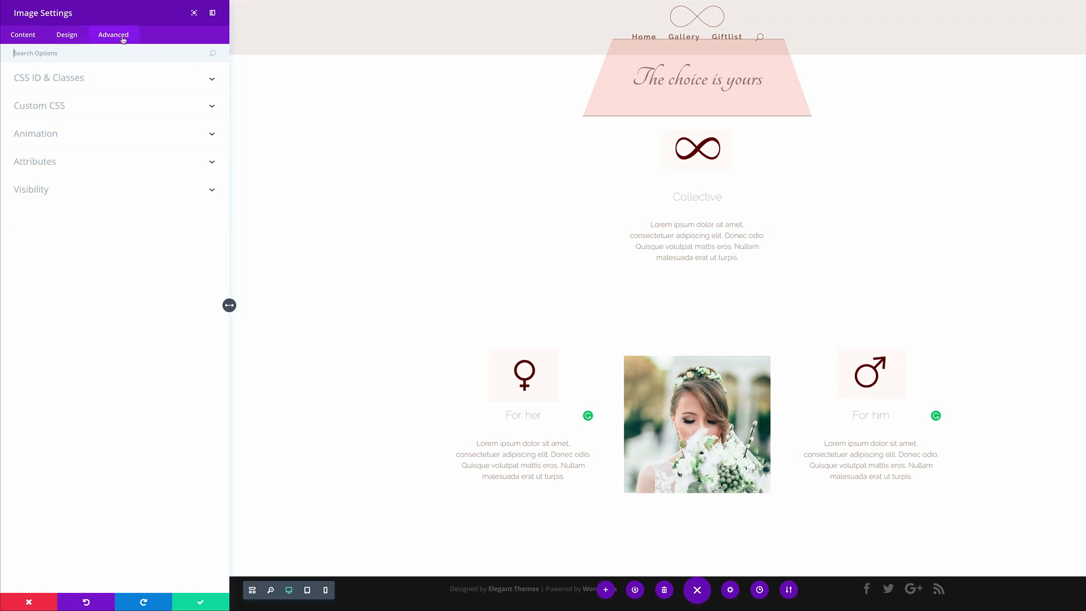
click(64, 107)
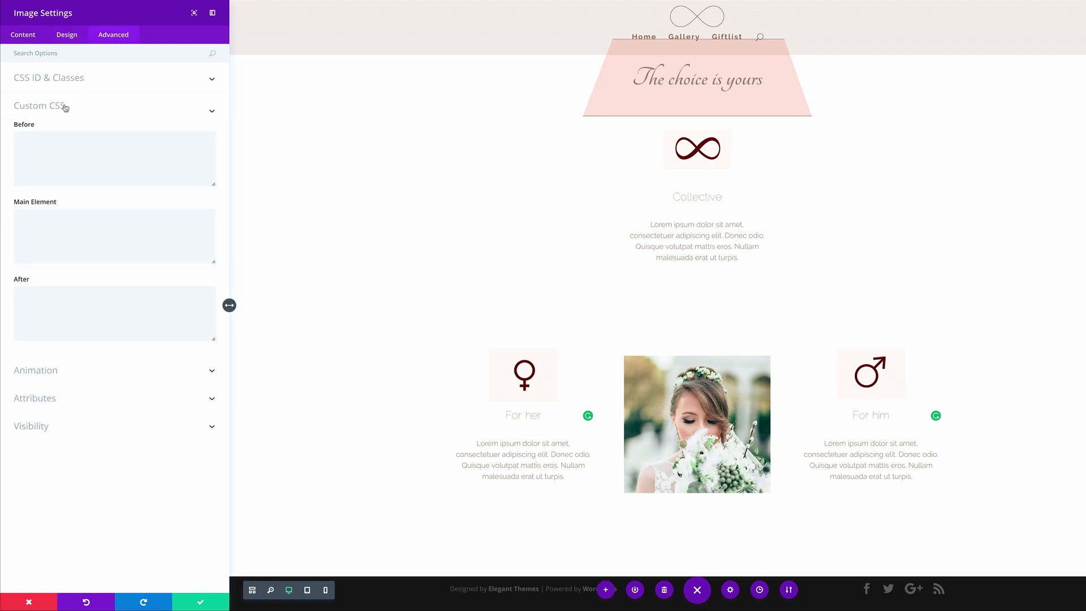
click(79, 224)
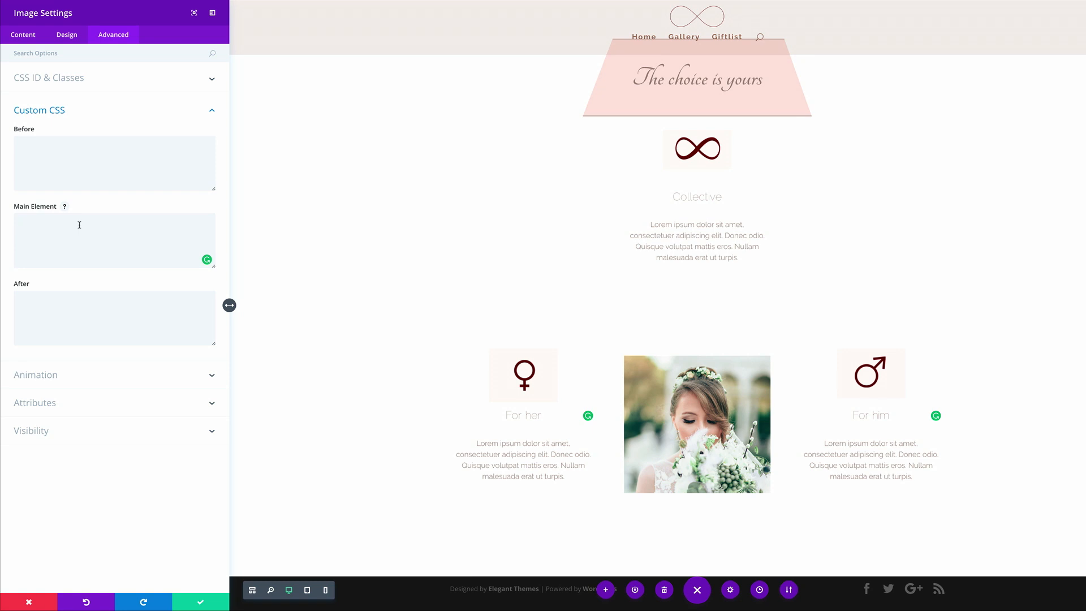
text(height: 200px; width: 200px; -webkit-clip-path: circle(48.2% at 50% 50%); clip-path: circle(48.2% at 50% 50%);)
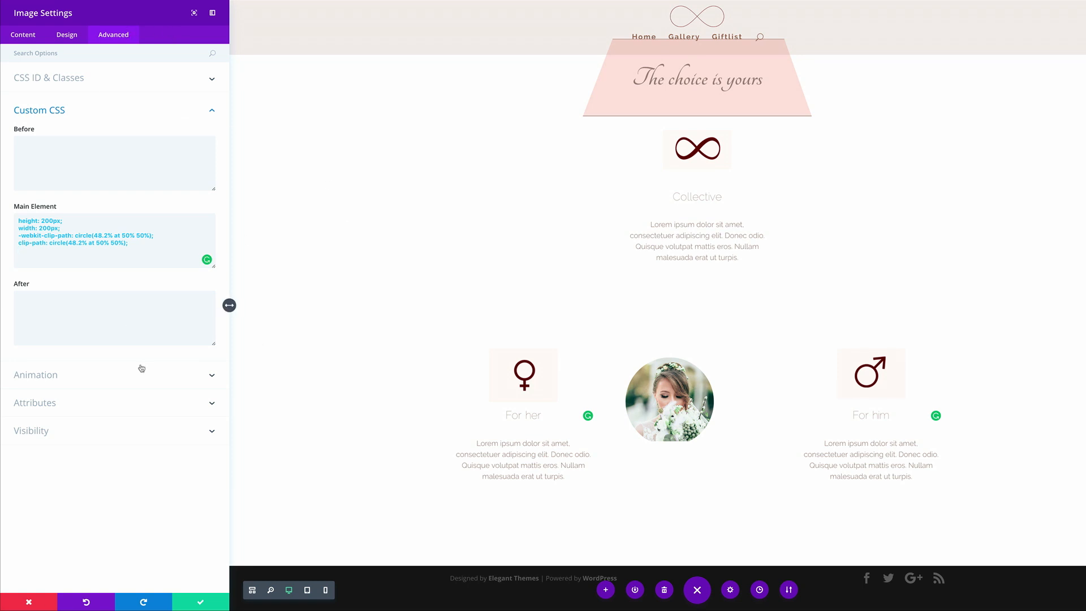
Disable the bride image on phone and tablet and save its settings
click(83, 433)
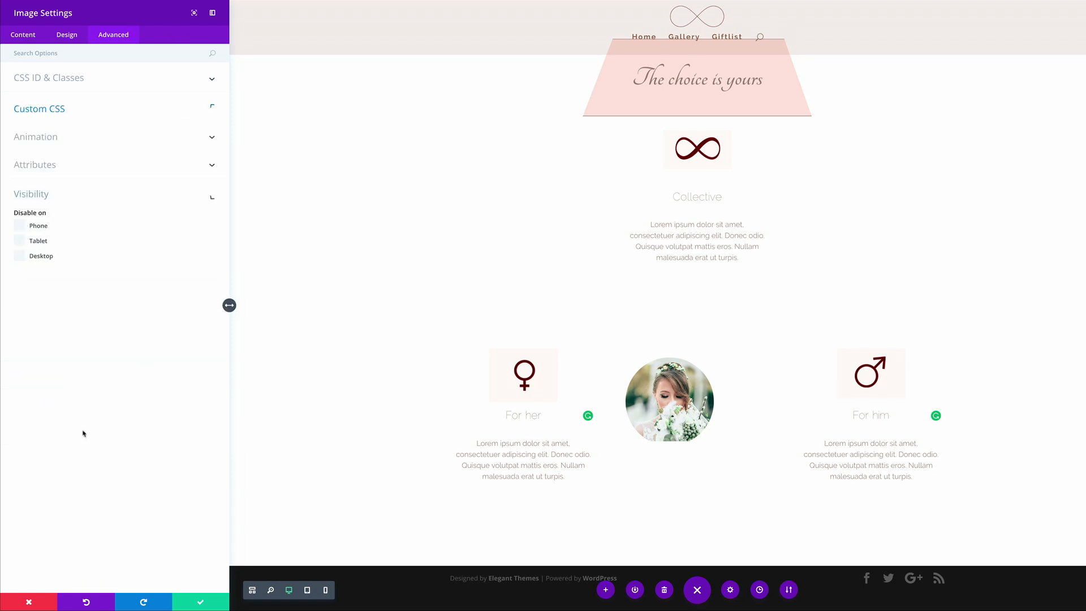
click(22, 225)
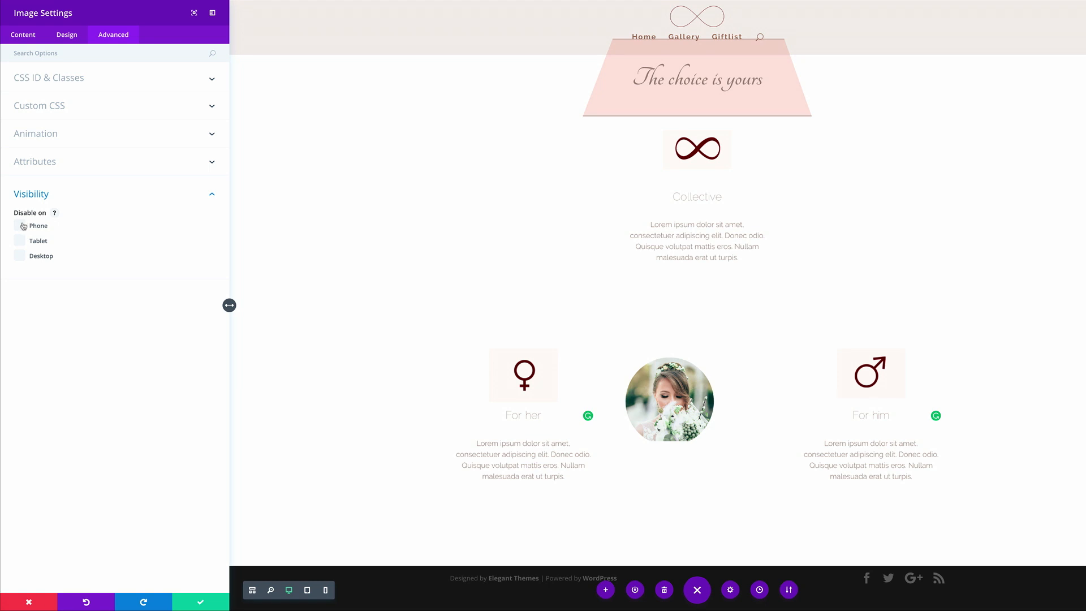
click(20, 240)
click(200, 602)
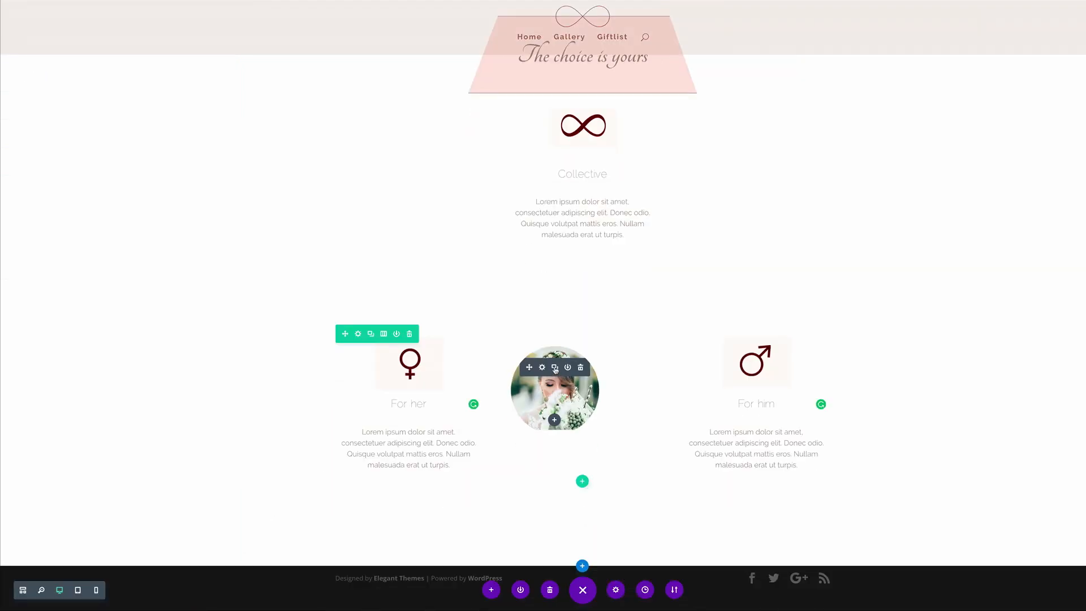
Duplicate the circular bride image and replace the copy's picture with the photo of the groom under confetti
click(555, 368)
scroll(555, 370, down, 1)
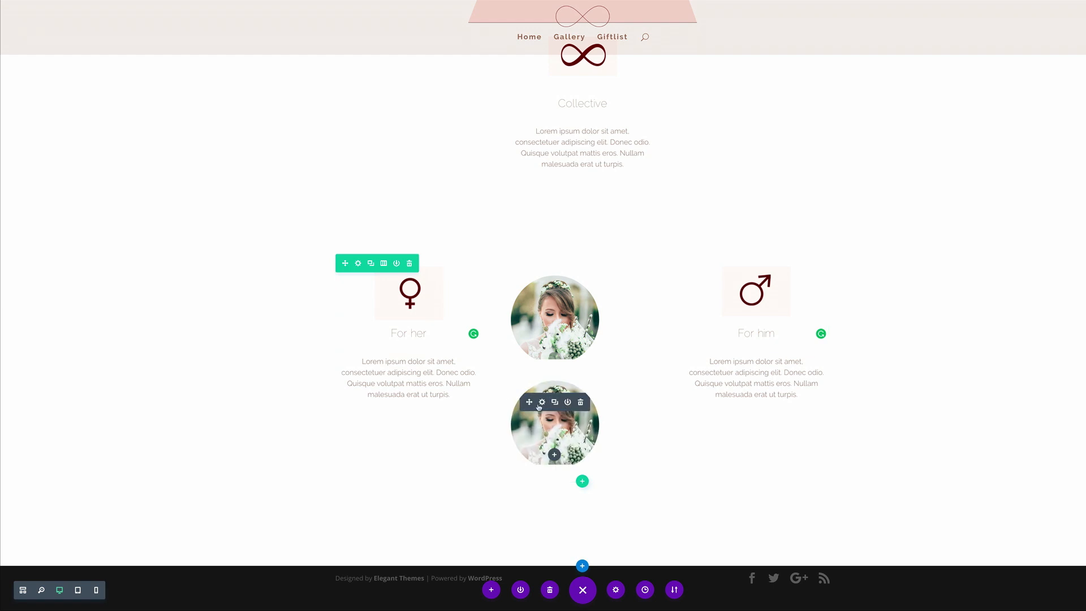
click(542, 403)
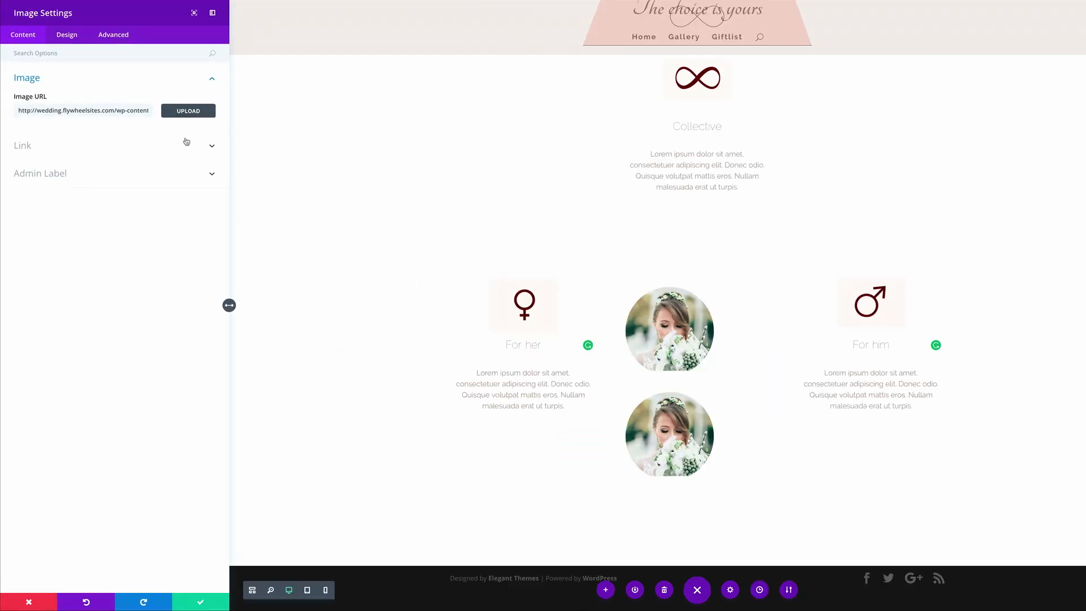
click(189, 112)
click(316, 108)
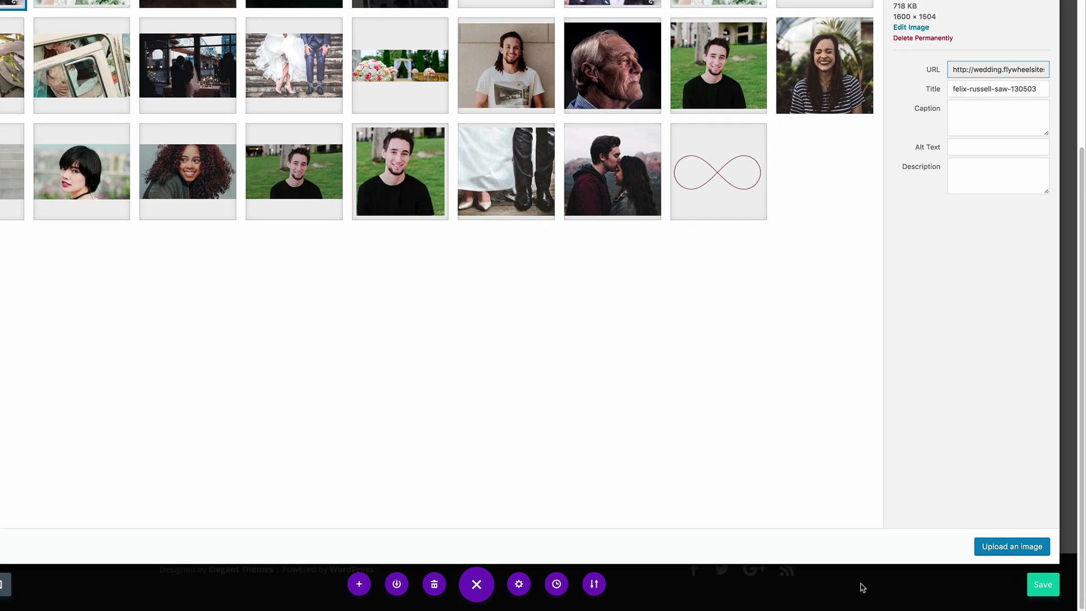
click(1009, 548)
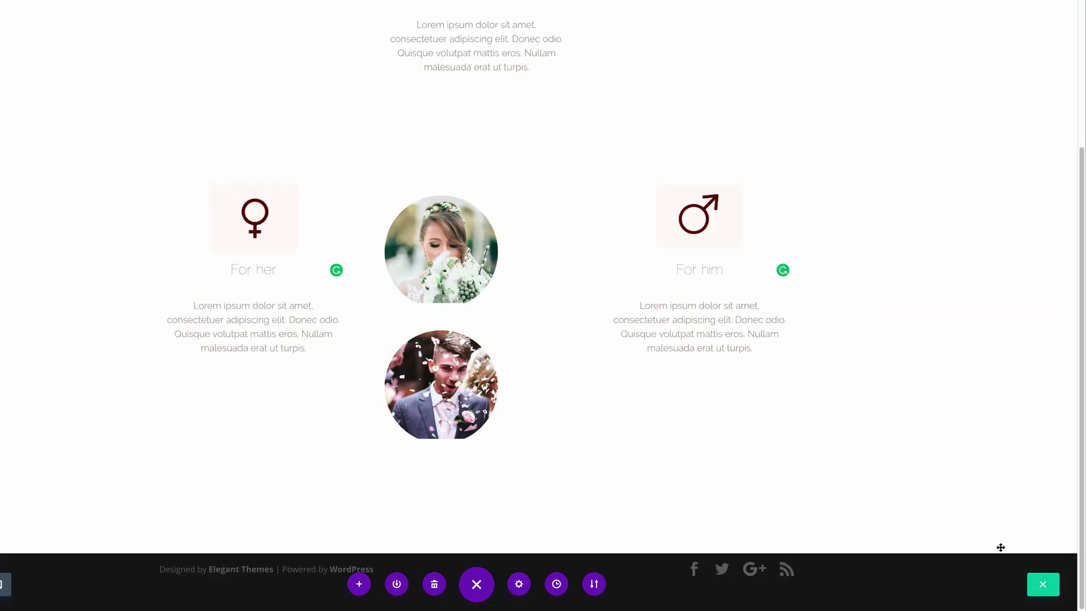
Set the groom image's alignment to Right
click(77, 35)
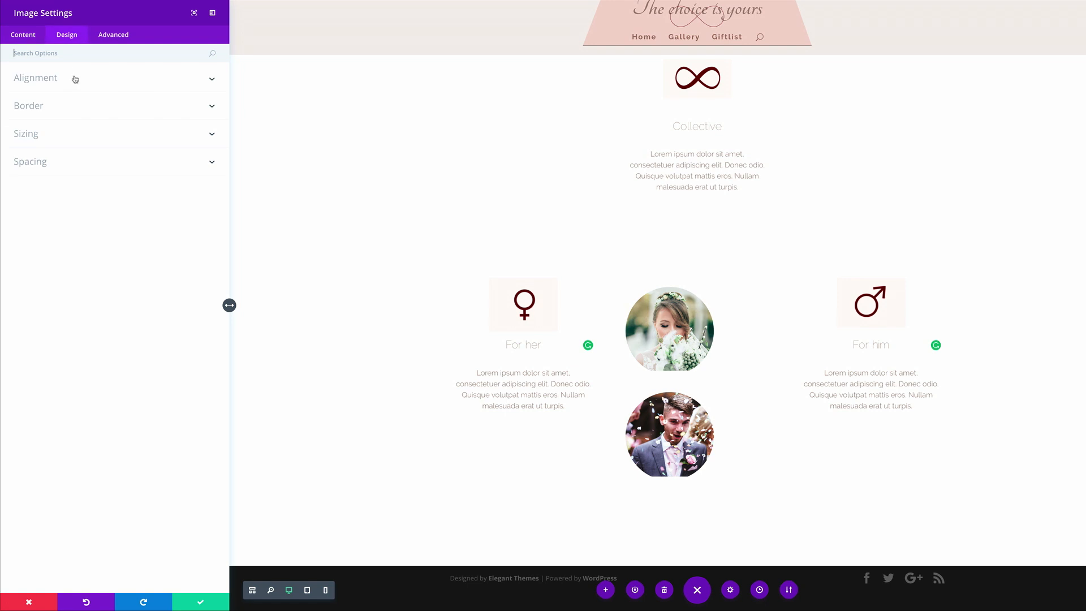
click(74, 79)
click(60, 147)
click(51, 162)
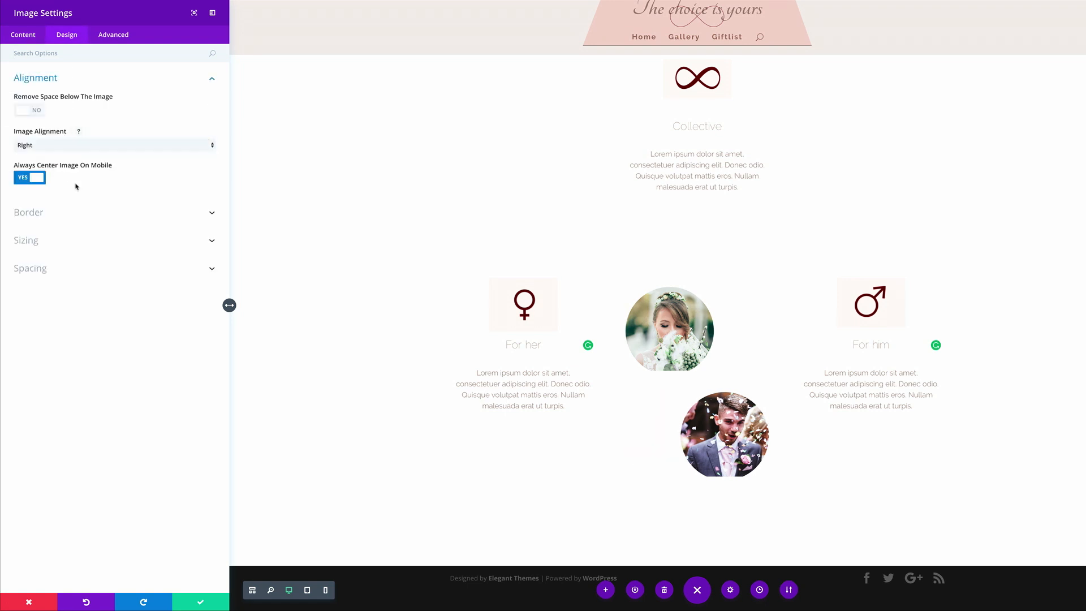
Set the groom image's custom top margin to -230 and save the image settings
click(30, 268)
click(47, 195)
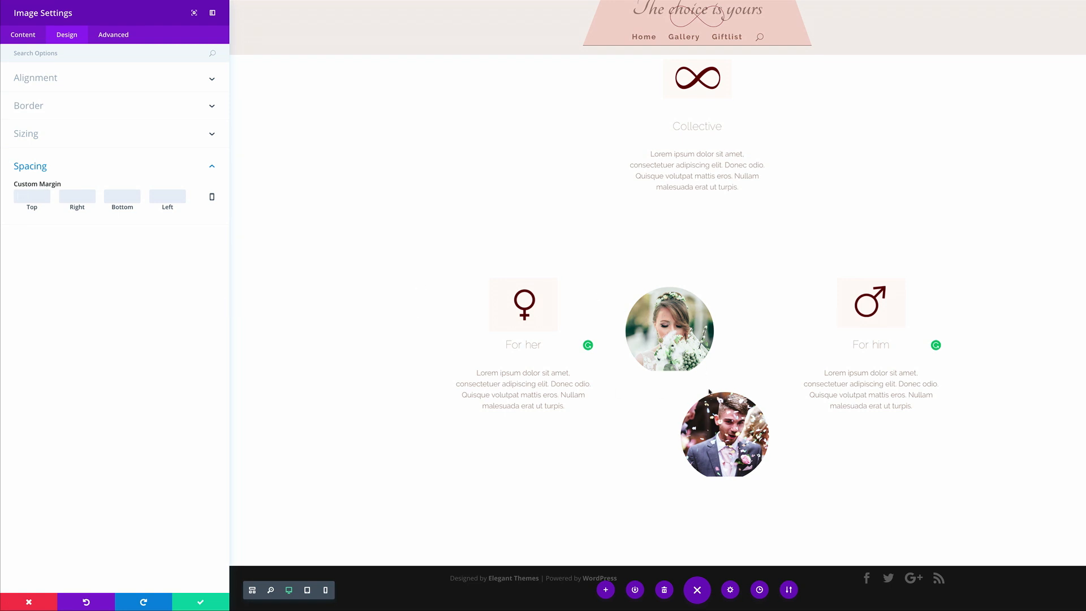
click(38, 196)
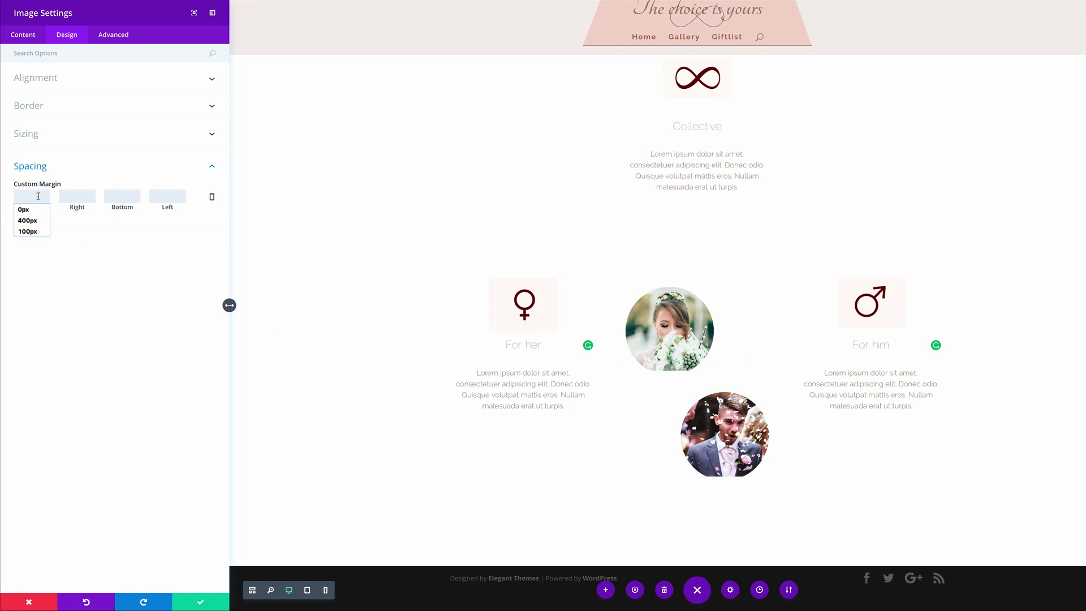
text(-230)
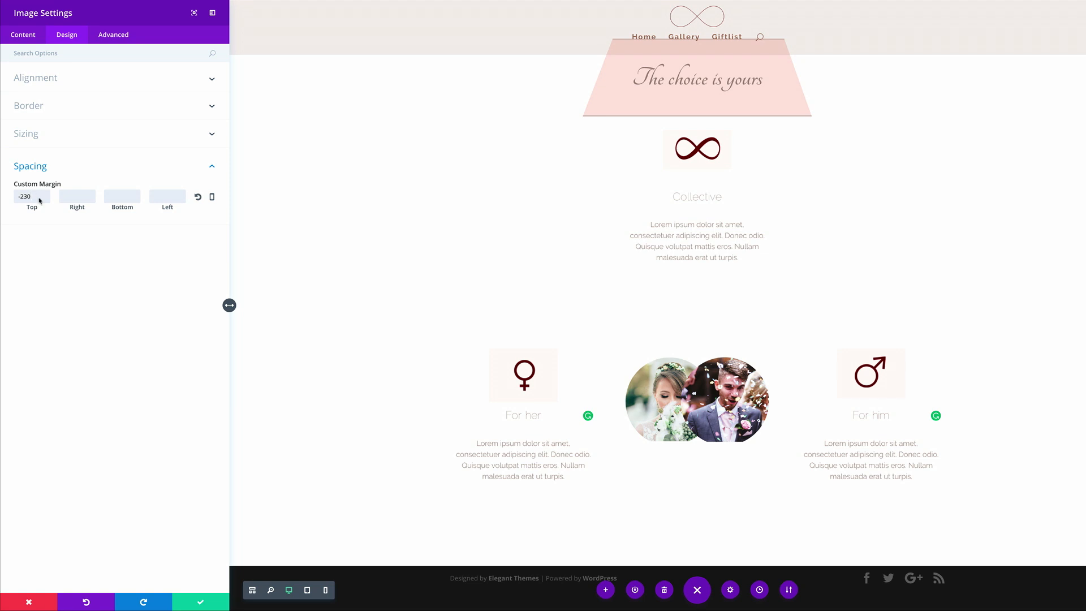
click(202, 602)
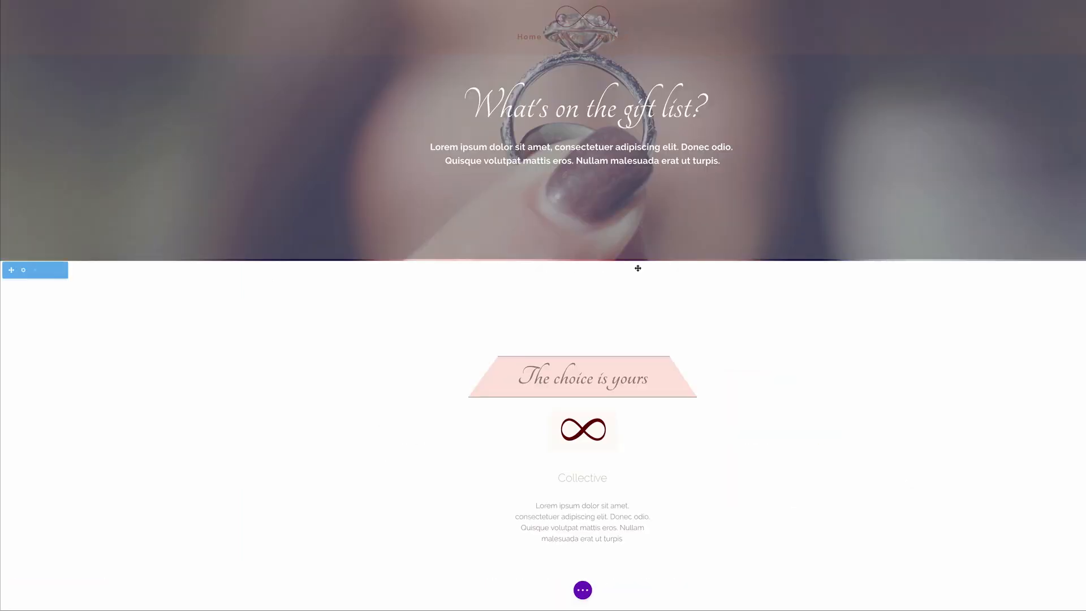
Set the background color of the "The choice is yours" section to #fffaf6 and save the section settings
scroll(650, 288, down, 3)
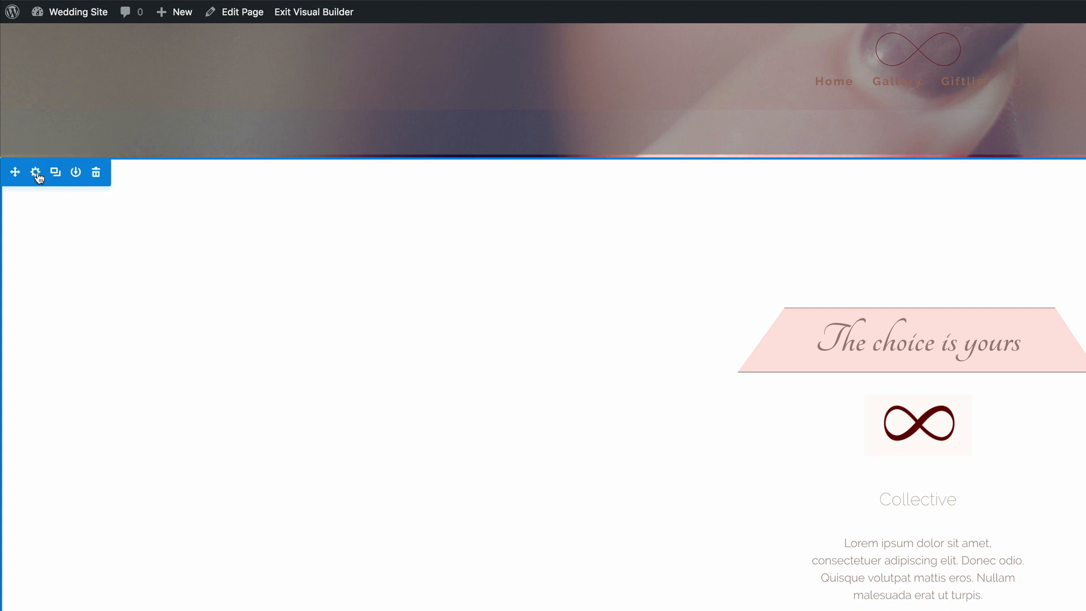
click(36, 172)
click(63, 149)
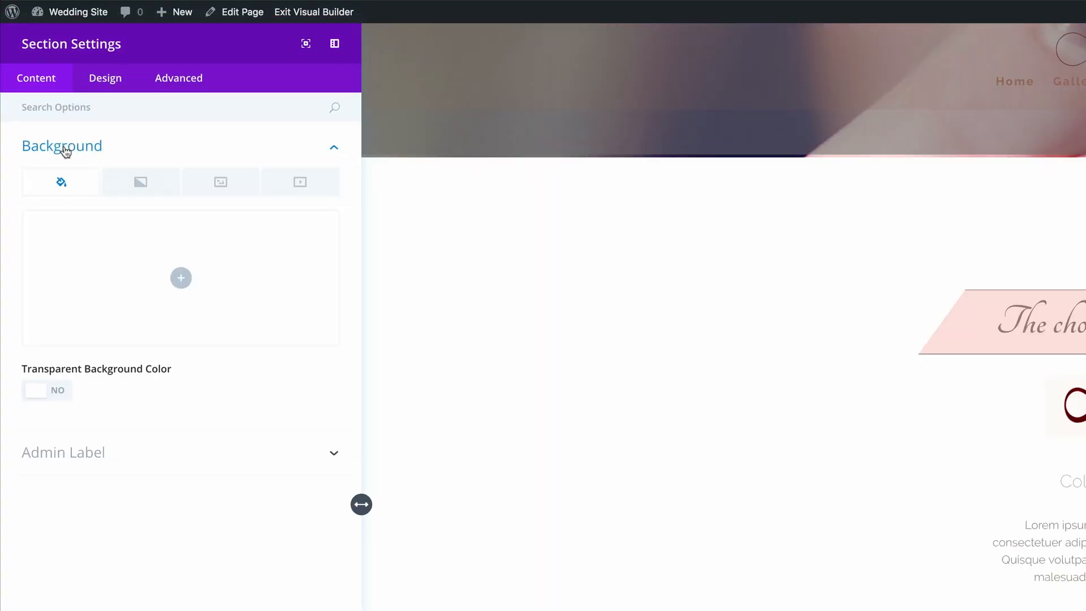
click(182, 277)
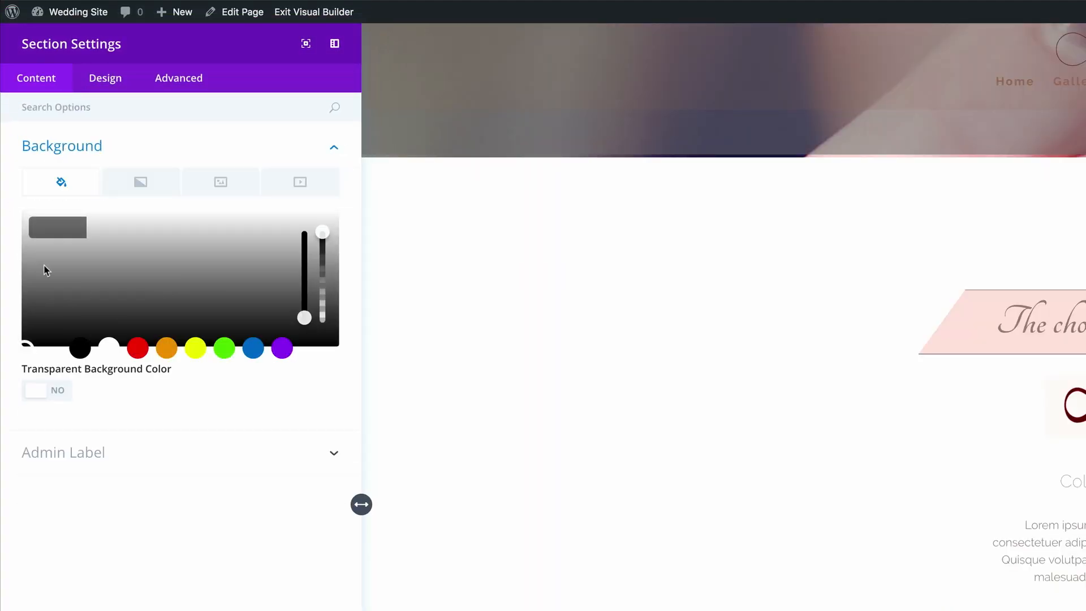
click(55, 228)
text(#fffaf6)
scroll(585, 447, down, 3)
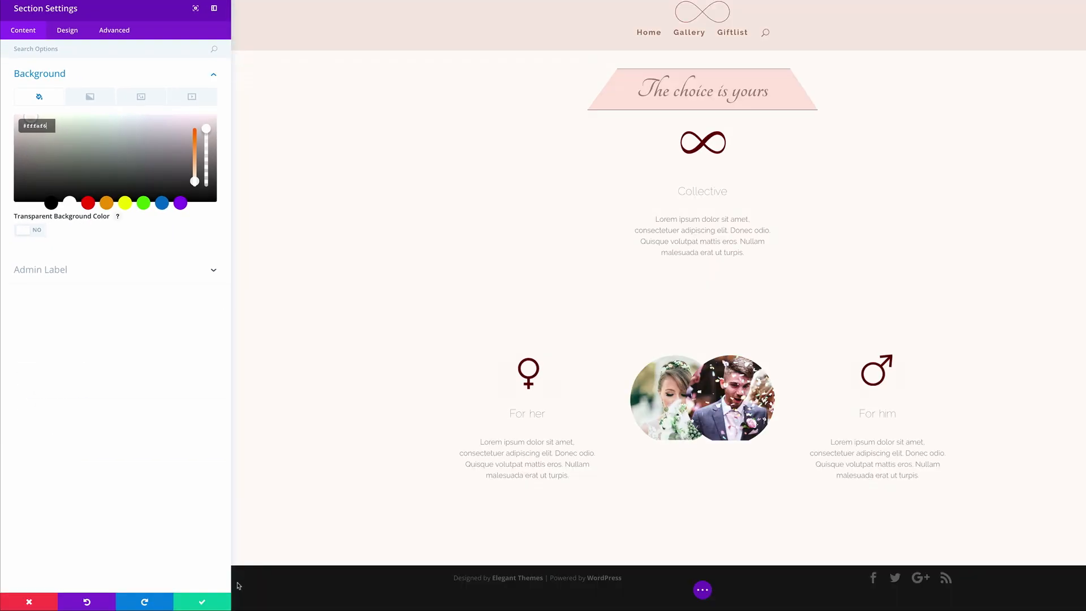
click(202, 602)
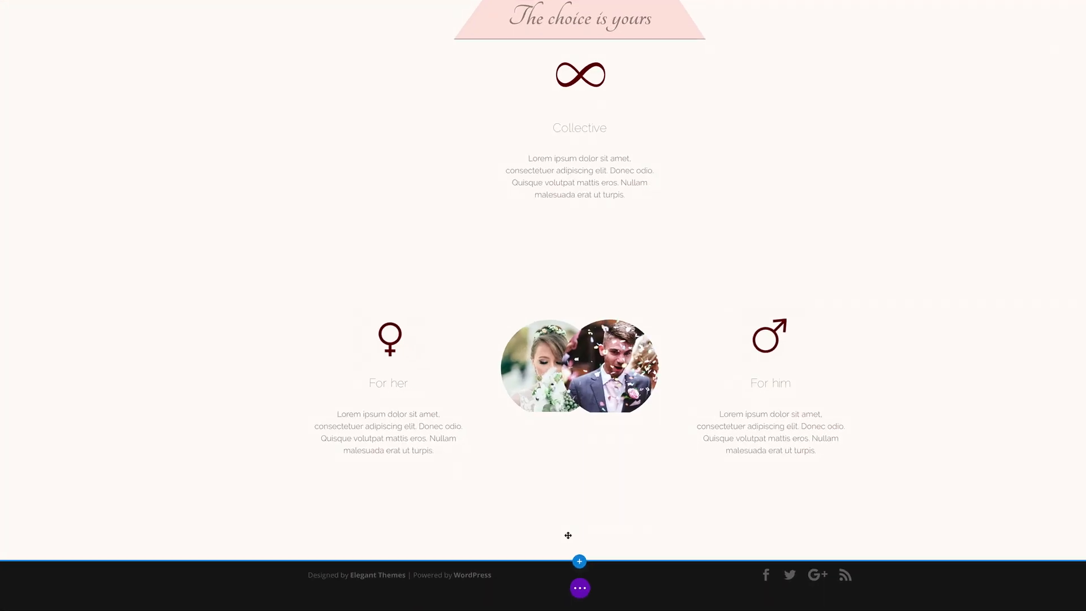
Add a regular section with a single-column row below the gift-choice section, without inserting a module
click(579, 561)
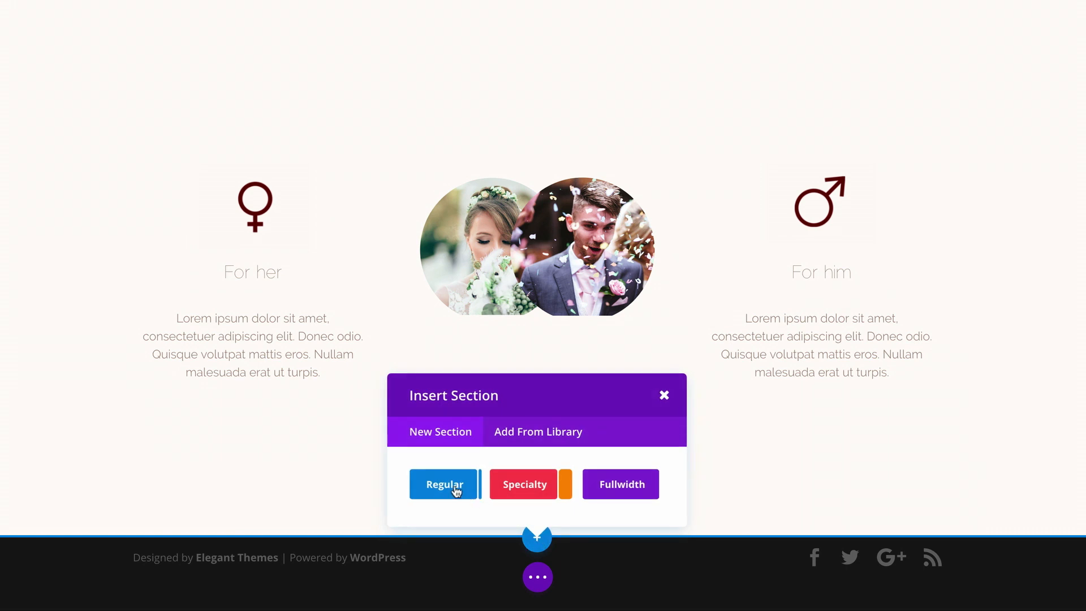
click(453, 490)
click(468, 431)
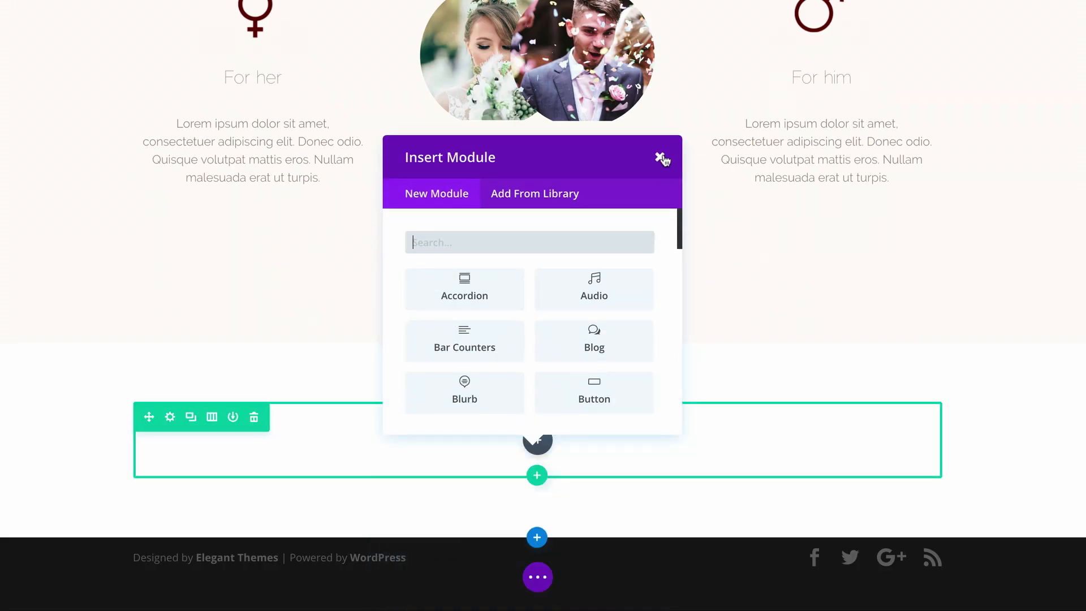
click(660, 156)
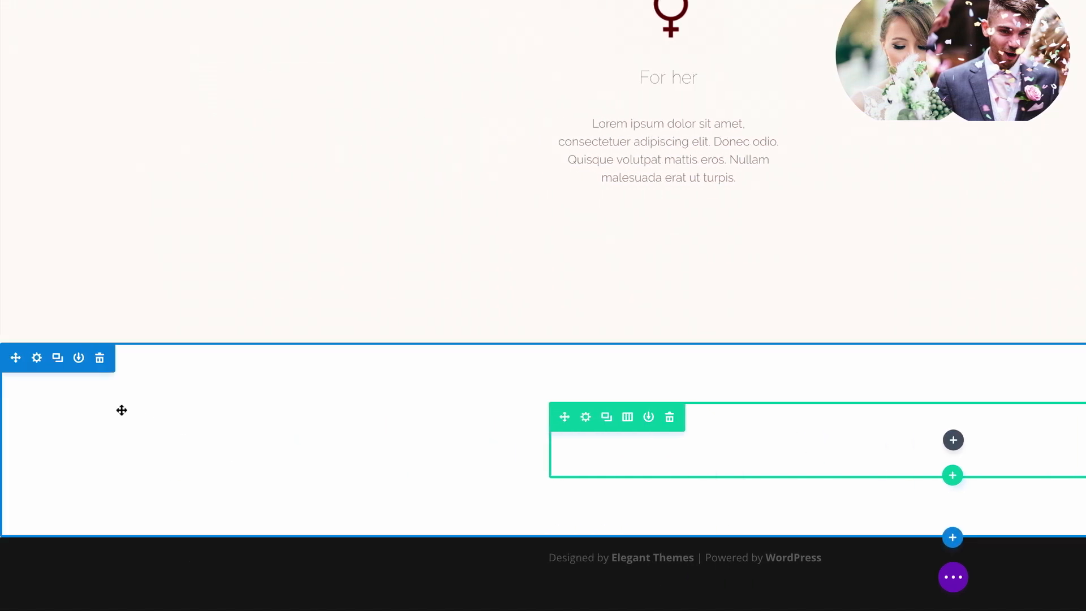
Set the new bottom section's background color to #fae4de and save the section settings
click(37, 359)
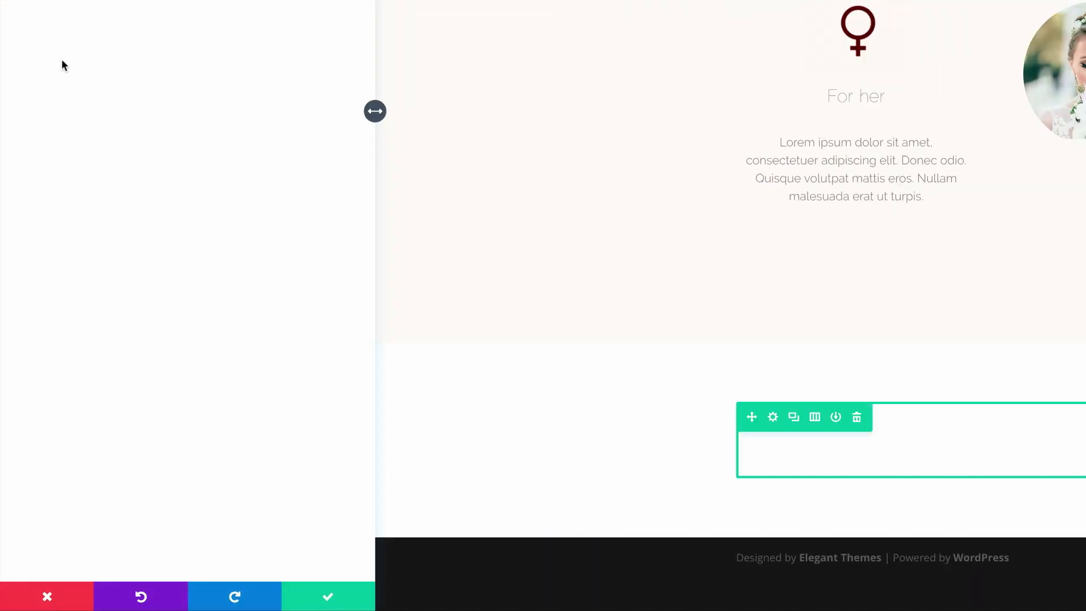
click(56, 77)
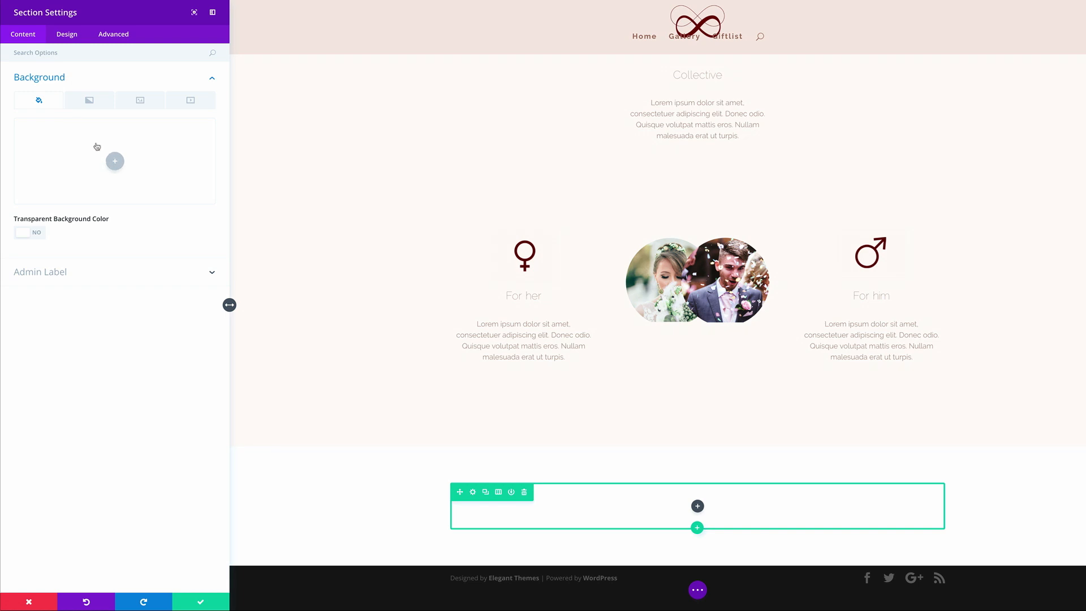
click(115, 164)
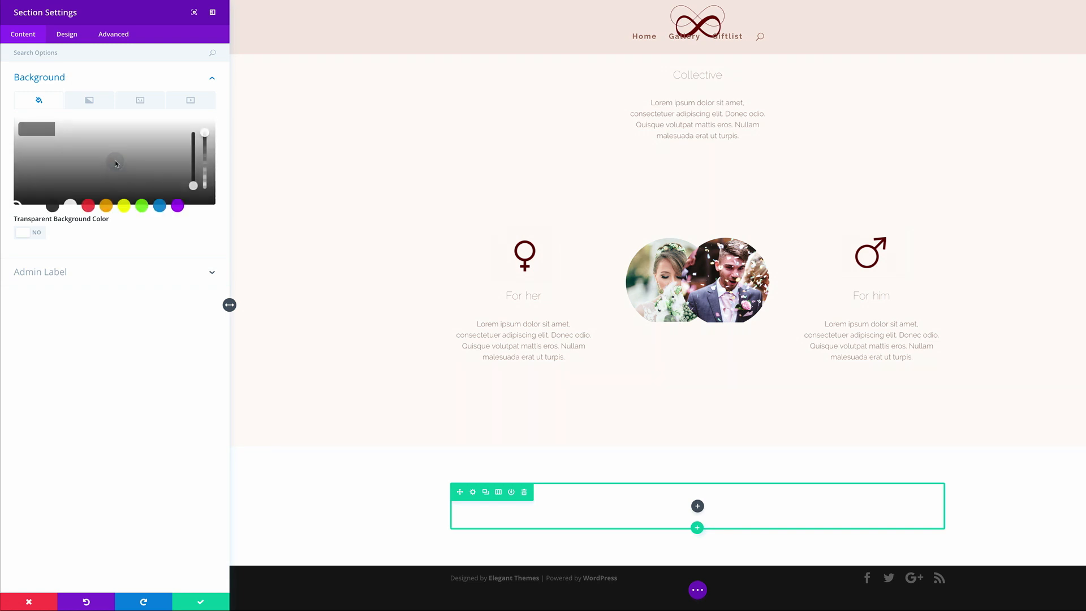
click(42, 129)
text(#fae4de)
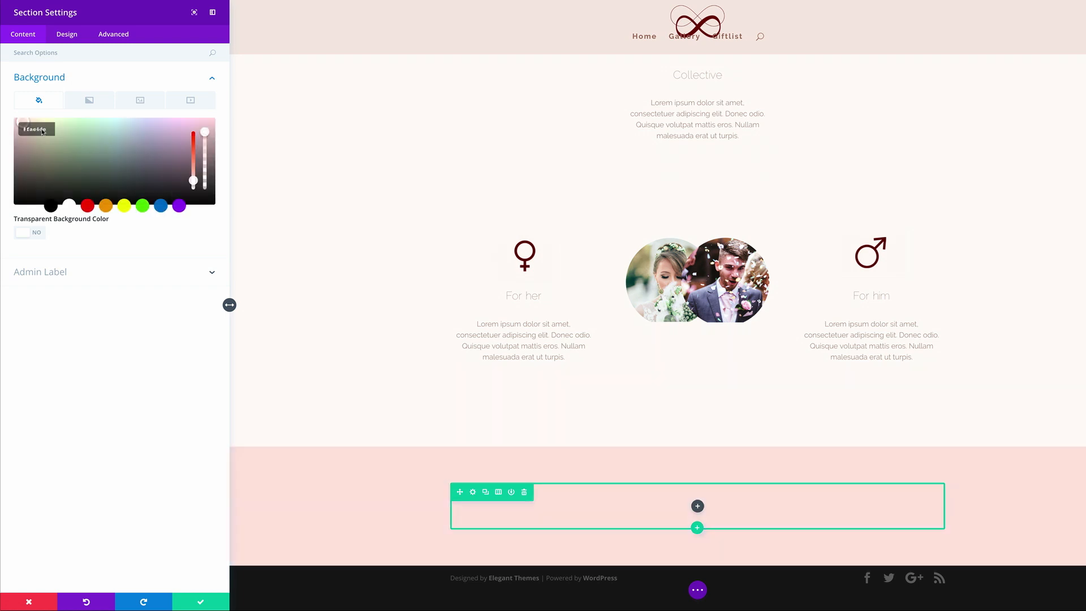
click(203, 601)
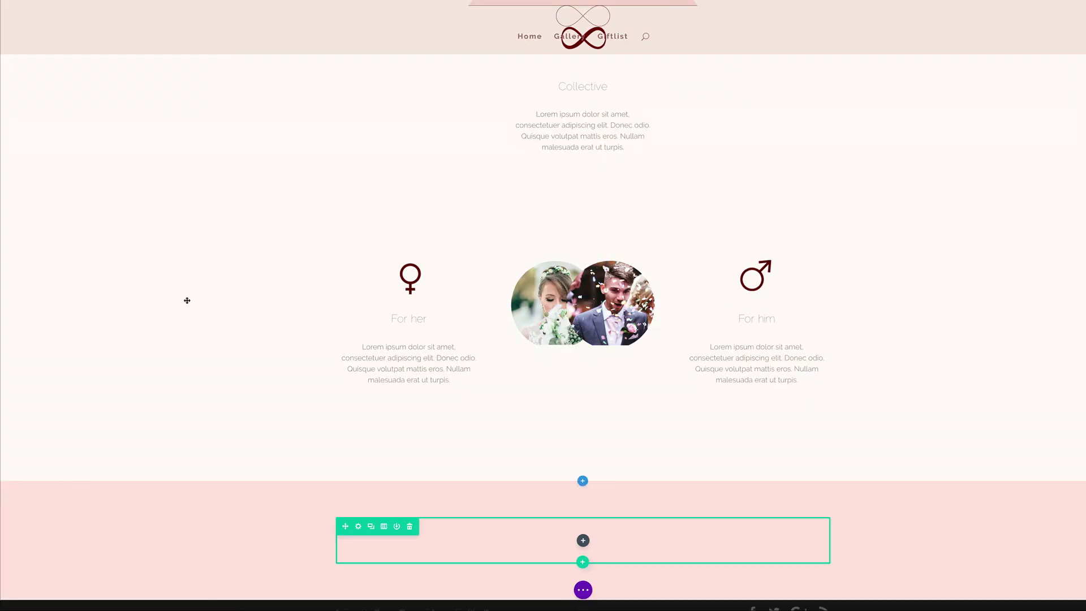
scroll(875, 483, up, 5)
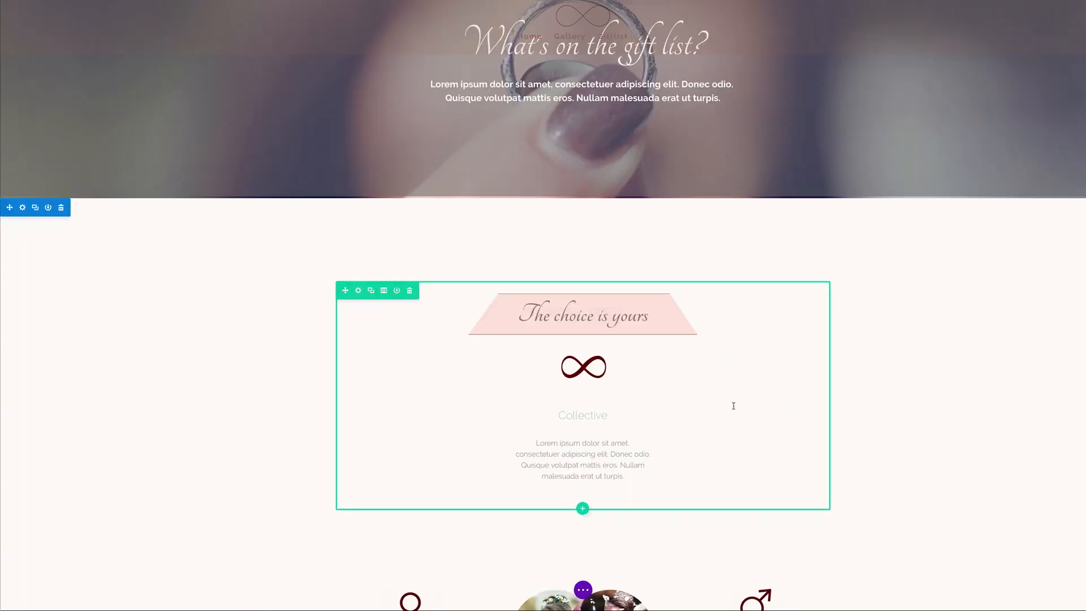
click(583, 297)
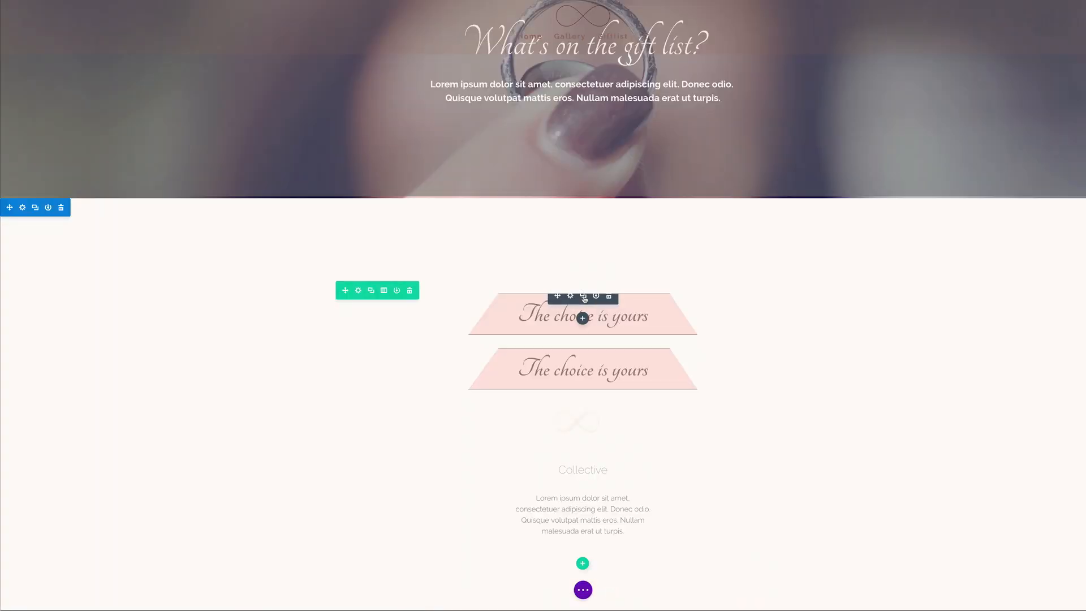
scroll(803, 344, down, 4)
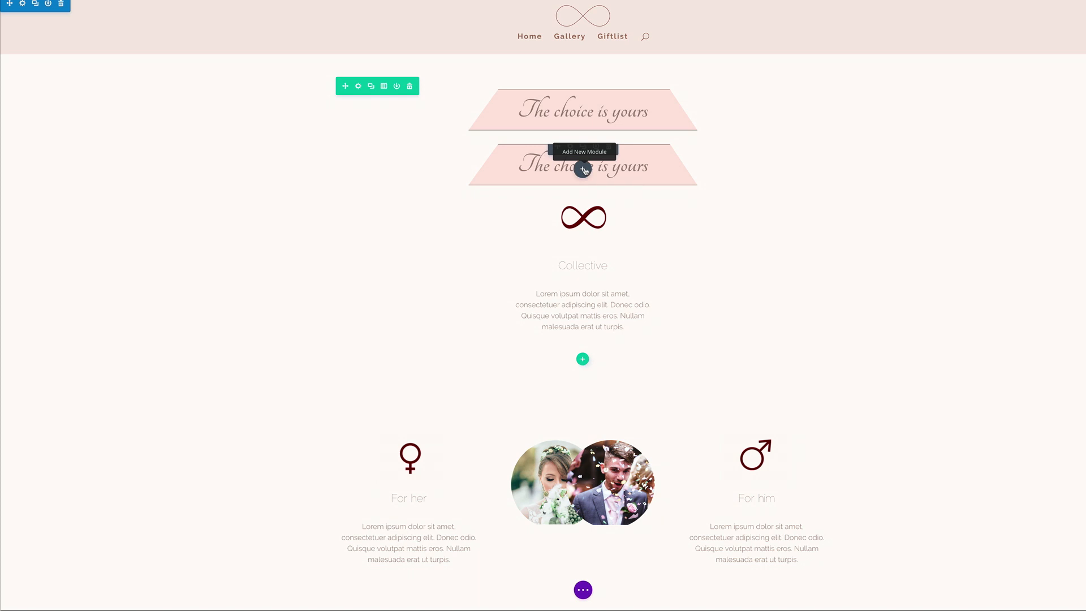
key(ctrl+z)
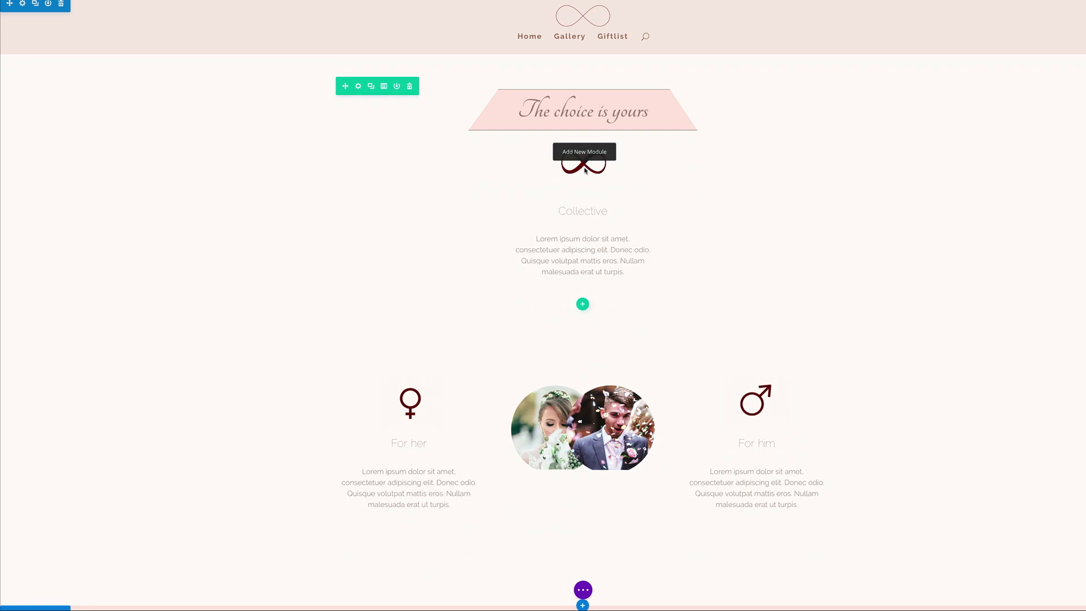
scroll(734, 308, down, 3)
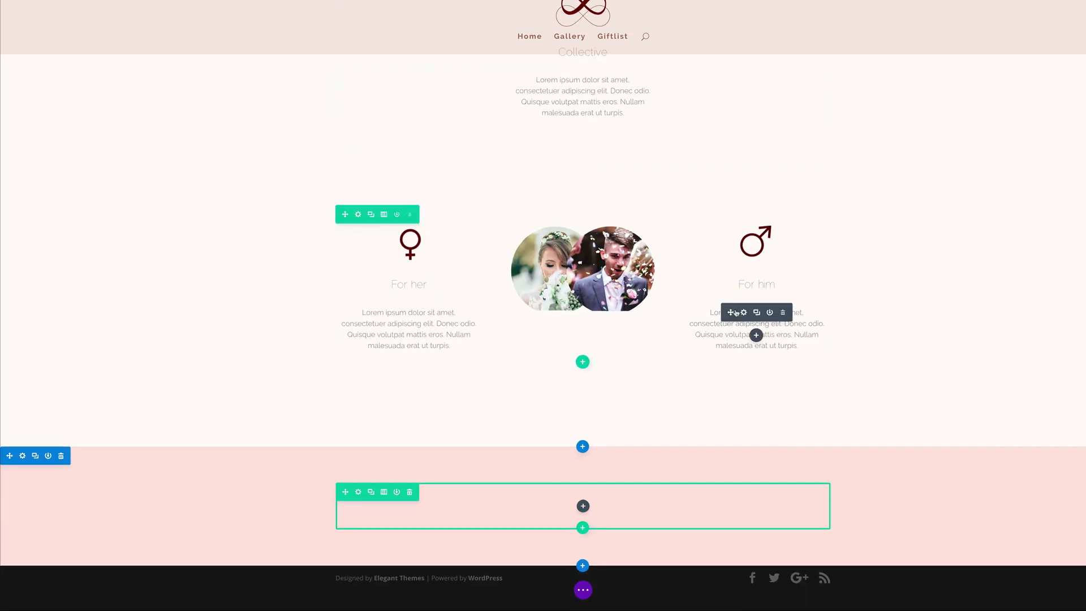
Paste the "The choice is yours" heading into the pink section's row and set its main-element CSS background to #fffaf6
click(583, 507)
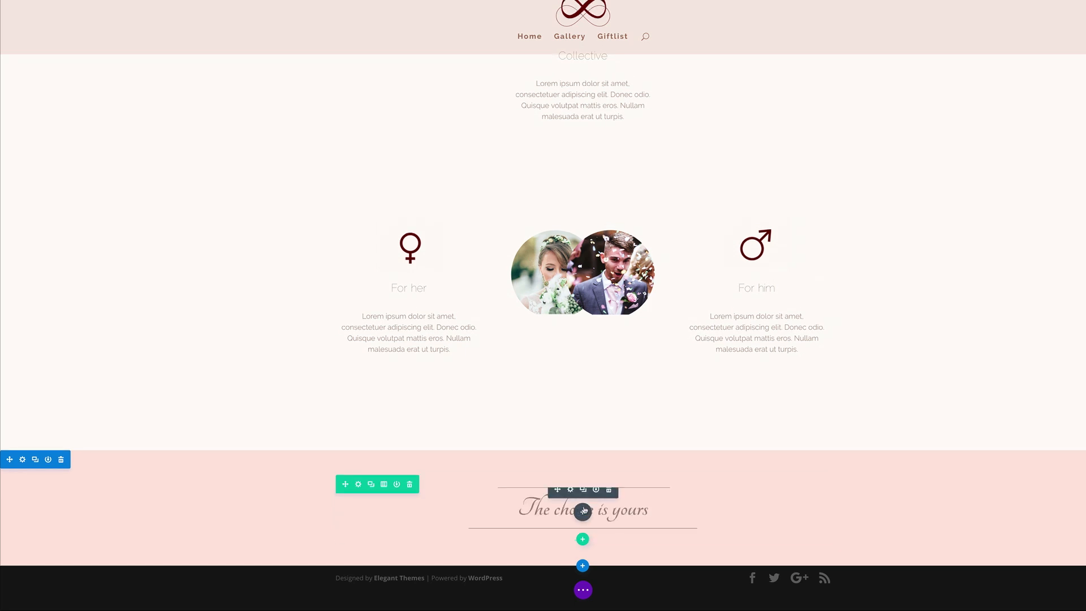
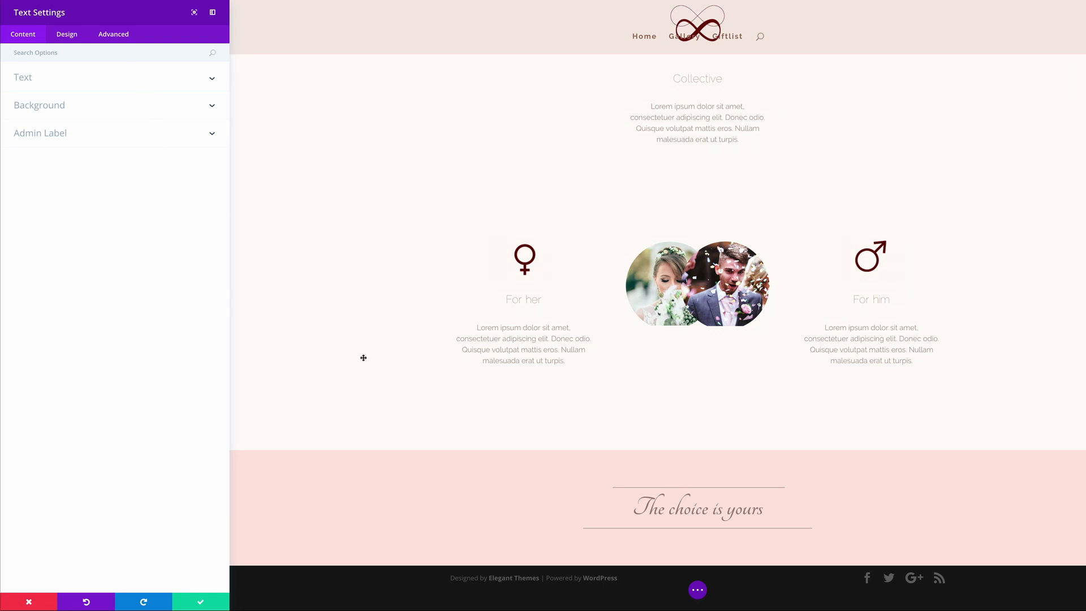
click(110, 35)
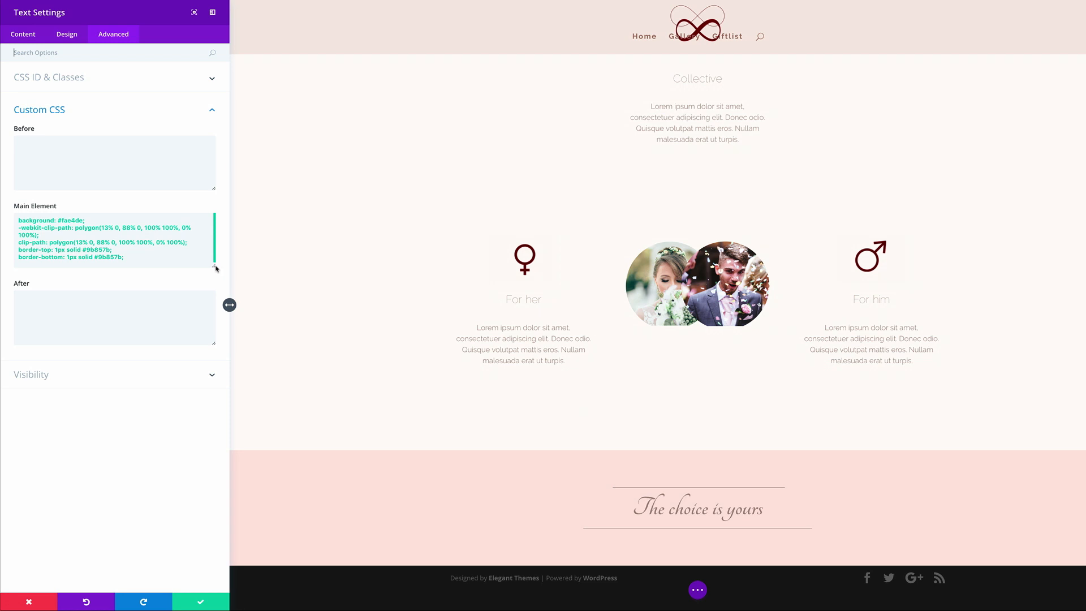
drag(215, 268, 225, 327)
double_click(97, 243)
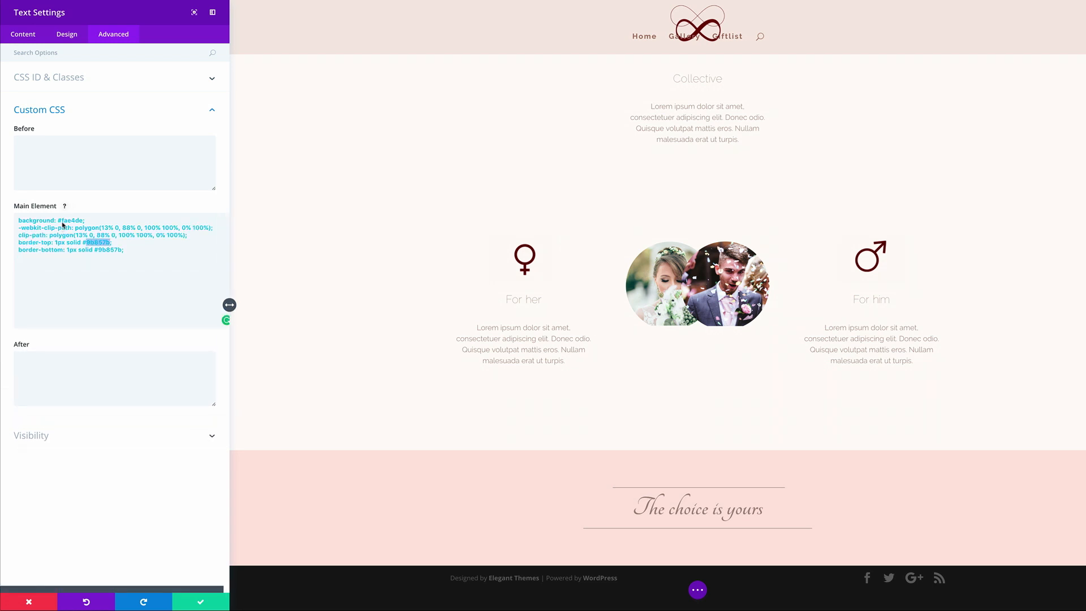
drag(63, 221, 81, 223)
text(#fffaf6)
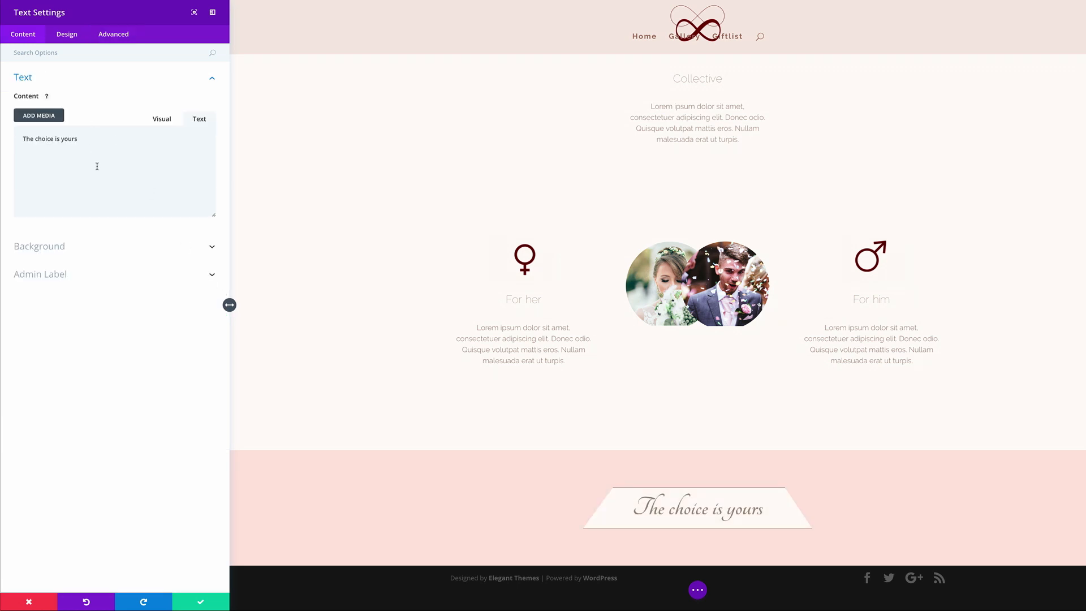
Change the pasted heading's text to "Wishlist" and save the text settings
drag(85, 136, 20, 134)
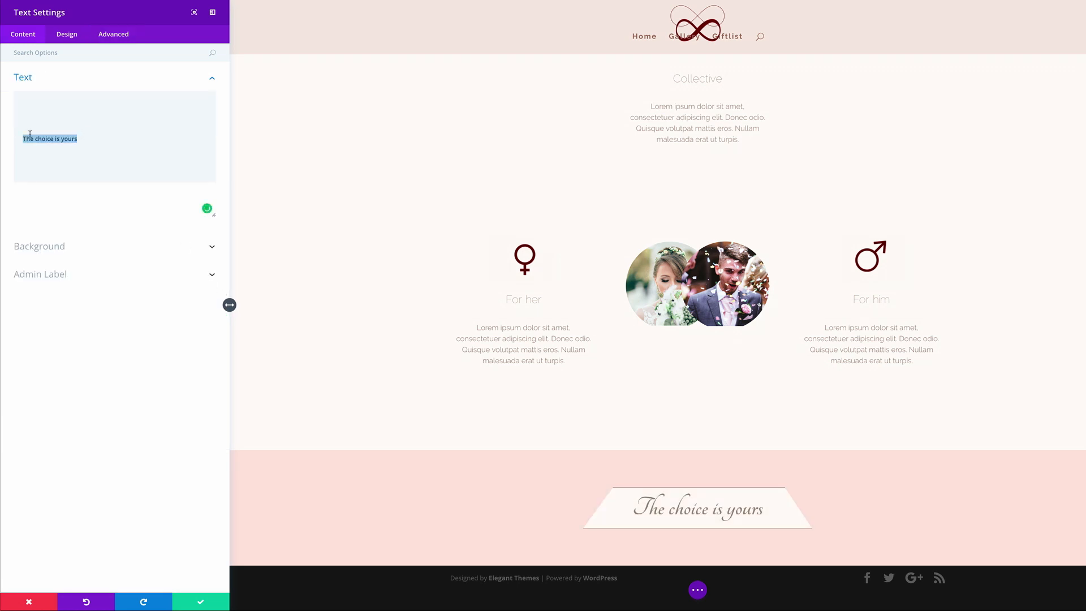
text(Wishlist)
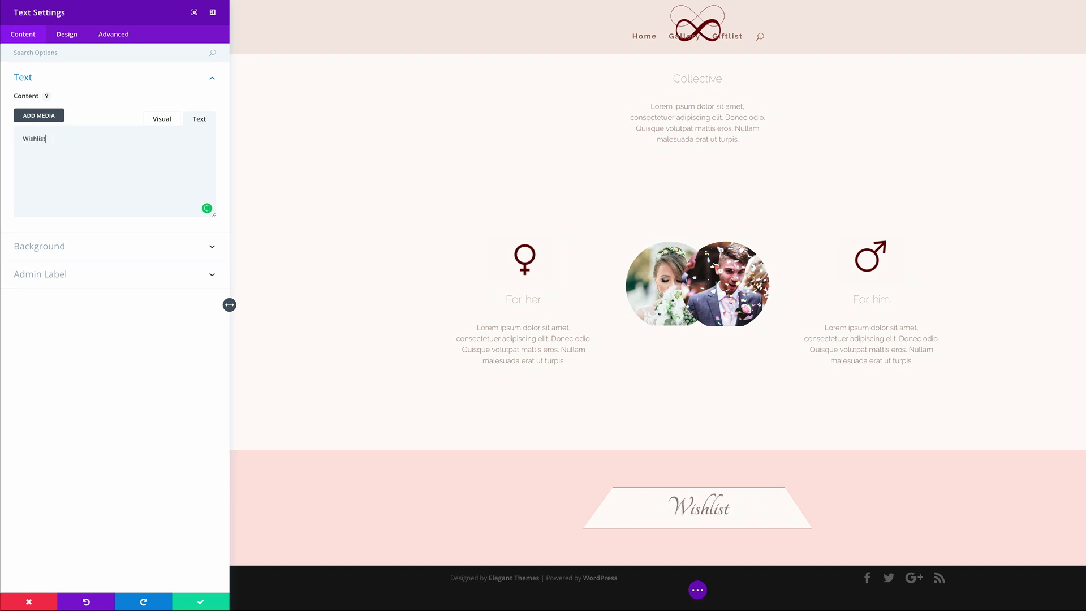
click(204, 603)
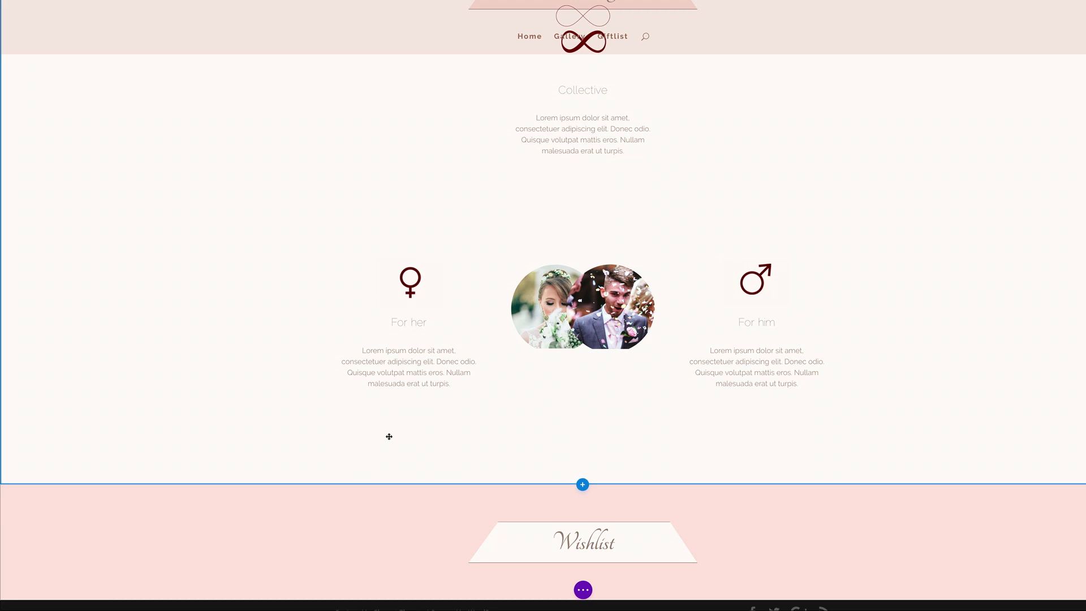
Add a row of three equal columns below the Wishlist heading
scroll(389, 437, down, 1)
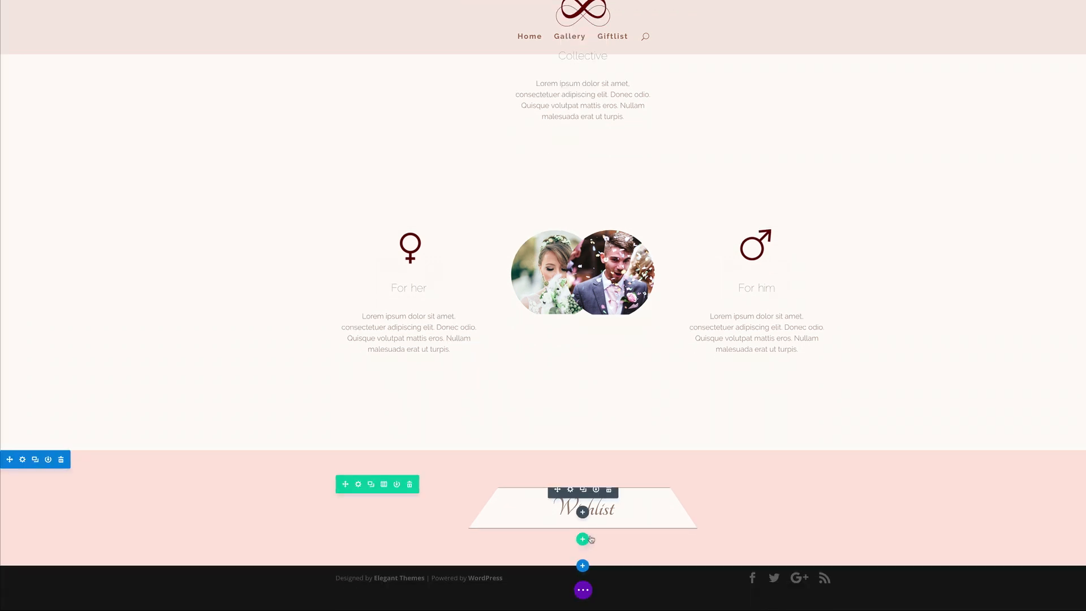
click(536, 519)
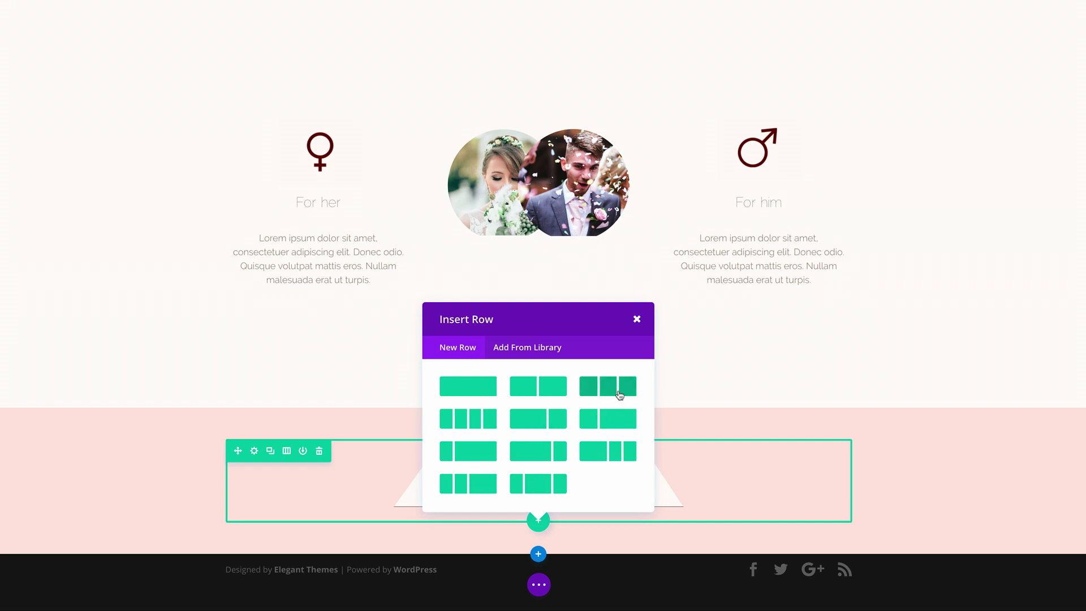
click(620, 386)
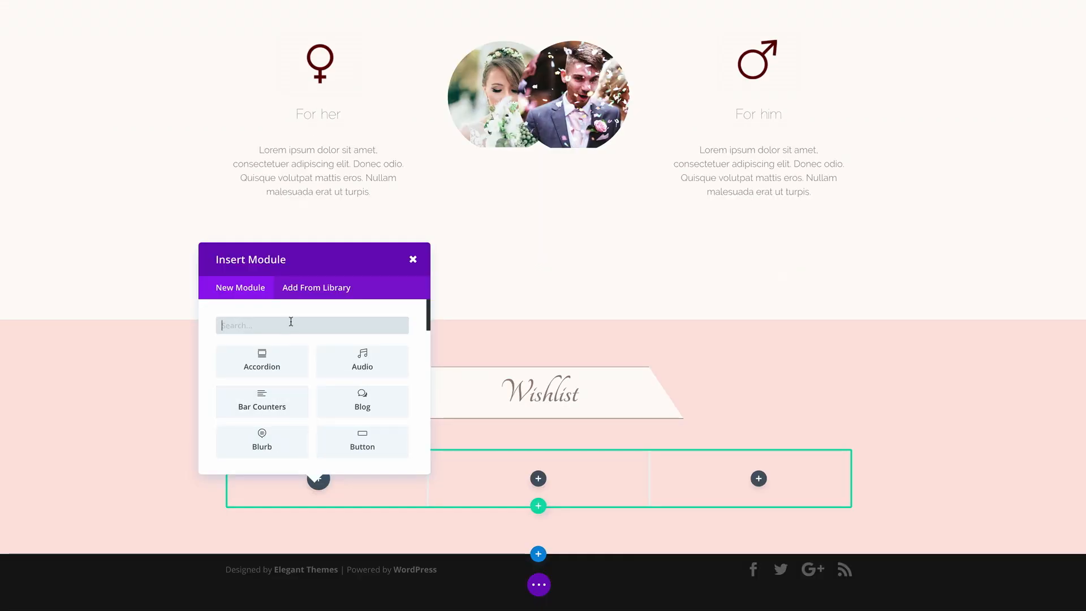
Insert a Text module in the new row's first column with the content "Entertainment"
text(text)
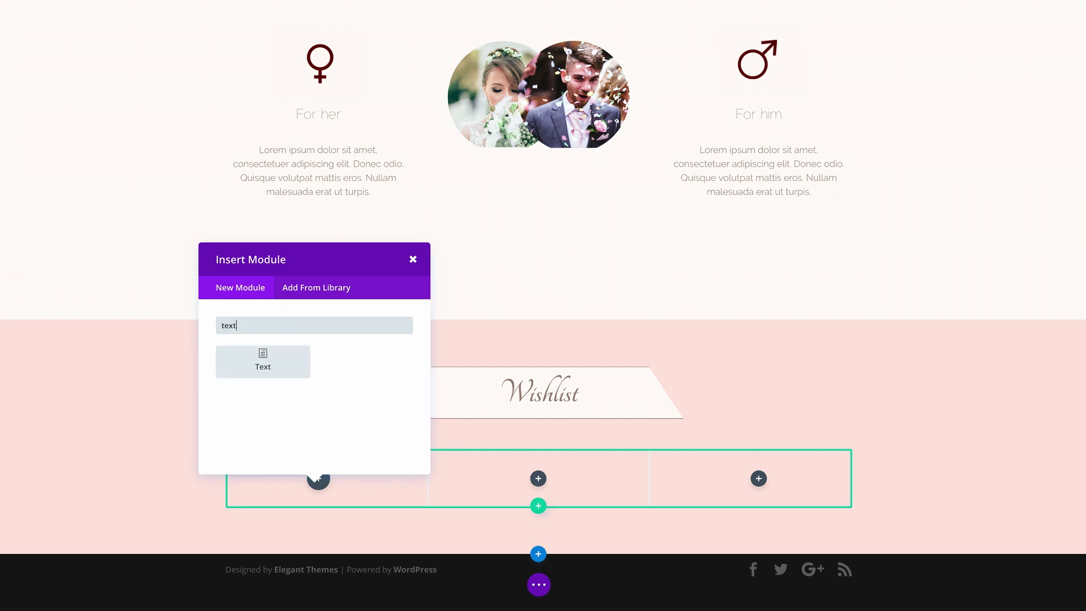
click(263, 362)
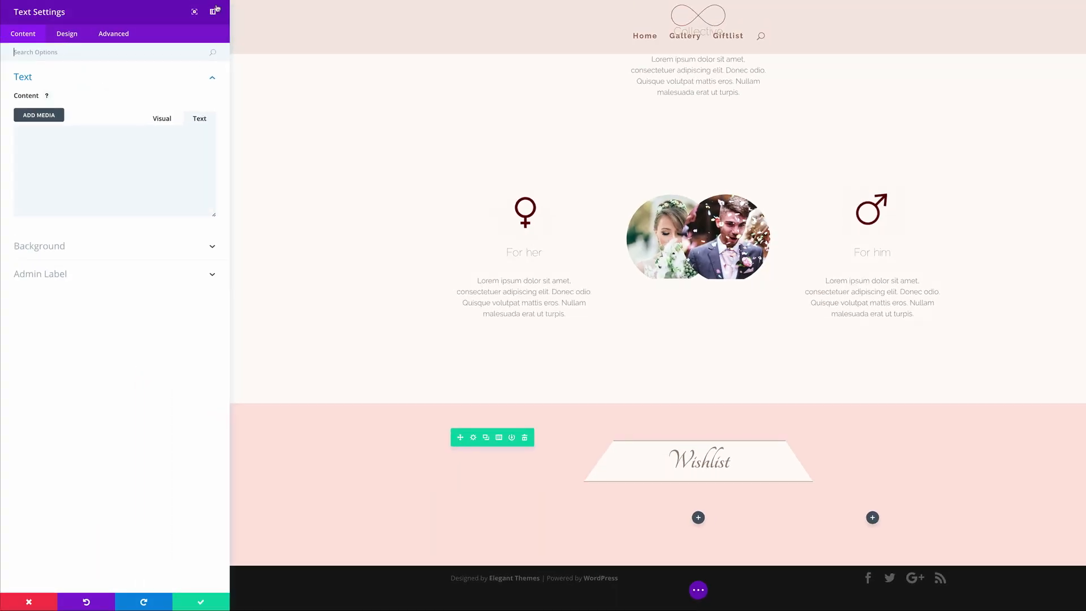
click(128, 138)
text(Entertainment)
Center the Entertainment text and apply the copied brown color as its text color
click(73, 35)
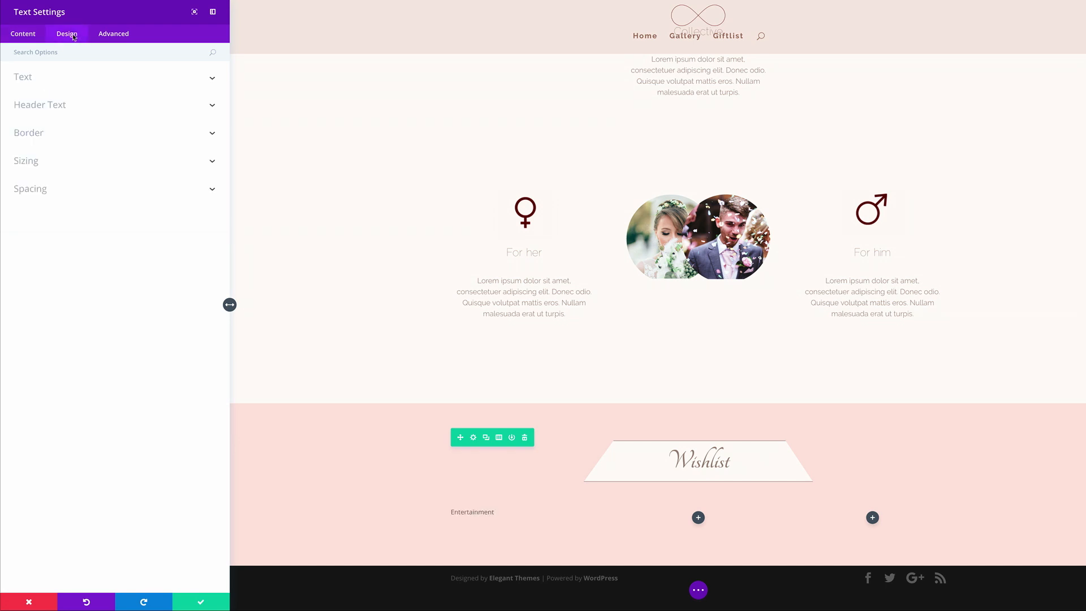
click(57, 81)
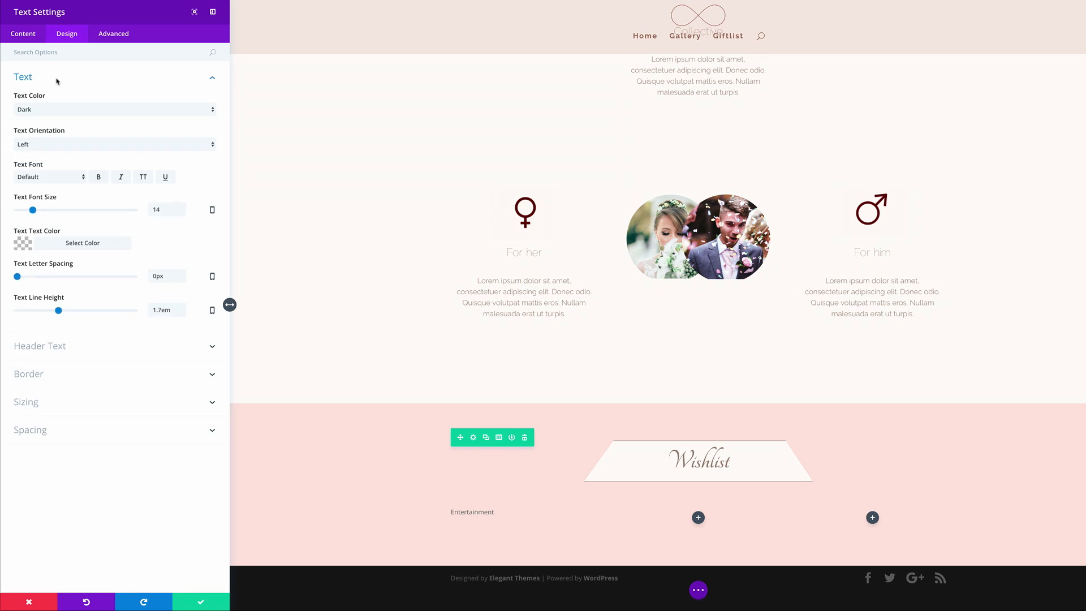
click(48, 146)
click(48, 153)
click(34, 245)
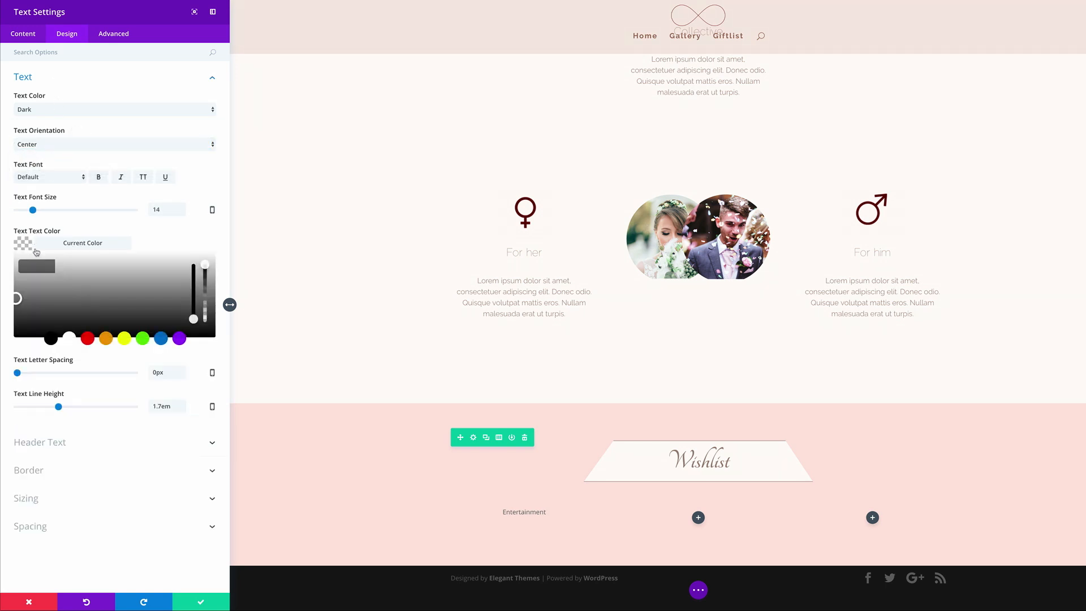
key(super+v)
click(73, 219)
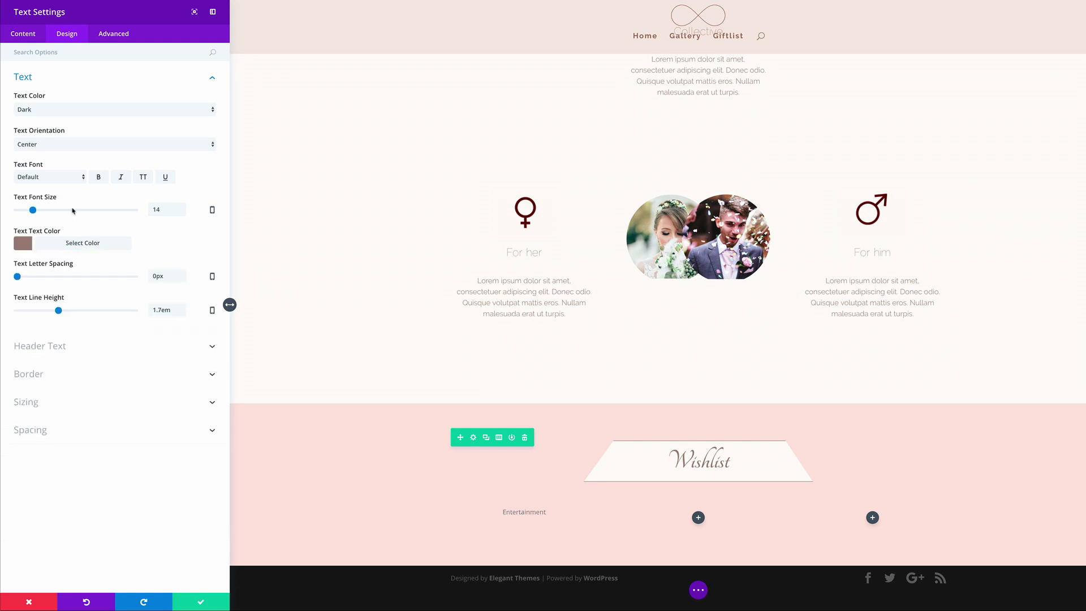
Format the Entertainment text in bold Raleway Light with a font size of 24px and a line height of 1.5em
click(62, 179)
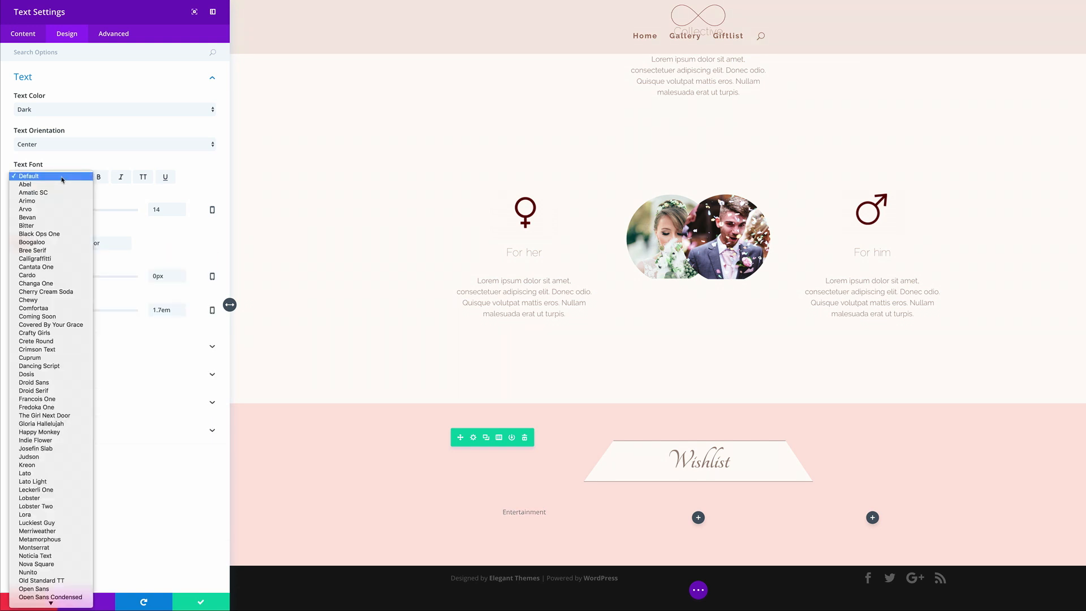
scroll(73, 493, down, 5)
click(67, 428)
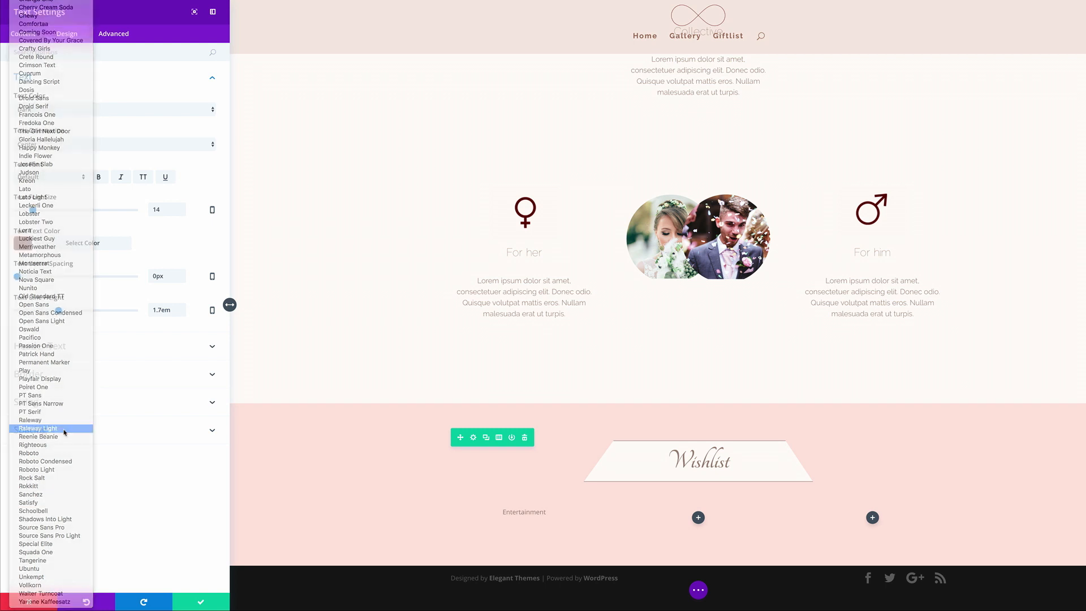
click(99, 177)
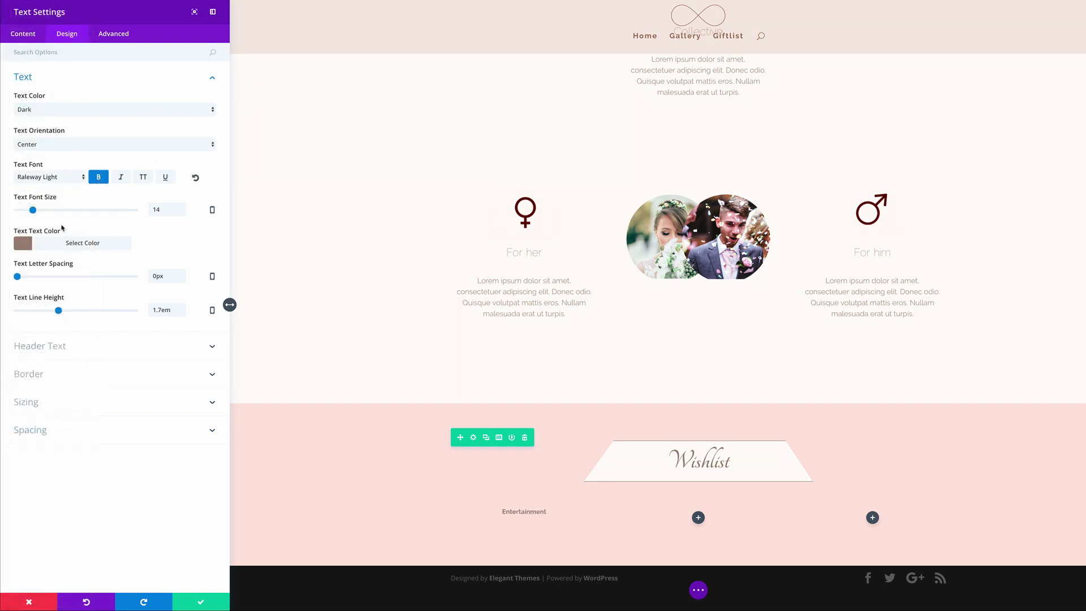
double_click(154, 209)
text(24px)
drag(59, 312, 49, 315)
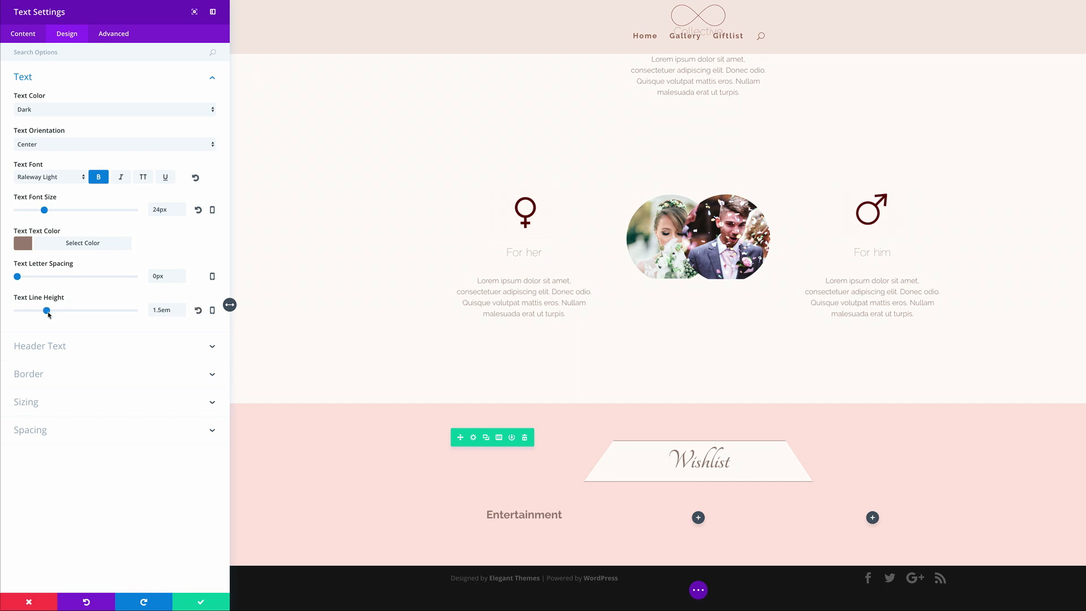
Set the Entertainment text's custom top margin to 30 and save the text settings
click(83, 430)
click(32, 223)
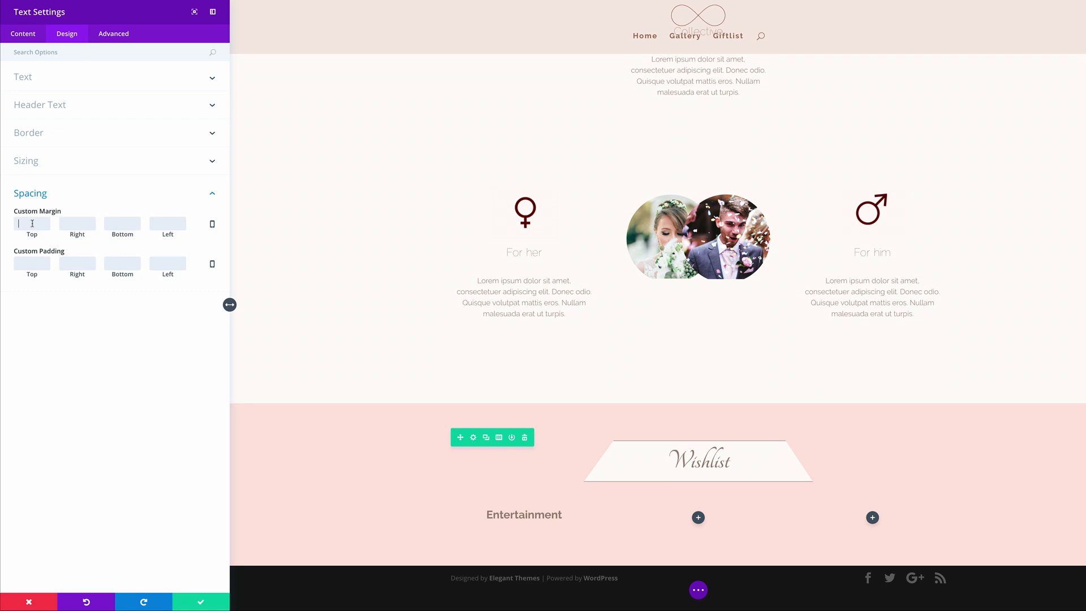
text(30)
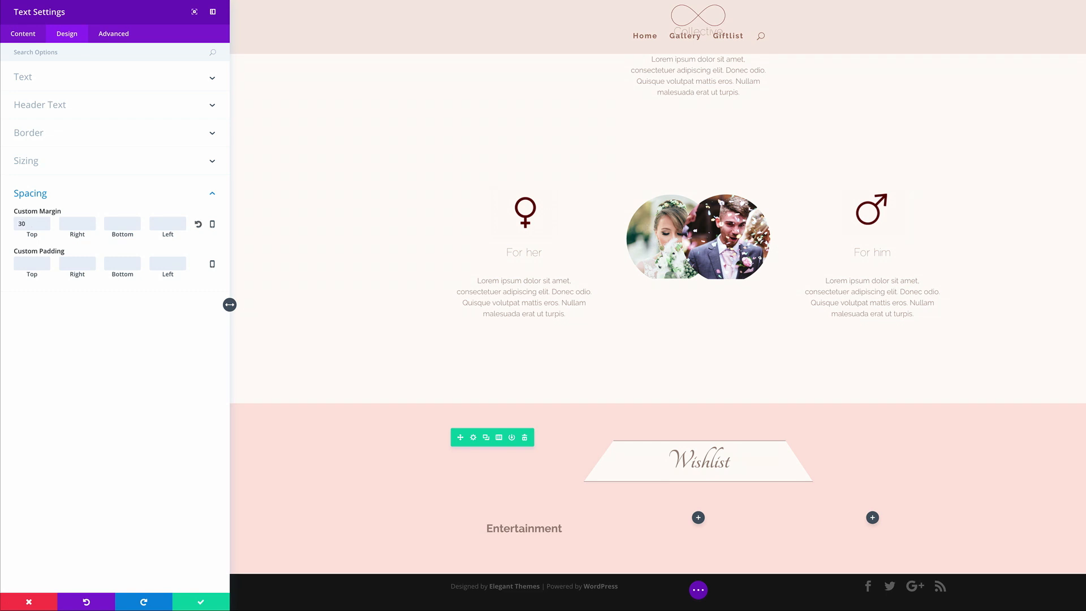
click(202, 603)
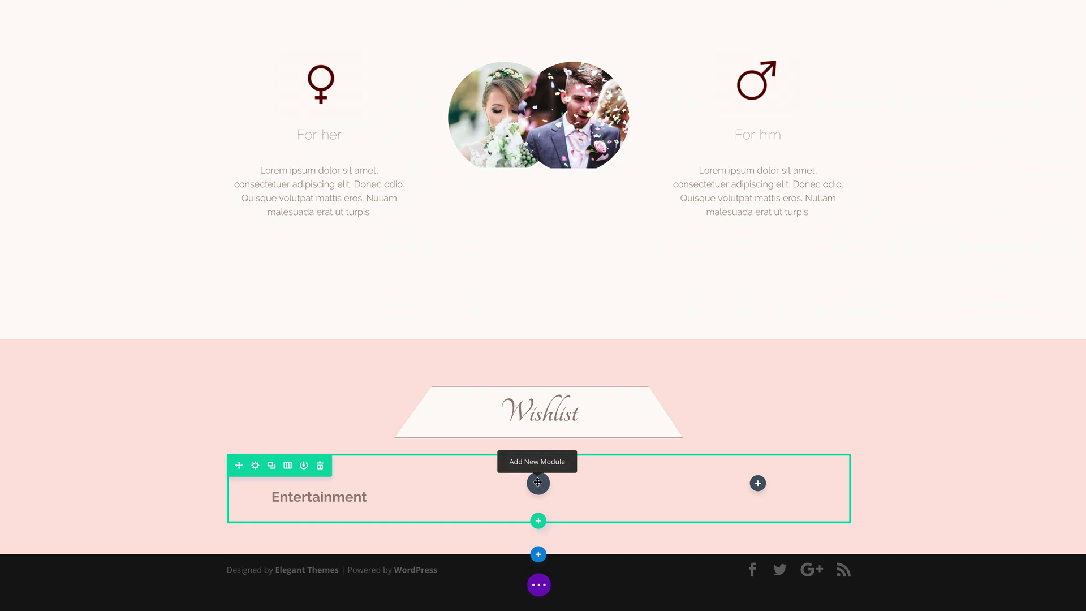
Paste the Entertainment text module into the second and third columns and change the copies to "Home" and "Electronics"
key(ctrl+v)
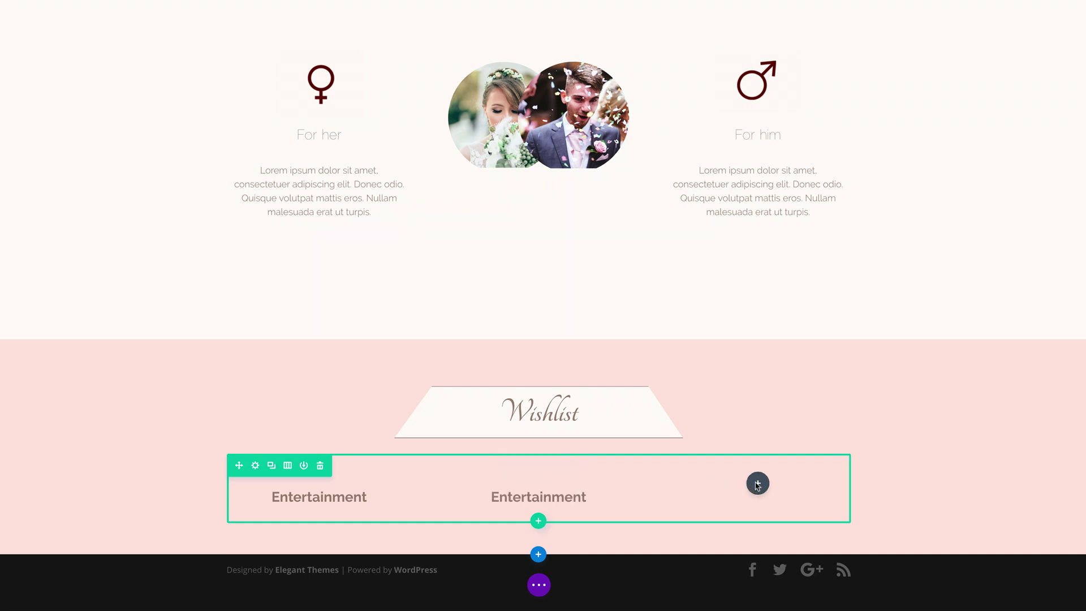
key(ctrl+v)
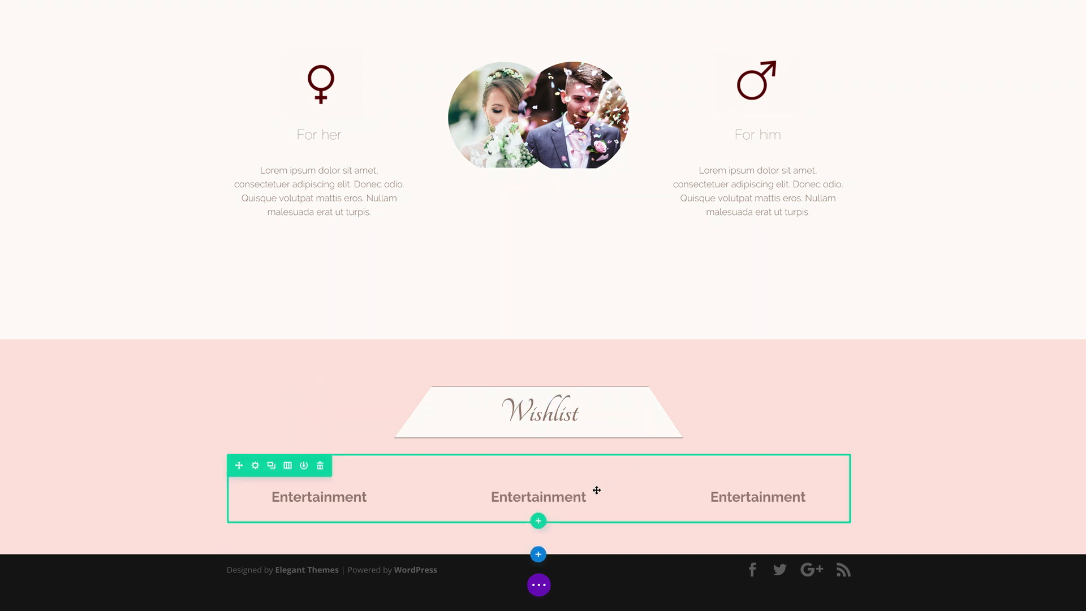
drag(493, 495, 586, 499)
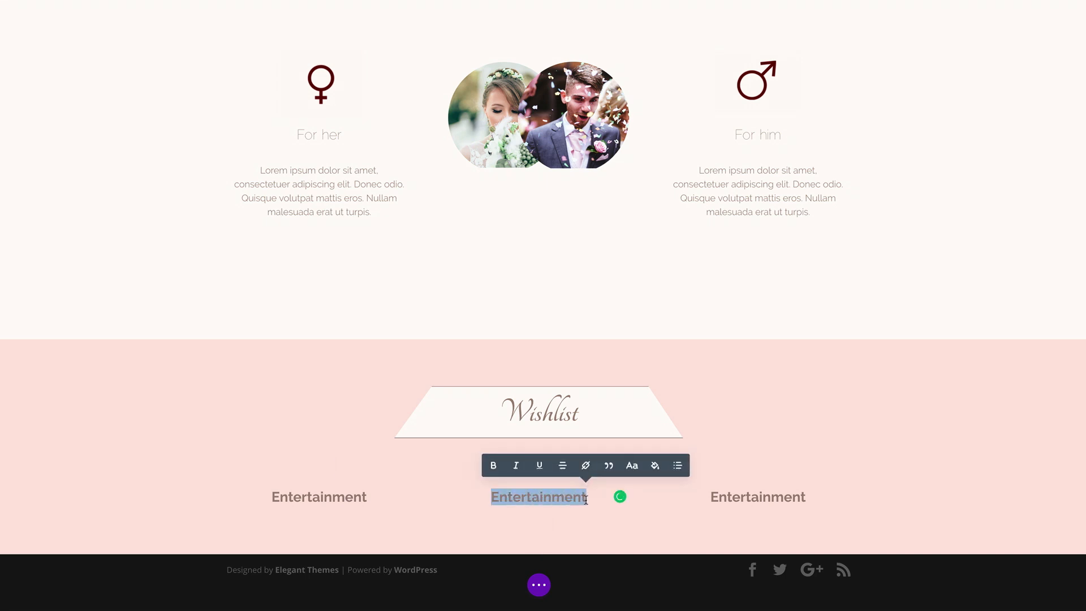
text(Home)
double_click(720, 497)
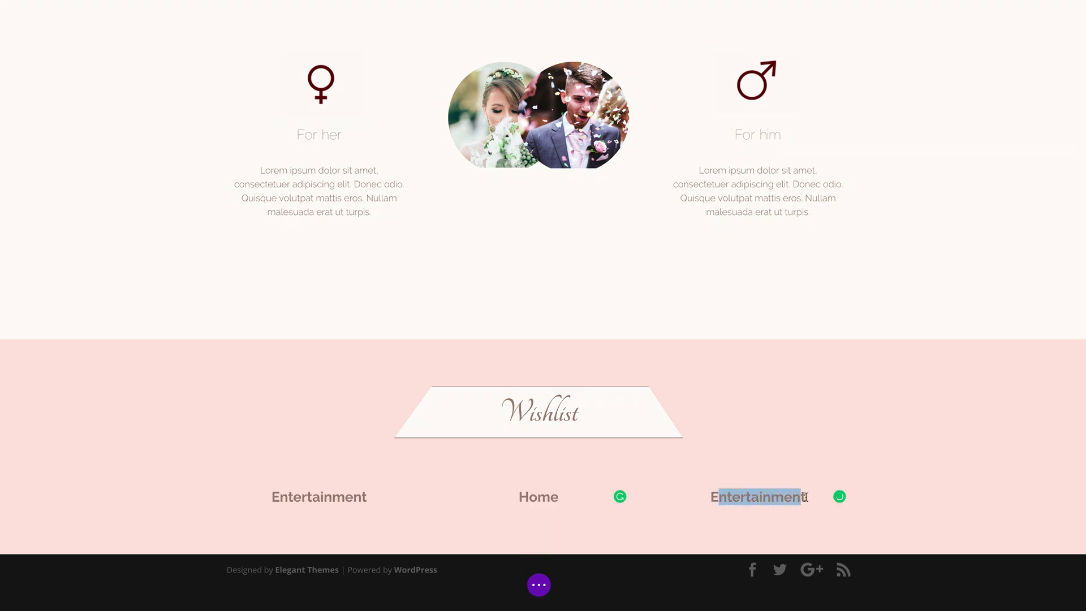
text(Electronics)
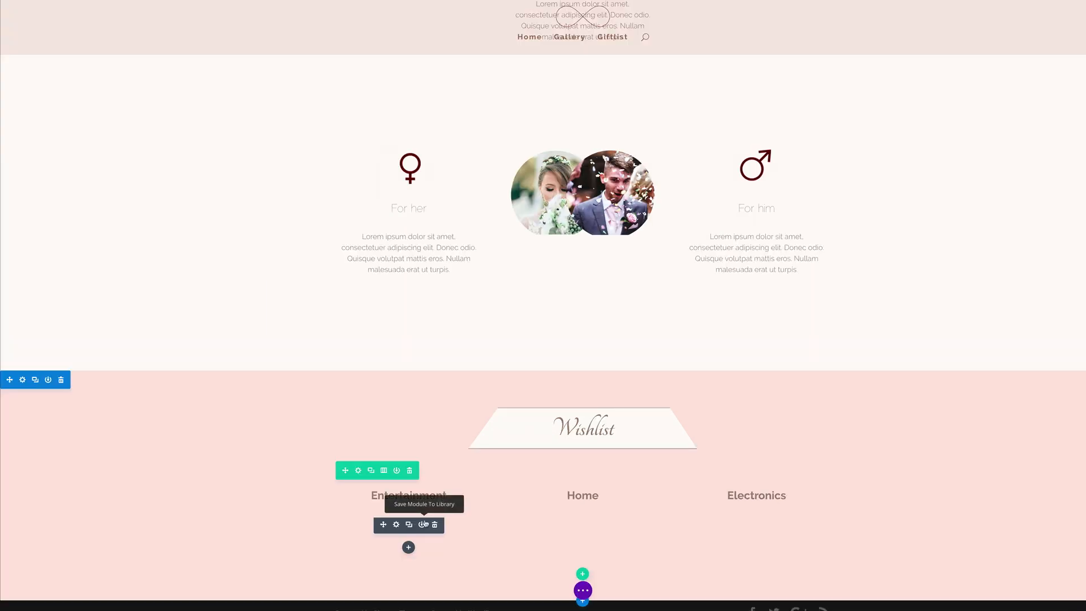
Insert a Slider module below the Entertainment text and add a new slide to it
mouse_move(418, 516)
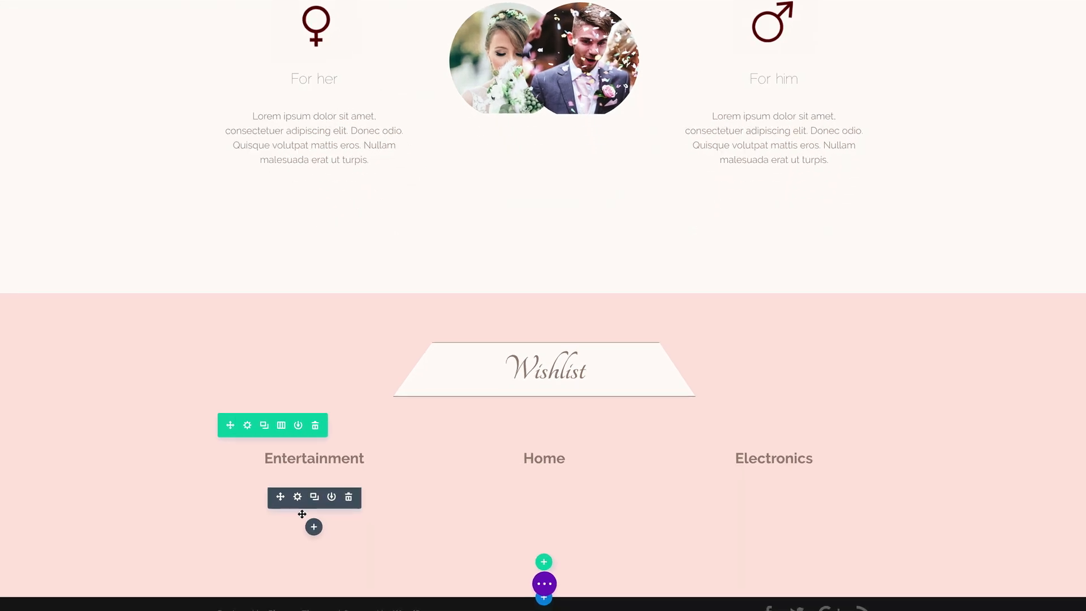
click(300, 524)
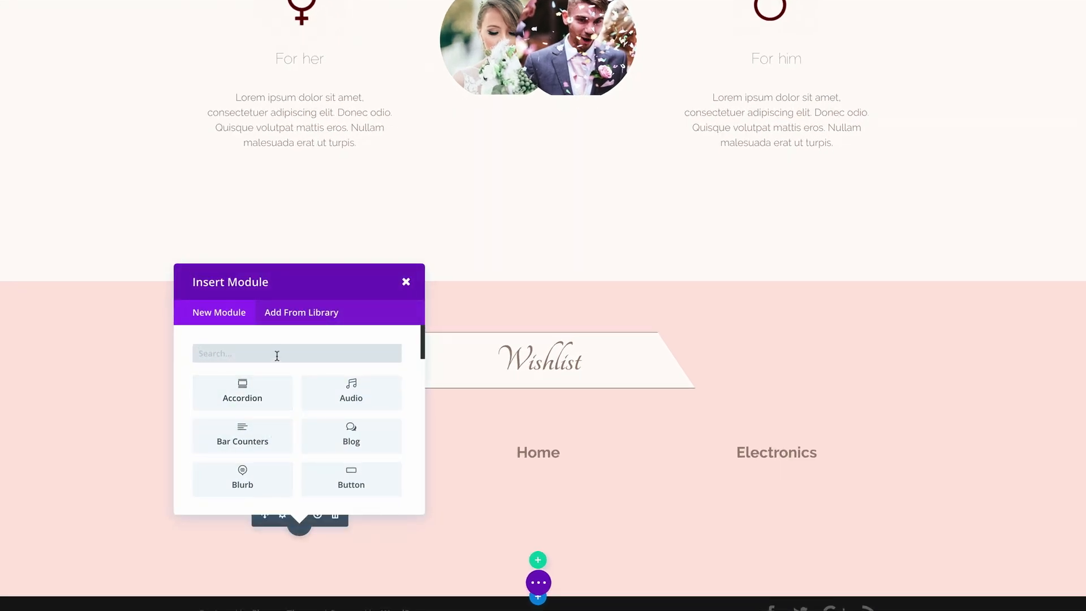
text(SLI)
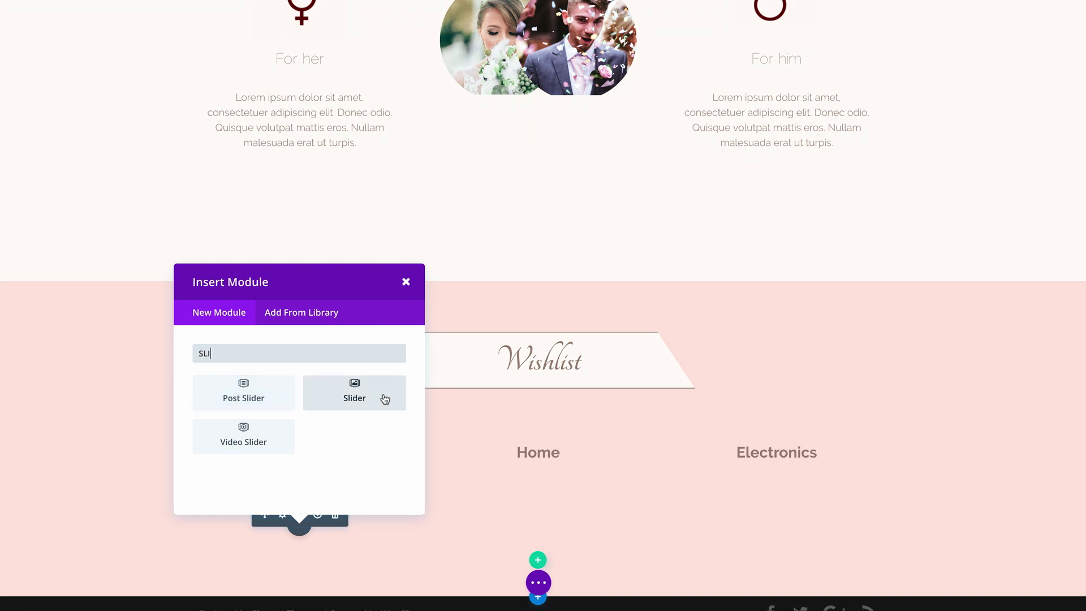
click(385, 399)
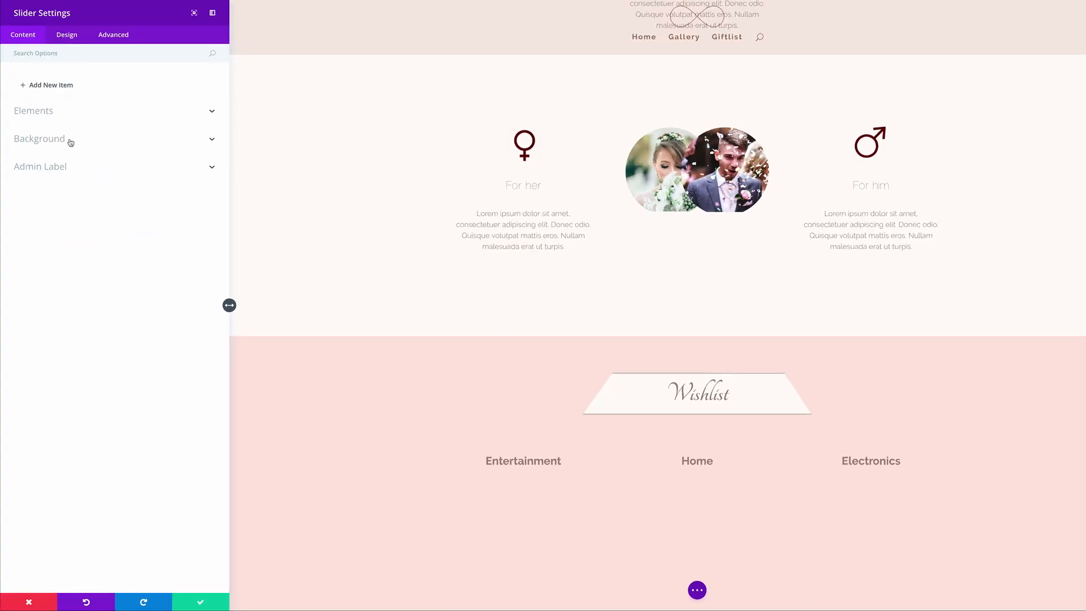
click(70, 142)
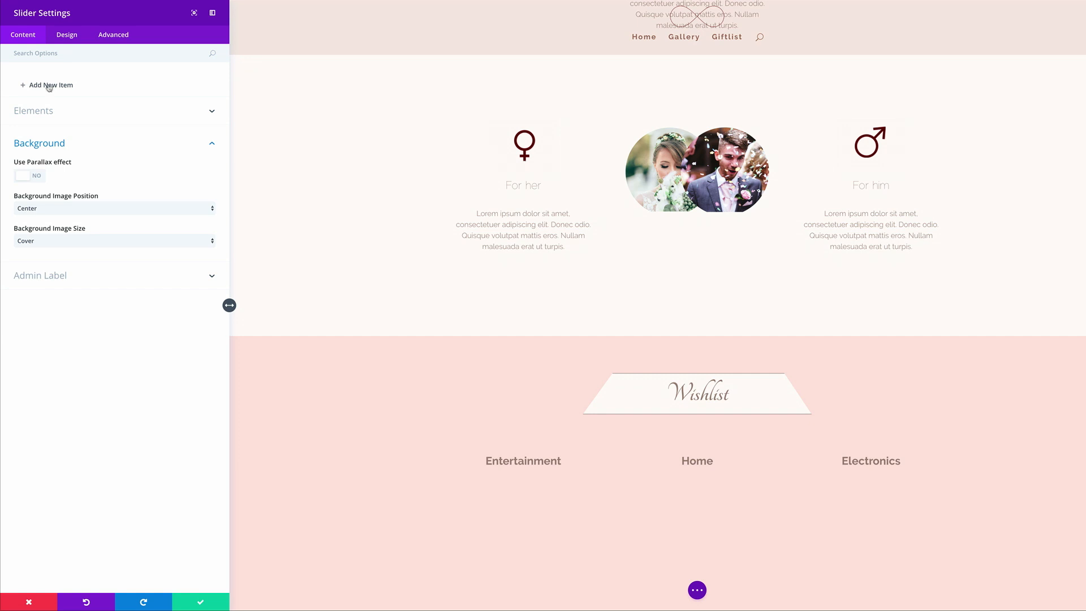
click(49, 86)
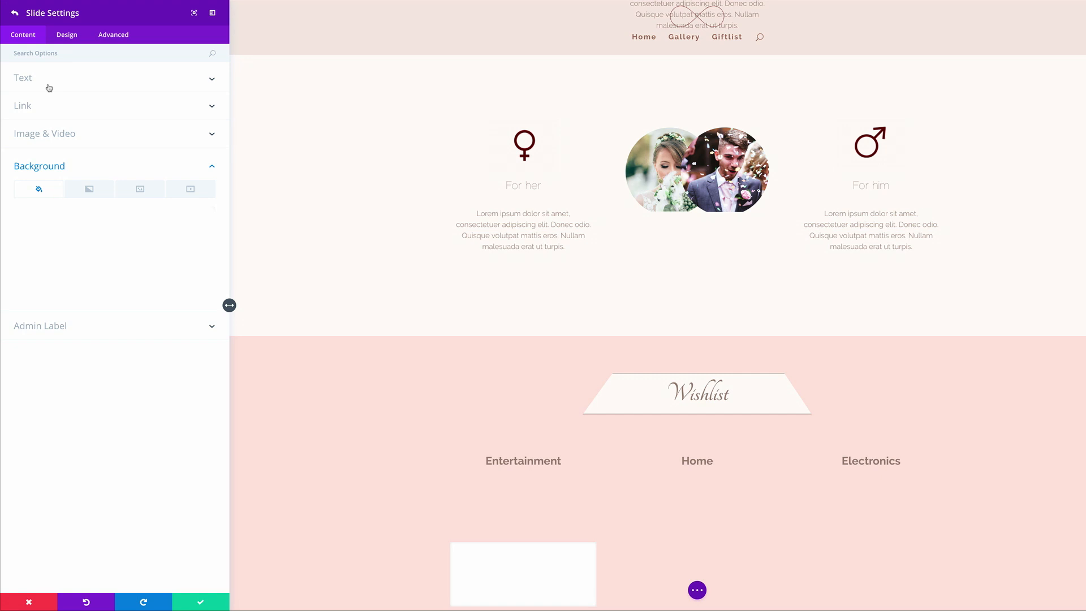
Set the dark guitar photo from the media library as the new slide's background image
click(141, 193)
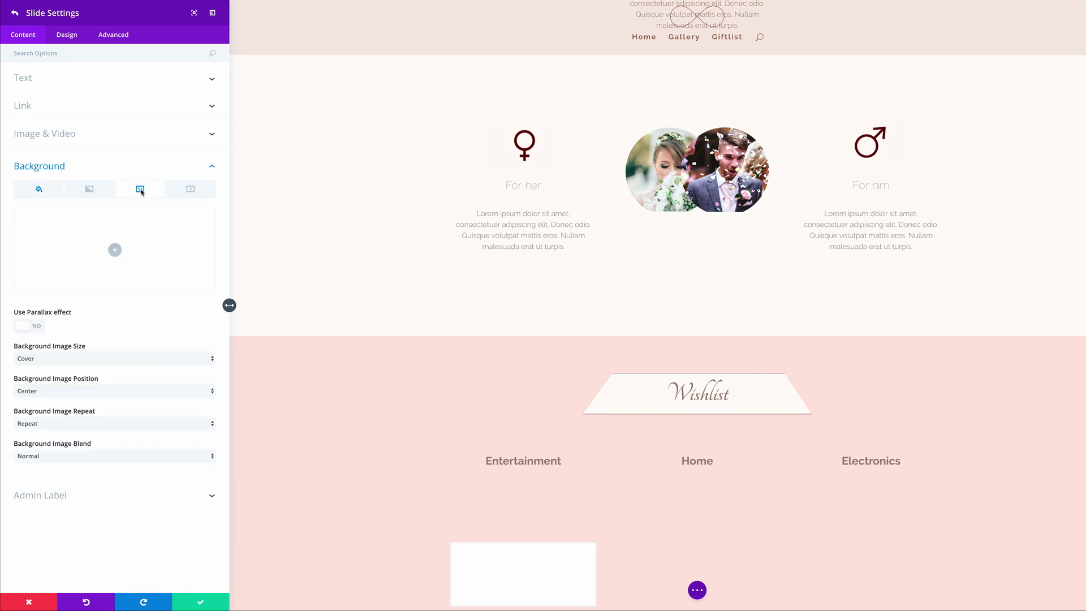
click(116, 249)
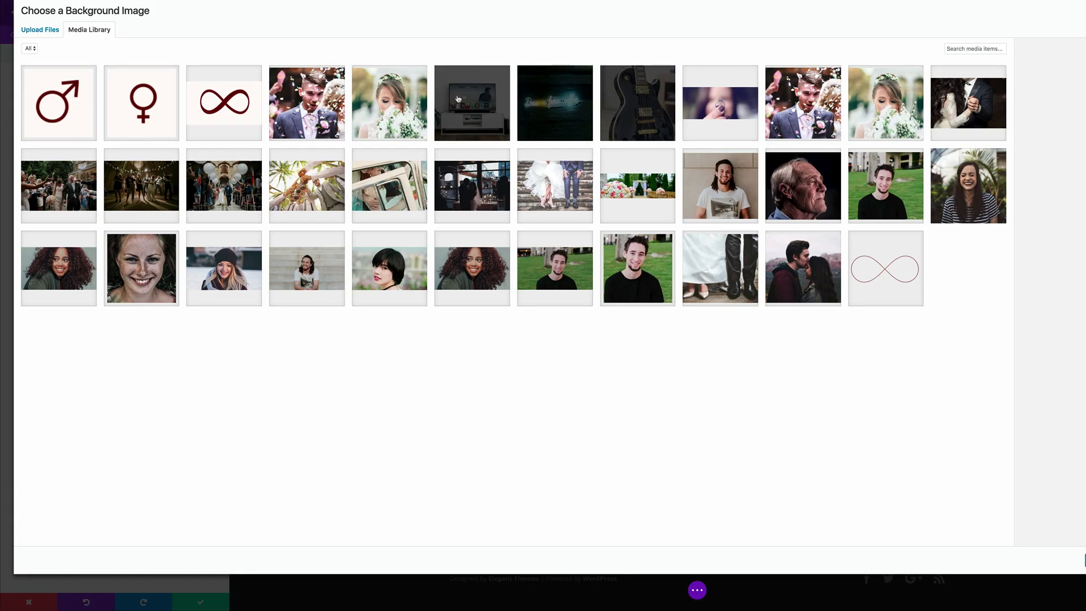
click(634, 104)
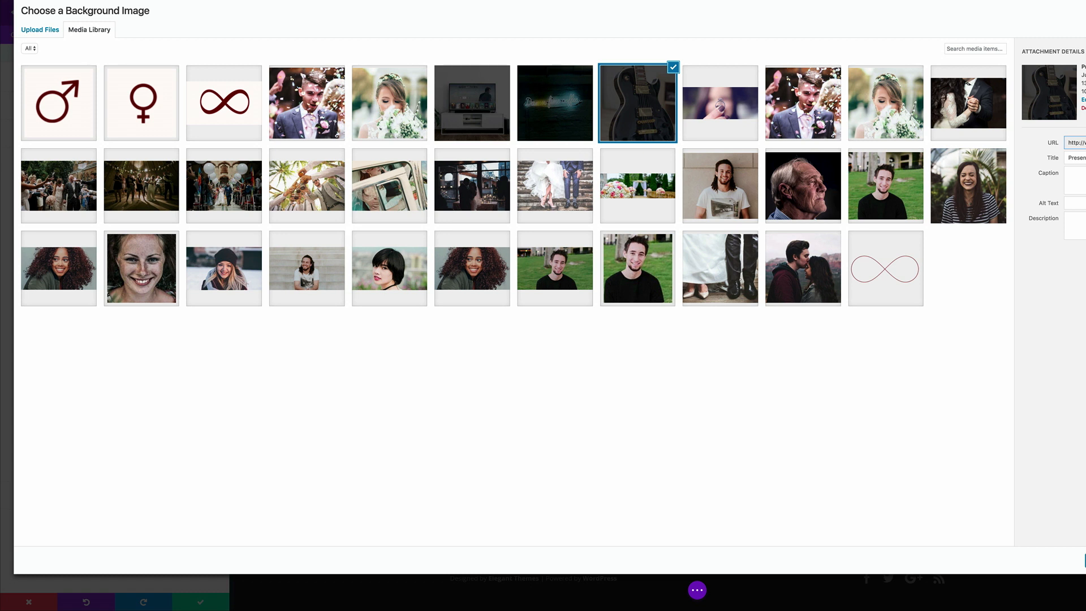
click(1085, 561)
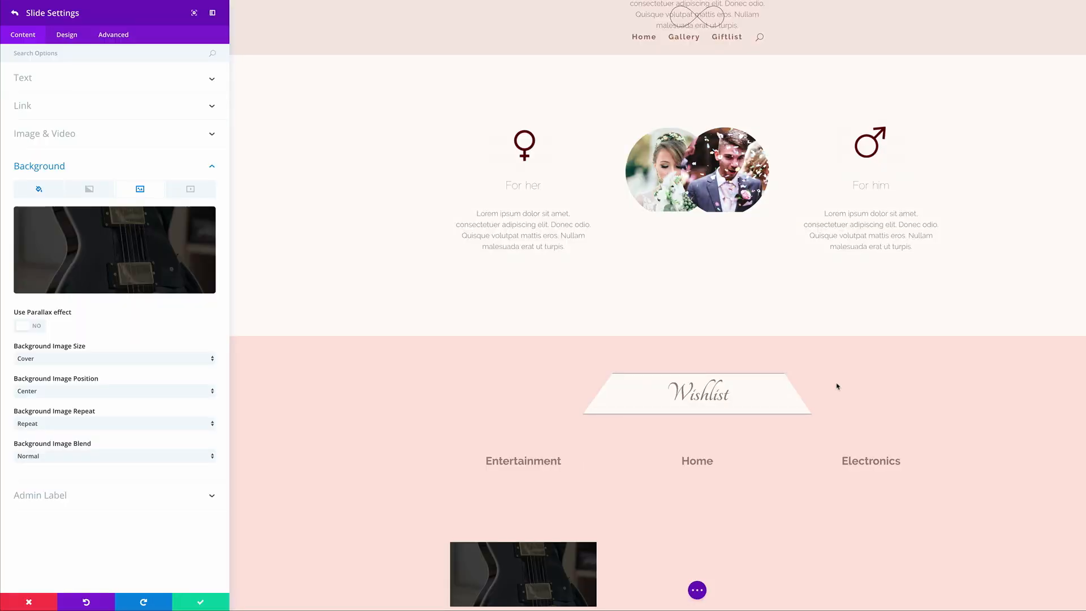
Enter "GUITAR" as the slide heading and "VIEW IN SHOP" as its button text
click(41, 82)
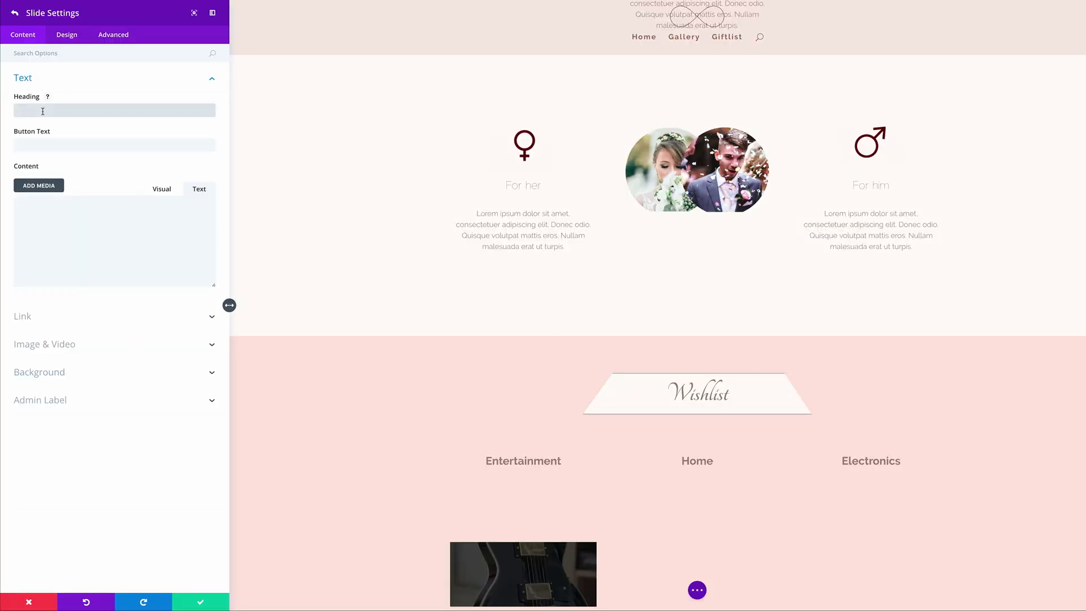
text(GUITAR)
click(108, 144)
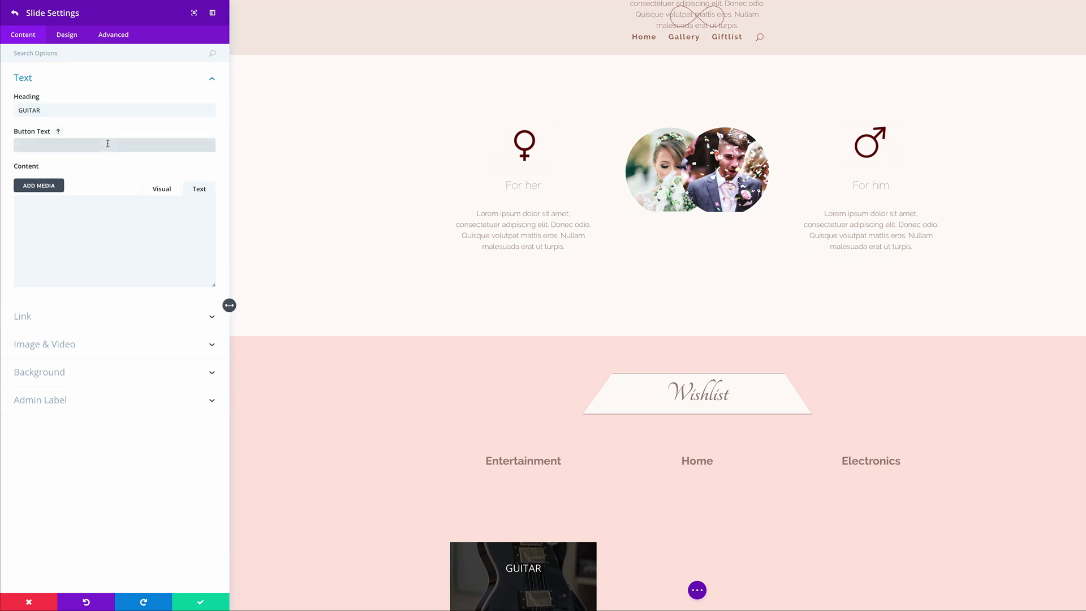
text(VIEW IN SH)
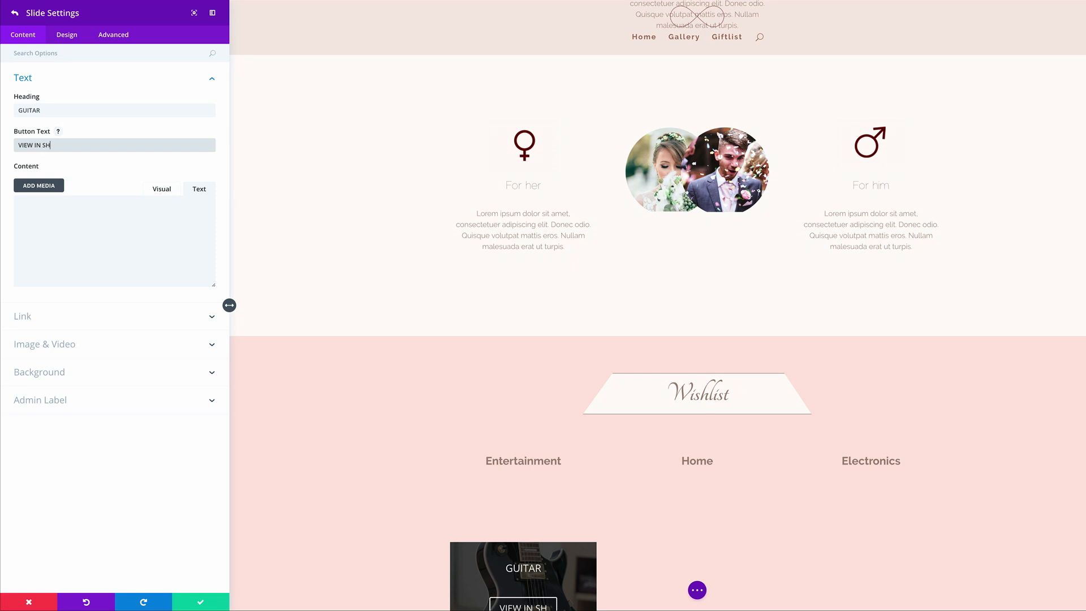
text(OP)
scroll(429, 521, down, 2)
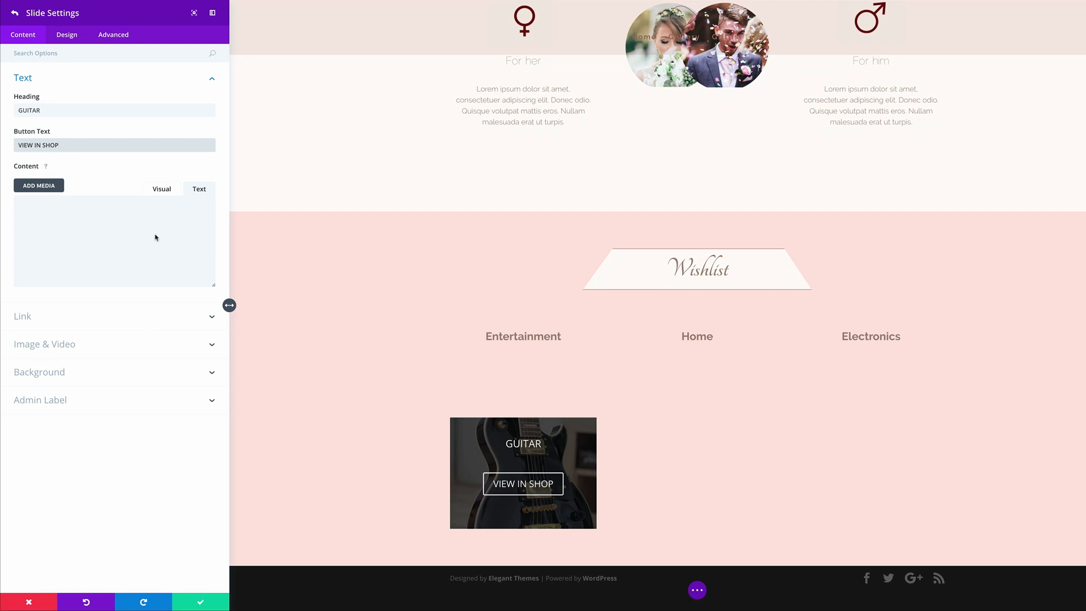
Paste the copied custom CSS into the slide's Main Element
click(122, 35)
click(59, 78)
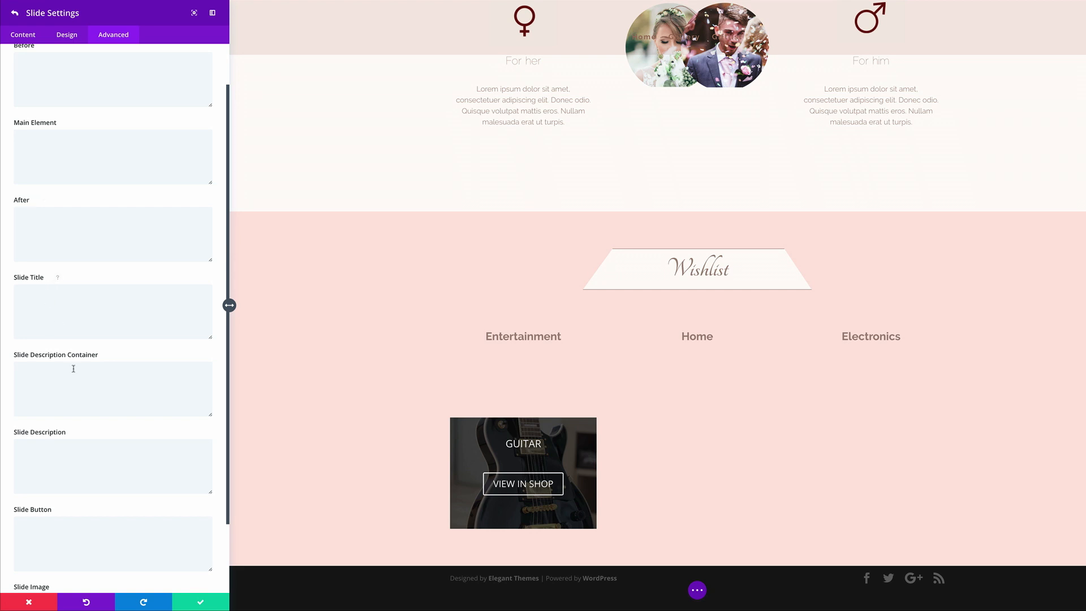
scroll(108, 373, up, 1)
click(77, 164)
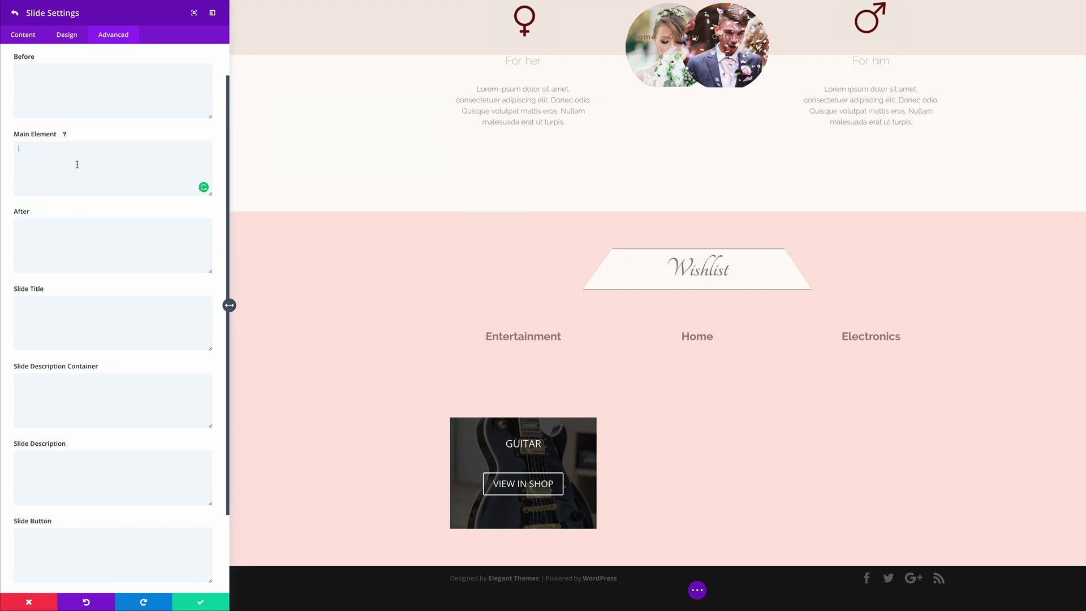
key(ctrl+v)
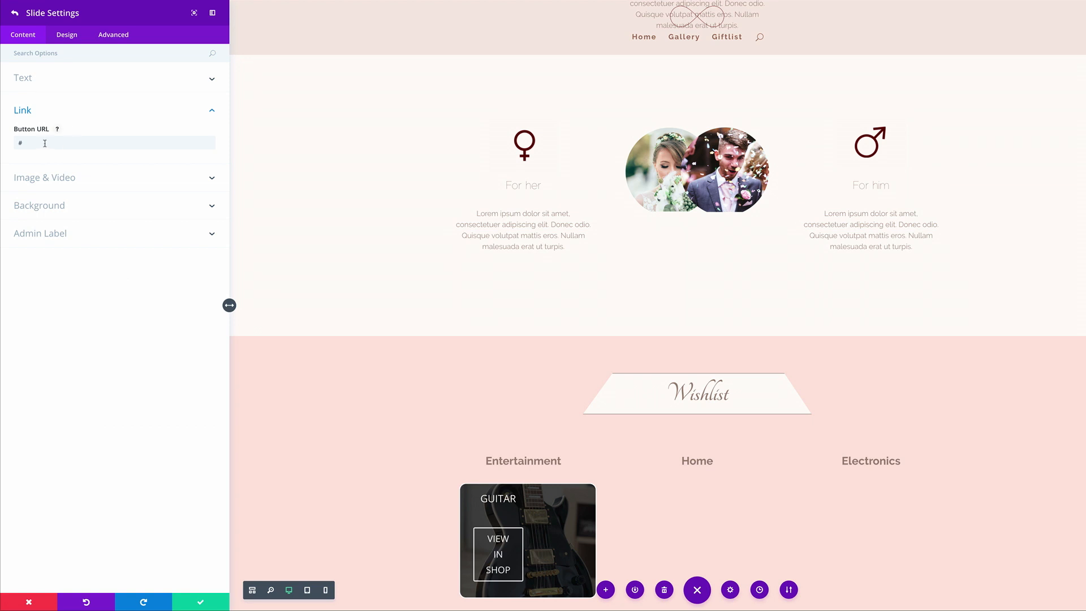
Return to the slider settings and duplicate the GUITAR slide twice
click(57, 83)
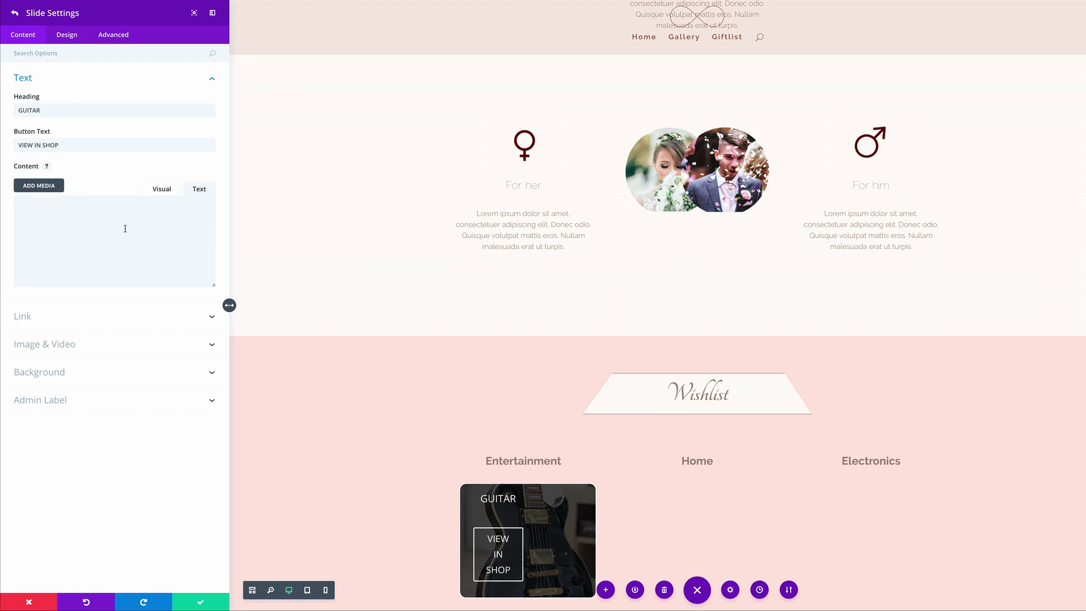
click(15, 13)
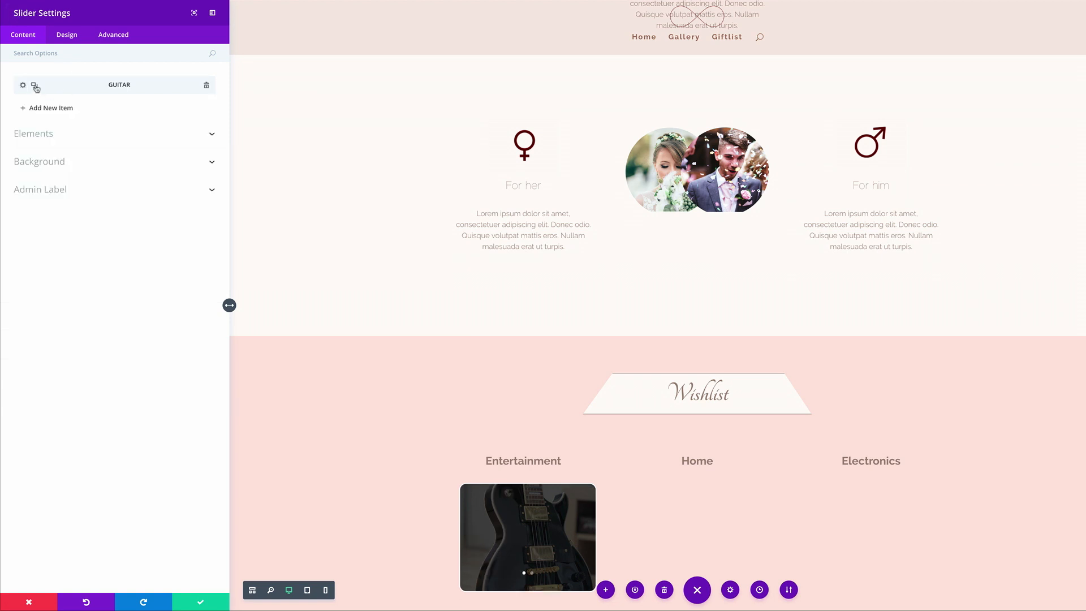
click(35, 85)
click(35, 85)
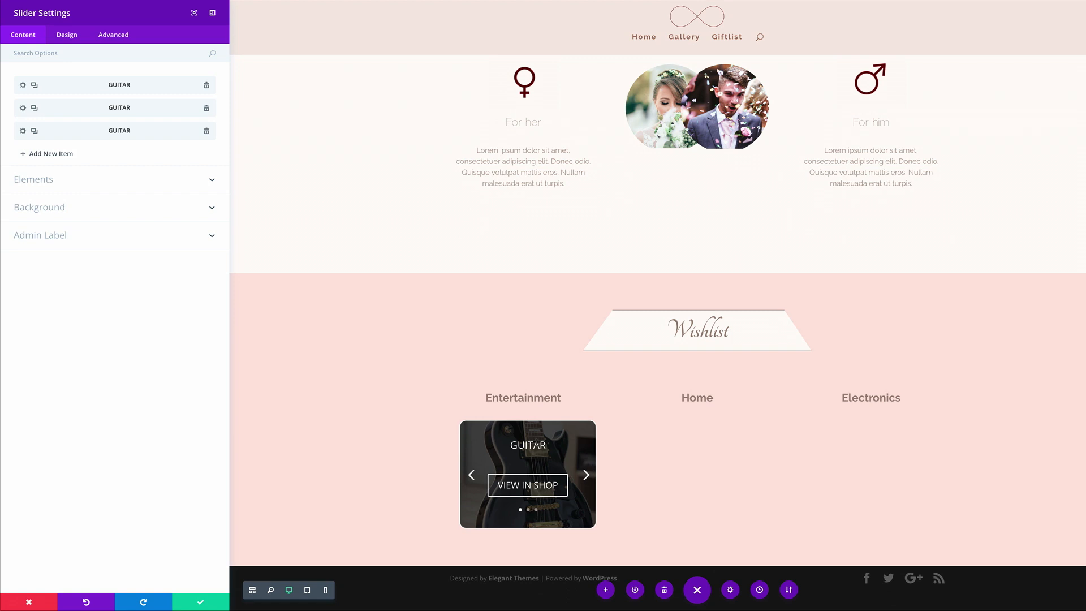
Change the third slide's heading to "TV" and return to the slider settings
click(23, 131)
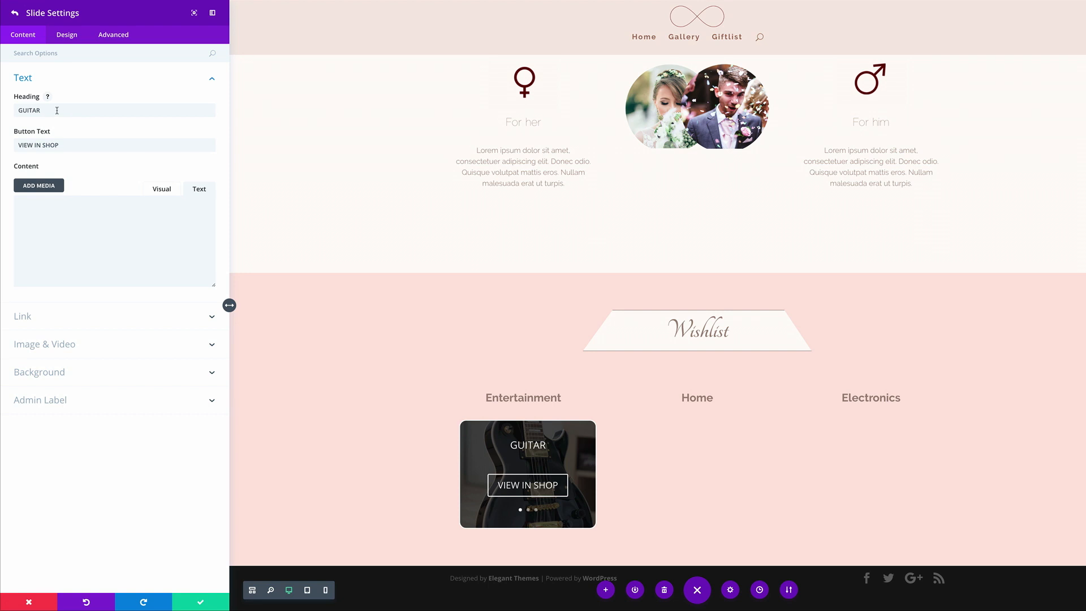
drag(57, 110, 1, 105)
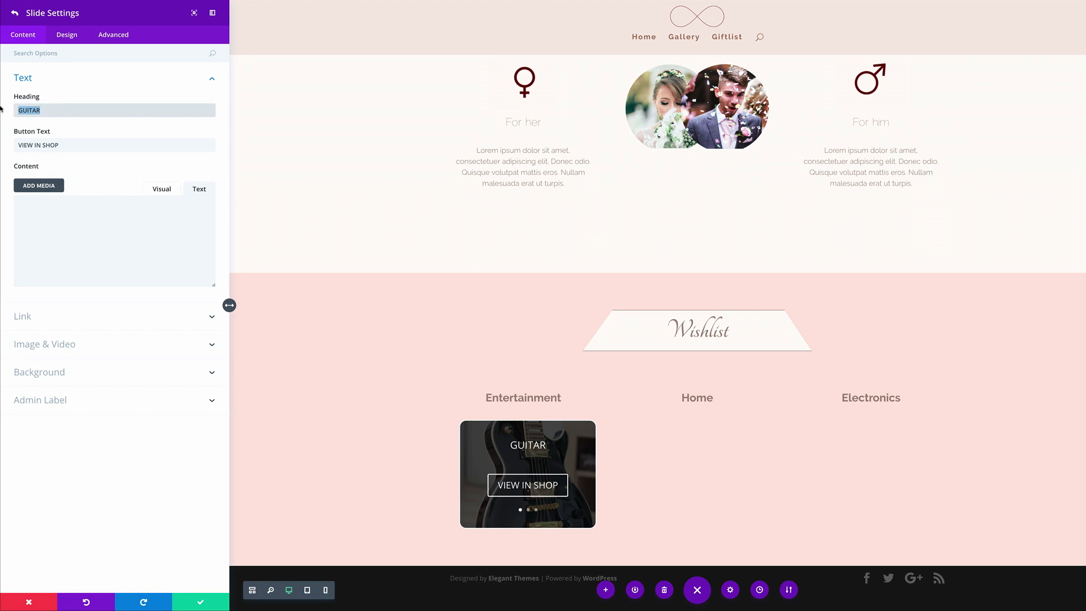
text(TV)
click(15, 12)
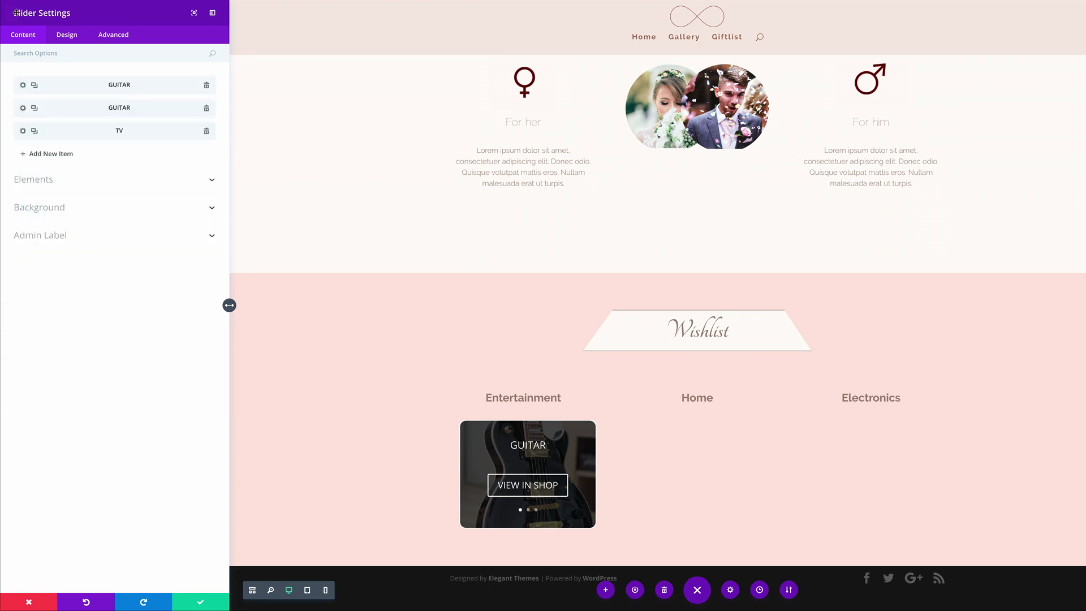
Change the second slide's heading to "DECORATION" and save the slide
click(23, 107)
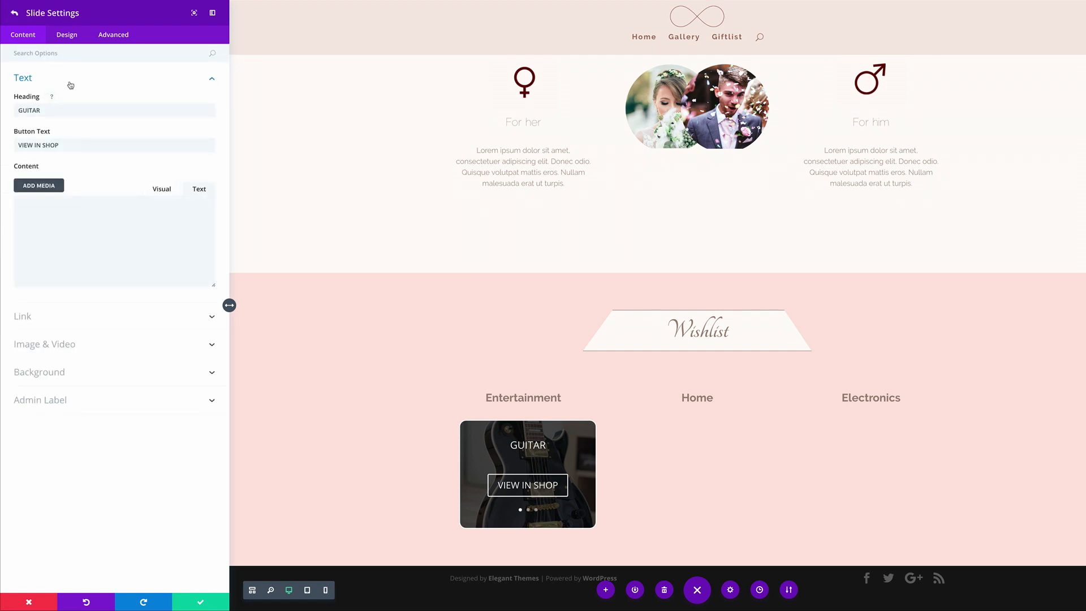
double_click(55, 109)
text(DECORATION)
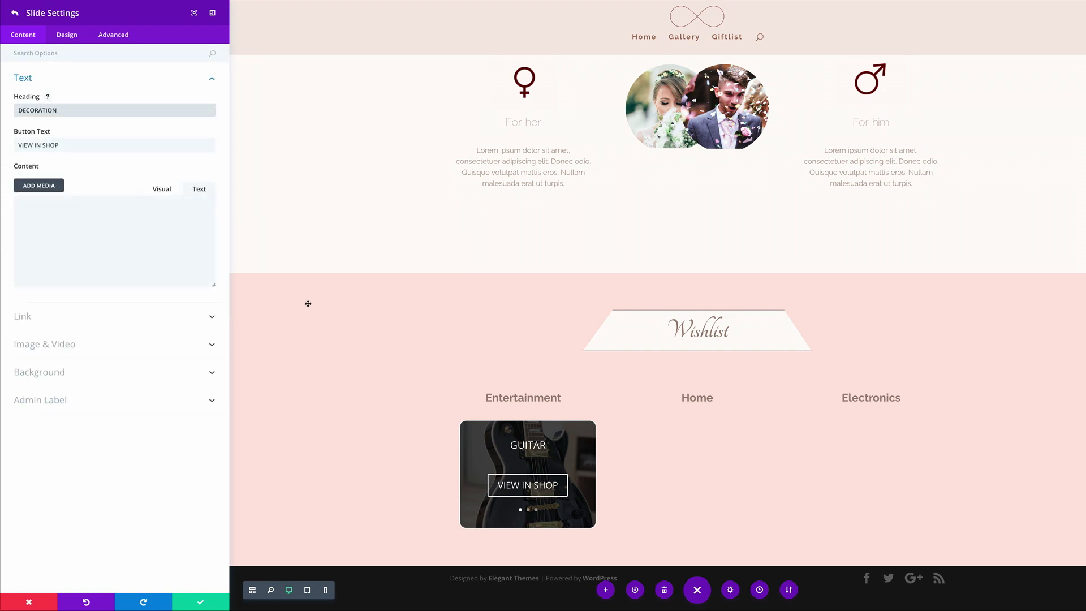
click(201, 603)
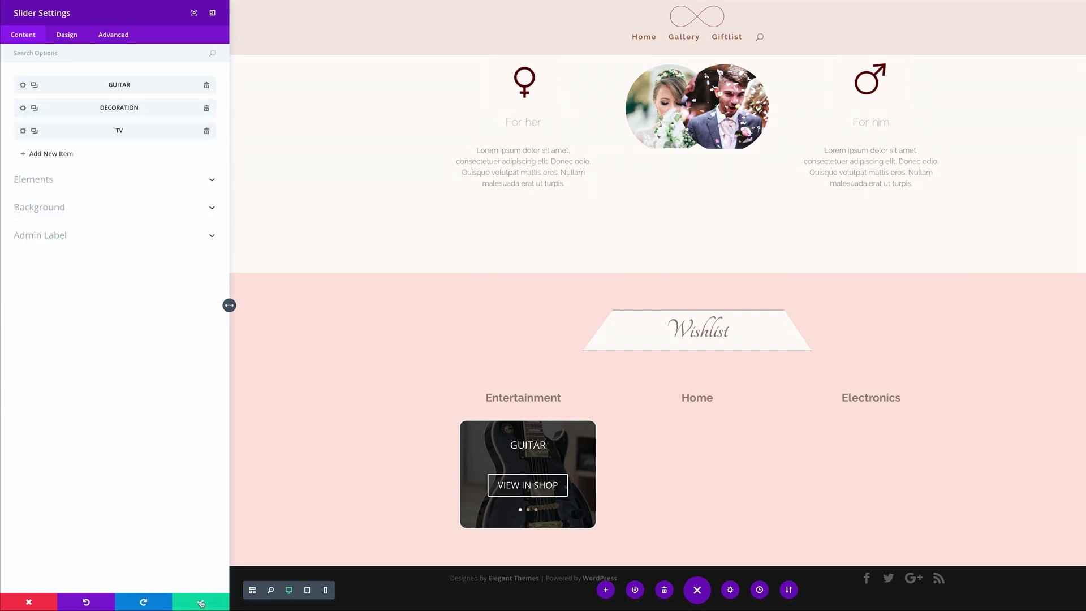
Hide the slider's arrows and save the slider settings
click(99, 180)
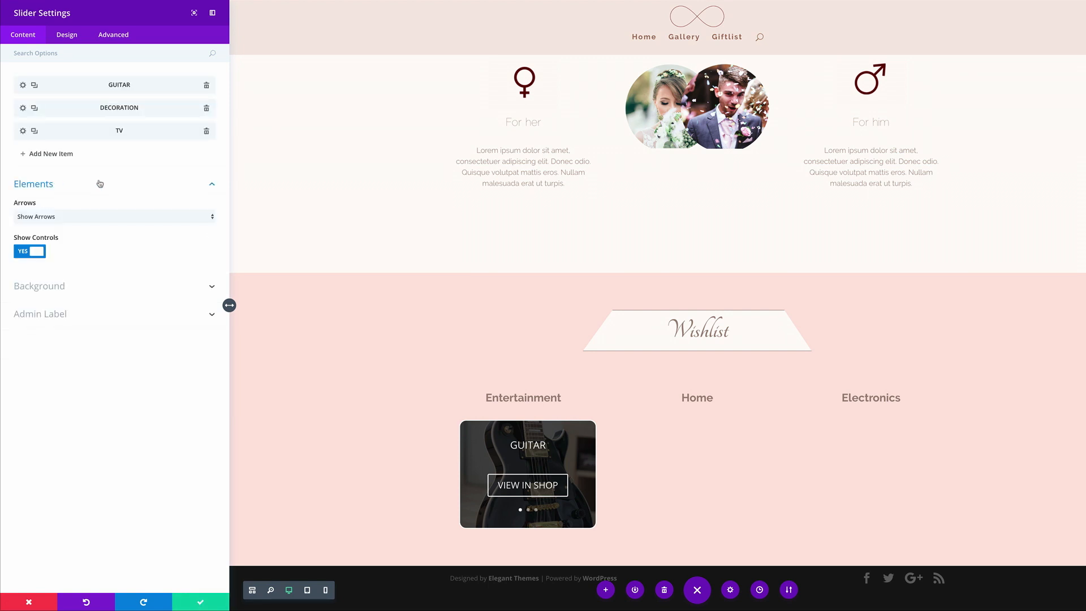
click(66, 220)
click(66, 224)
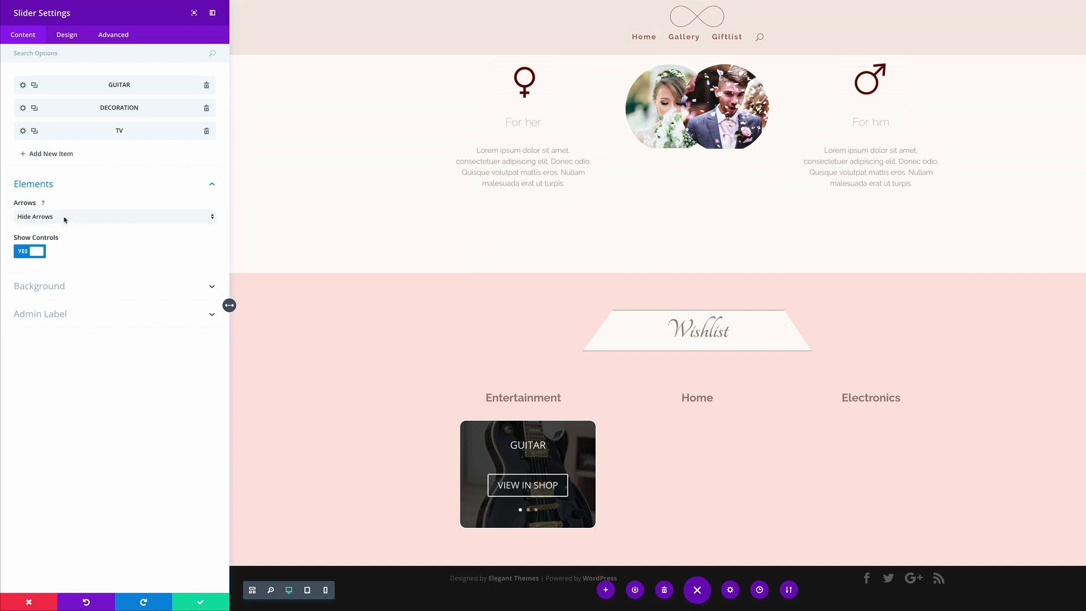
click(200, 603)
Add a two-column row below the category row in the Wishlist section without inserting a module
scroll(582, 541, down, 1)
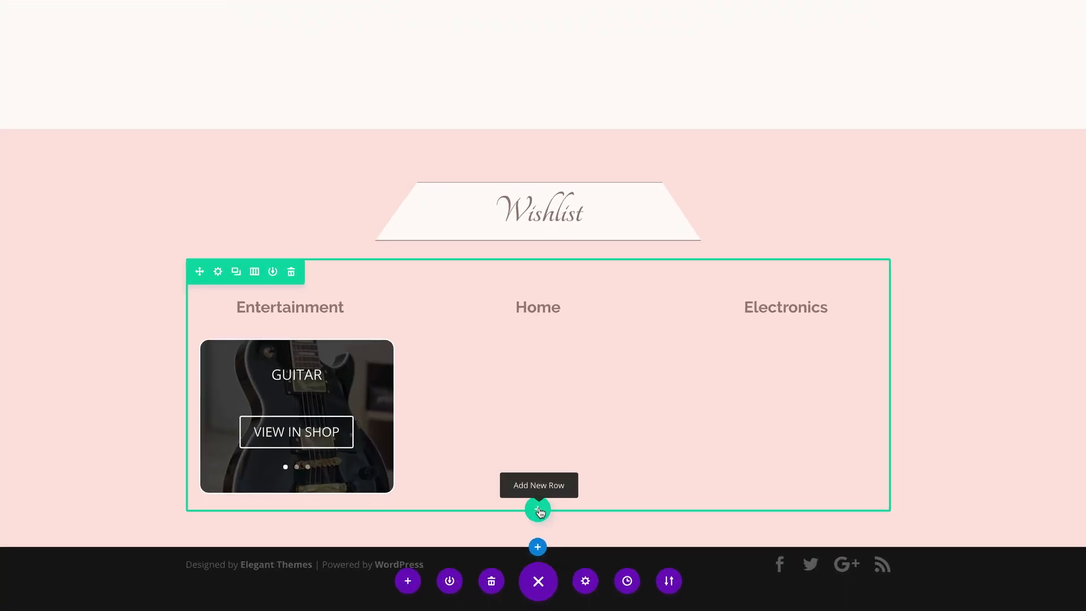
click(538, 511)
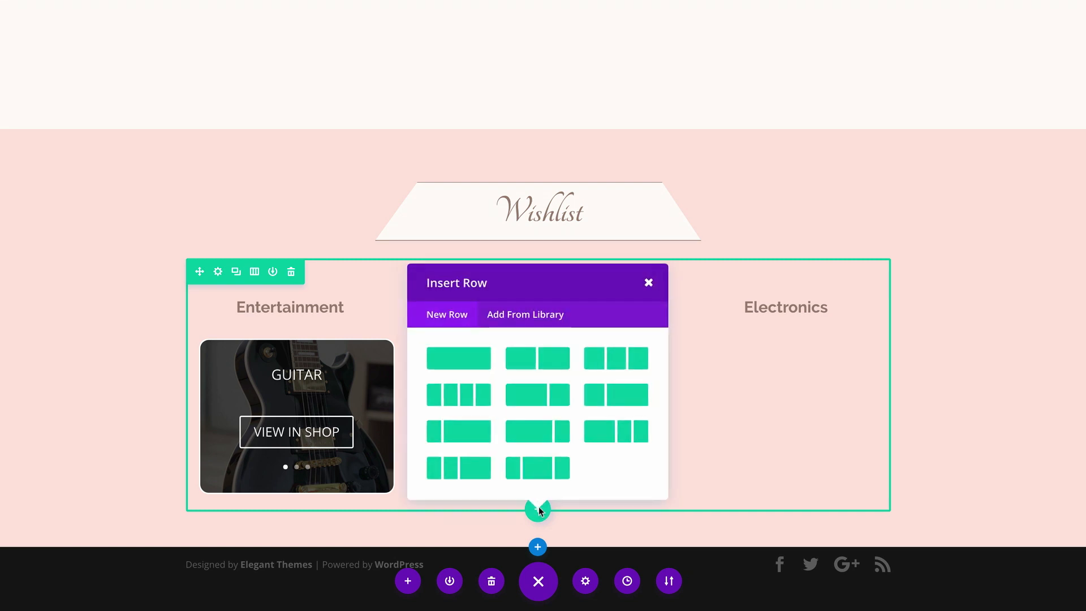
click(547, 346)
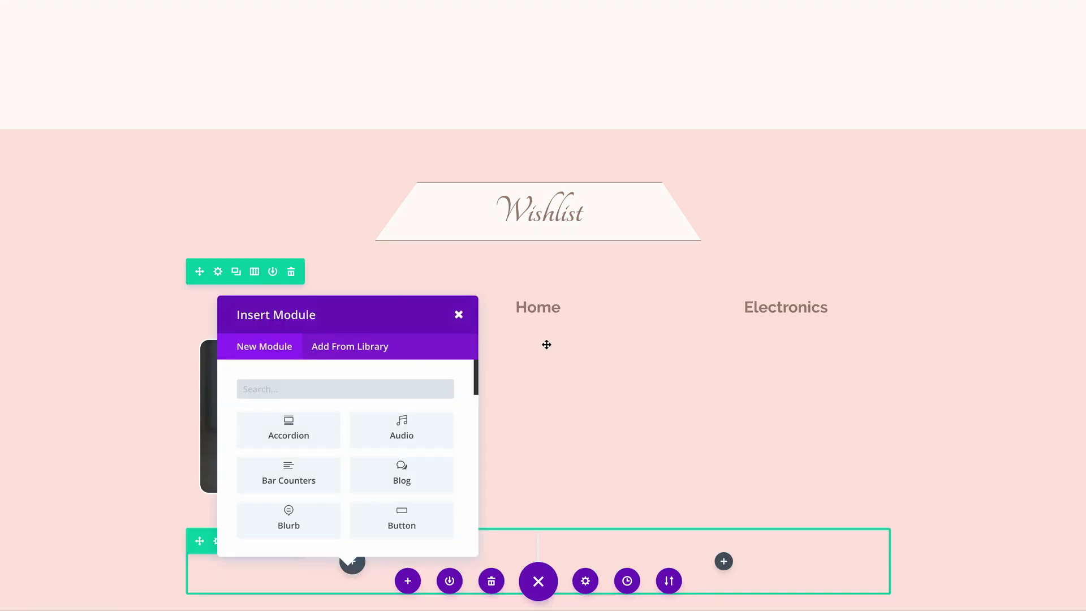
click(458, 318)
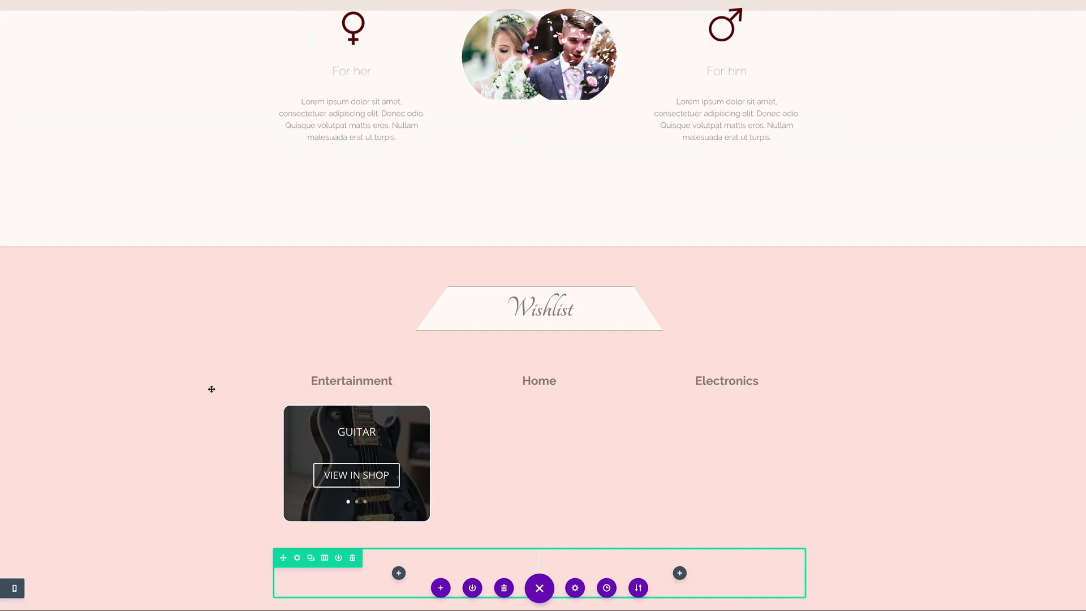
Duplicate the Entertainment slider twice and move the copies under the Home and Electronics titles
scroll(356, 345, down, 1)
mouse_move(369, 356)
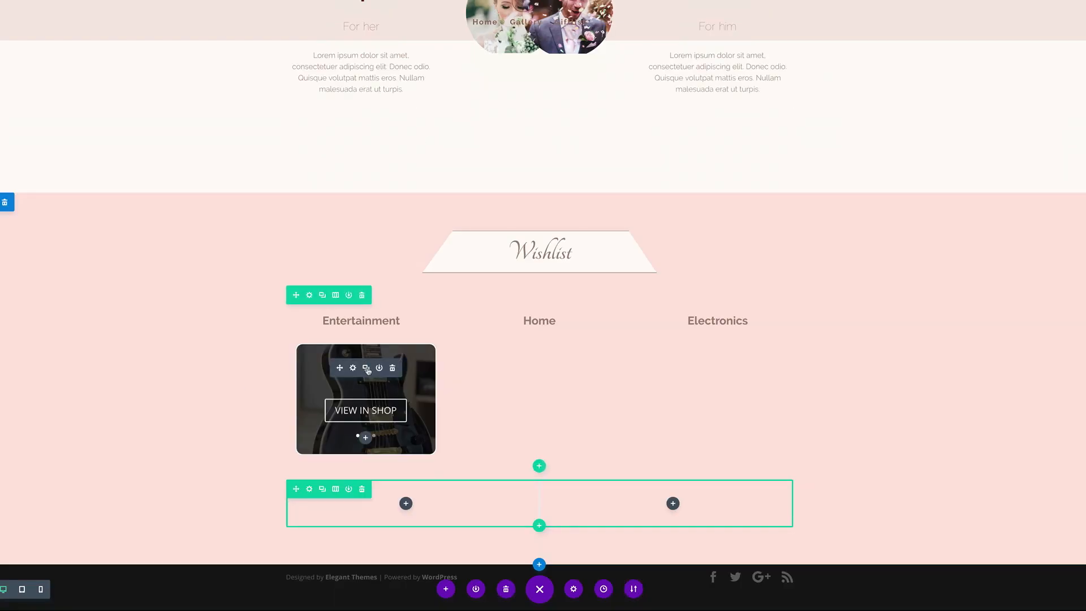
click(366, 368)
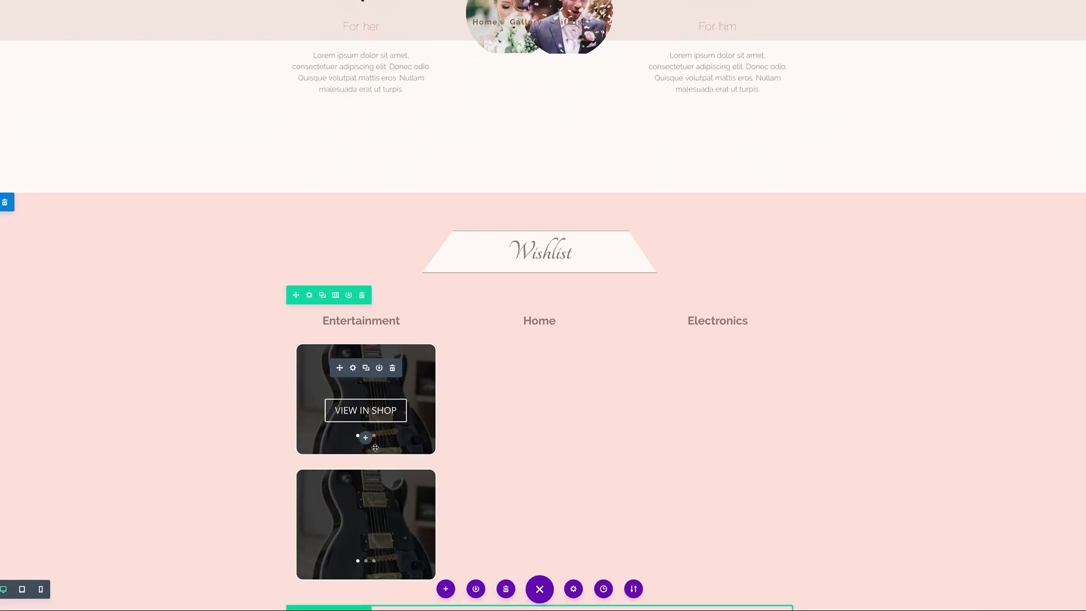
click(366, 368)
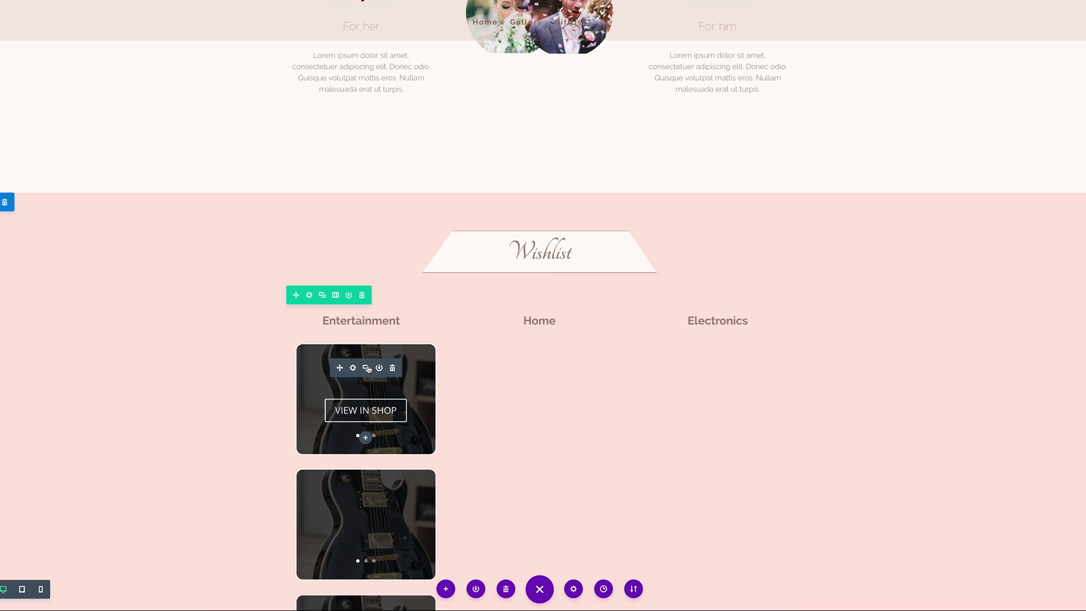
scroll(579, 420, down, 3)
drag(340, 337, 543, 203)
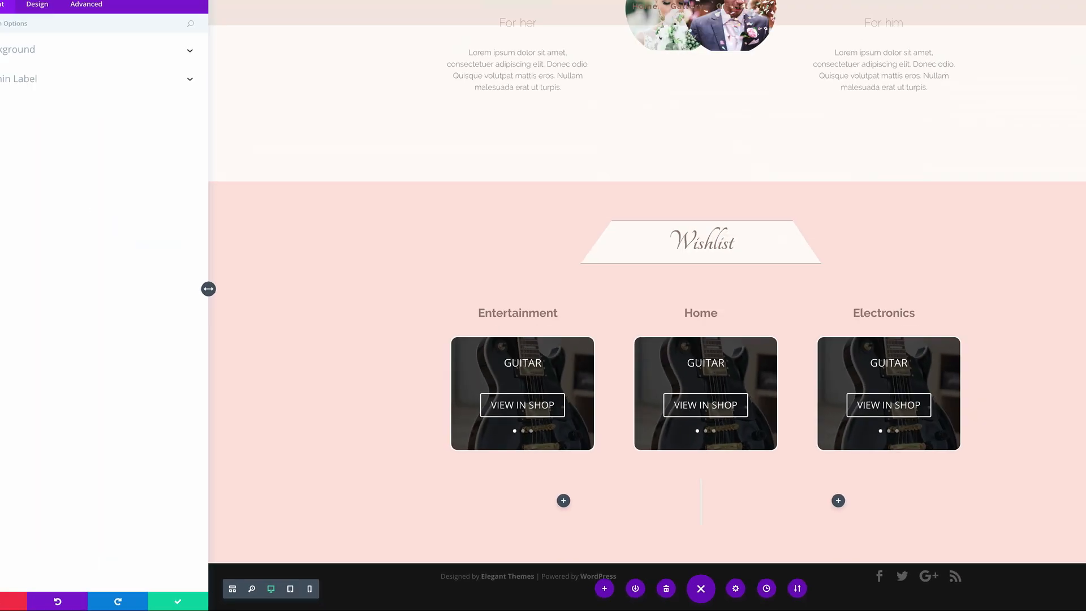
Enable a custom width for the new two-column row, in percent, and set it to 50%
click(38, 4)
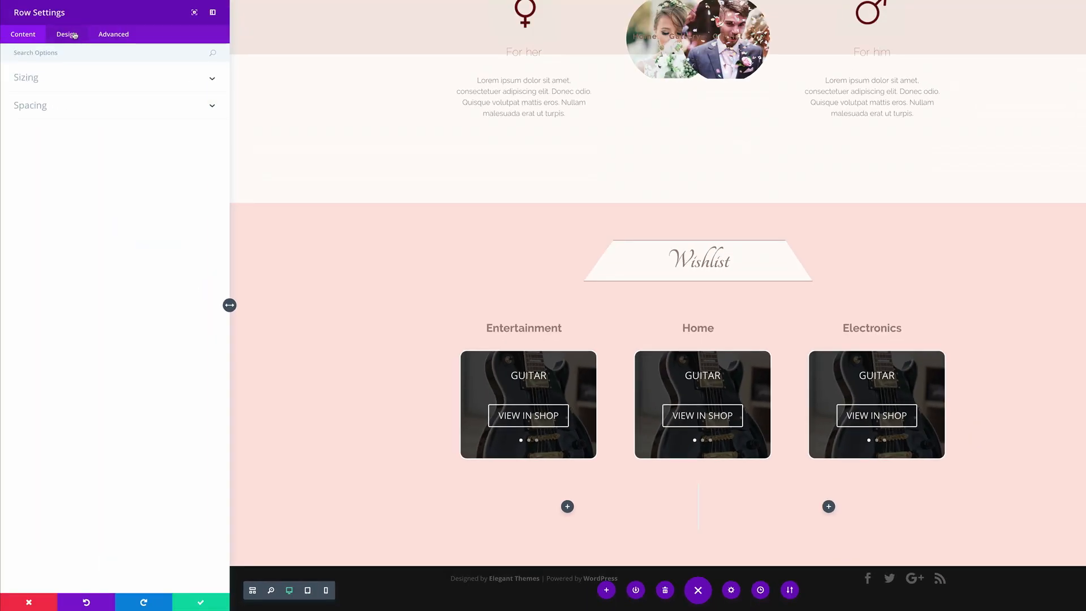
click(49, 79)
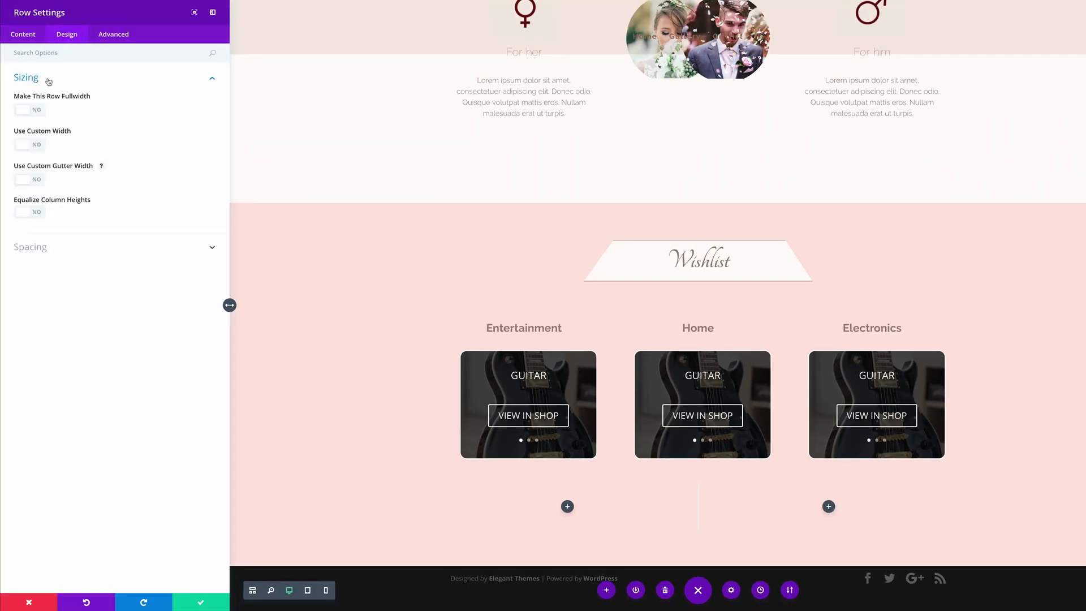
click(37, 145)
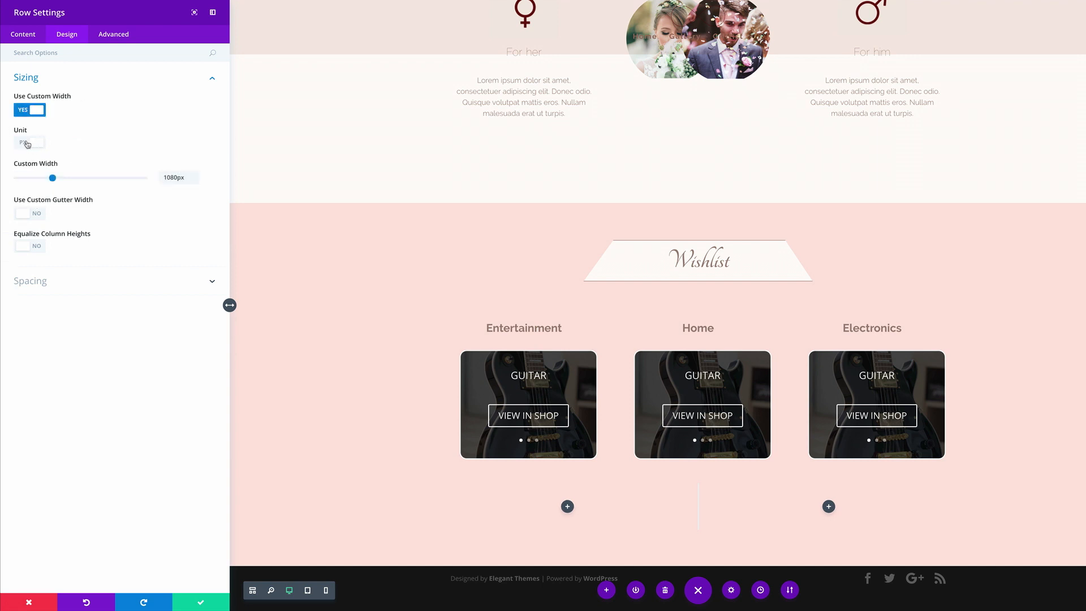
click(29, 143)
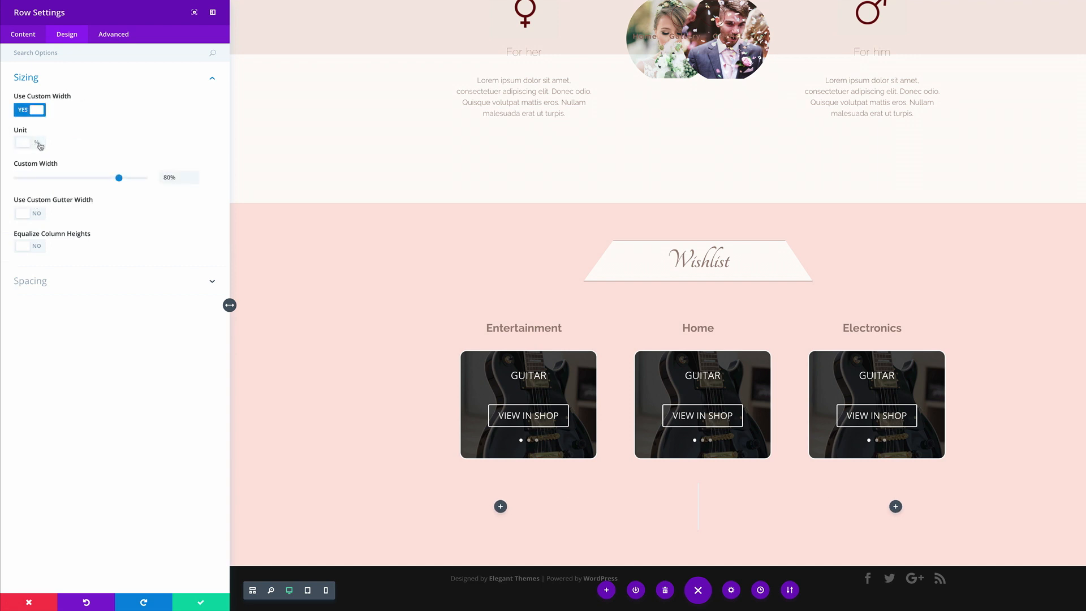
click(163, 179)
key(Delete)
text(5)
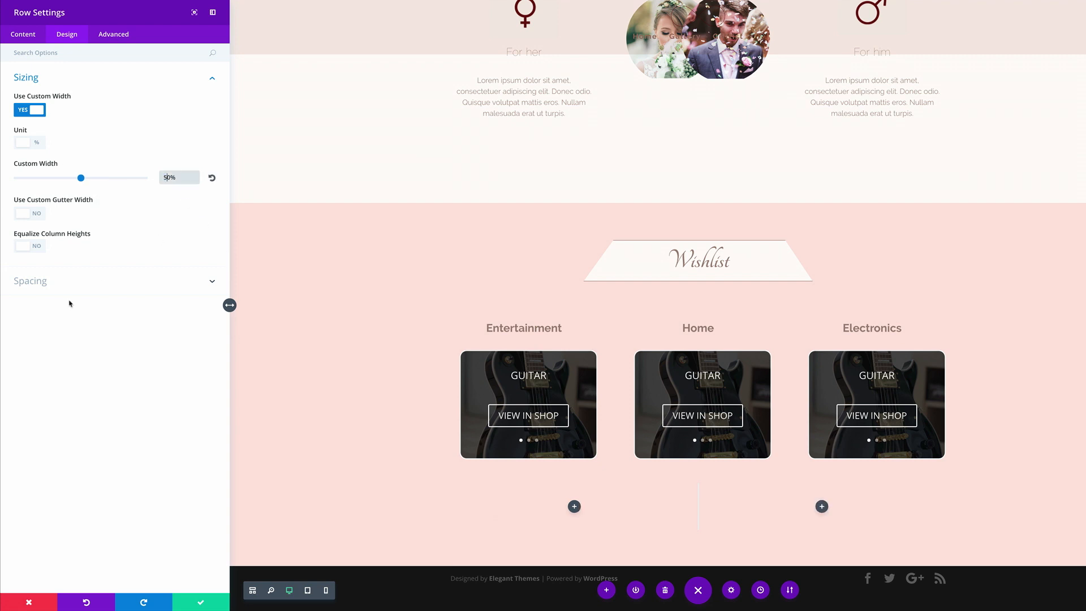
Give the new two-column row a 5% bottom margin and save the row settings
click(66, 282)
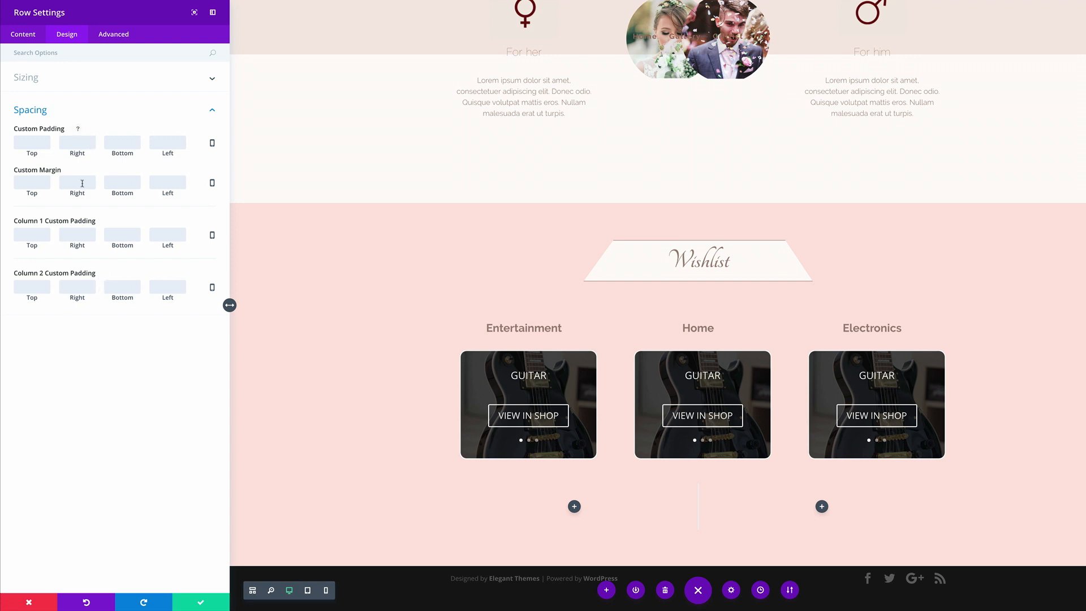
click(109, 182)
text(5%)
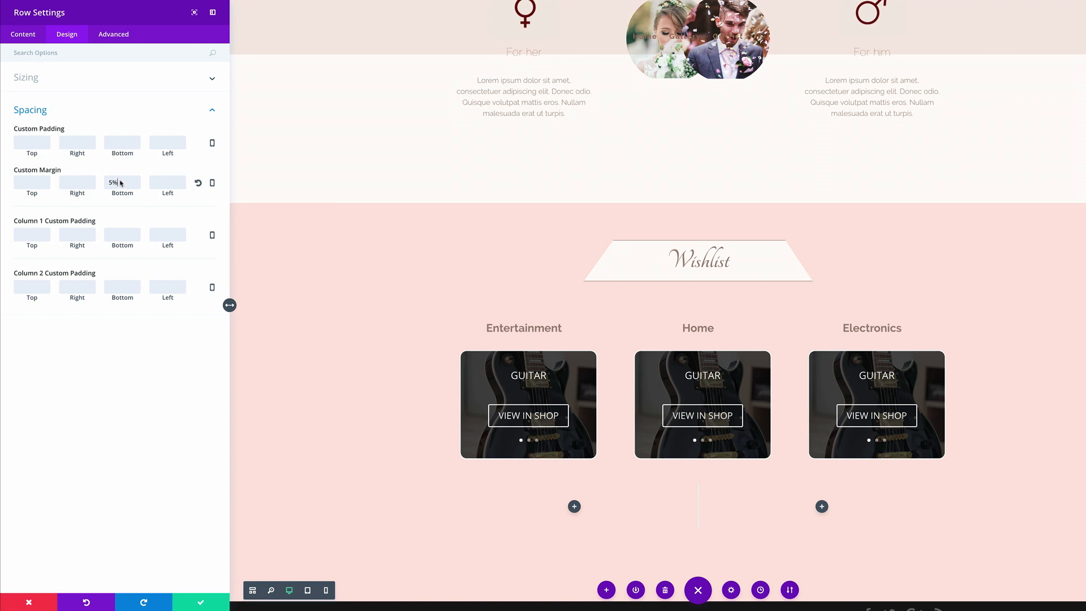
click(204, 603)
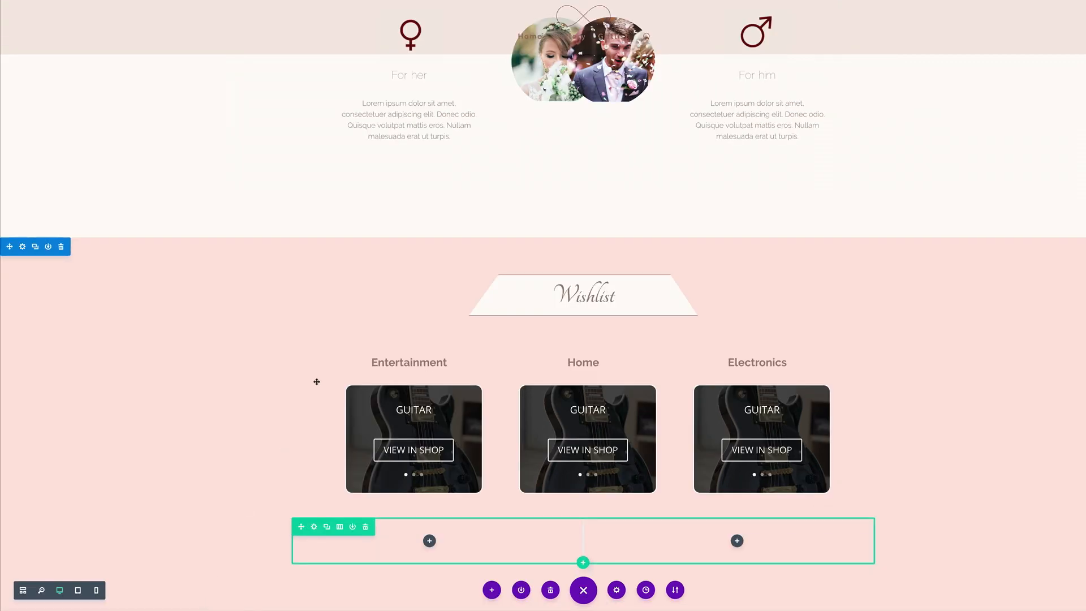
Place copies of the Entertainment title and guitar slider in both columns of the new row, with each title above its slider
scroll(289, 308, down, 2)
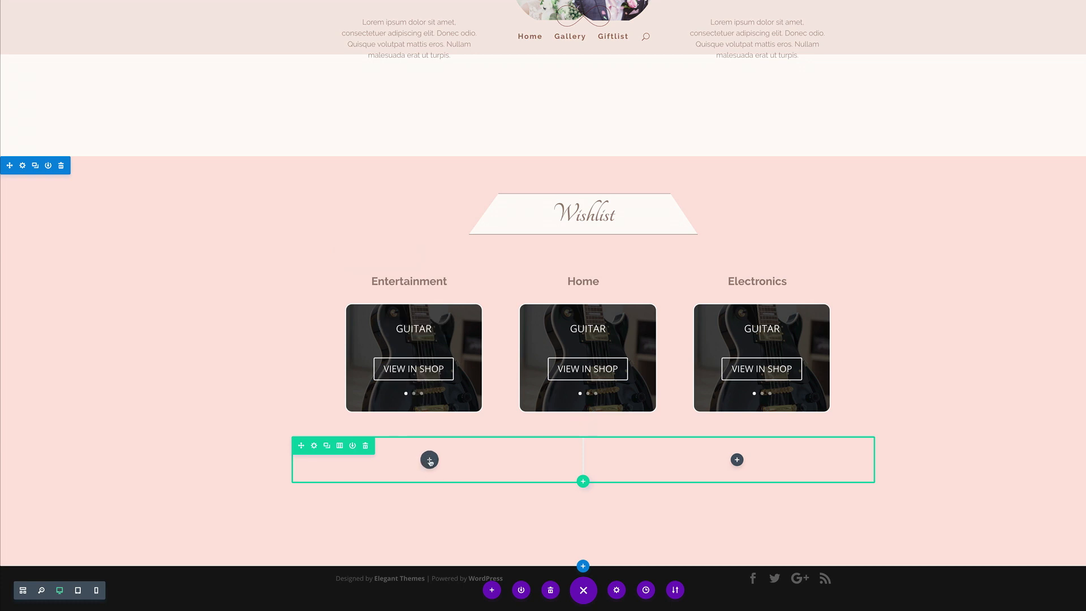
key(ctrl+v)
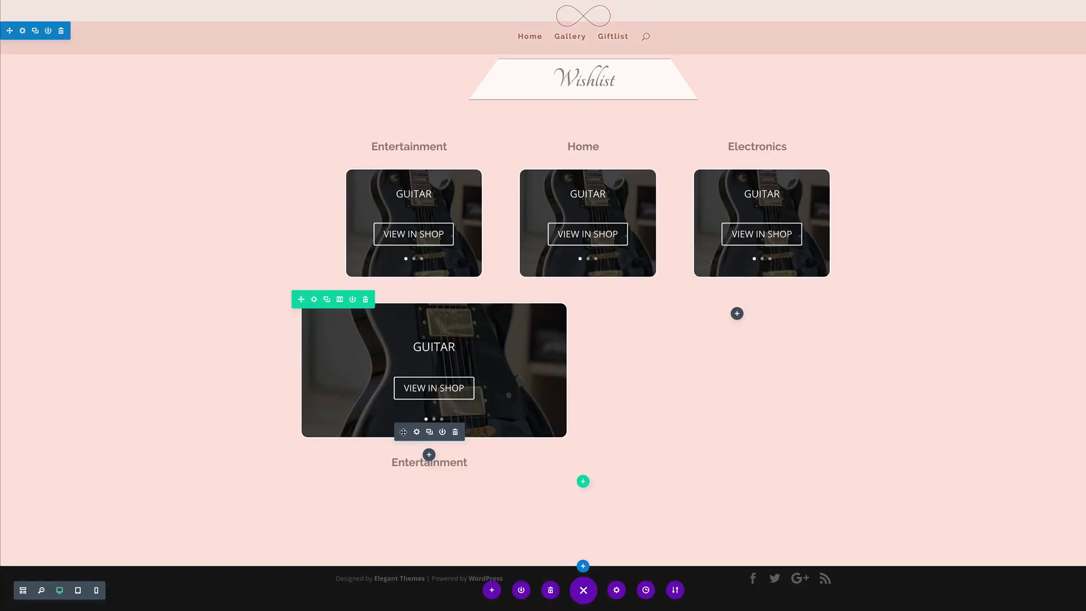
drag(403, 431, 413, 343)
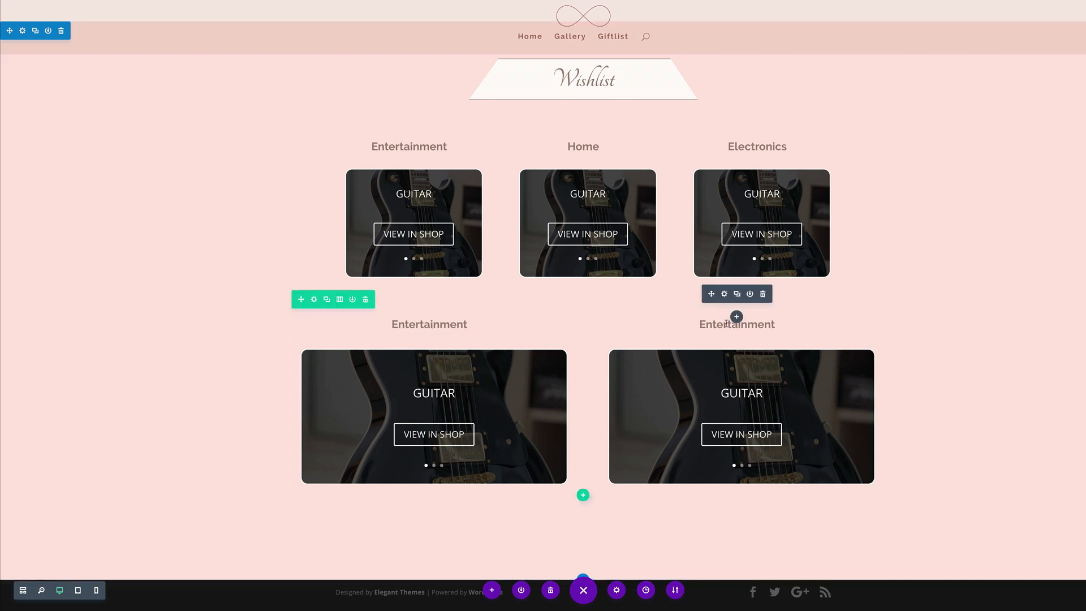
Rename the two Entertainment titles in the lower row to "For the bride" and "For the groom"
click(450, 324)
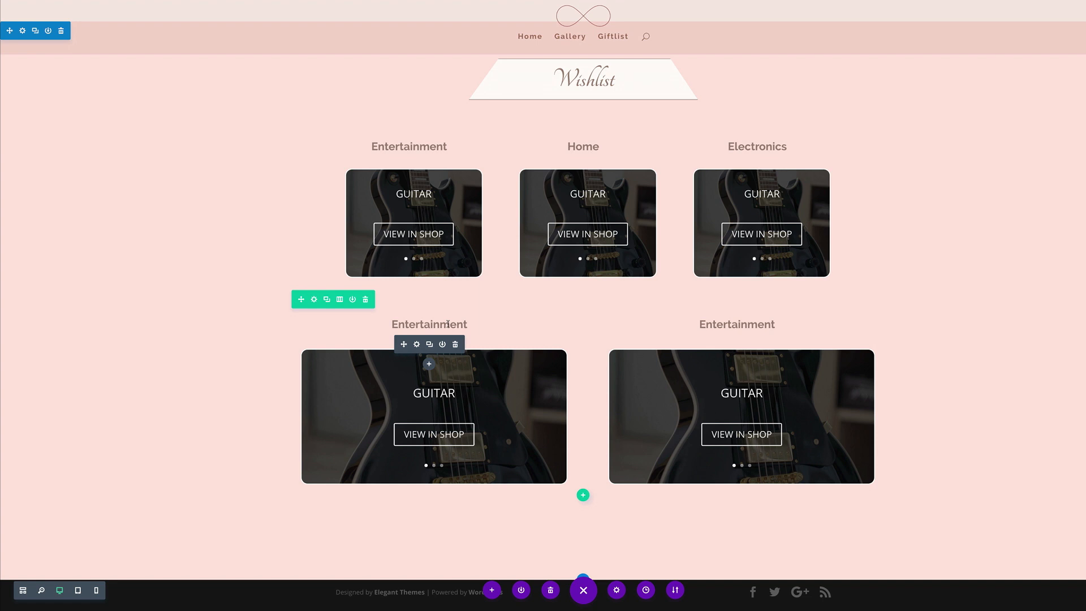
drag(394, 324, 470, 324)
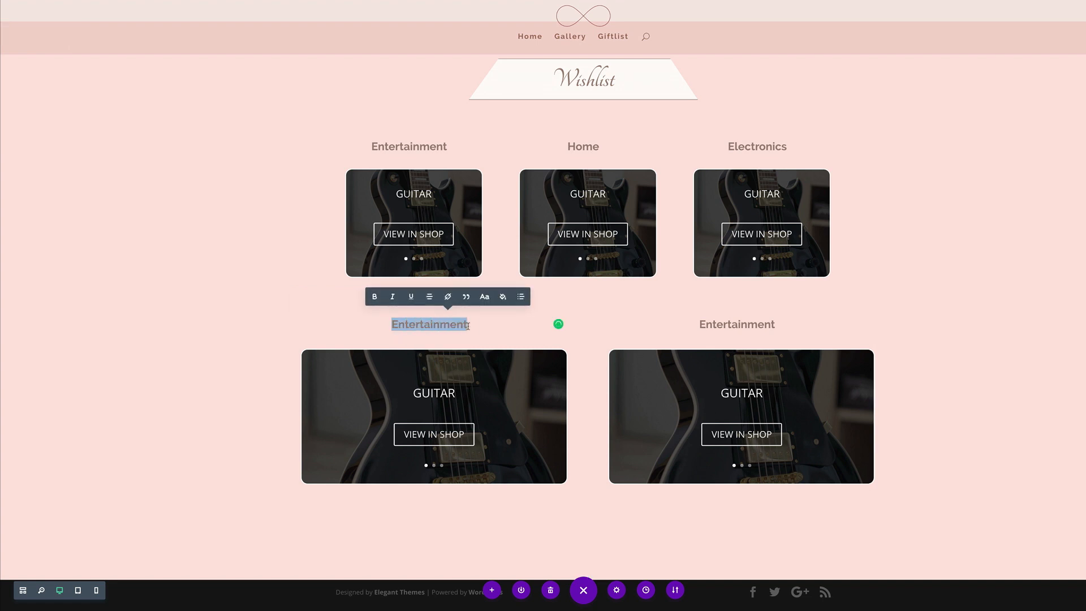
text(For the bride)
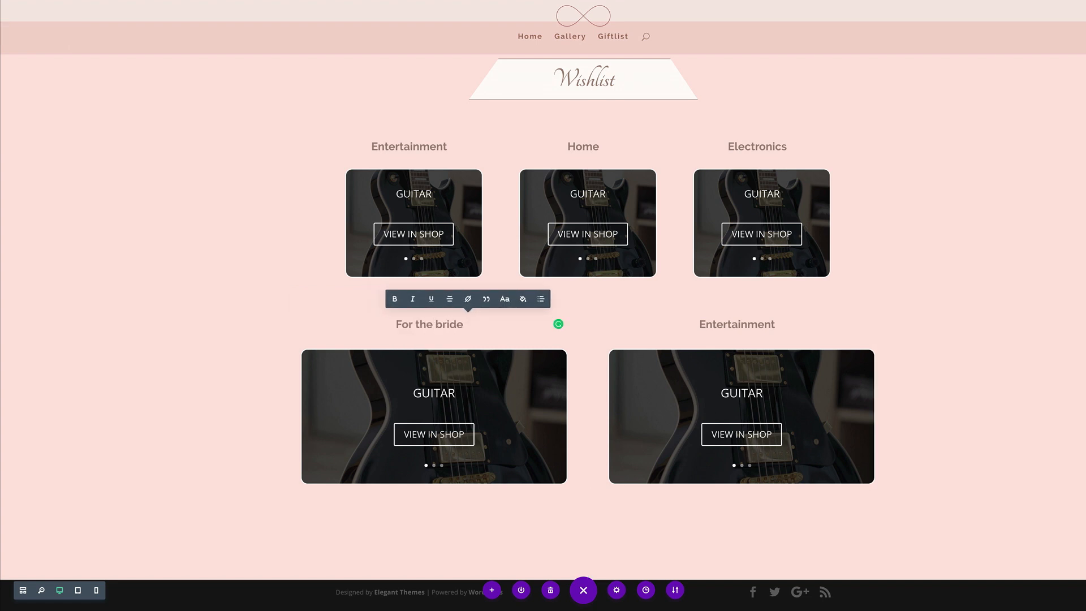
click(684, 321)
drag(684, 321, 783, 325)
text(For the groom)
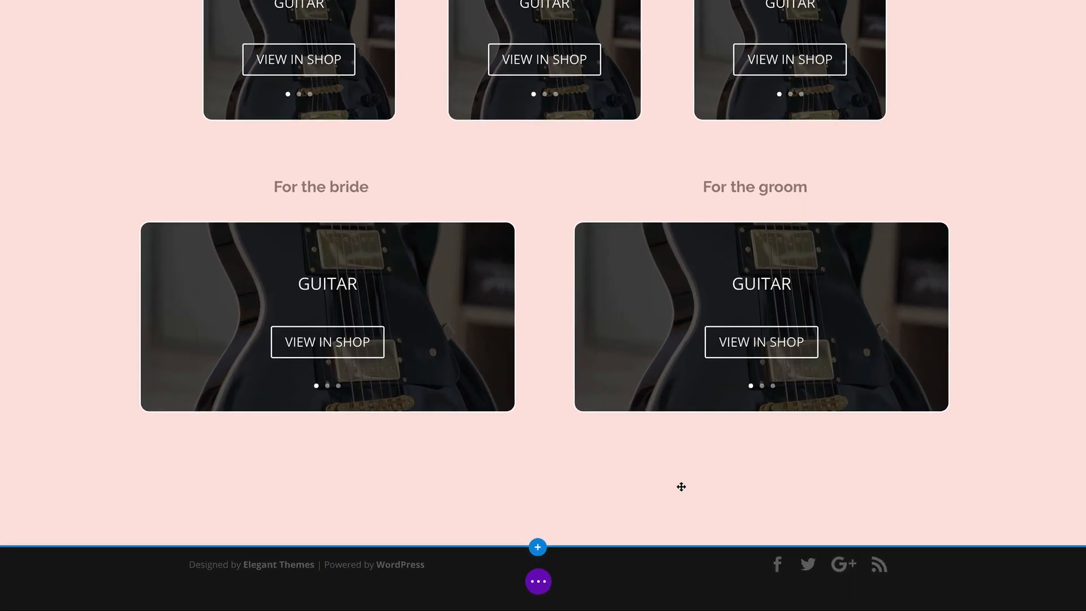
Add a new regular section below the Wishlist section without inserting a row
click(537, 547)
click(456, 504)
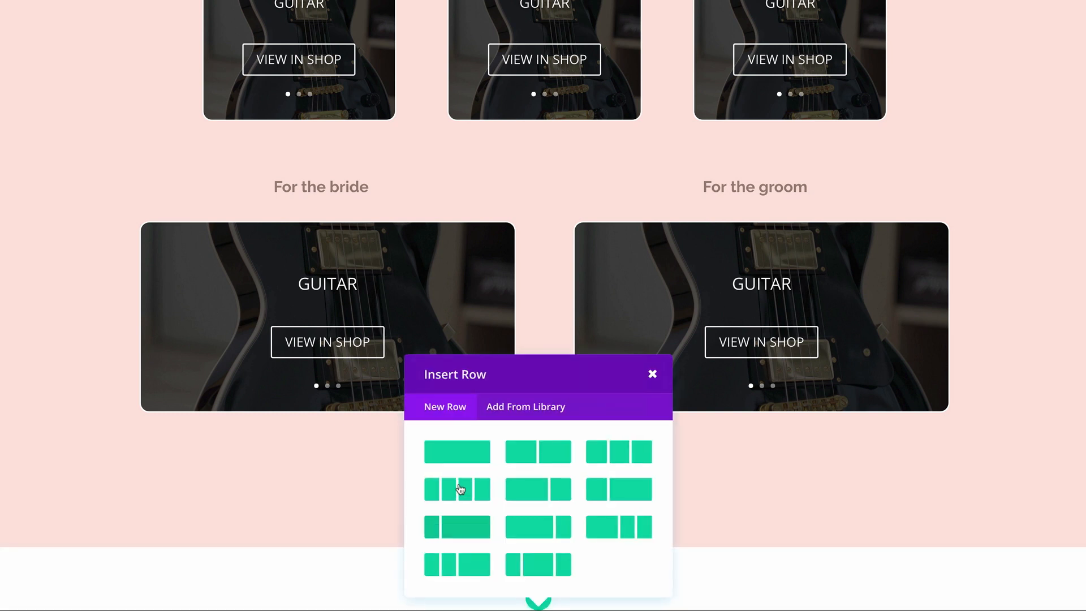
scroll(704, 449, down, 2)
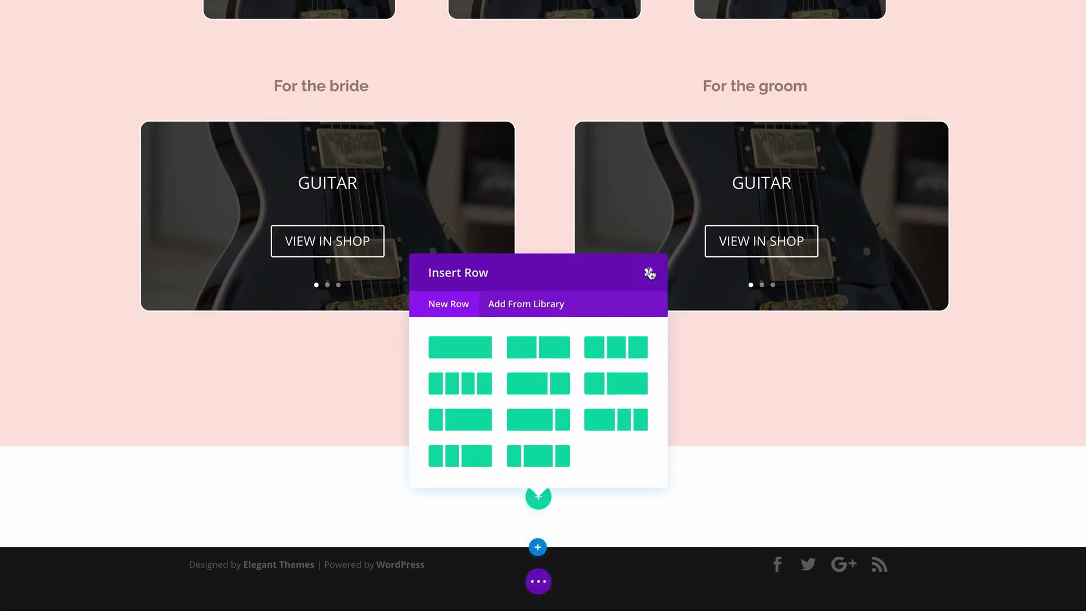
click(648, 276)
Set the new section's background color to #fffaf6 and save the section settings
mouse_move(53, 477)
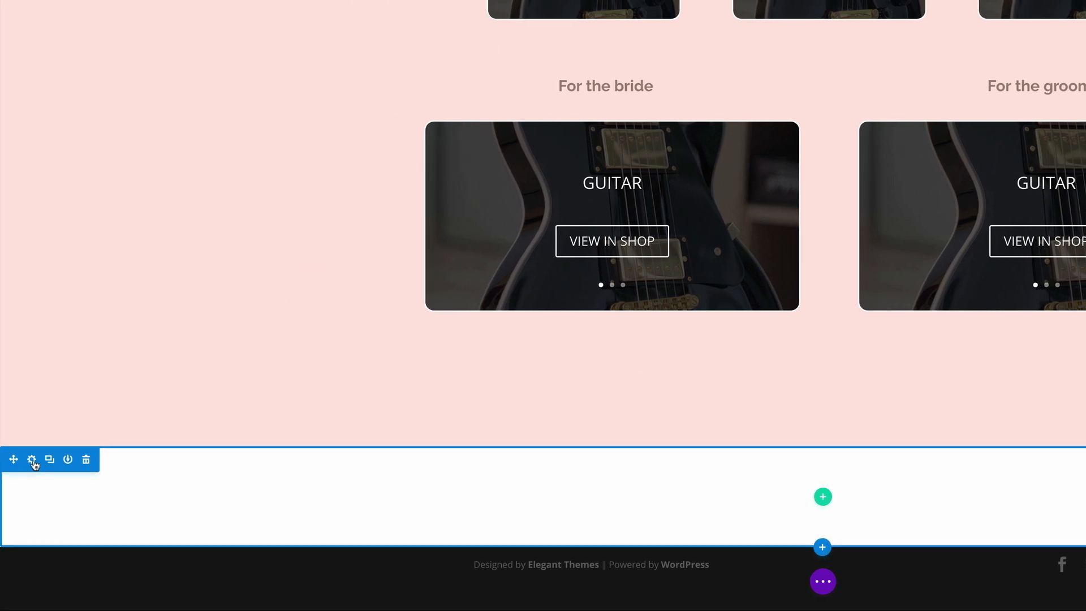
click(32, 460)
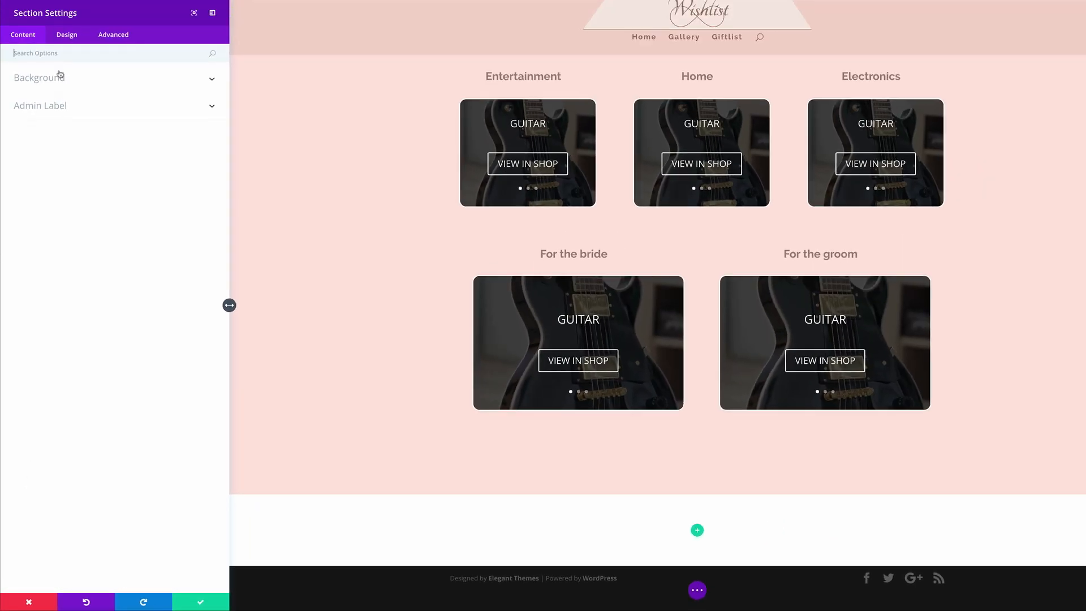
click(58, 84)
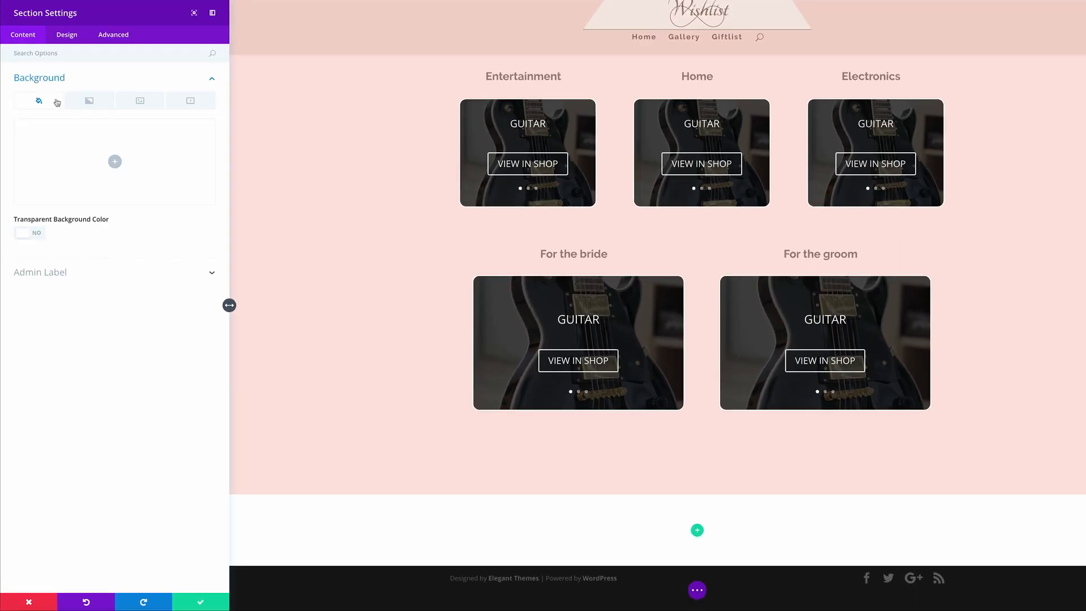
click(118, 162)
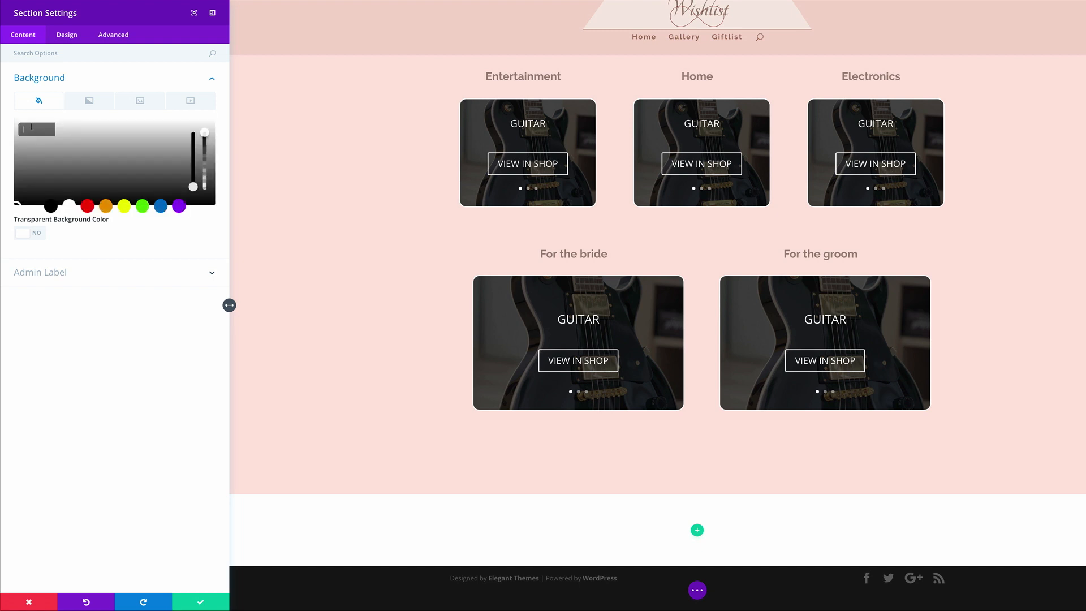
text(#fffaf6)
click(201, 603)
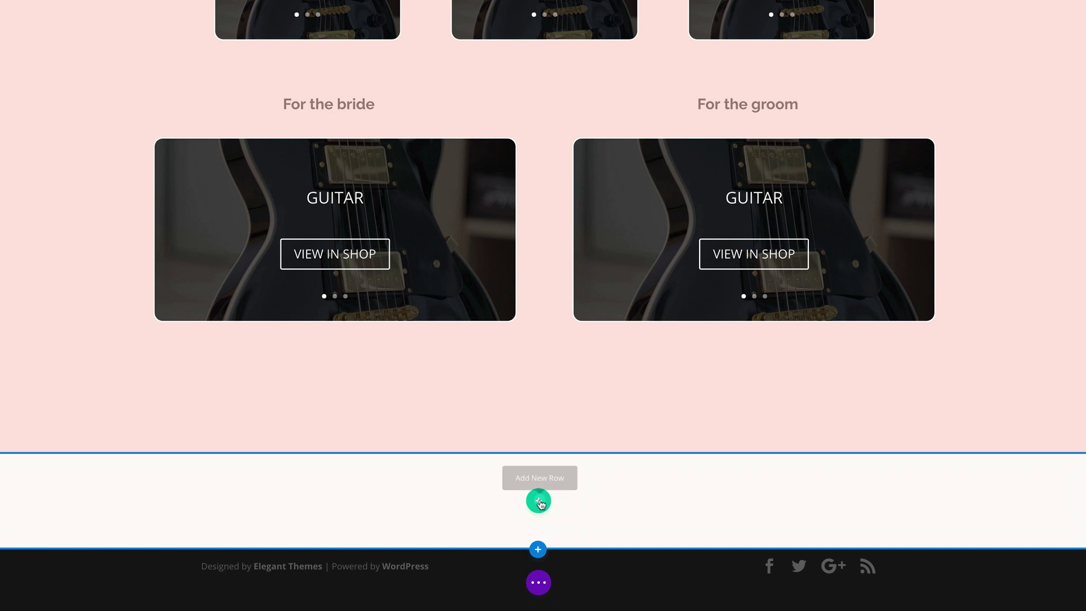
Insert a single-column row in the new section without adding a module
click(539, 502)
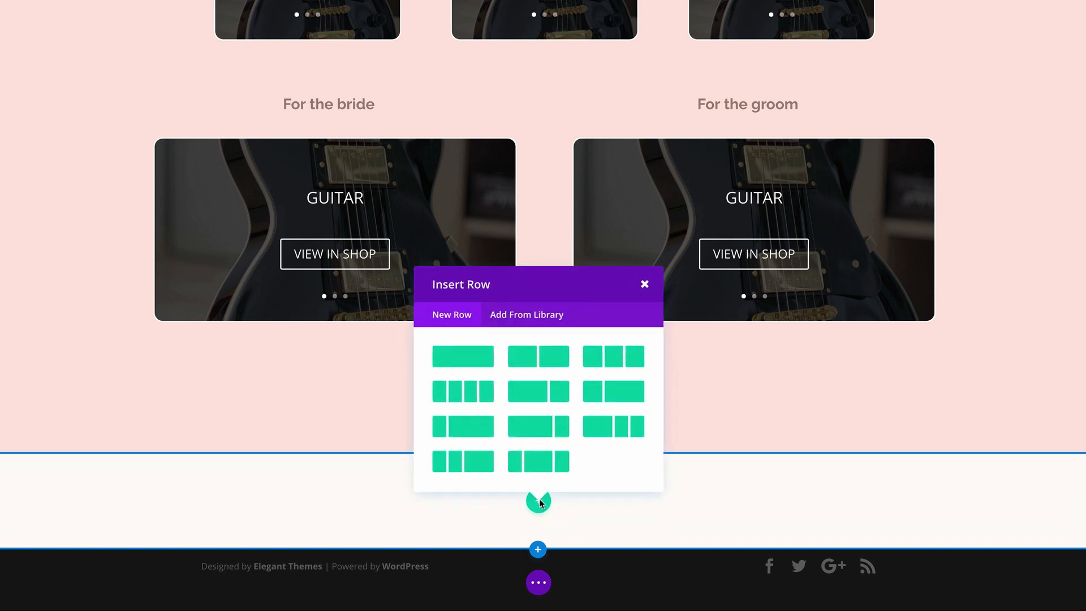
click(473, 357)
click(640, 297)
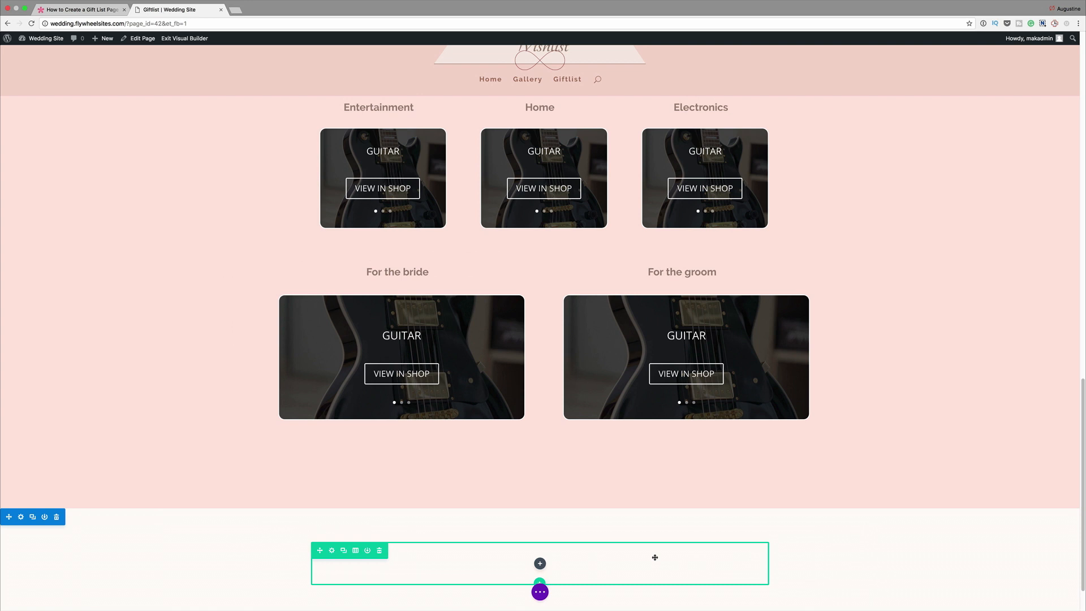
Copy the "The choice is yours" title module into the new row and change its text to "Let us know"
scroll(655, 557, up, 13)
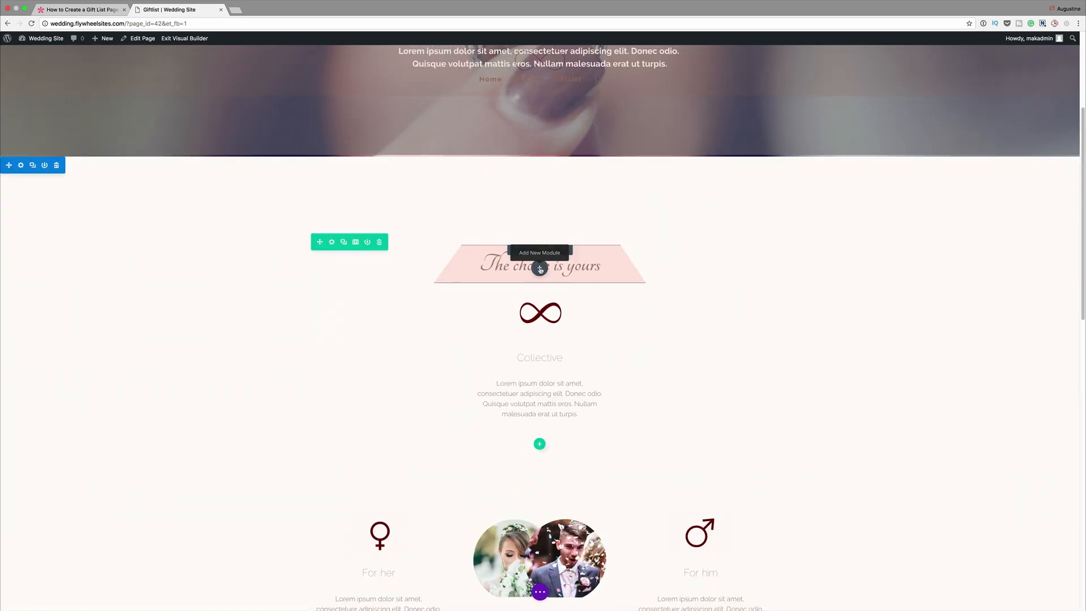
scroll(643, 440, down, 12)
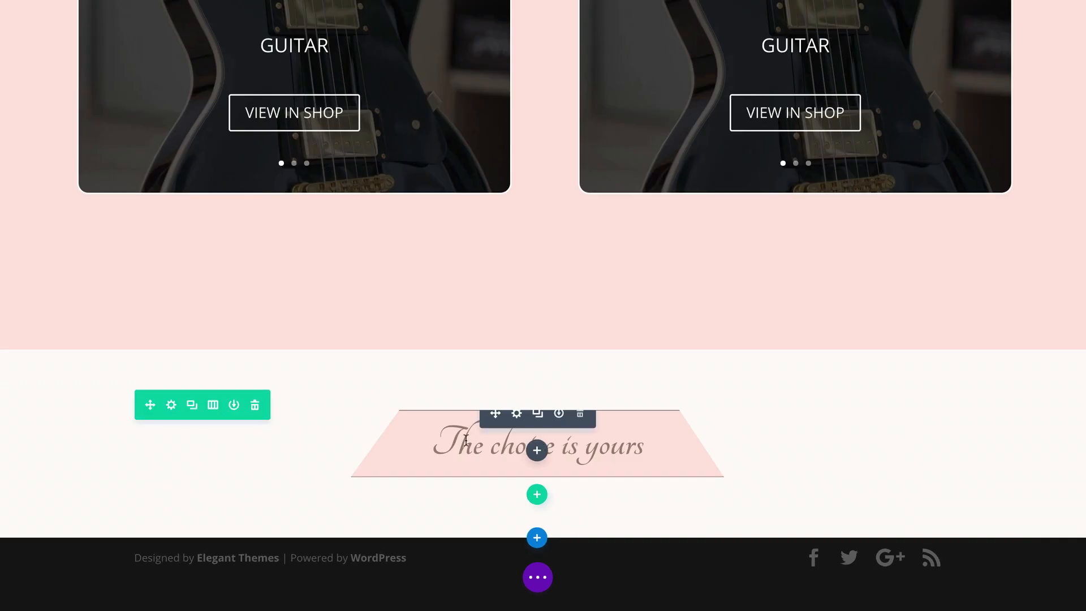
drag(455, 442, 651, 457)
text(Let us know)
click(620, 322)
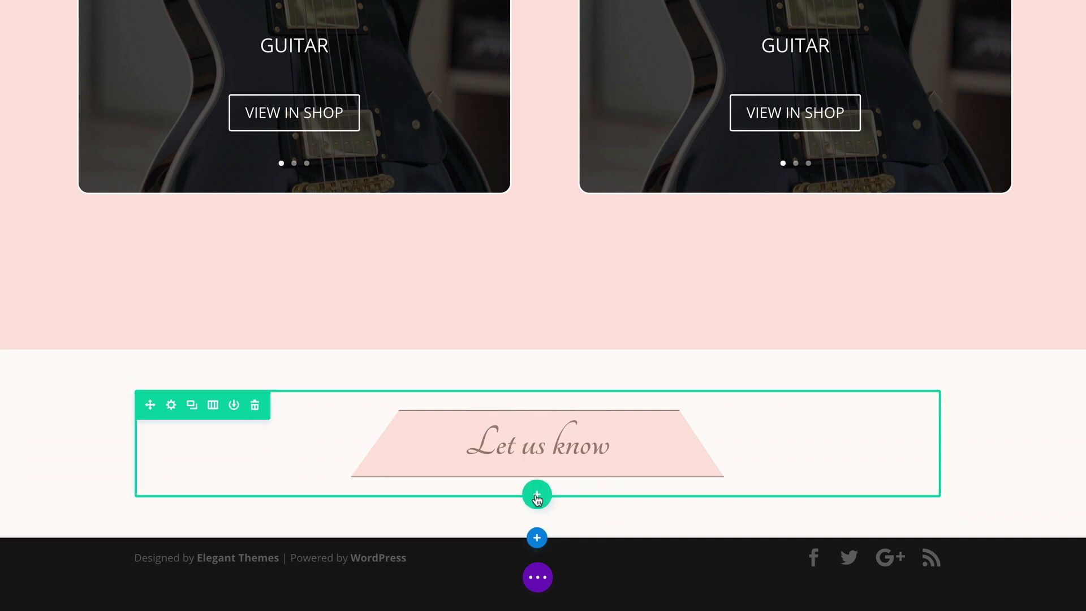
Add a two-column row below the "Let us know" title and insert a Contact Form module in its first column
click(537, 496)
click(544, 333)
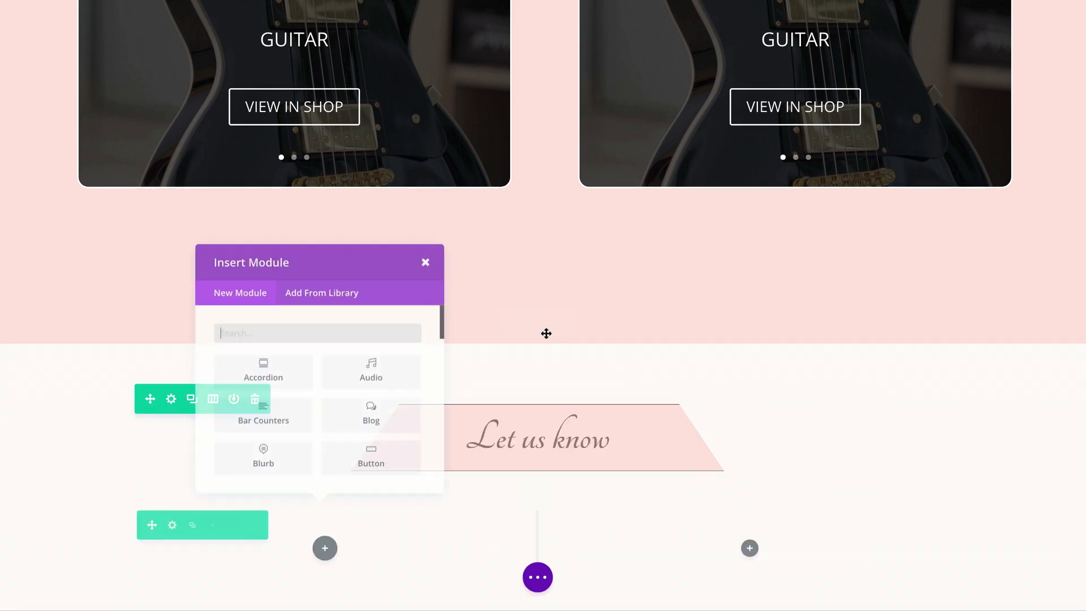
scroll(547, 334, down, 2)
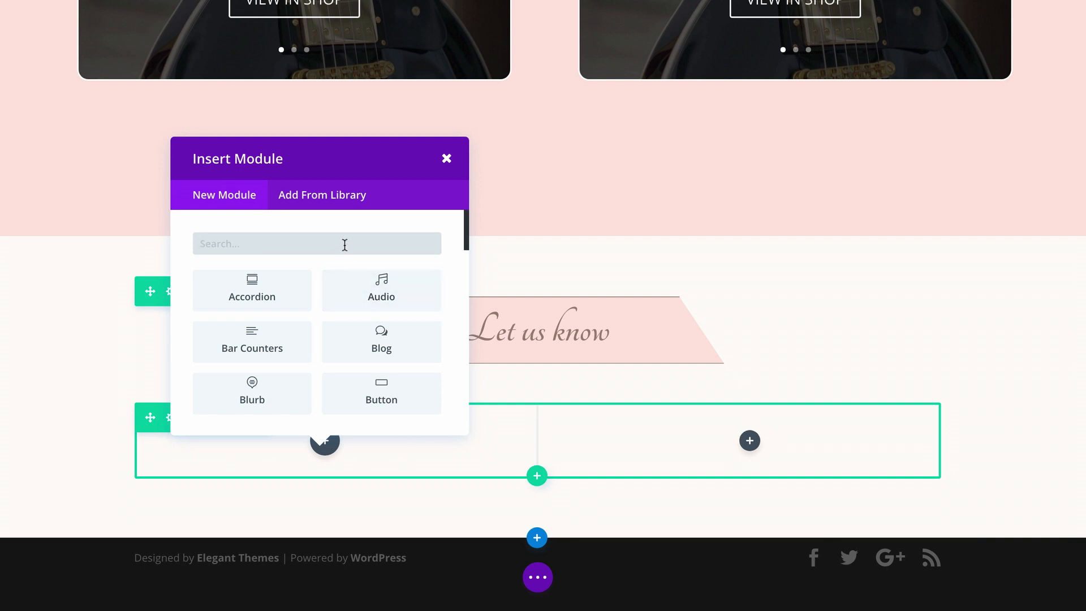
text(cont)
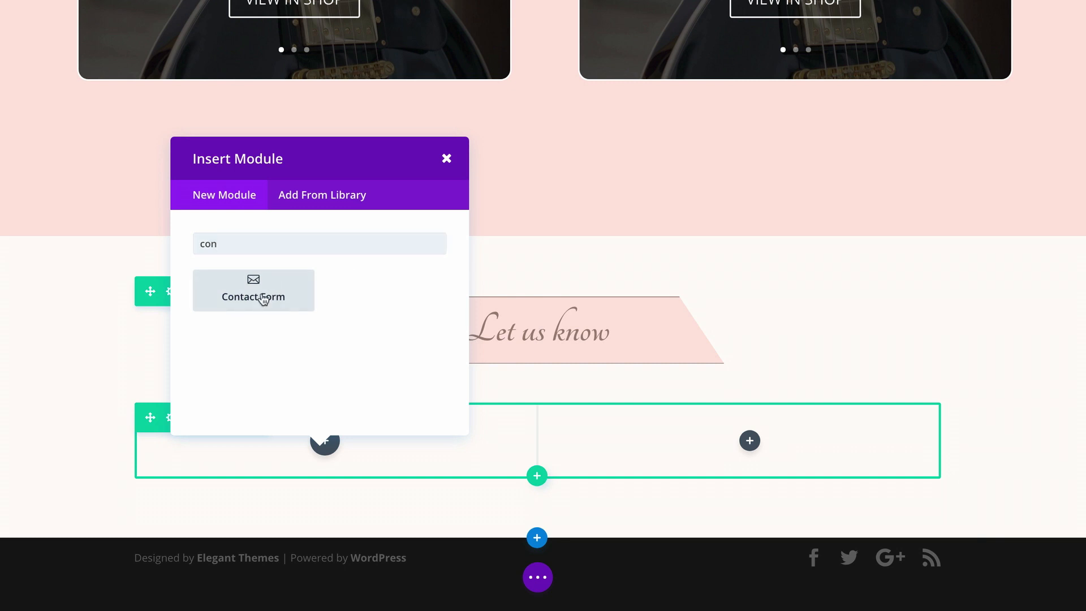
click(262, 295)
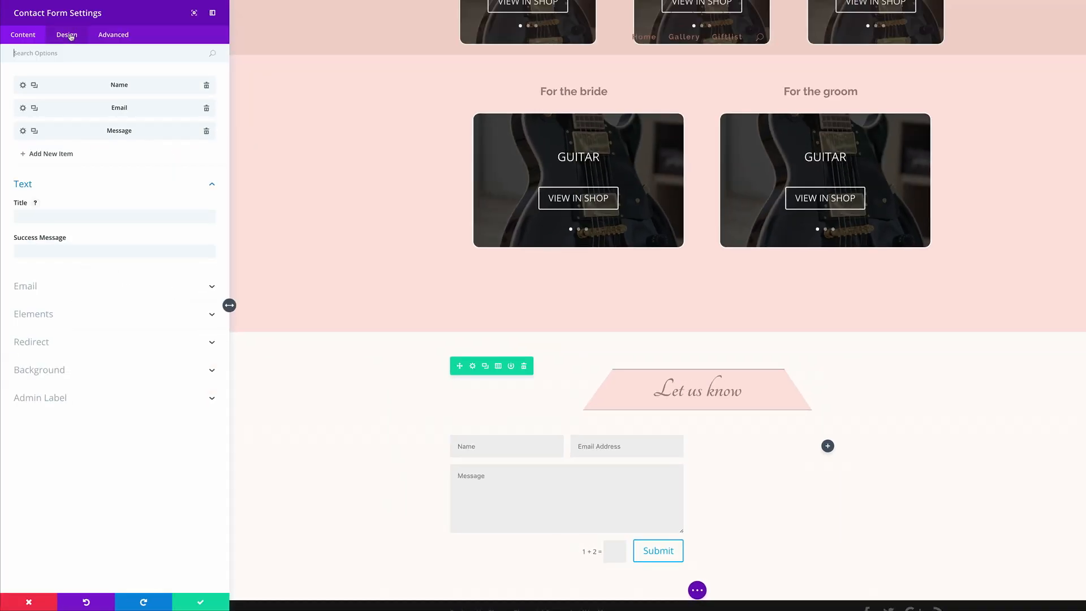
Set the contact form's field text to Raleway Light, color #9b857b and font size 18px
click(67, 35)
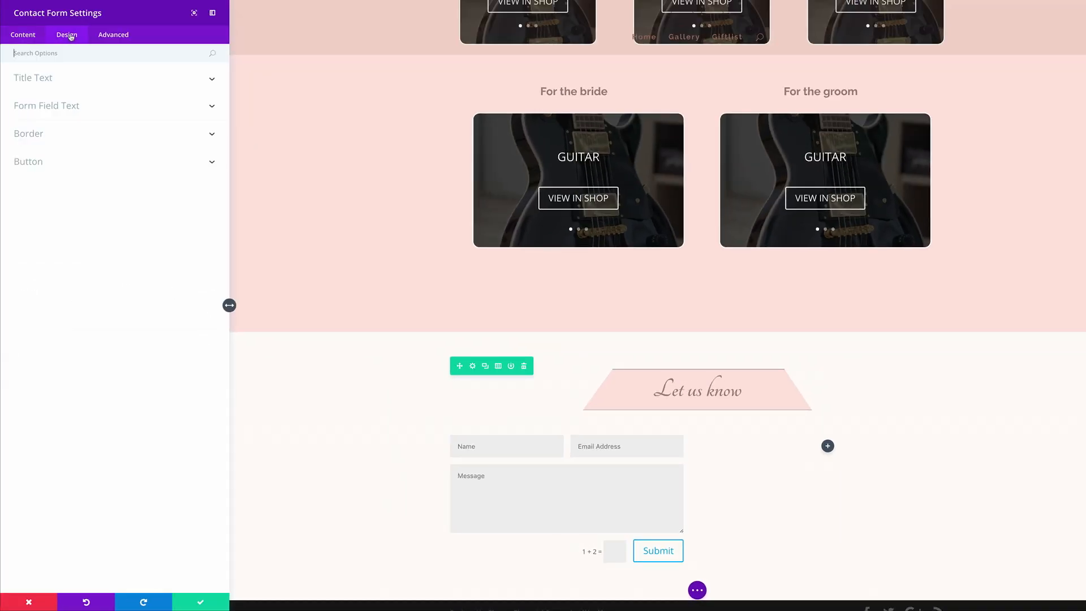
click(74, 108)
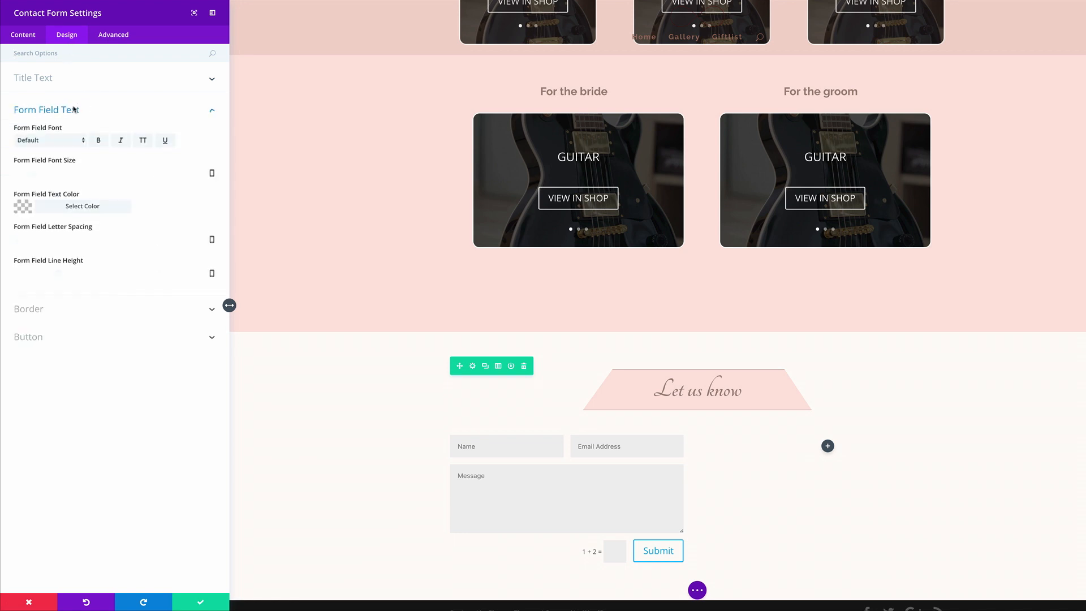
click(66, 143)
scroll(85, 452, down, 4)
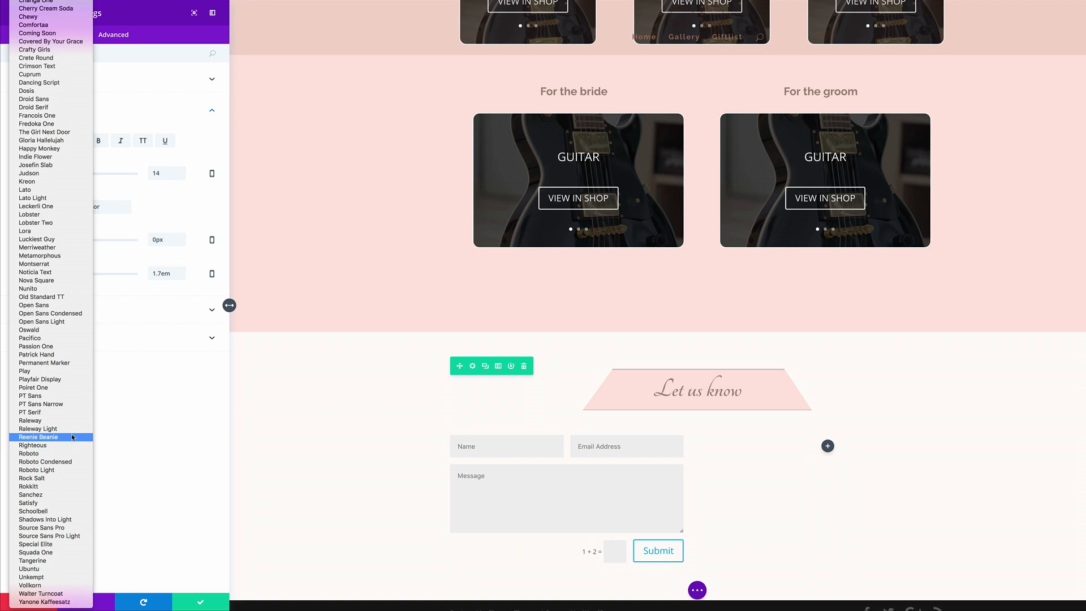
click(84, 427)
click(24, 209)
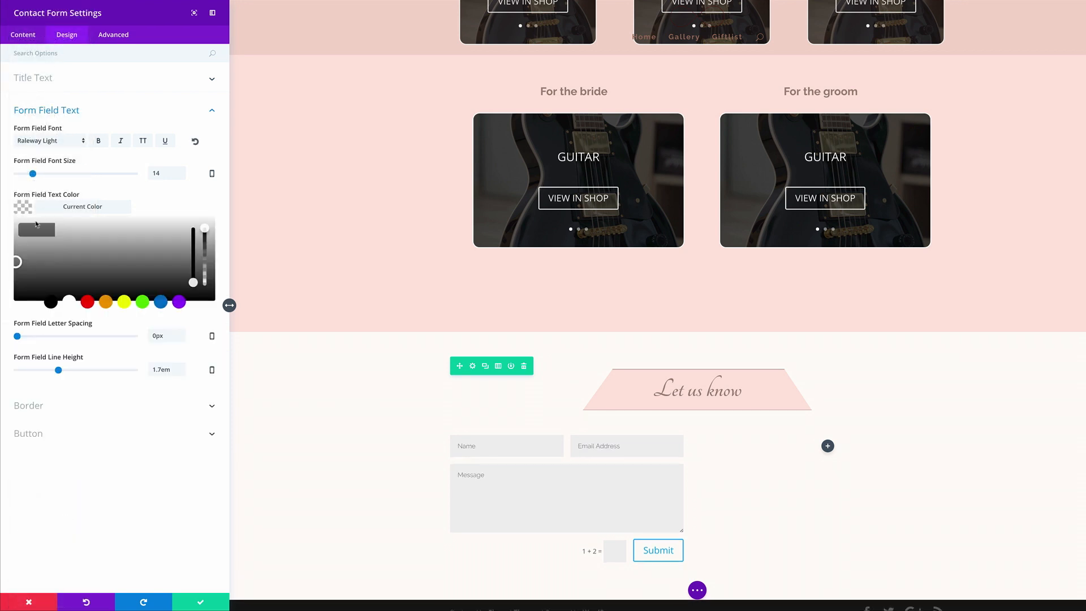
click(37, 228)
text(#9b857b)
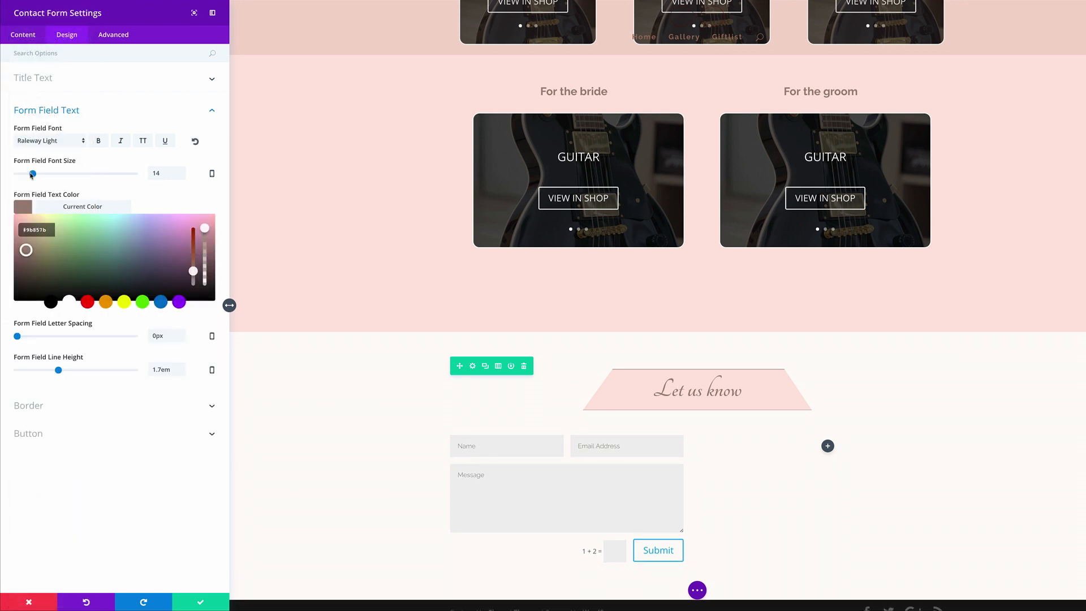
drag(33, 174, 38, 176)
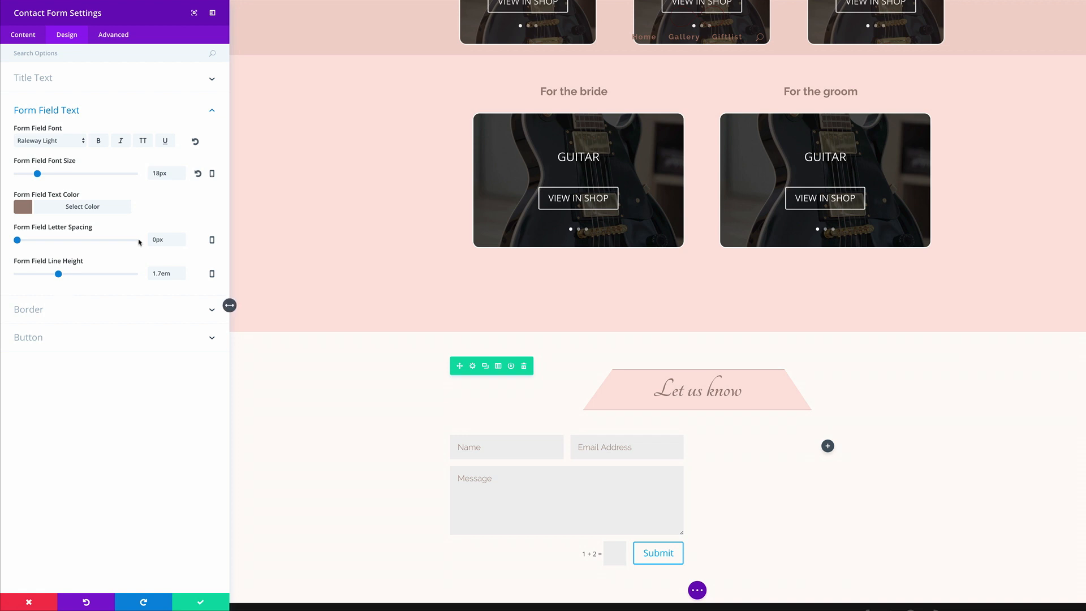
Enable a border on the contact form's inputs with color #d7dce1 and set the input border radius to 15
click(103, 309)
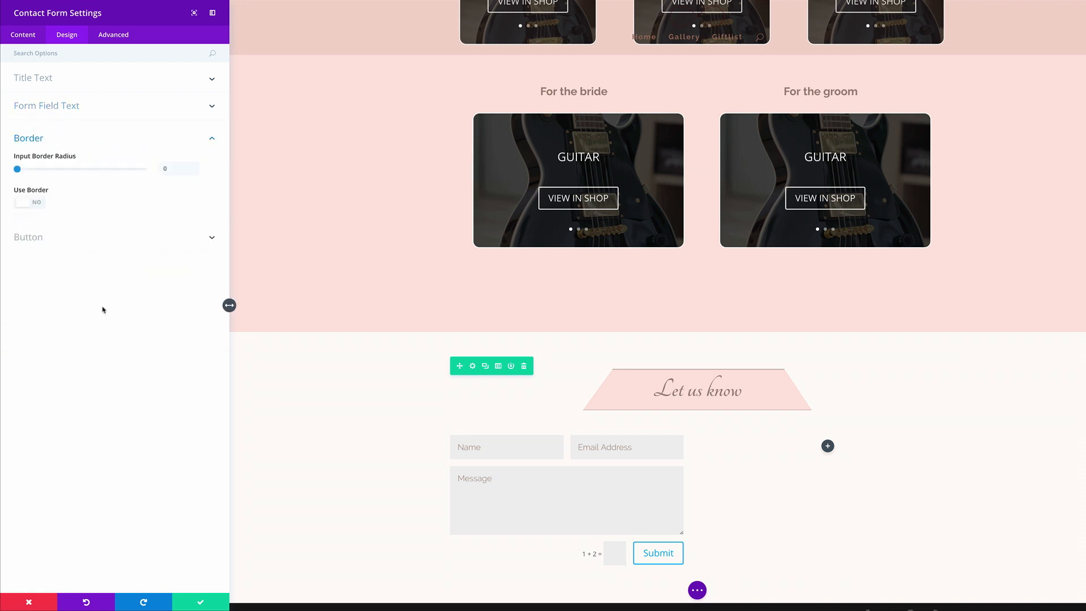
click(38, 205)
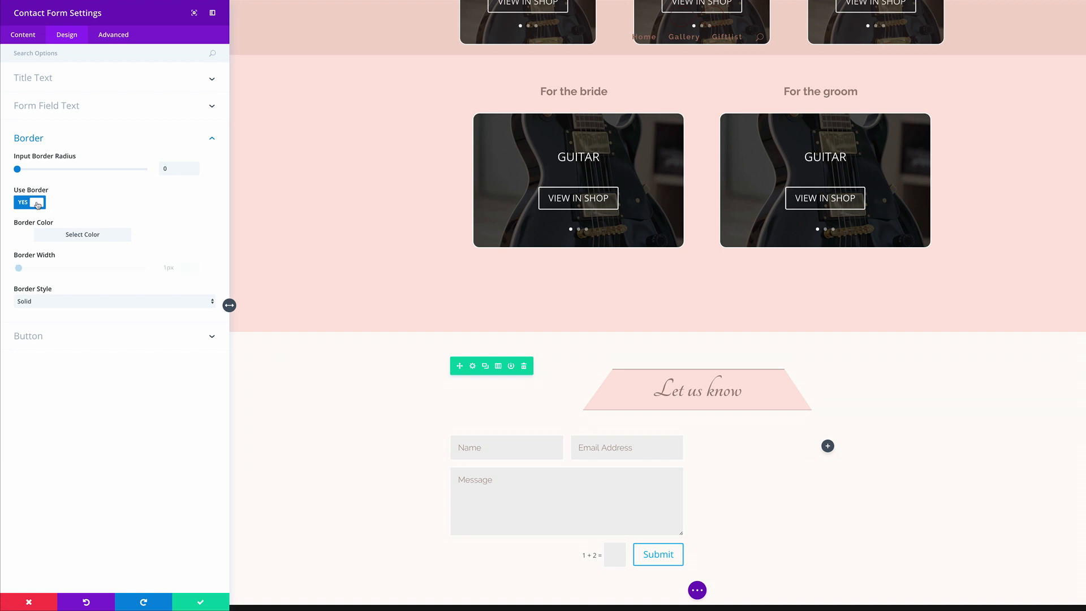
click(28, 240)
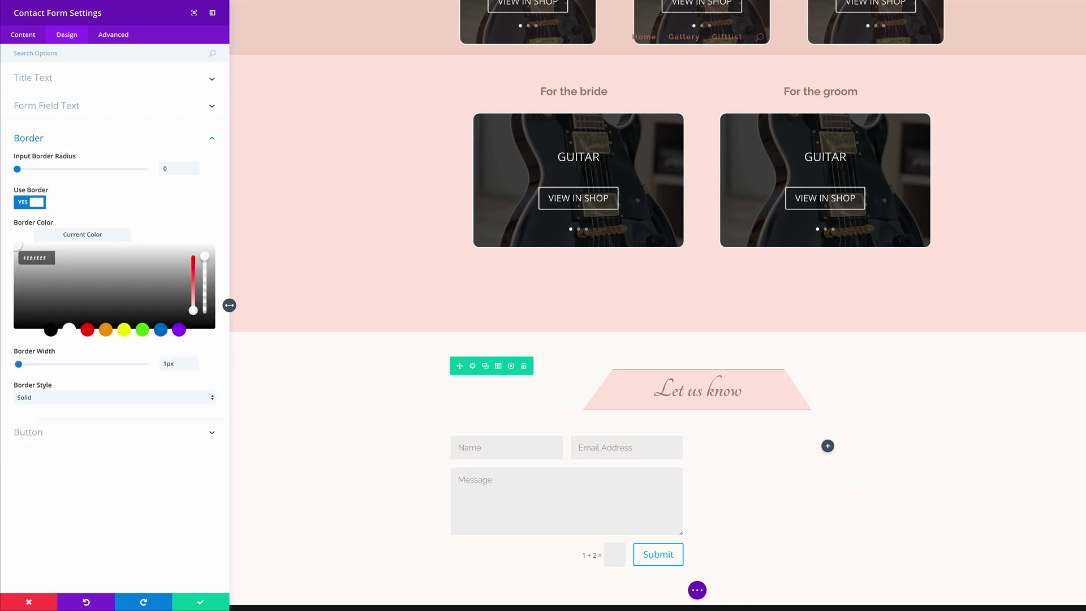
text(#d7dce1)
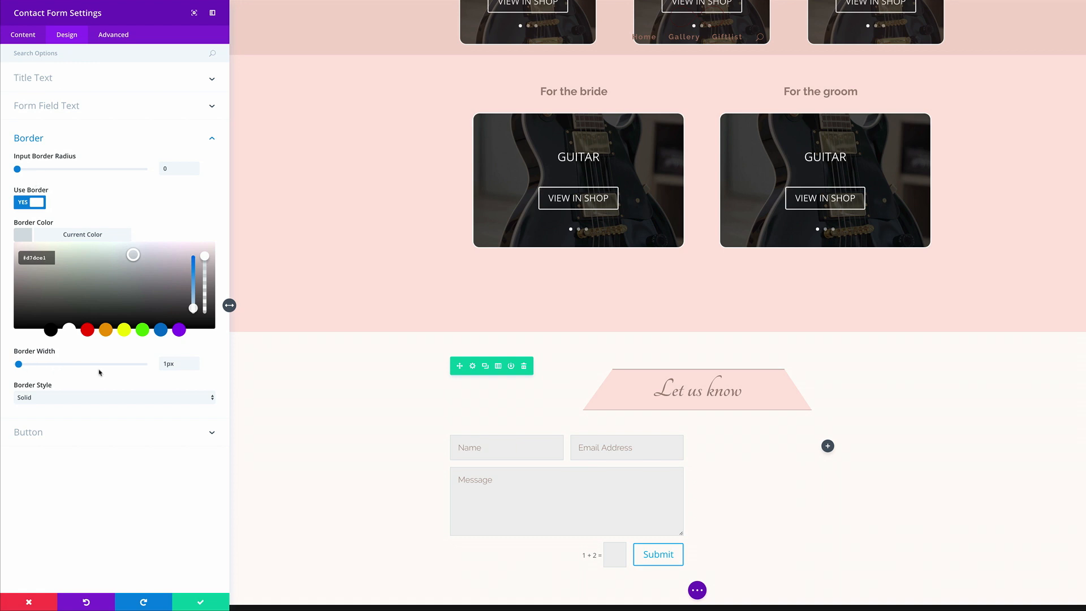
double_click(175, 169)
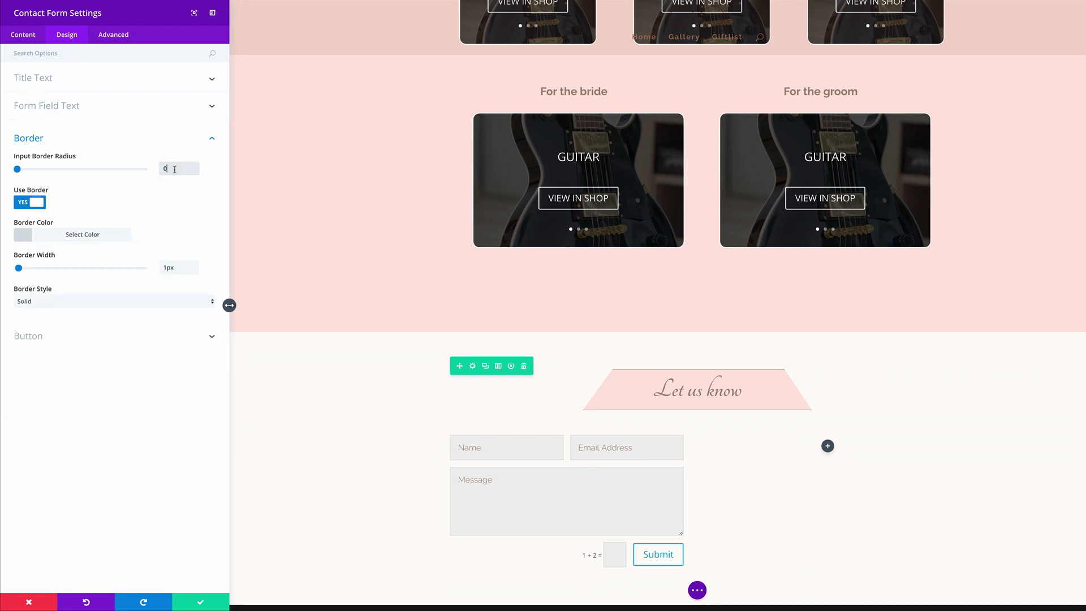
text(15)
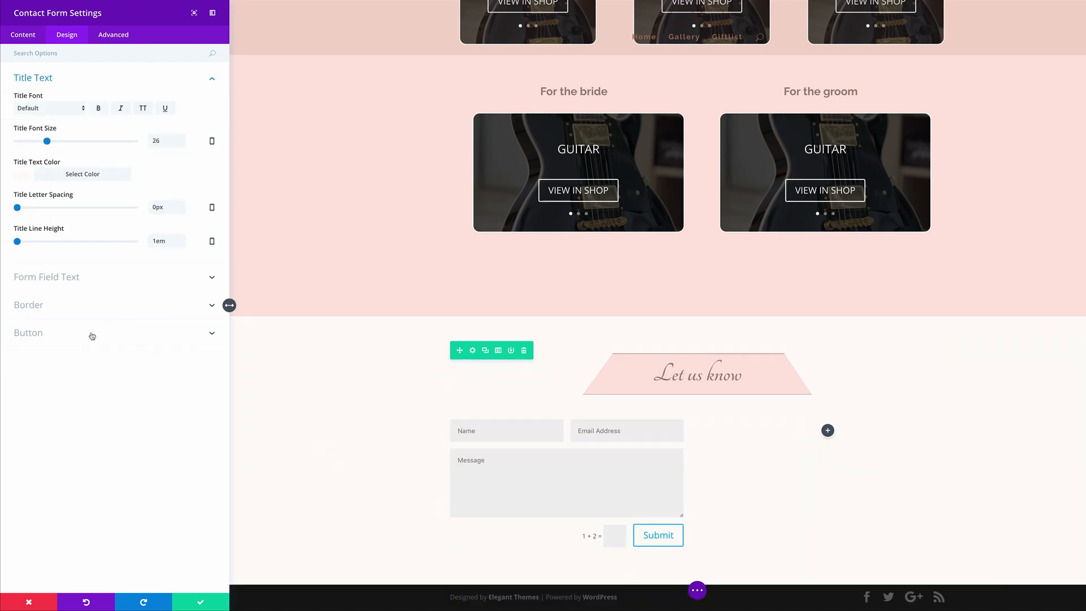
Enable custom styles for the form's Submit button, with 15px text in an off-white color
click(92, 337)
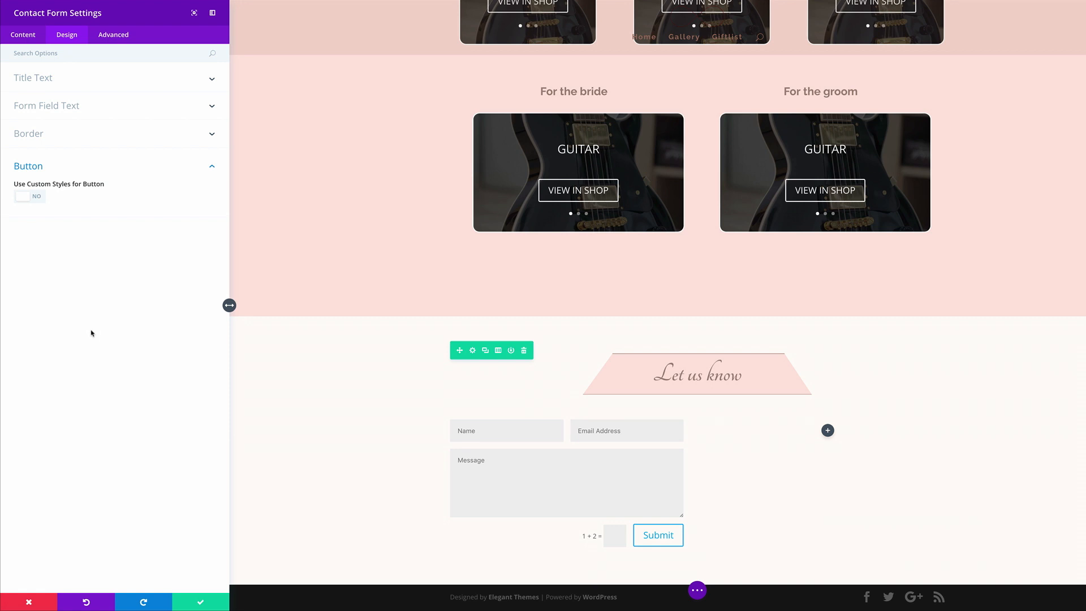
click(35, 197)
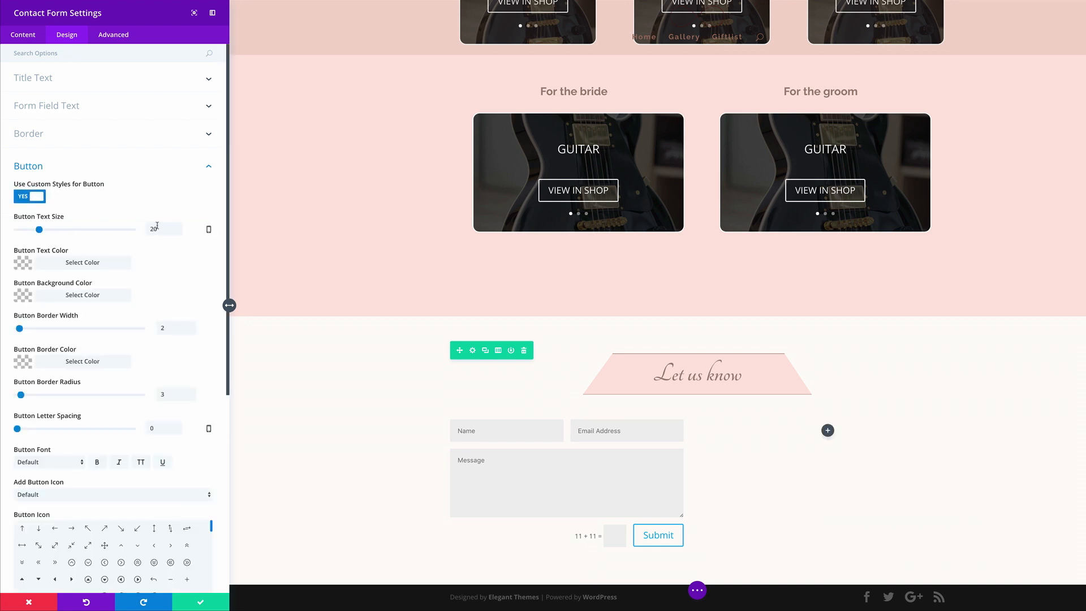
click(159, 229)
text(15)
click(24, 264)
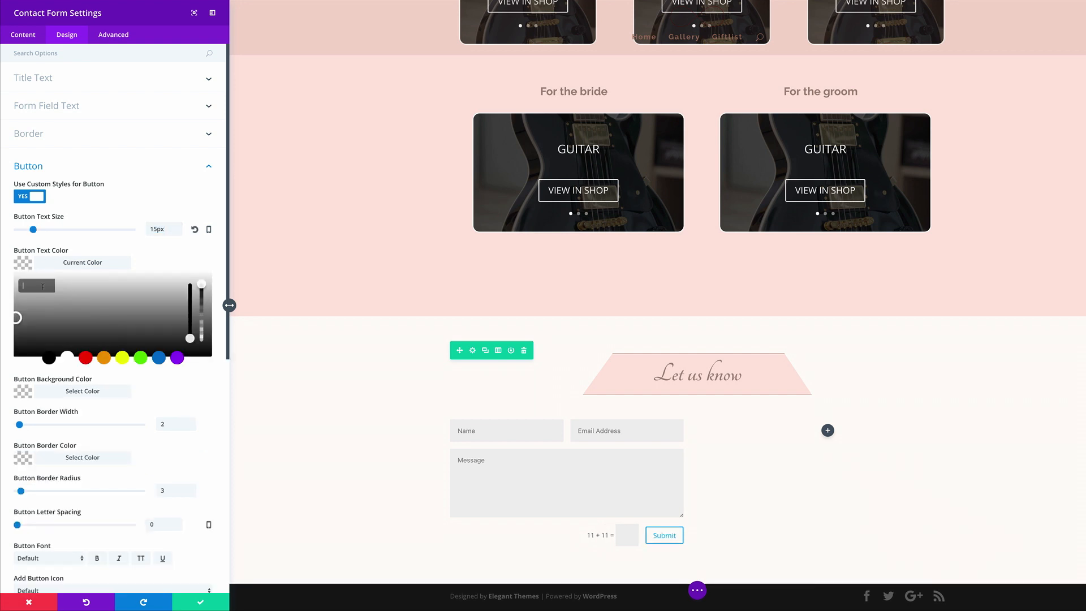
key(super+v)
key(Return)
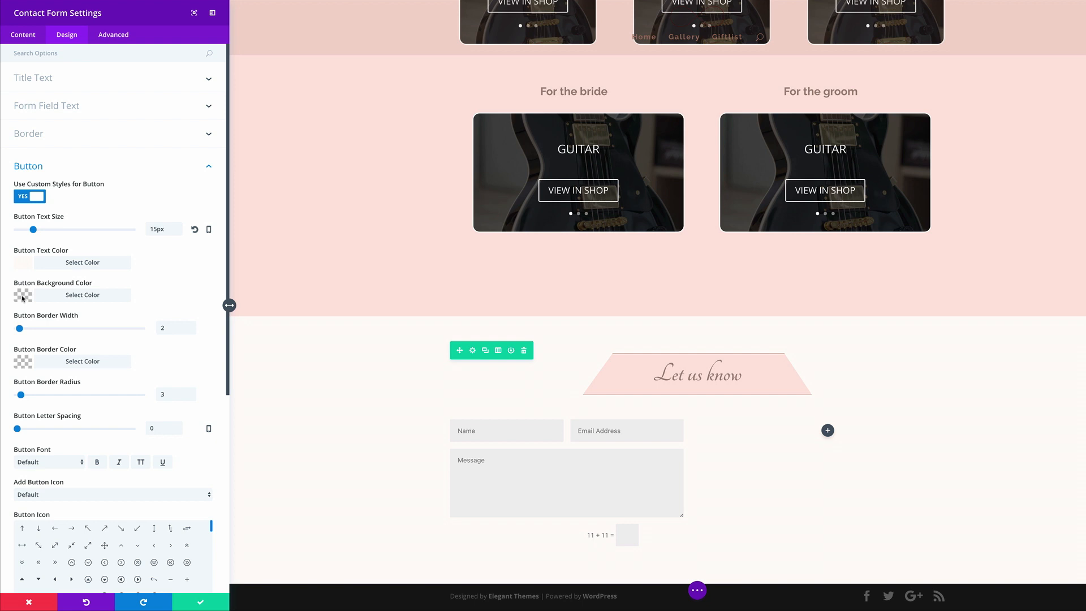
Give the Submit button a #9b857b background and a 9px border in #9b857b, and adjust its border radius
click(22, 298)
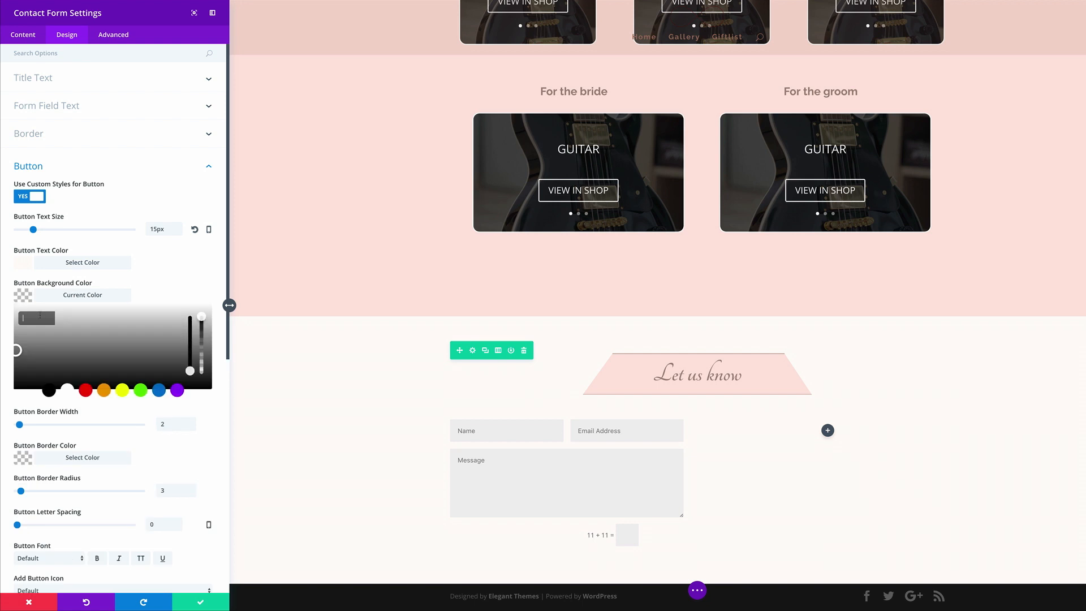
text(#9b857b)
scroll(160, 468, down, 1)
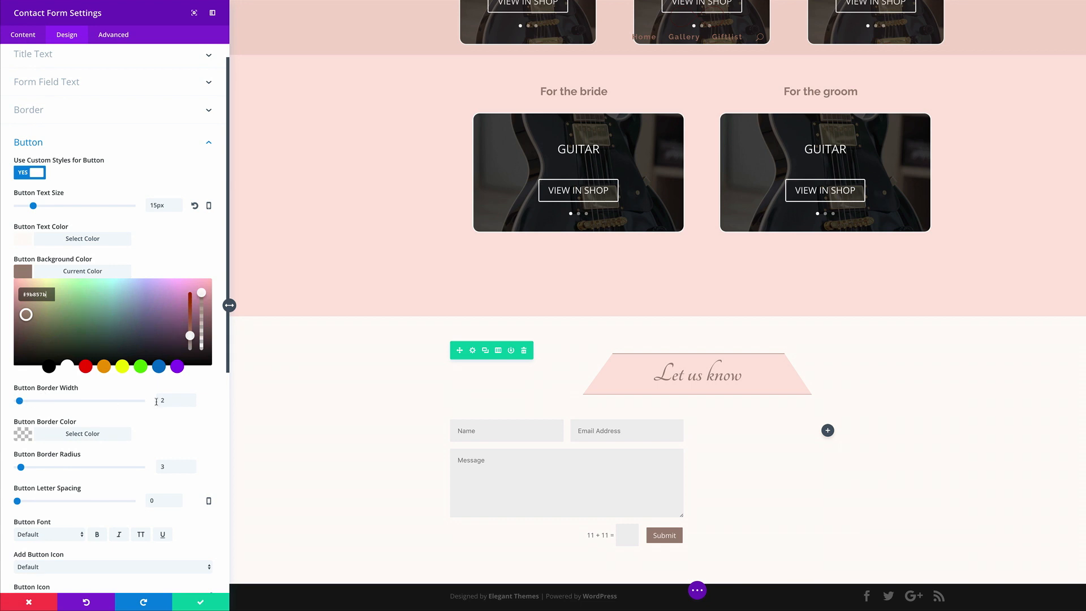
click(185, 402)
text(9)
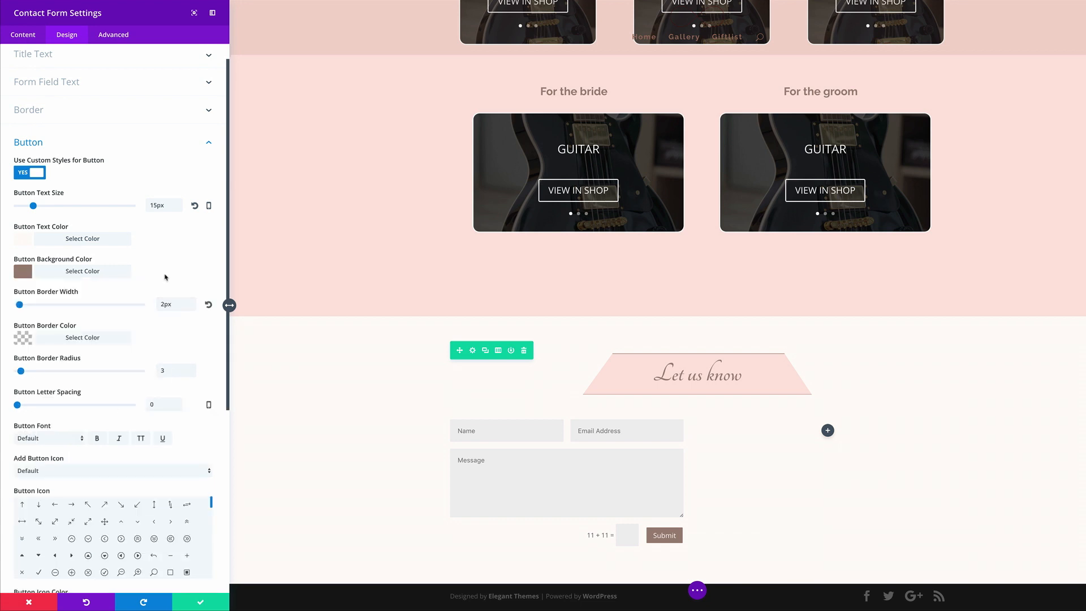
click(21, 340)
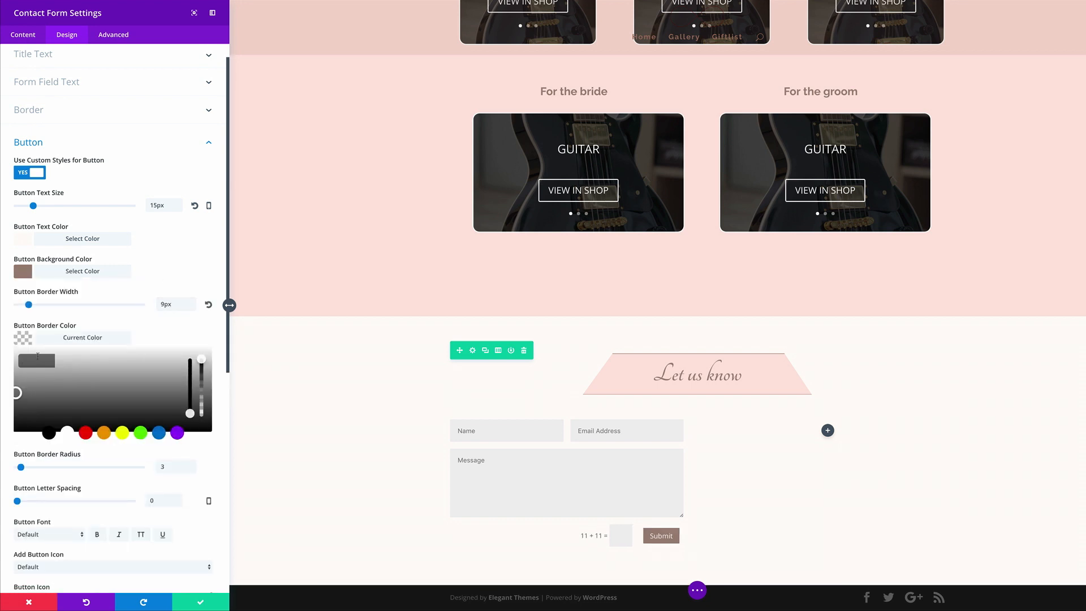
text(#9b857b)
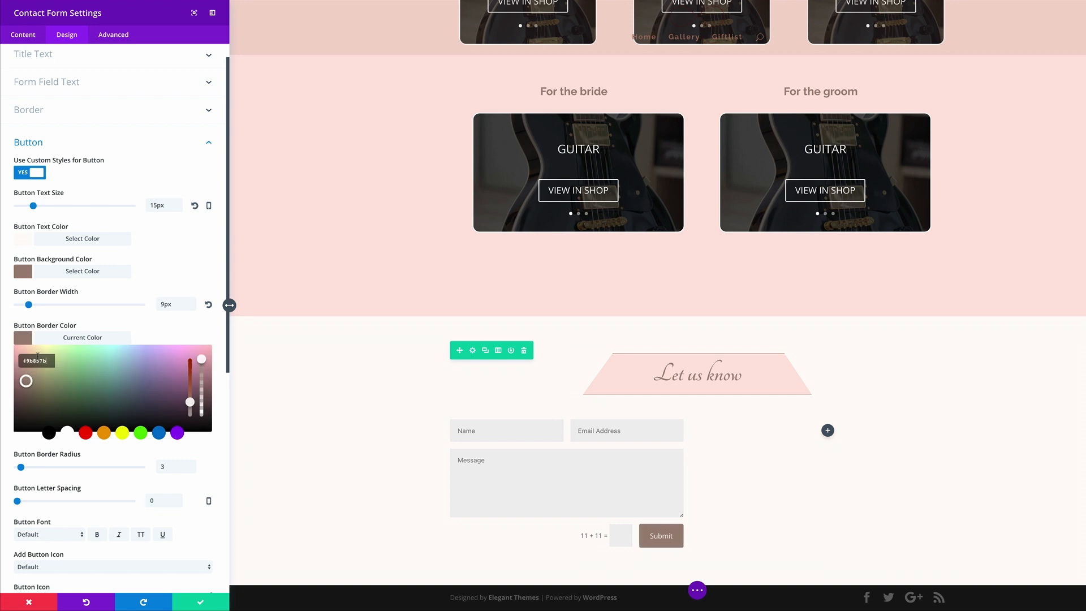
drag(23, 469, 21, 470)
Try to set the background color of the form's Name field to #fae4de
click(25, 35)
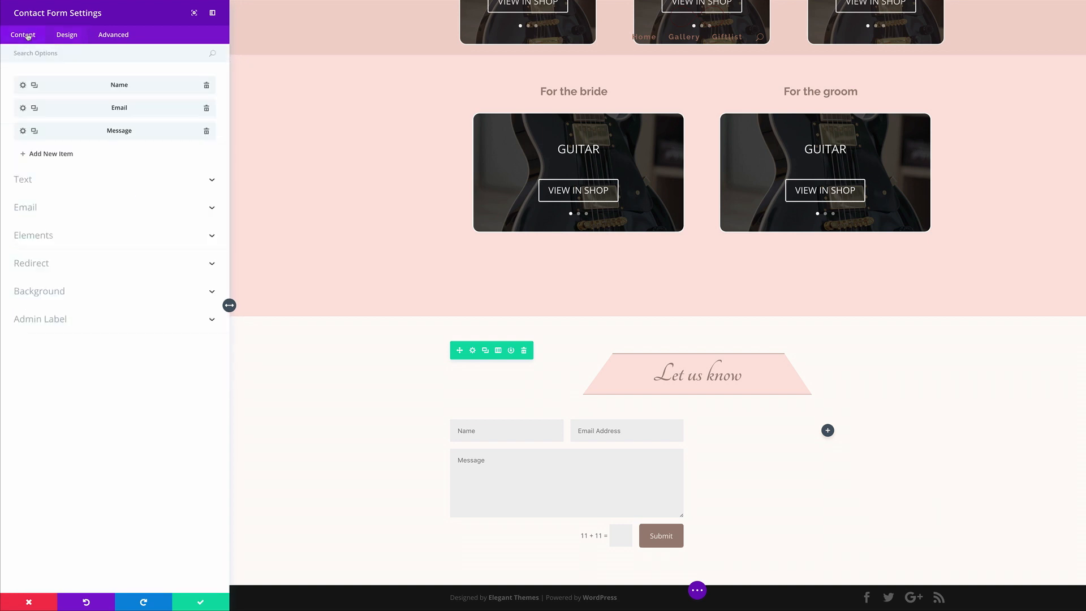
click(23, 86)
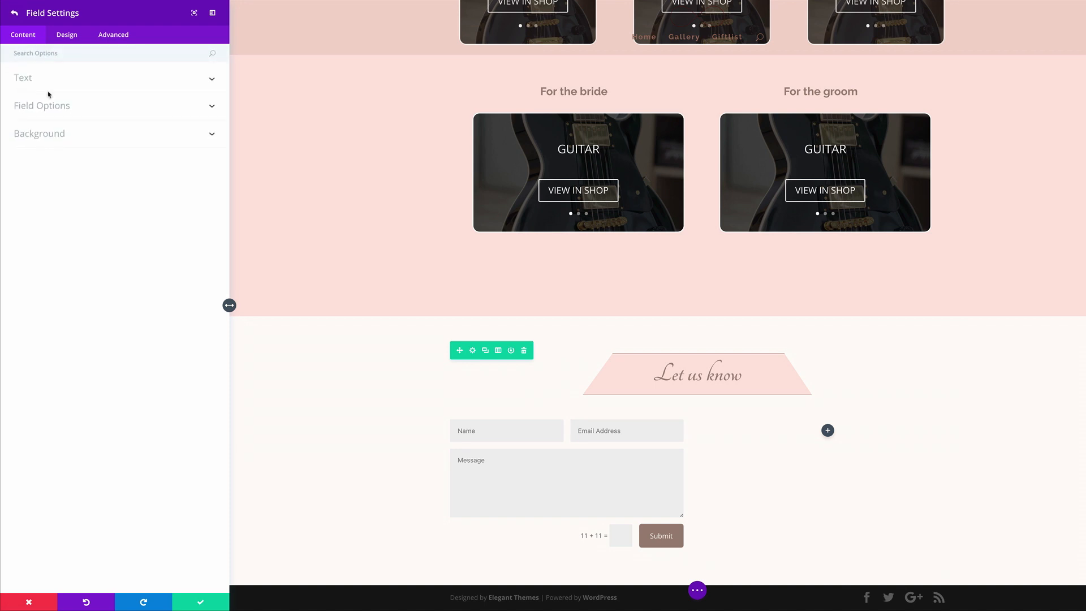
click(46, 138)
click(30, 175)
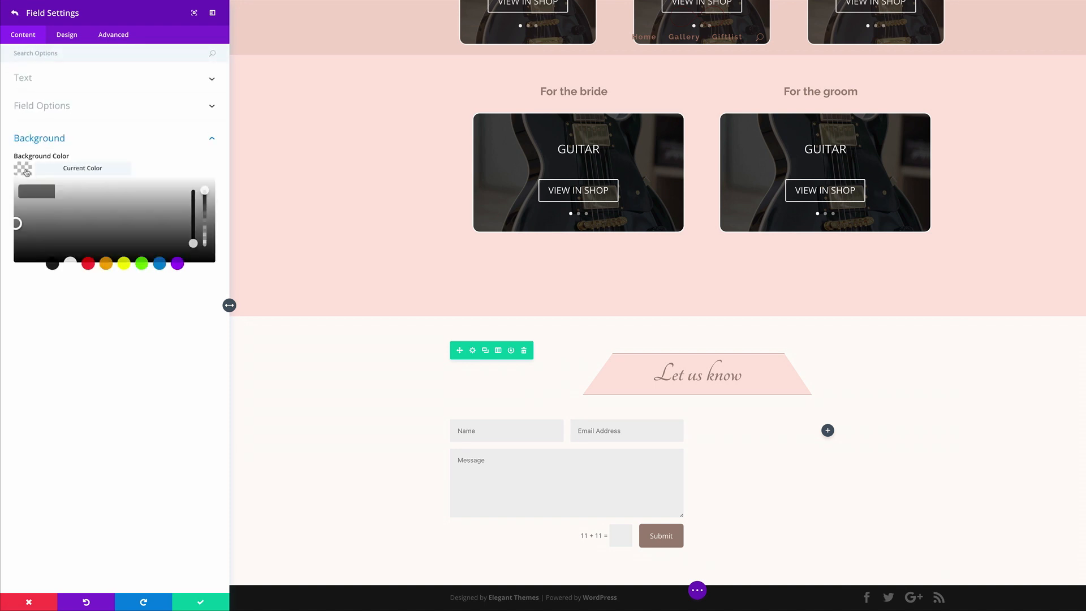
text(fae4de)
click(15, 12)
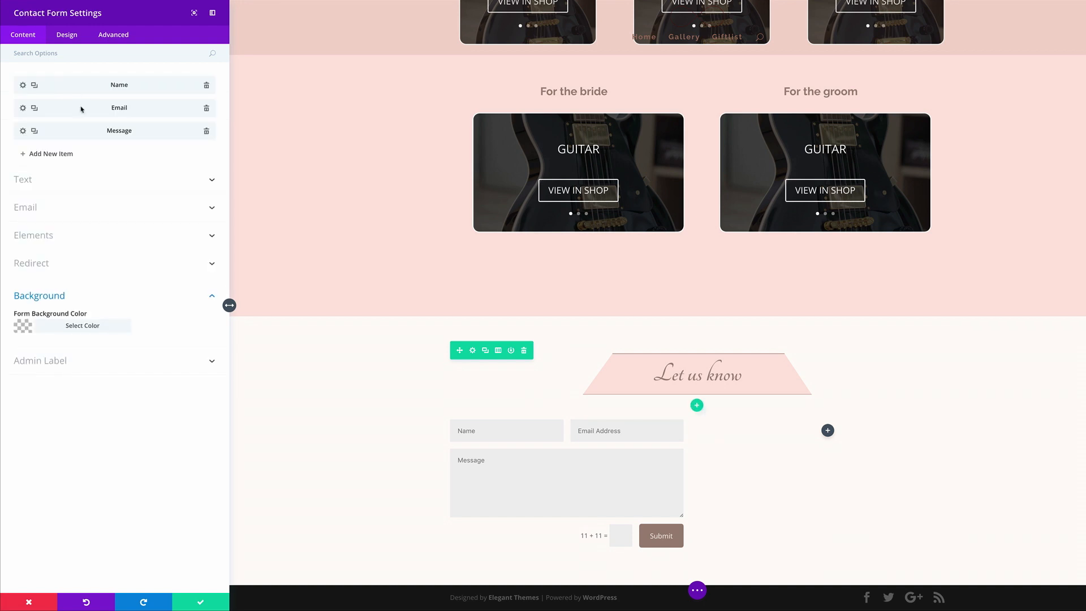
Set the background color of the form's Email field to #fae4de
click(21, 111)
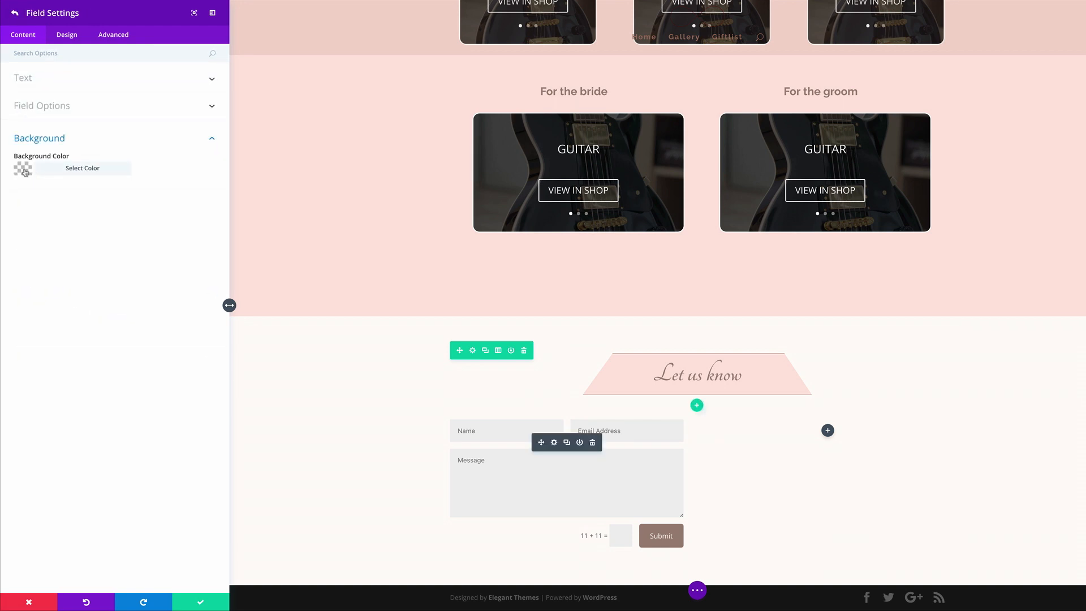
click(24, 171)
text(fae4de)
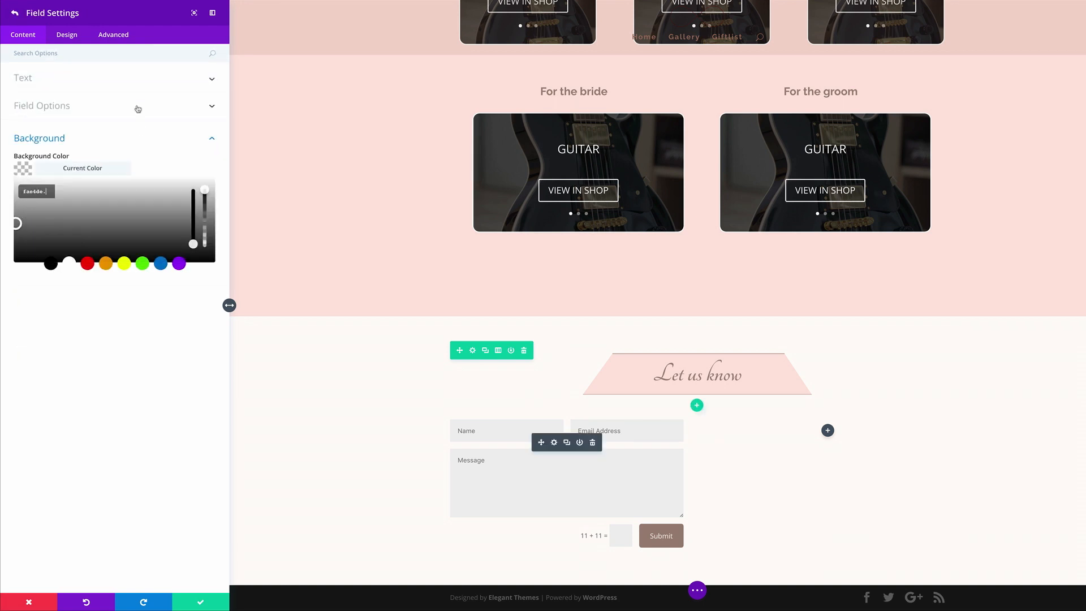
click(15, 13)
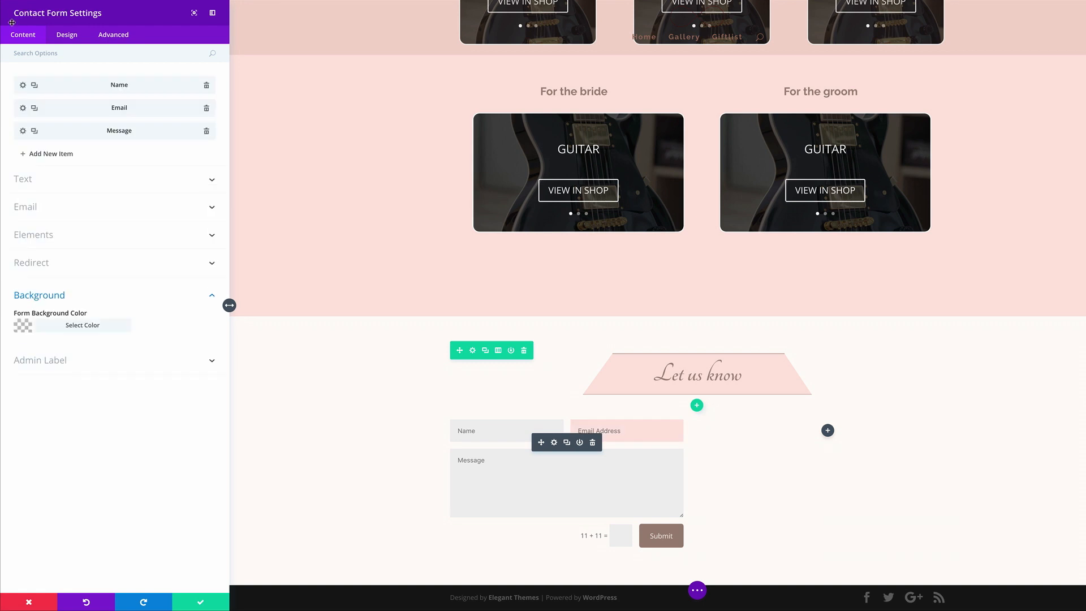
Set the Name field's background color to #fae4de and return to the contact form settings
click(23, 86)
click(25, 170)
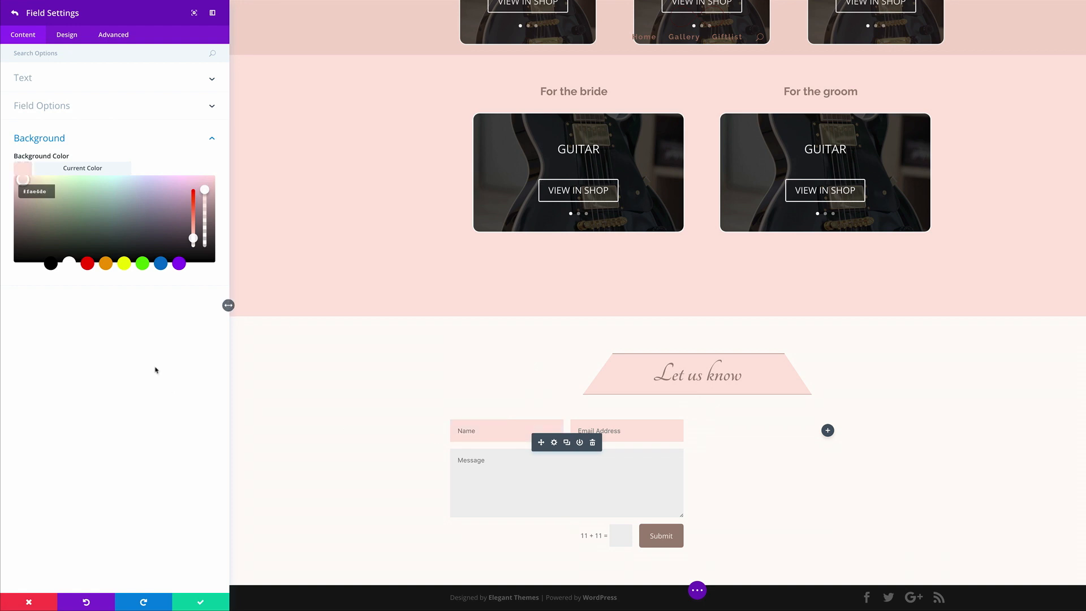
click(147, 338)
click(14, 14)
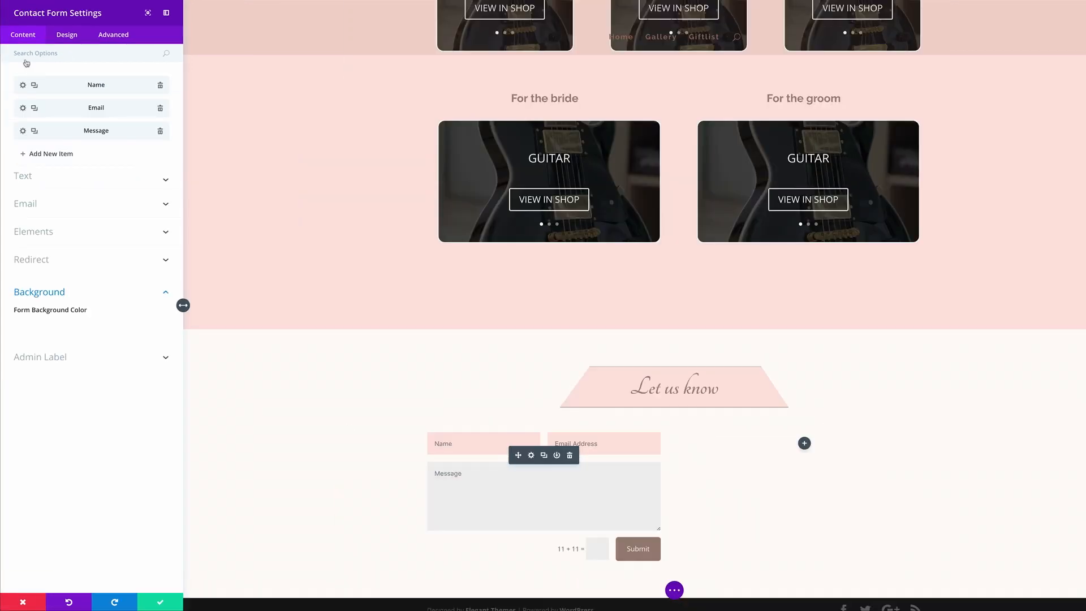
Set the Message field's background color to #fae4de and save the contact form settings
click(23, 132)
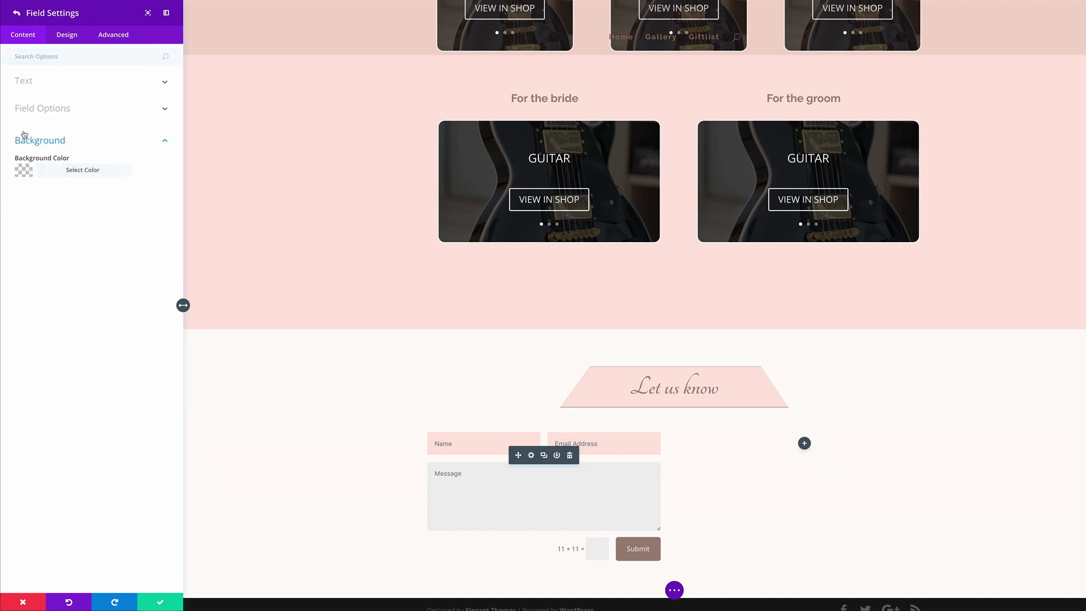
click(24, 170)
click(36, 192)
text(#fae4de)
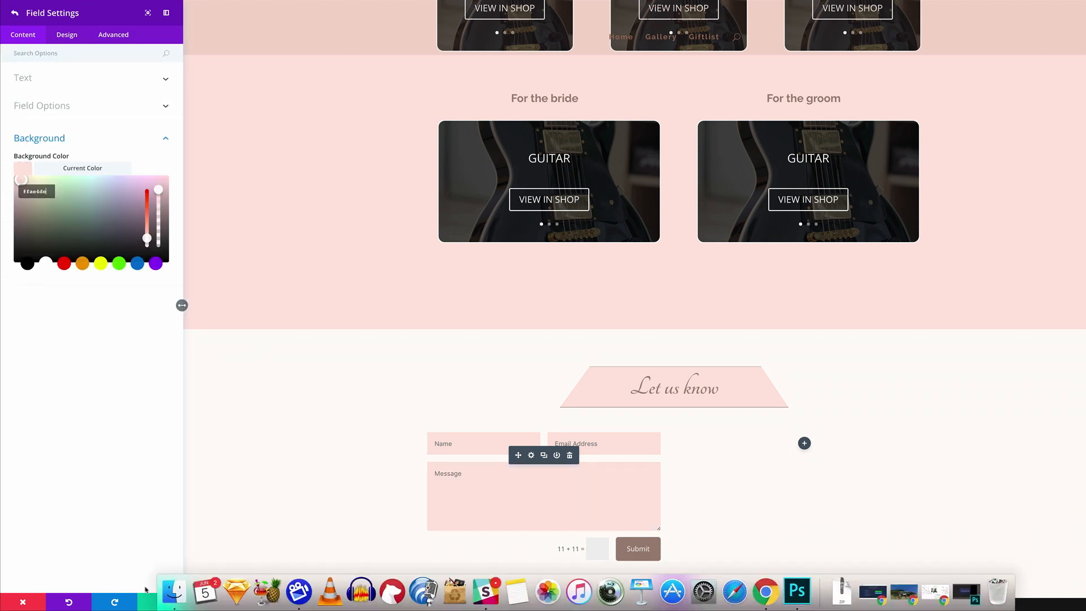
click(167, 602)
click(164, 602)
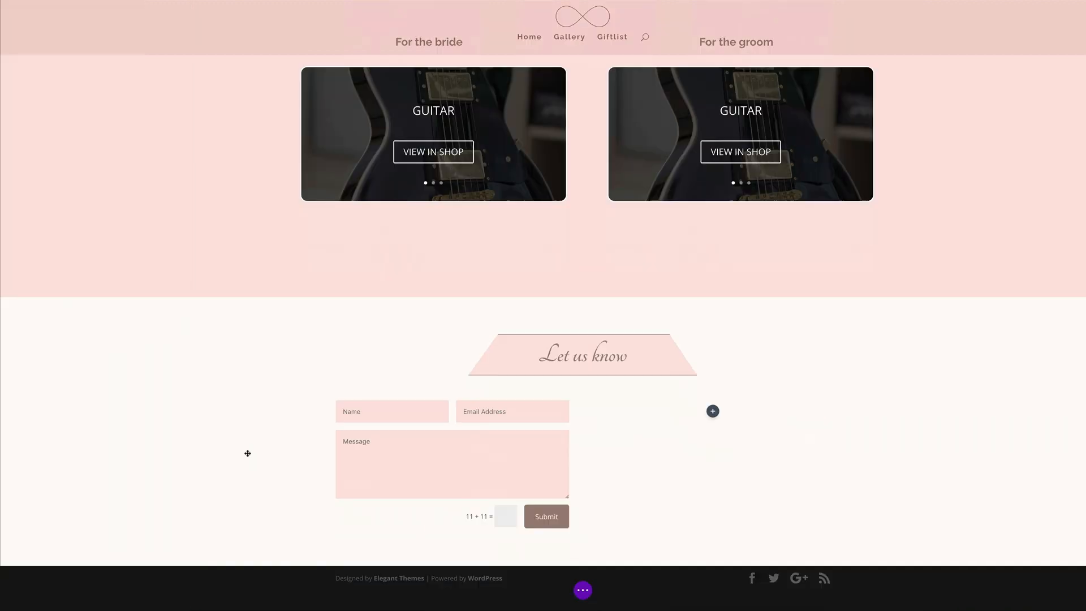
Insert a Text module with Lorem ipsum placeholder text beside the contact form and set its max width to 300px
click(713, 411)
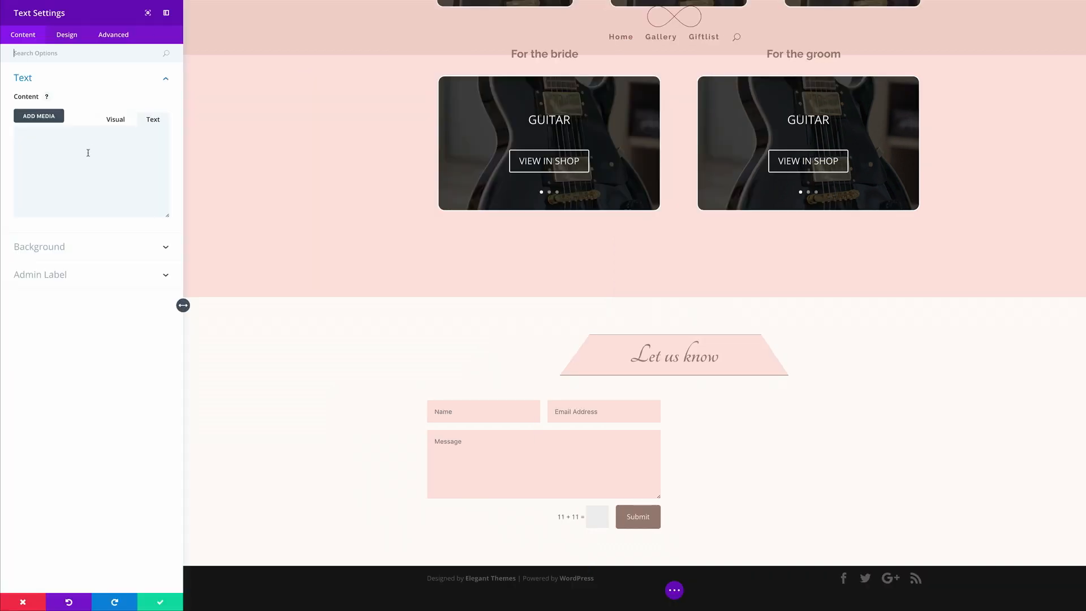
click(88, 149)
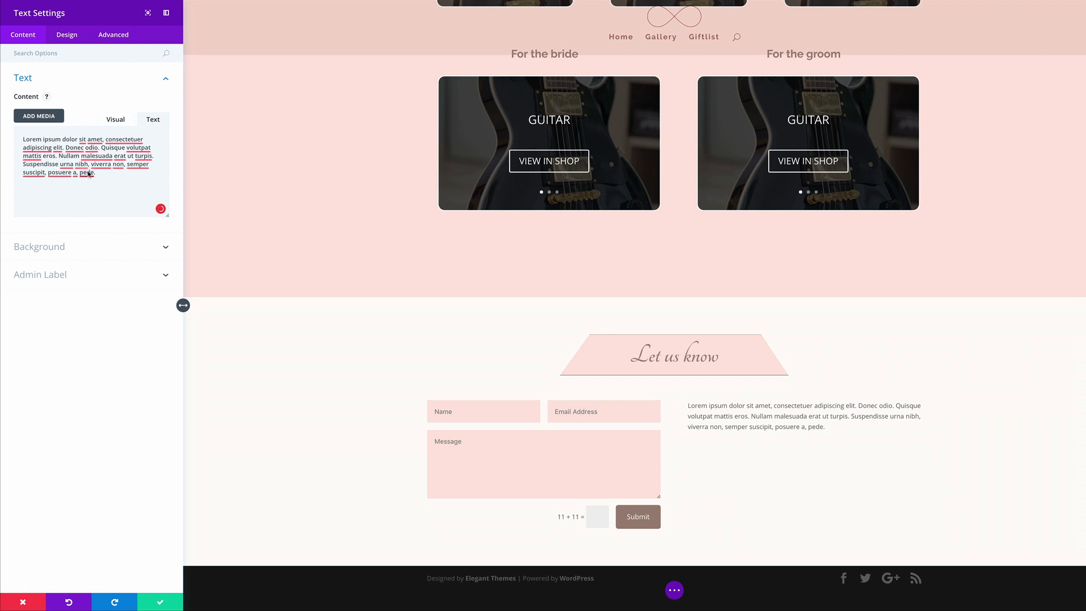
click(72, 37)
click(34, 163)
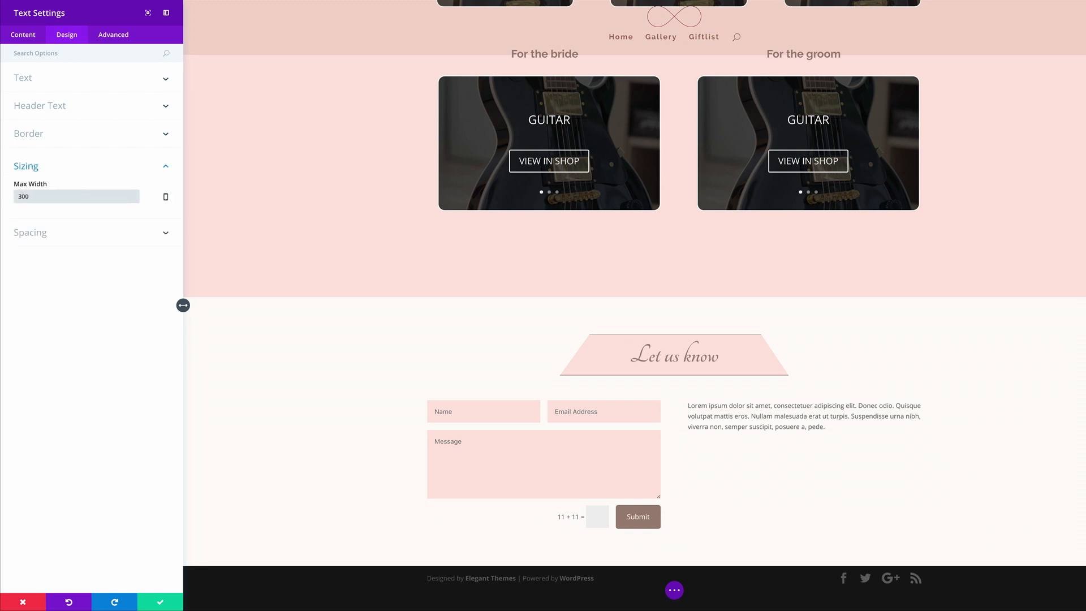
click(100, 358)
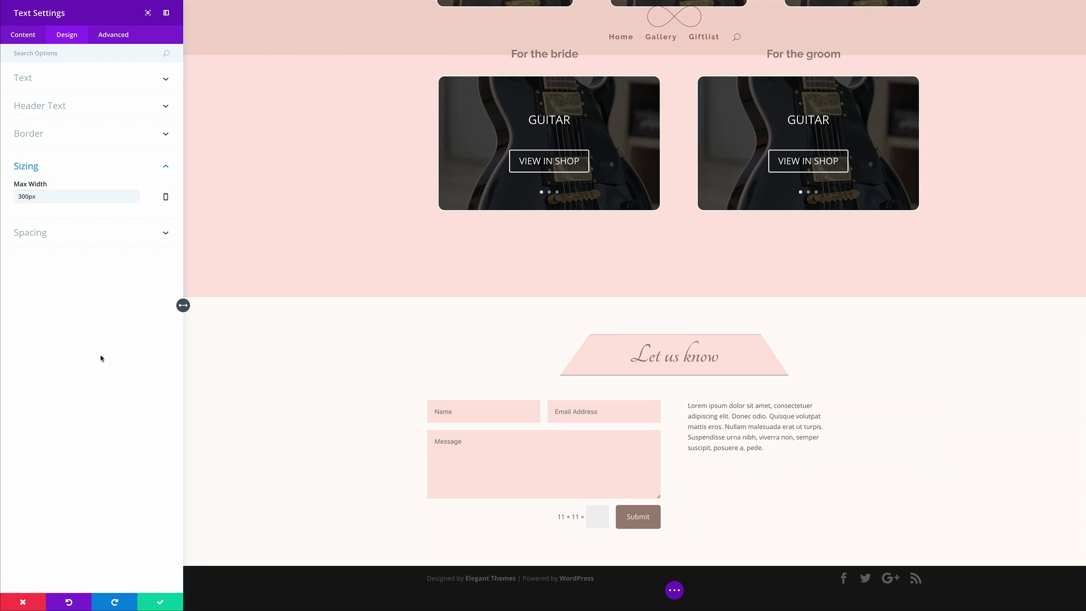
Style the placeholder text in bold Raleway Light at 16px, in the brown color with a 1.6em line height
click(80, 80)
click(51, 178)
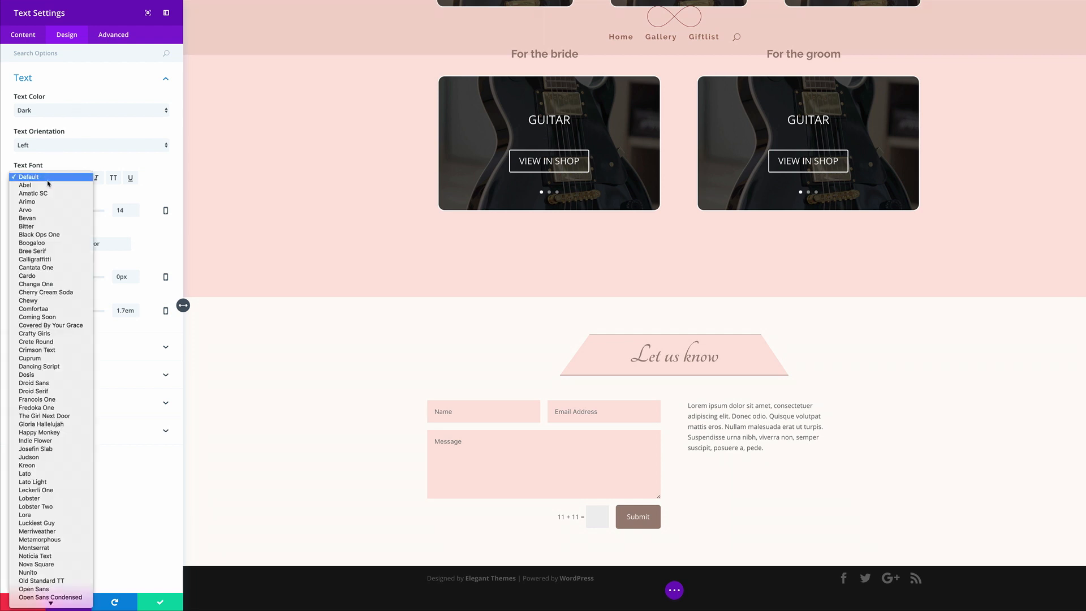
scroll(85, 504, down, 5)
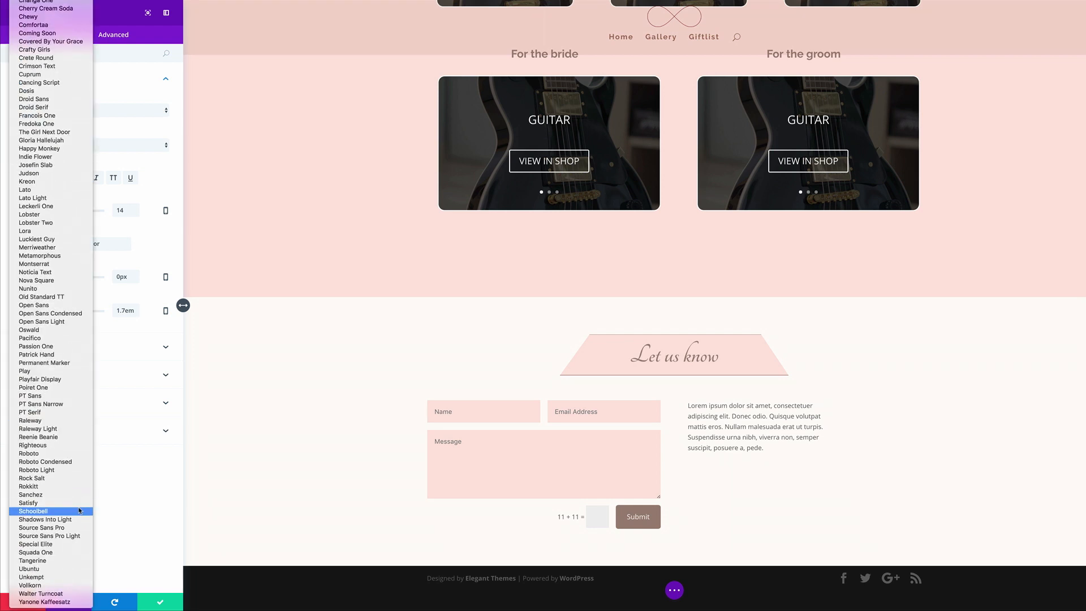
click(79, 429)
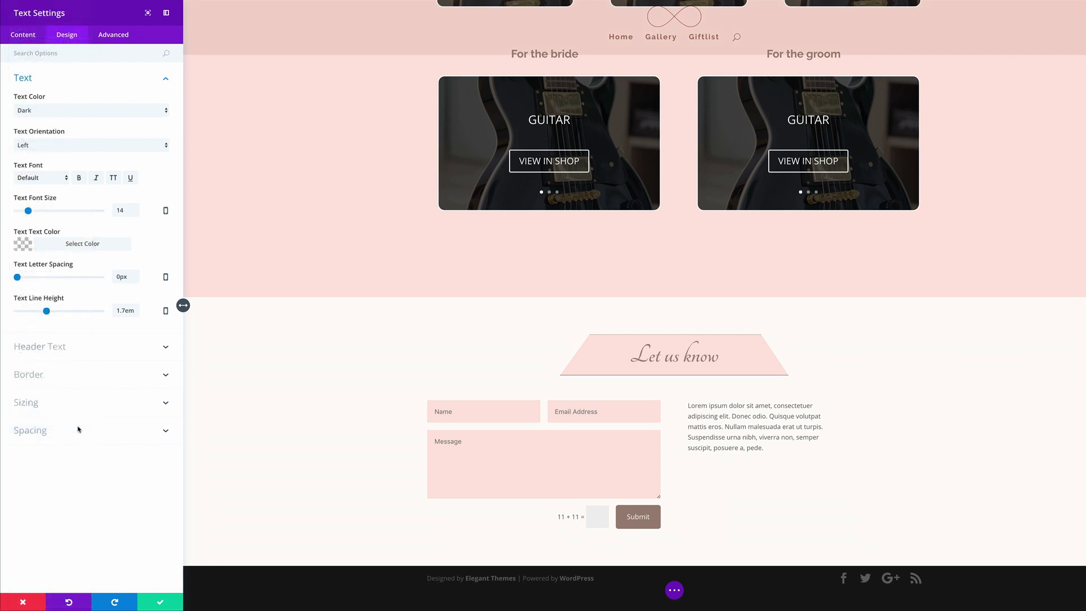
click(79, 179)
drag(29, 211, 31, 211)
click(22, 244)
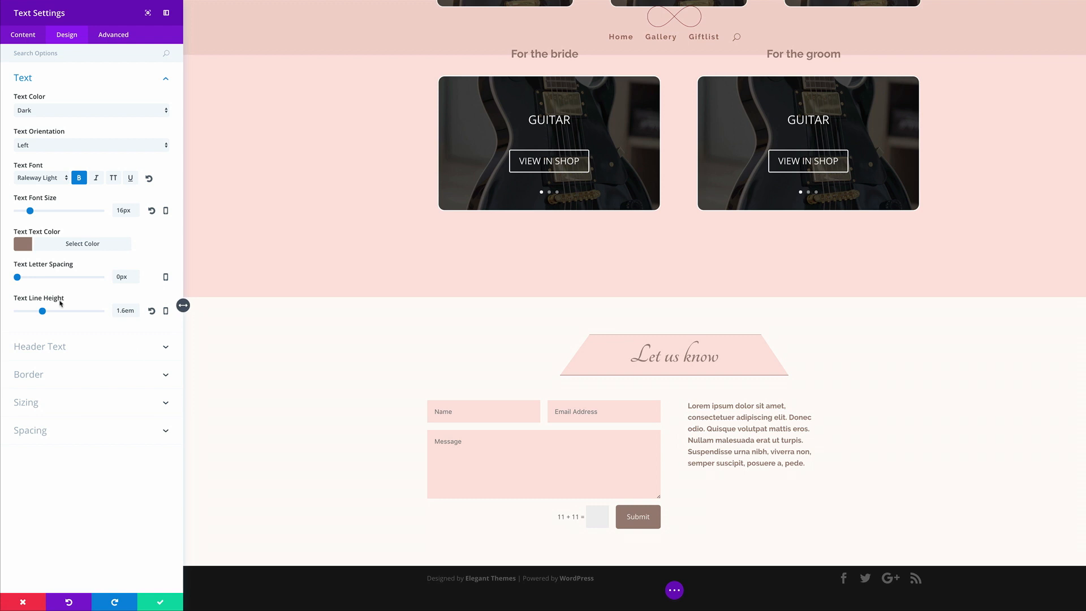
Set the line height of the placeholder text beside the contact form to 1.5em
drag(40, 314, 39, 314)
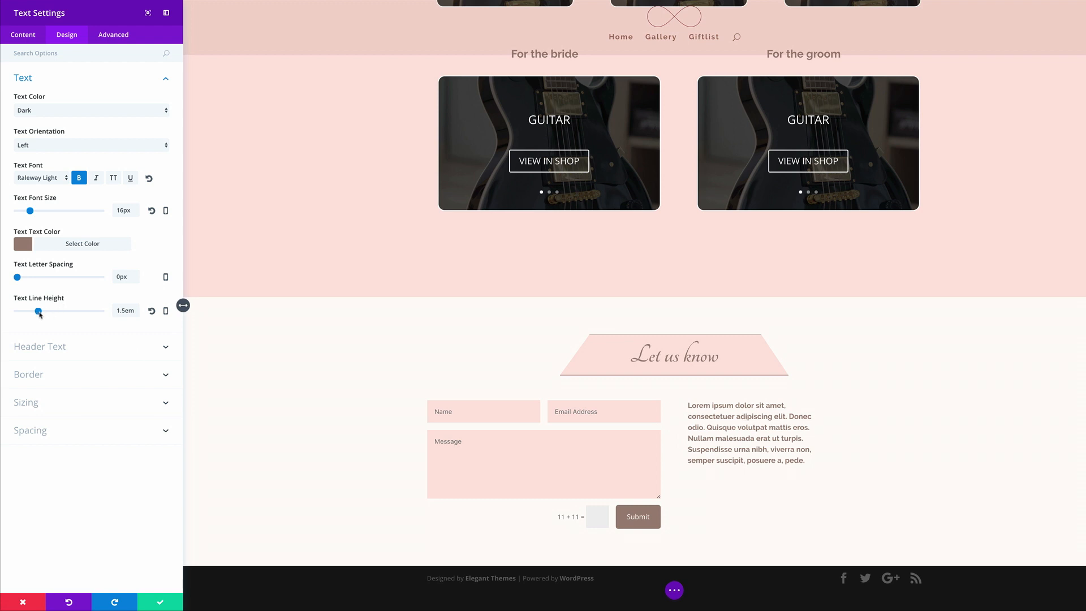
click(51, 402)
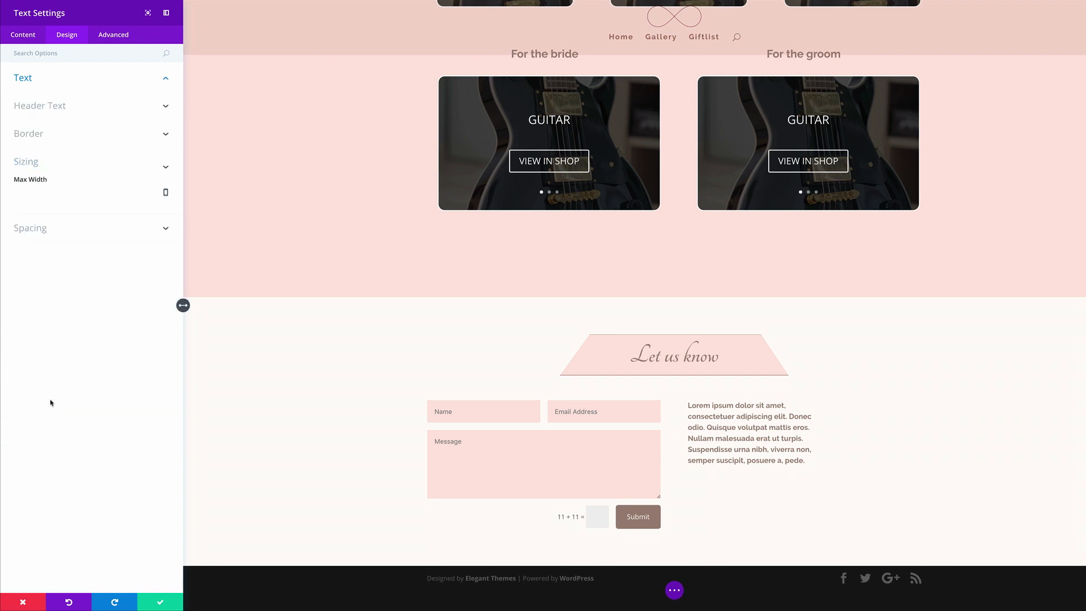
Try a 5% top margin on the placeholder text module and clear it again
click(44, 235)
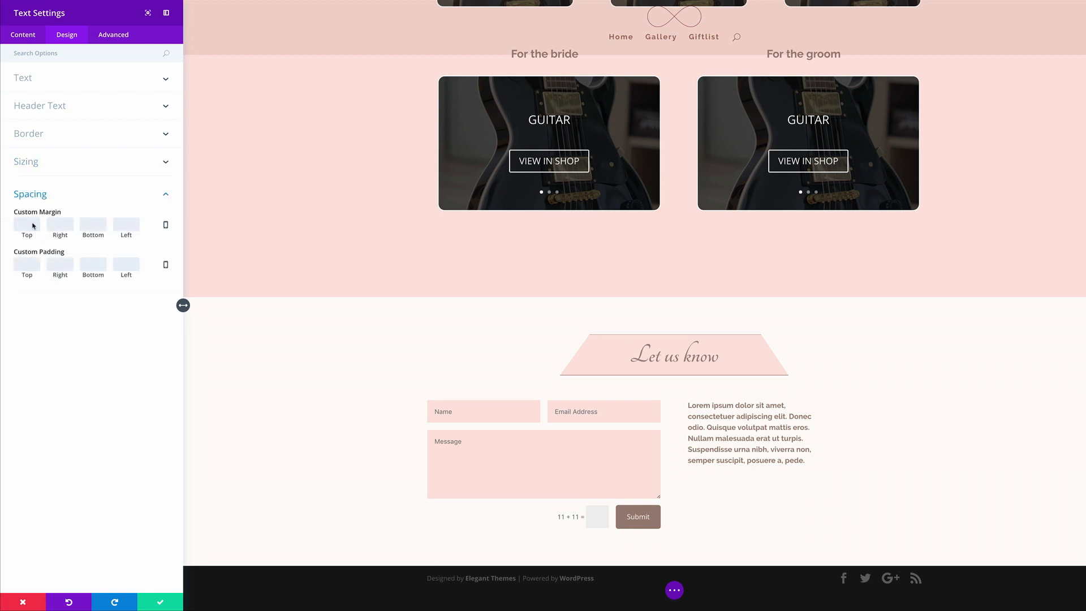
click(33, 226)
text(5%)
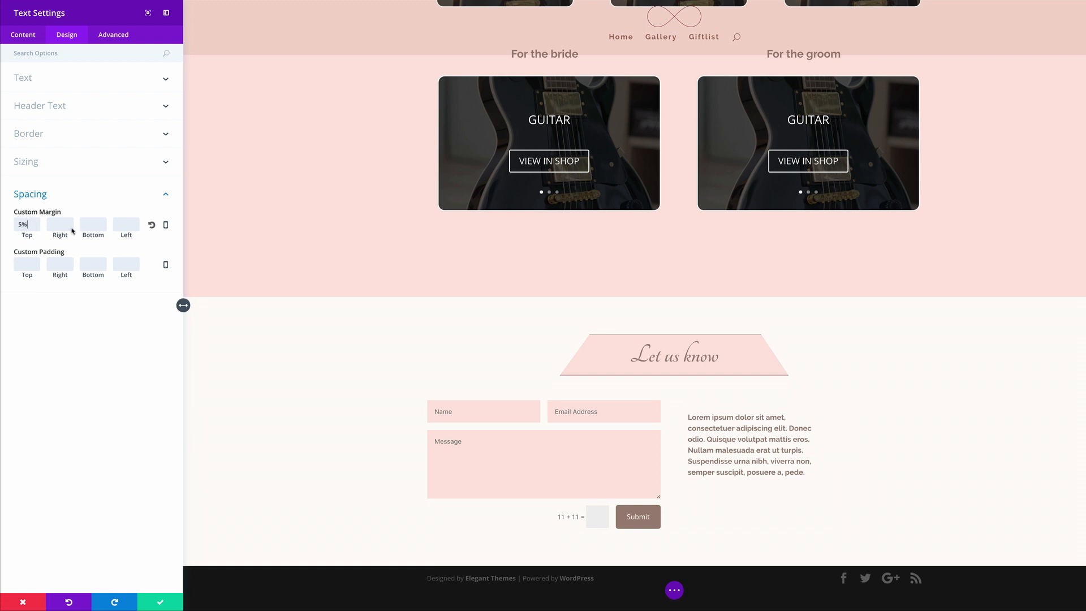
key(BackSpace)
key(BackSpace)
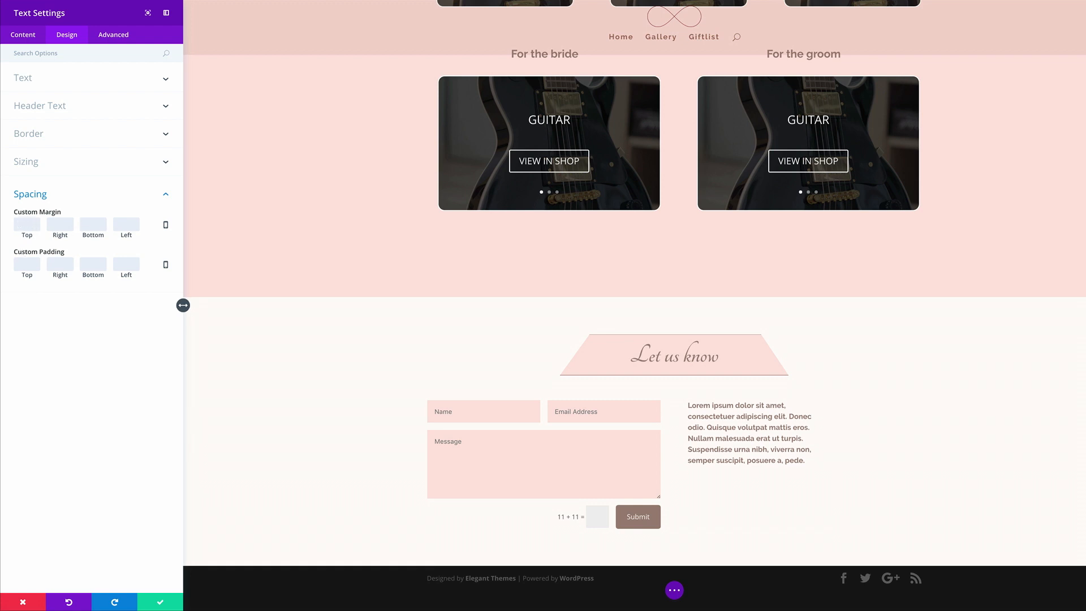
click(116, 195)
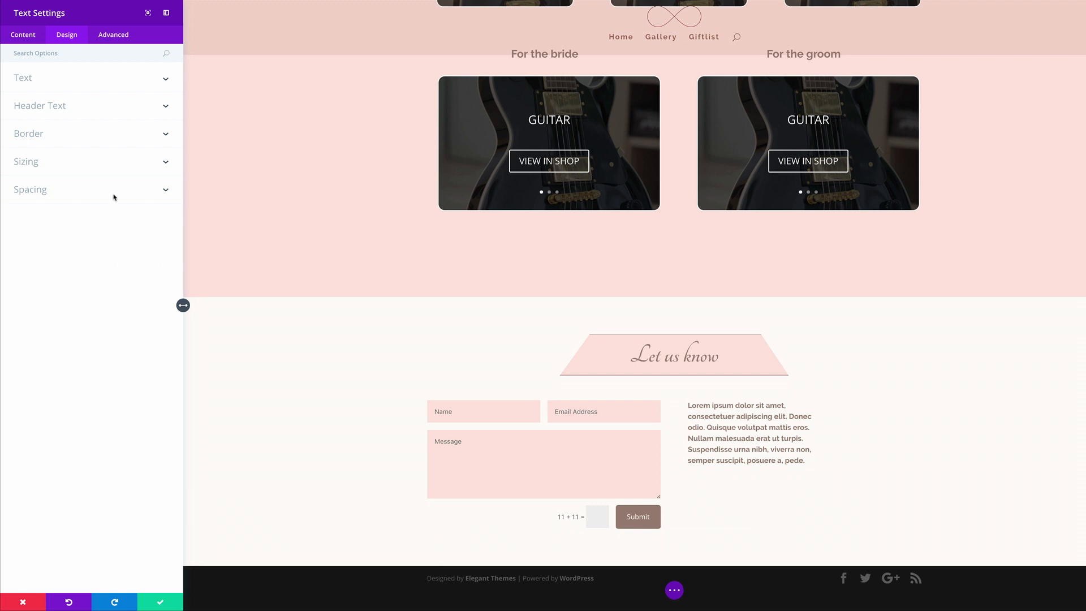
click(104, 86)
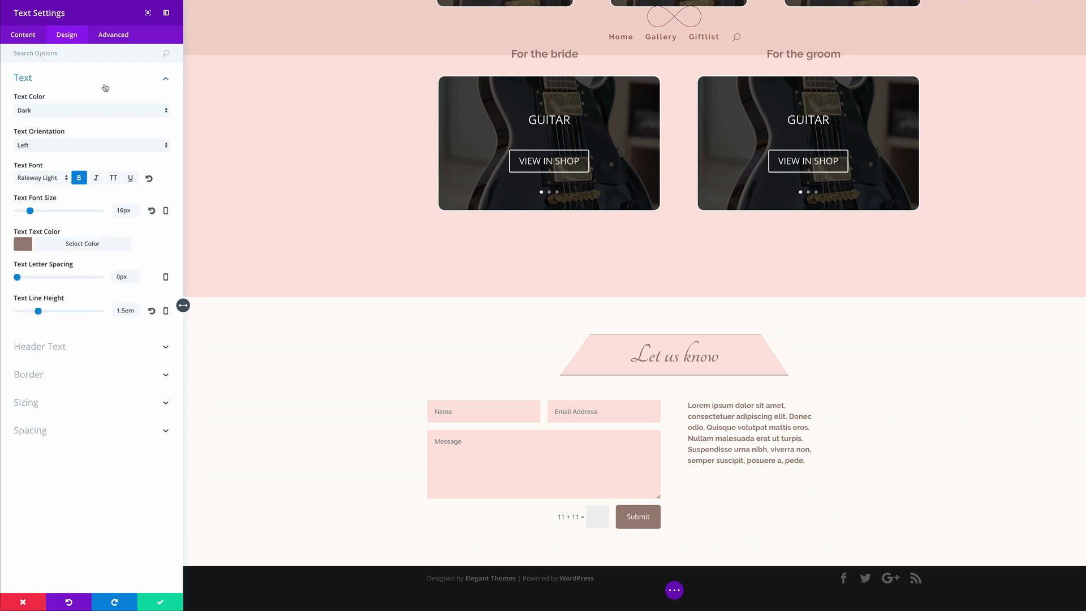
Give the placeholder text module a 5px top margin and save its settings
click(44, 433)
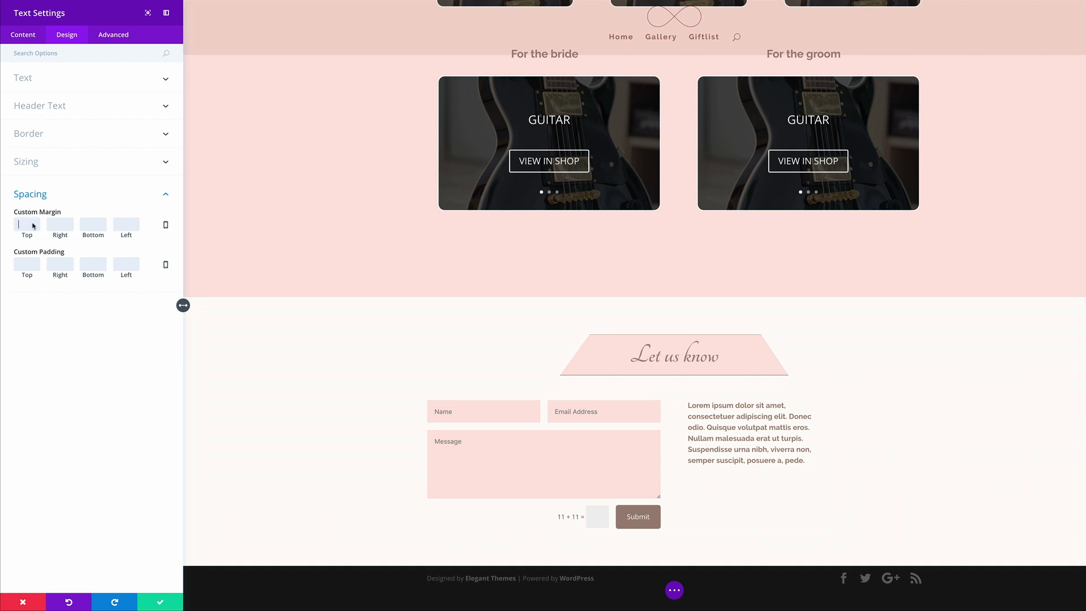
click(32, 226)
text(5)
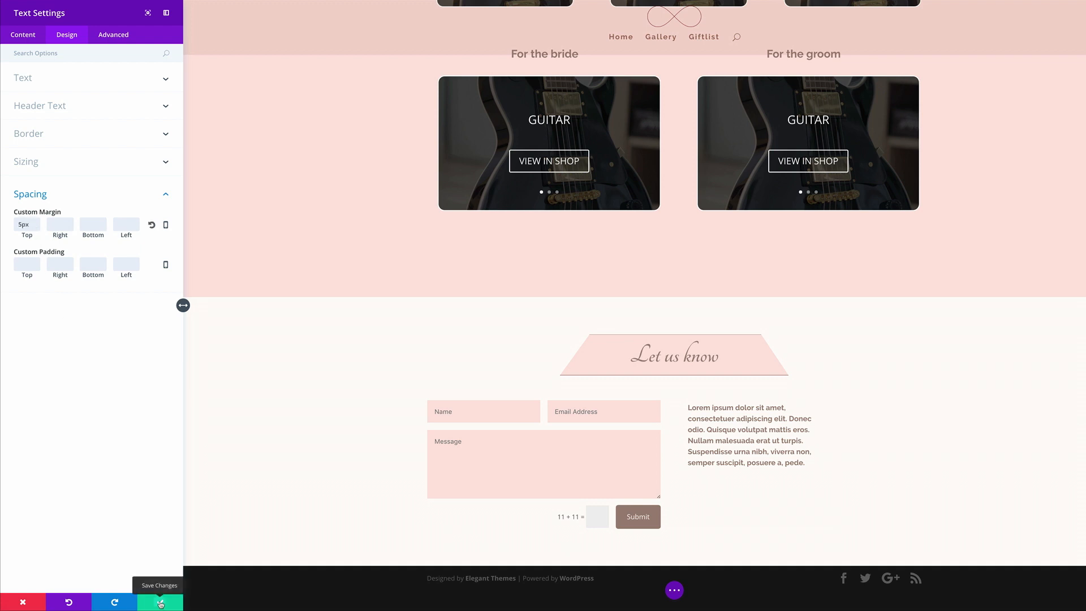
click(161, 603)
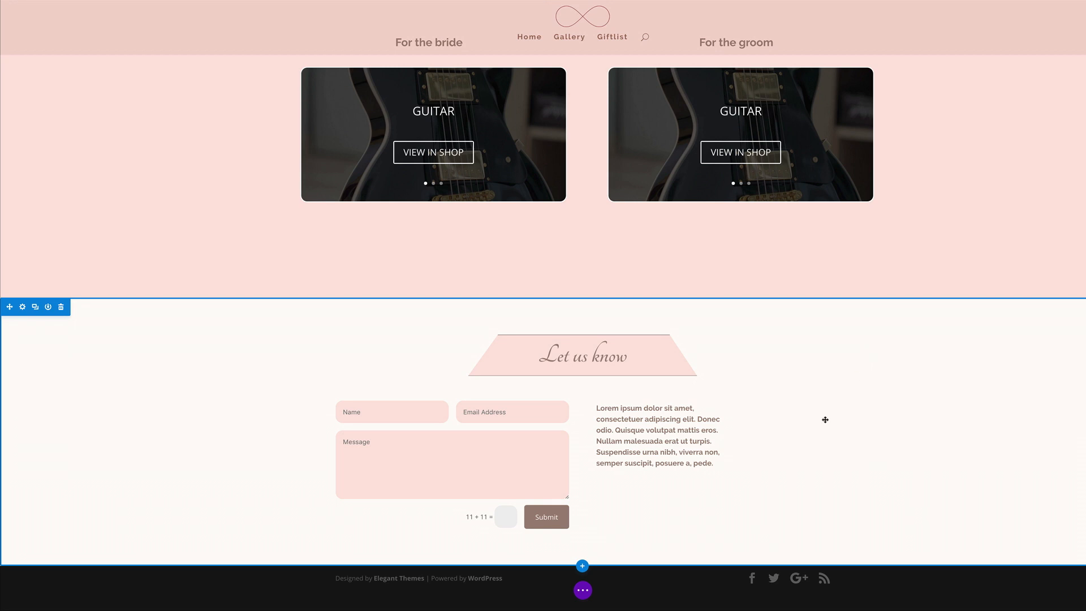
Save the gift list page and review the live version from the header down to the "Let us know" section
click(583, 590)
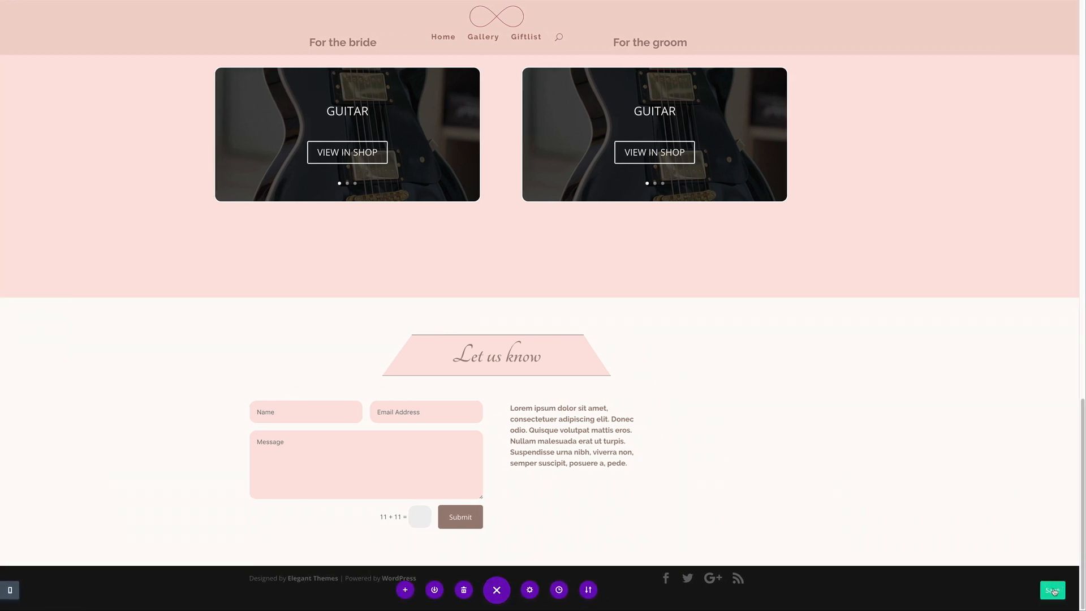
click(1059, 592)
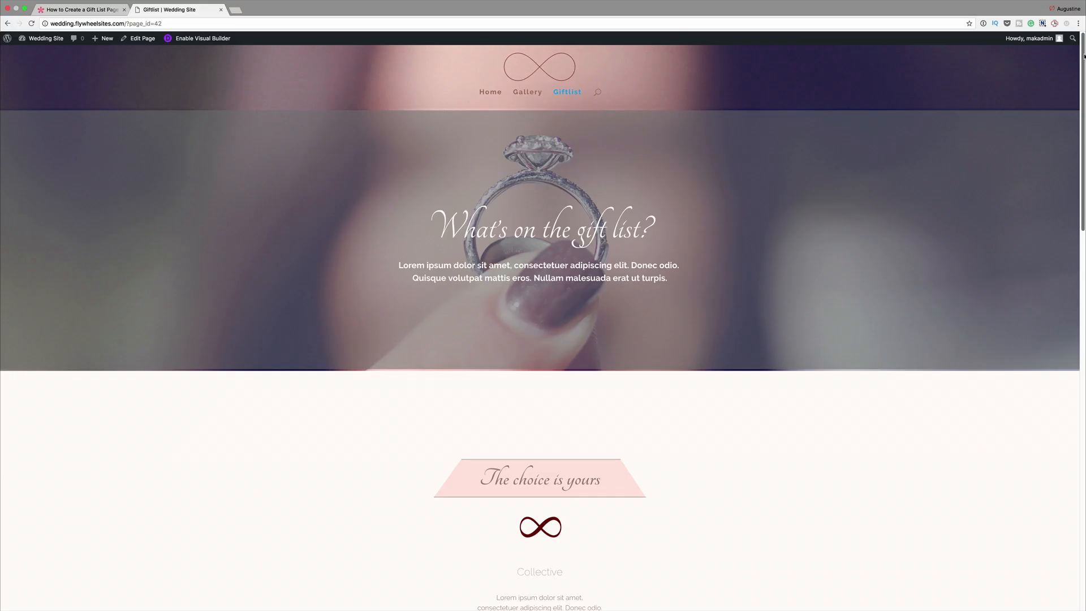
drag(1084, 55, 1060, 443)
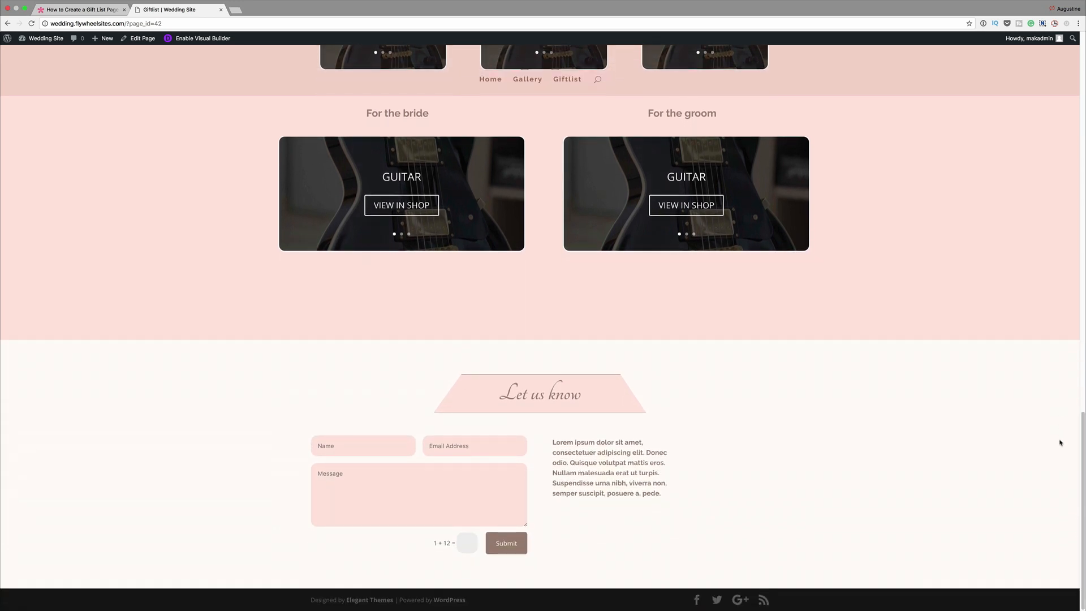